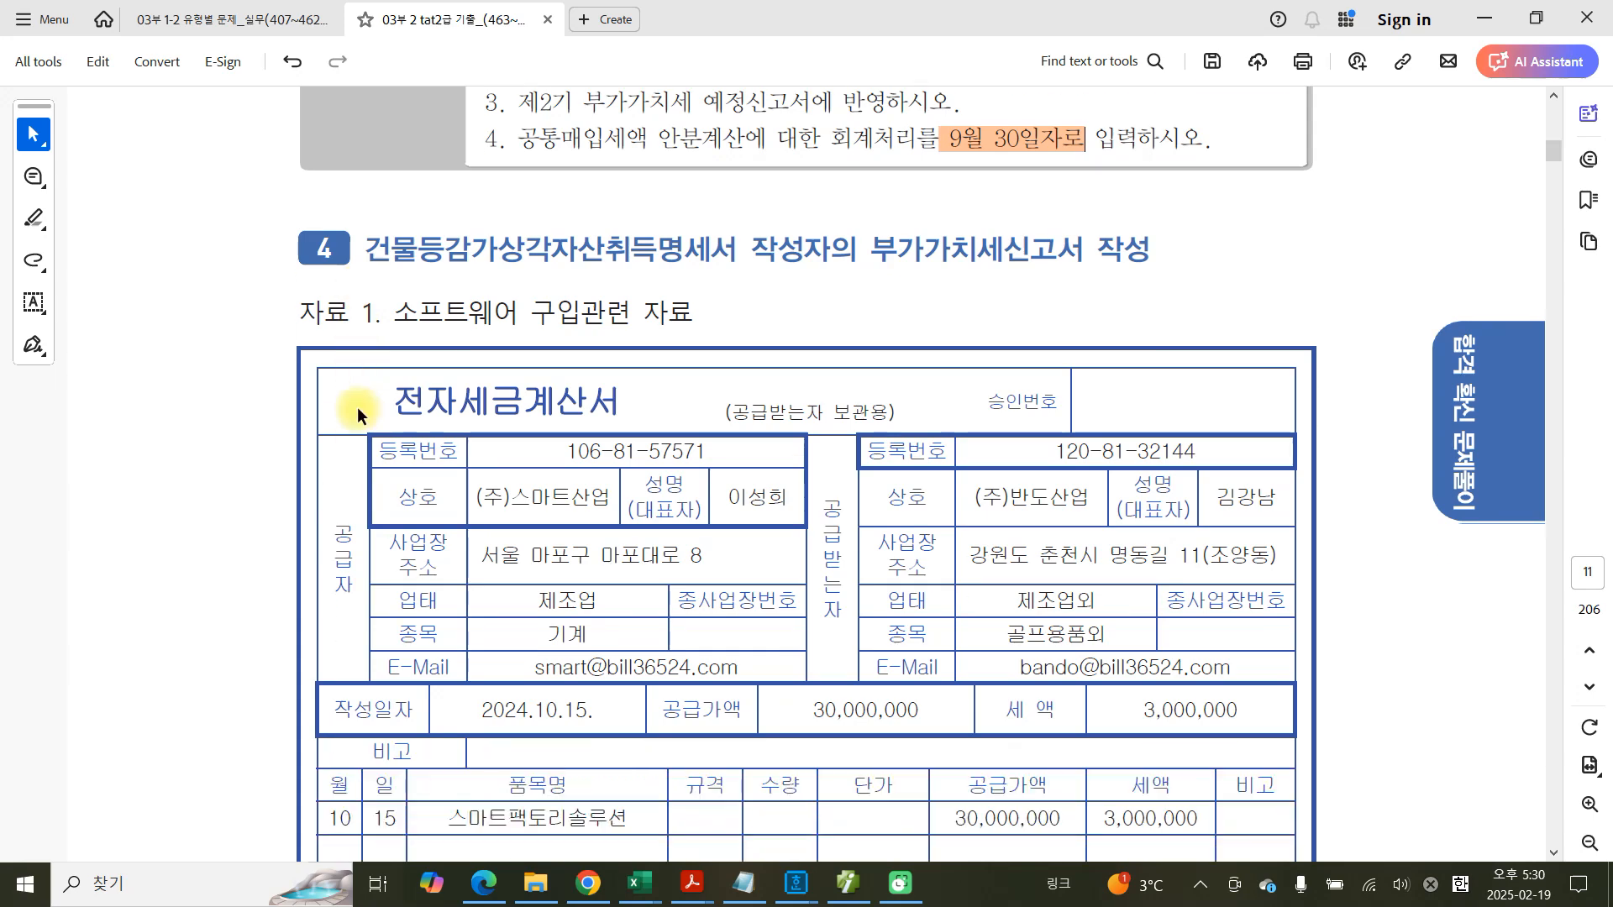
Read the 자료 1 software-purchase tax invoice in problem 4, noting its date, supplier, item and amounts.
scroll(472, 418, "down", 2)
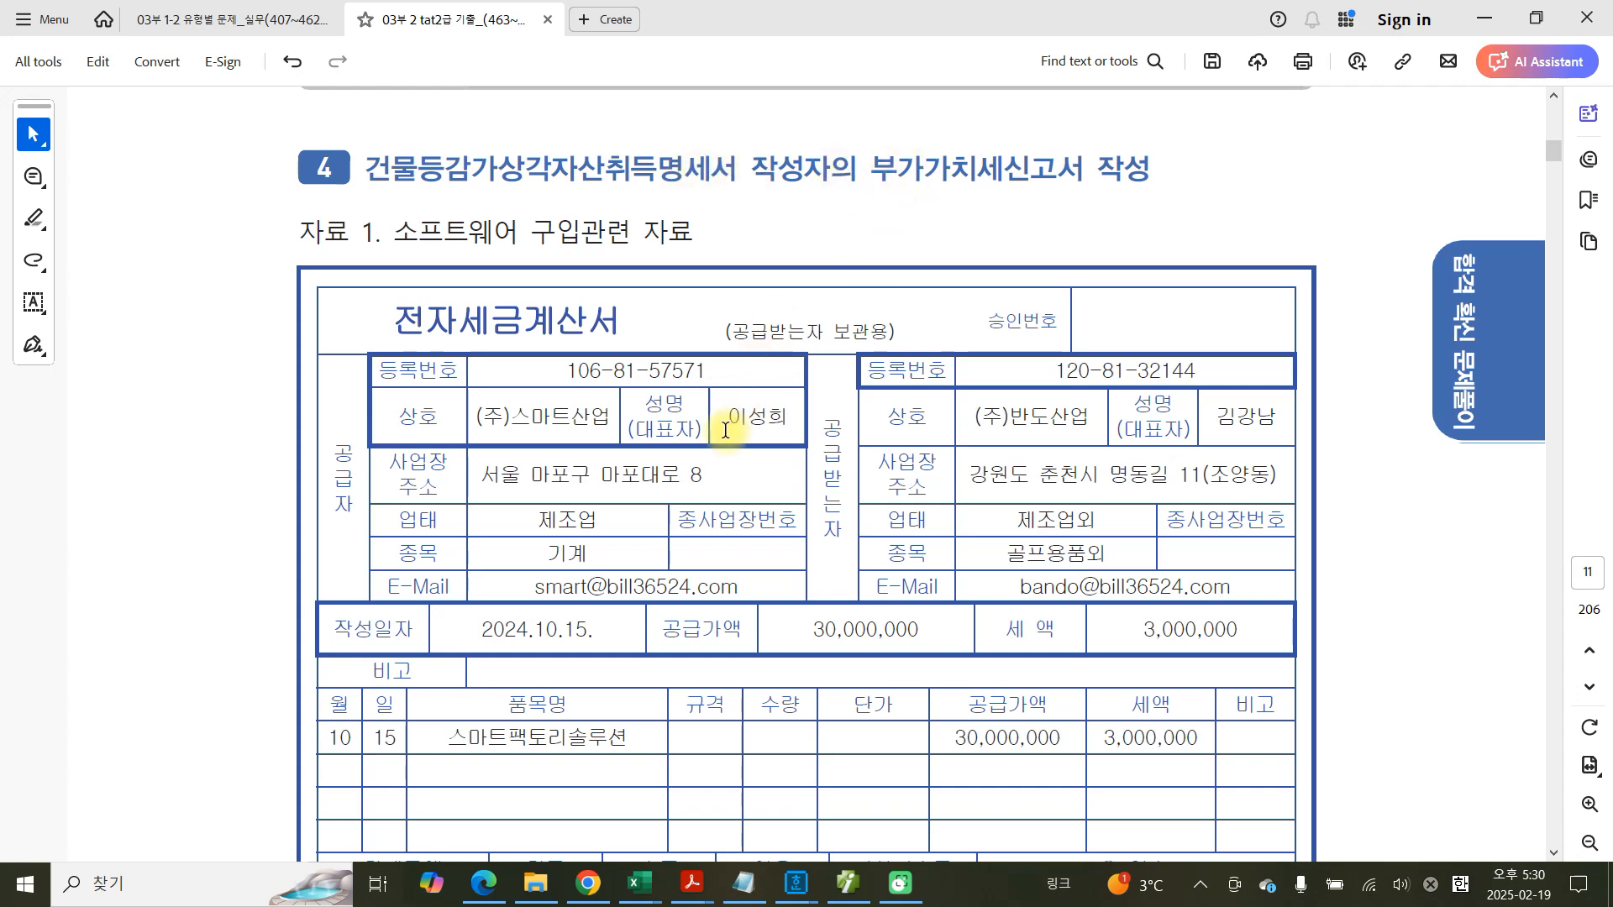
scroll(725, 430, "down", 1)
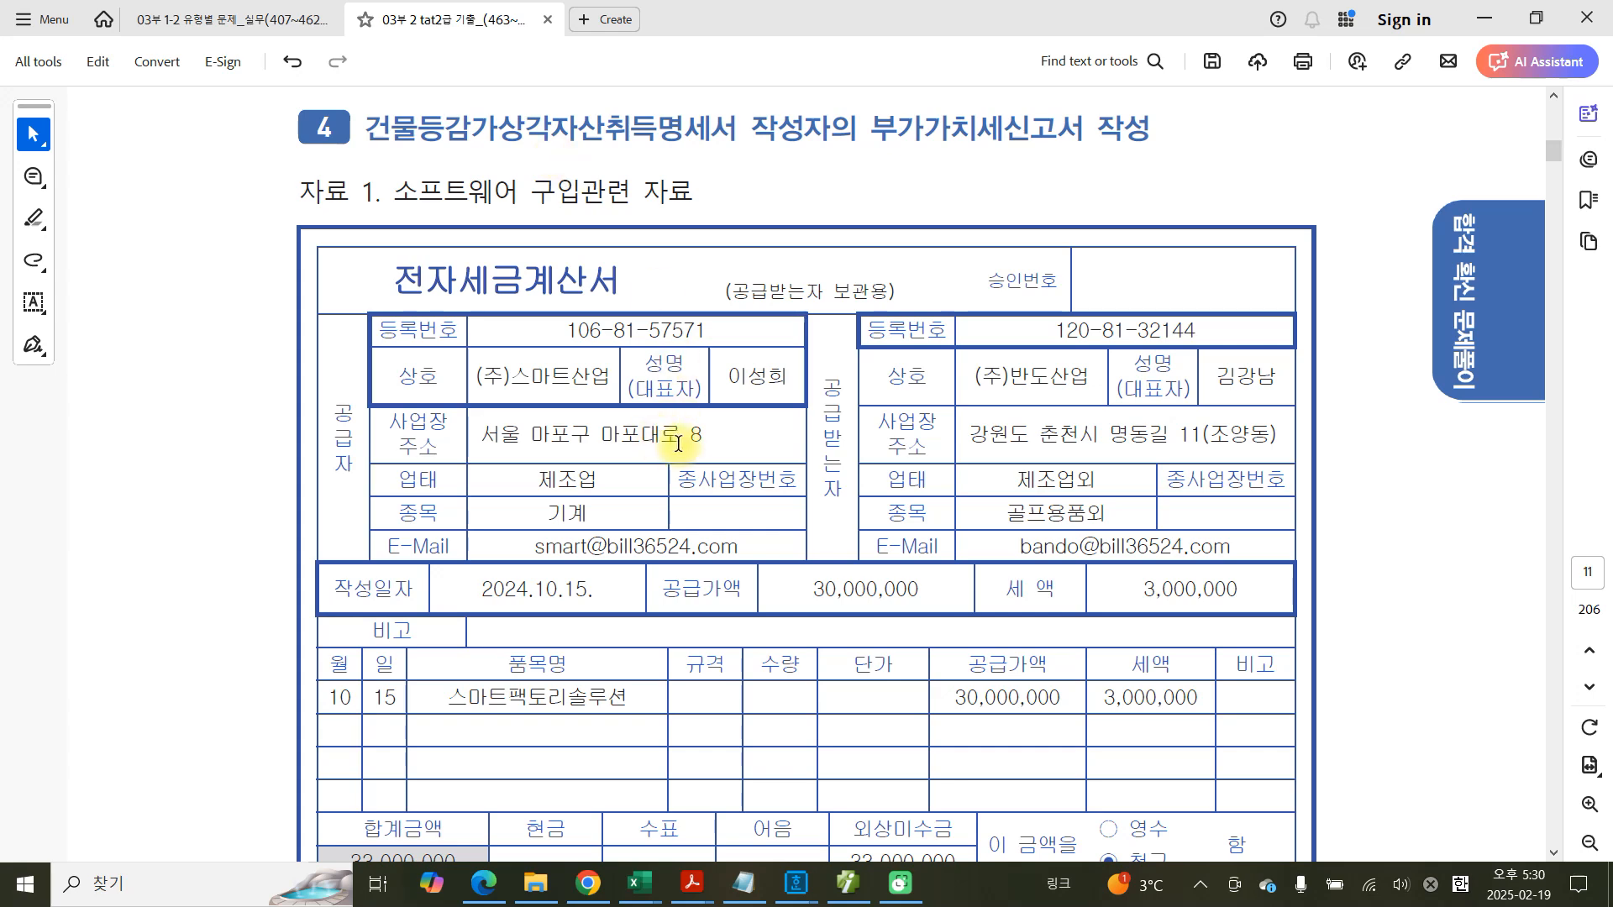
scroll(679, 443, "down", 5)
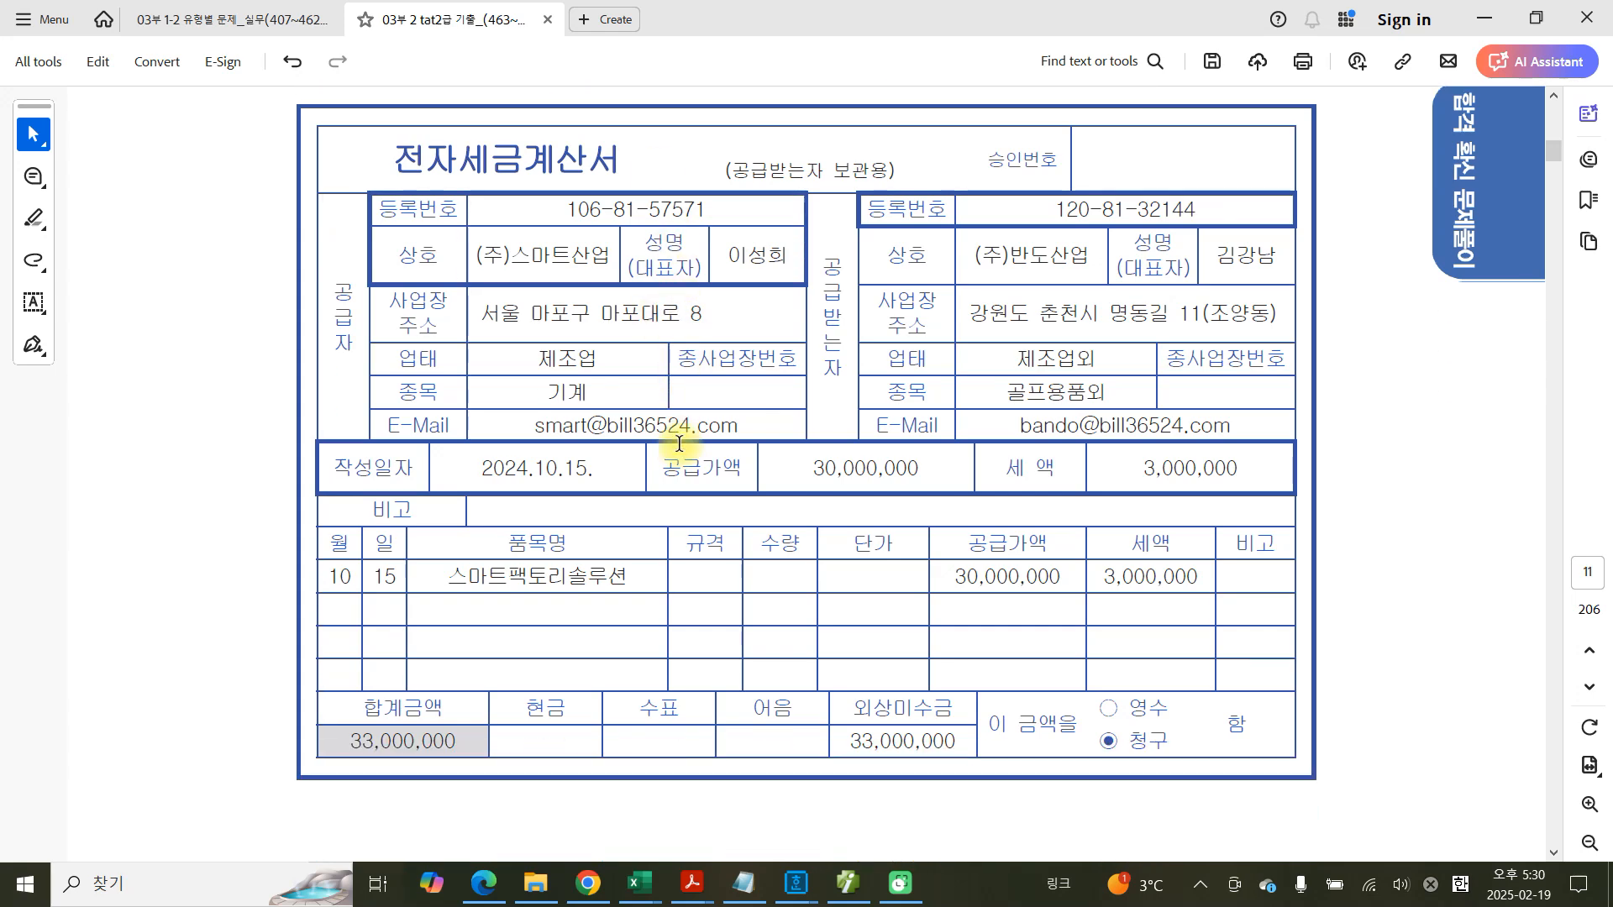
scroll(677, 453, "up", 3)
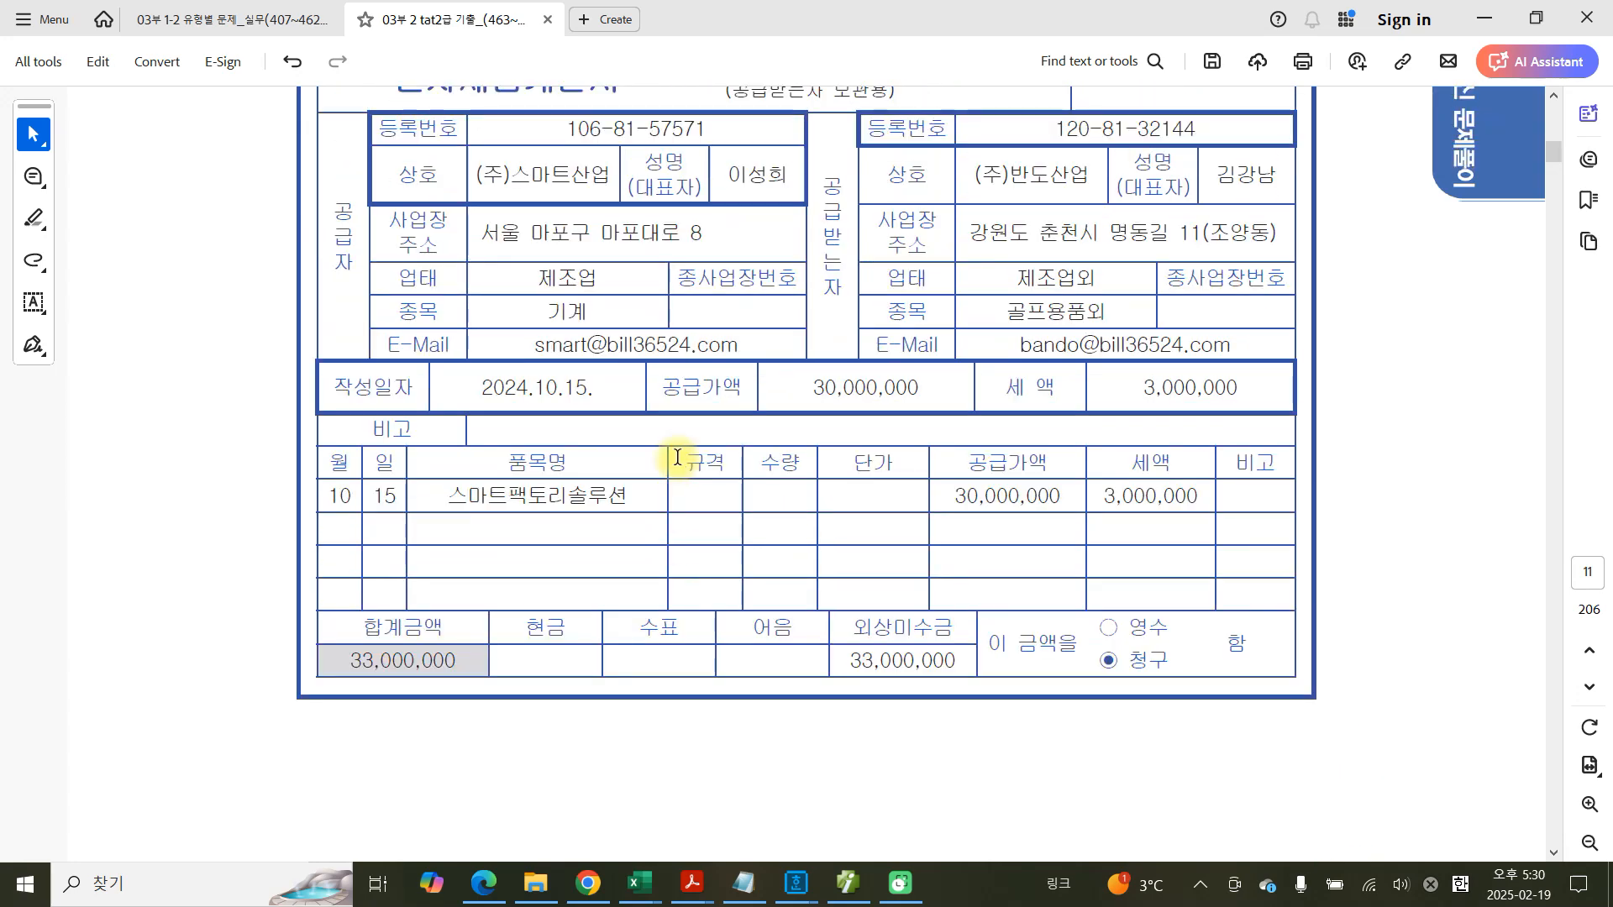
scroll(677, 456, "up", 3)
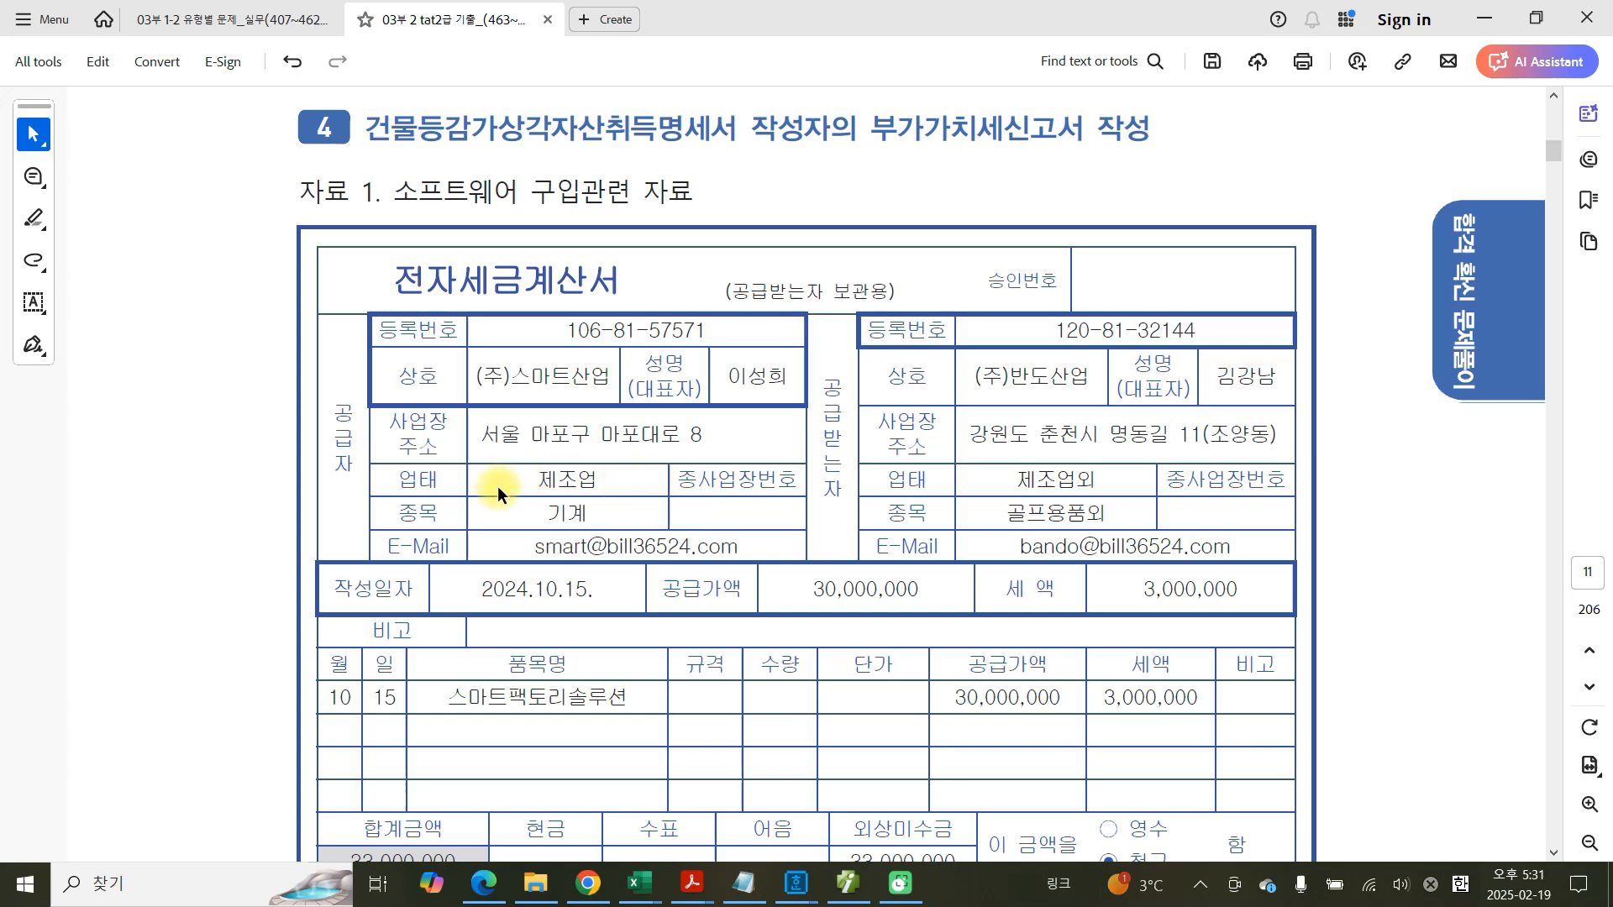
mouse_move(378, 181)
left_mouse_down()
mouse_move(382, 223)
mouse_move(668, 225)
mouse_move(420, 158)
mouse_move(378, 216)
left_mouse_up()
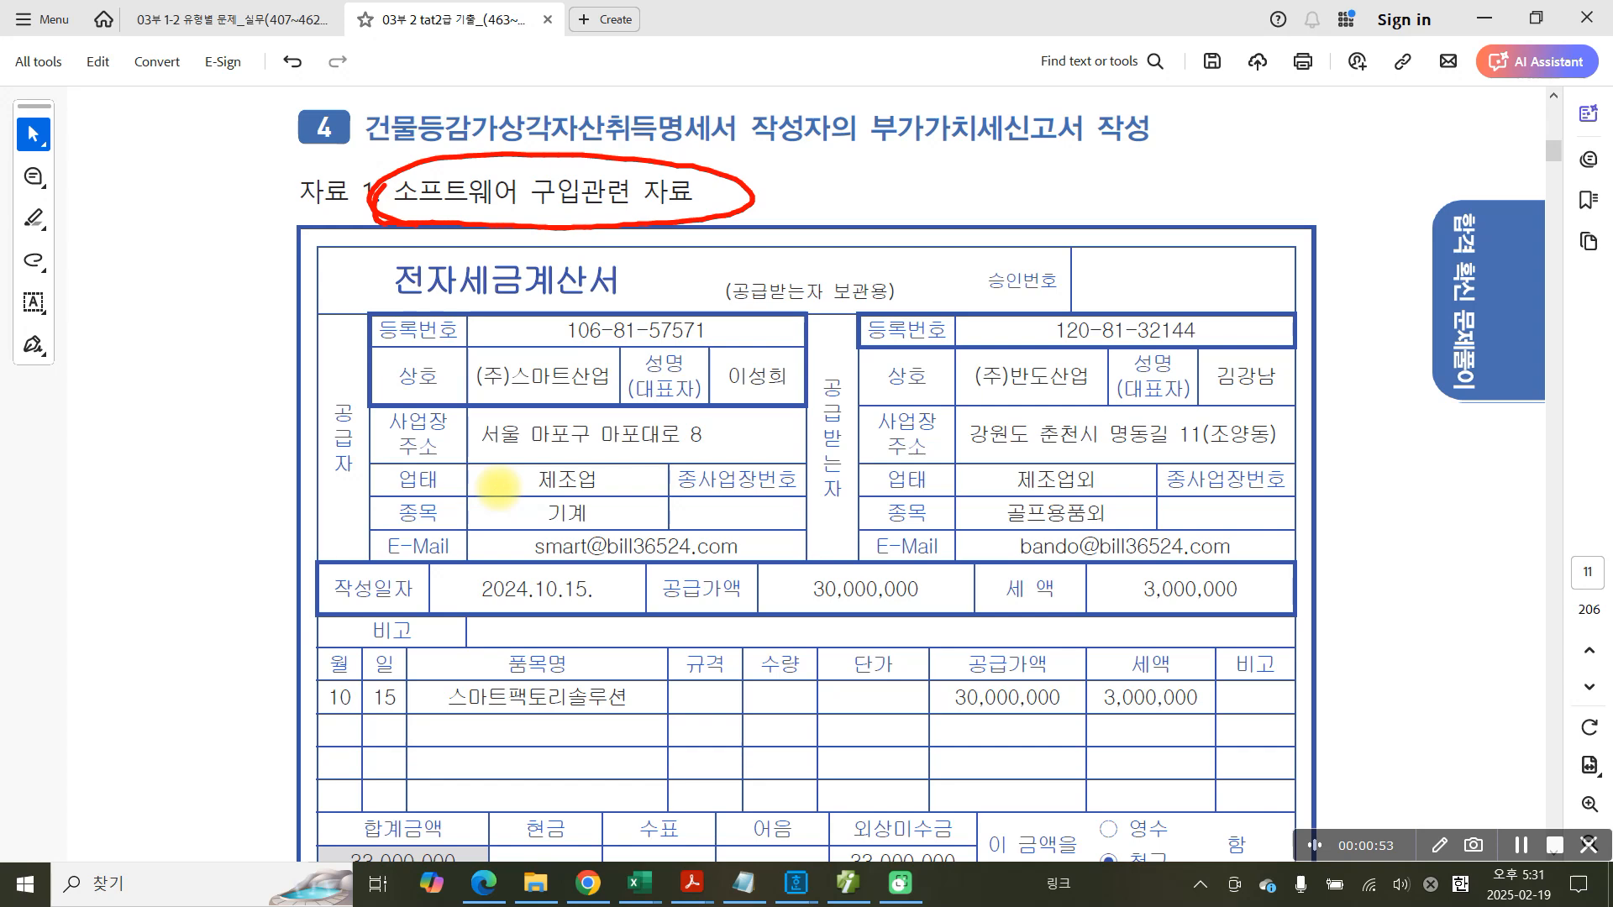
scroll(623, 428, "down", 2)
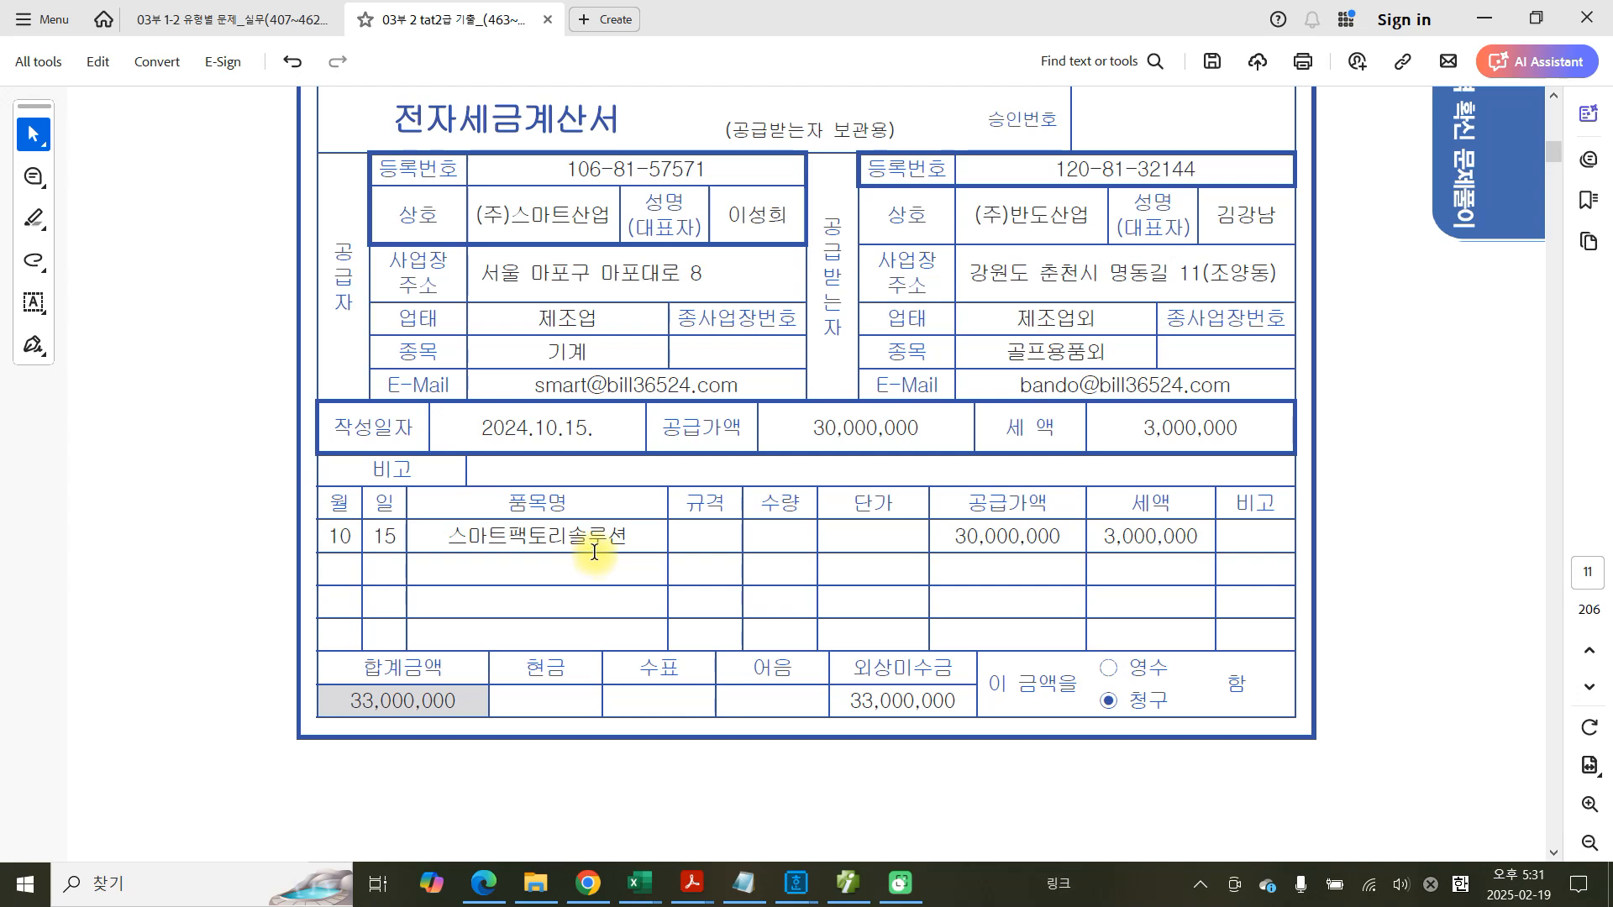
scroll(592, 552, "down", 2)
scroll(596, 551, "down", 15)
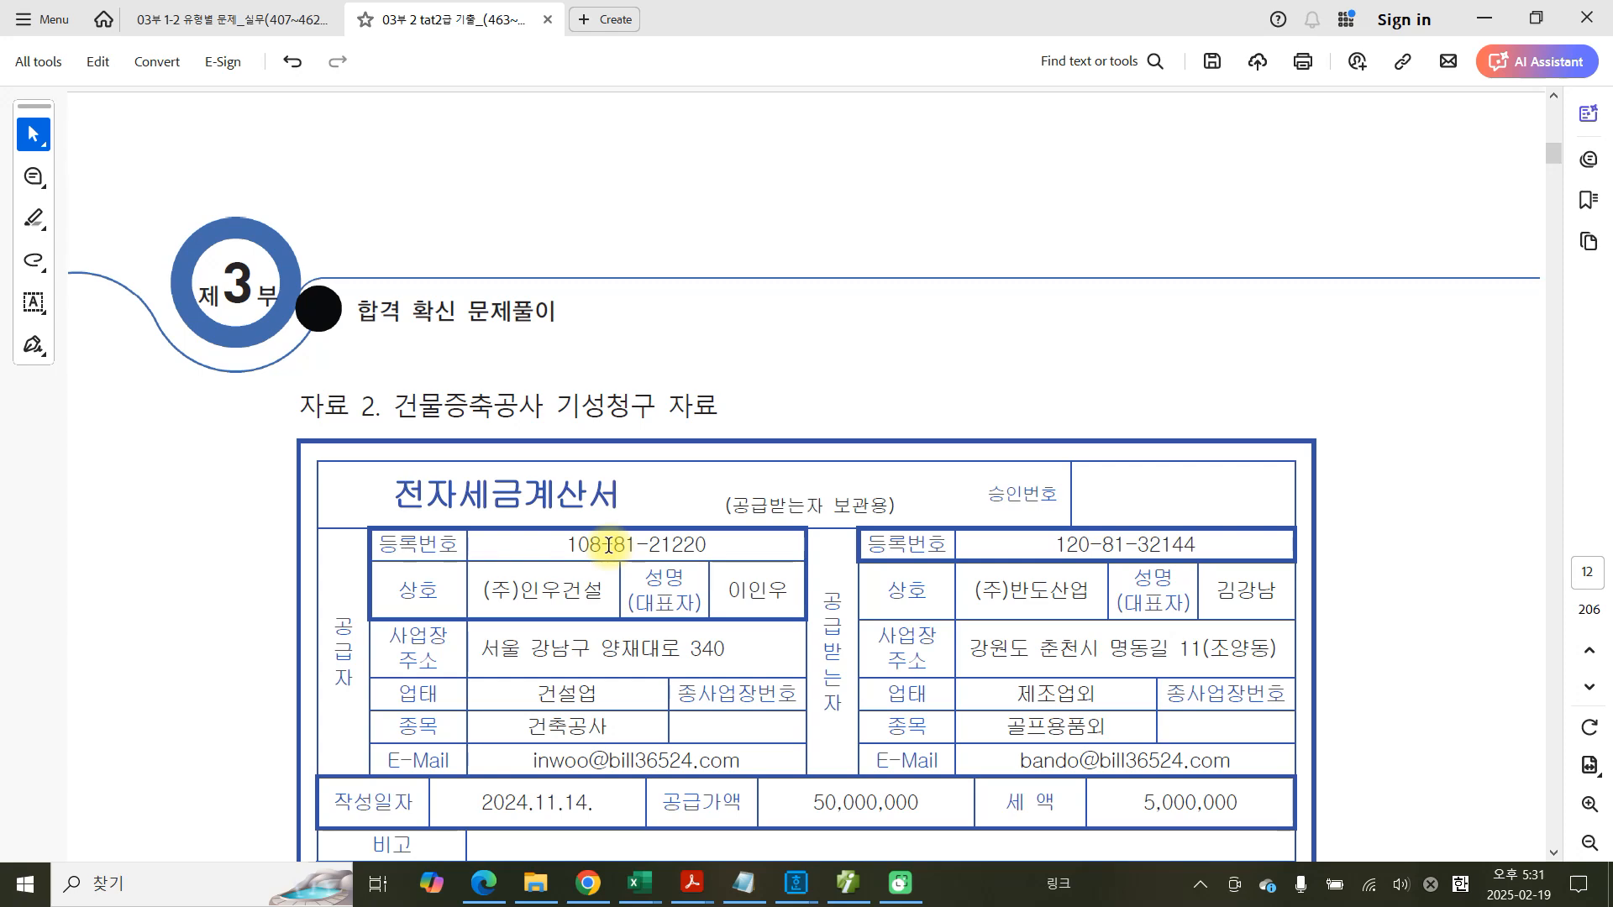
Examine the 자료 2 building-extension invoice, the 자료 3 cash receipt, and the 자료설명 and 수행과제 instructions.
scroll(608, 546, "down", 2)
scroll(608, 546, "down", 2)
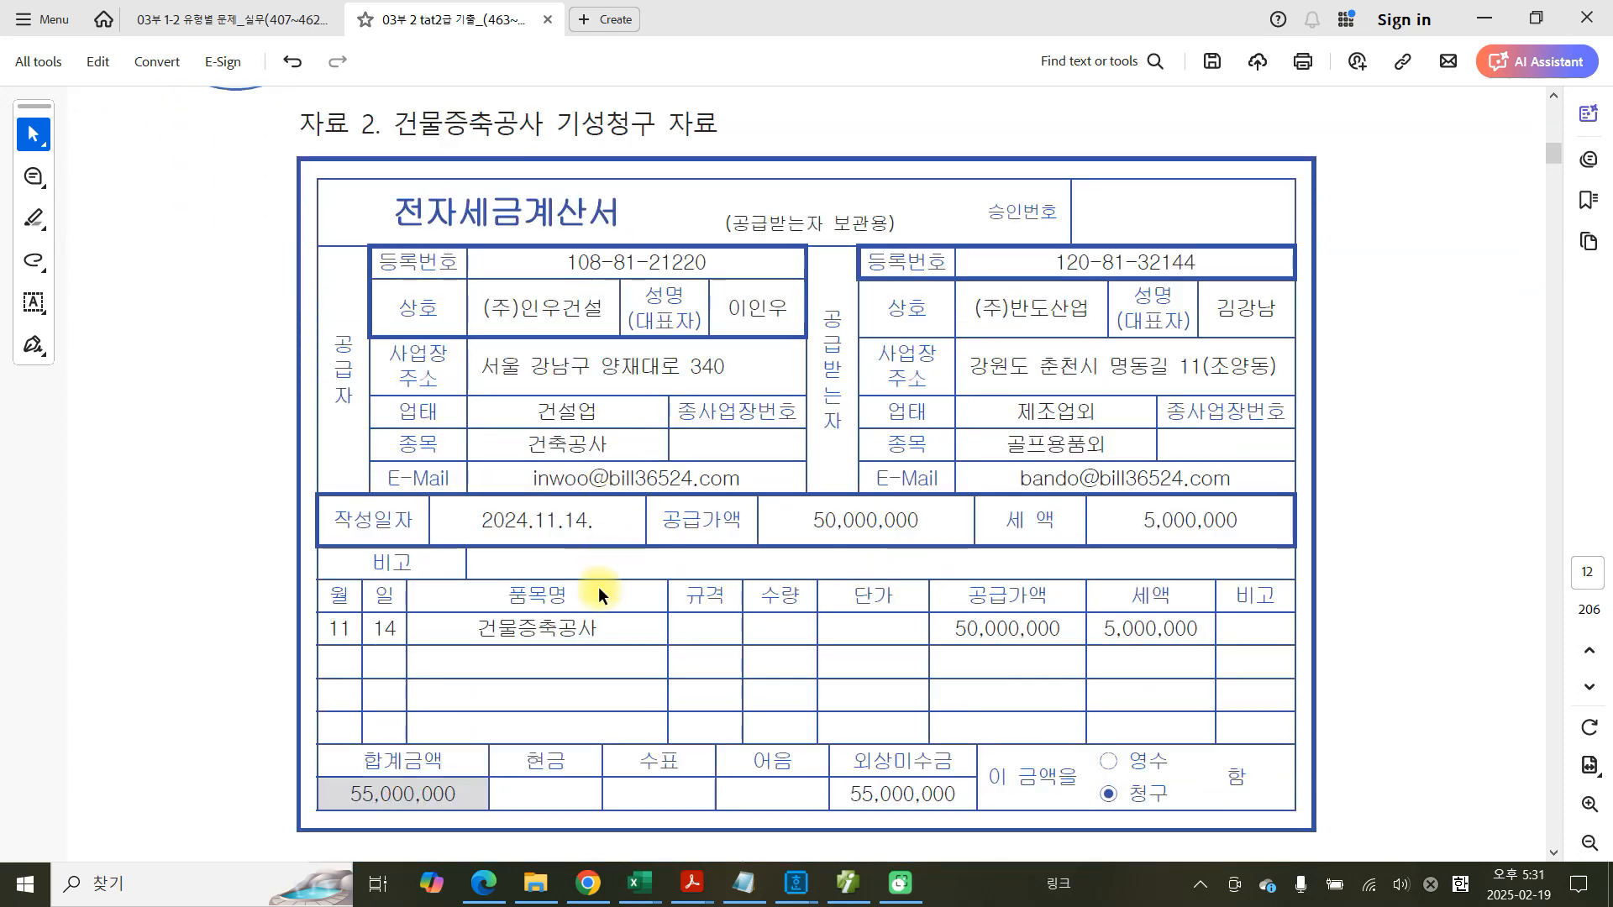
scroll(583, 622, "down", 6)
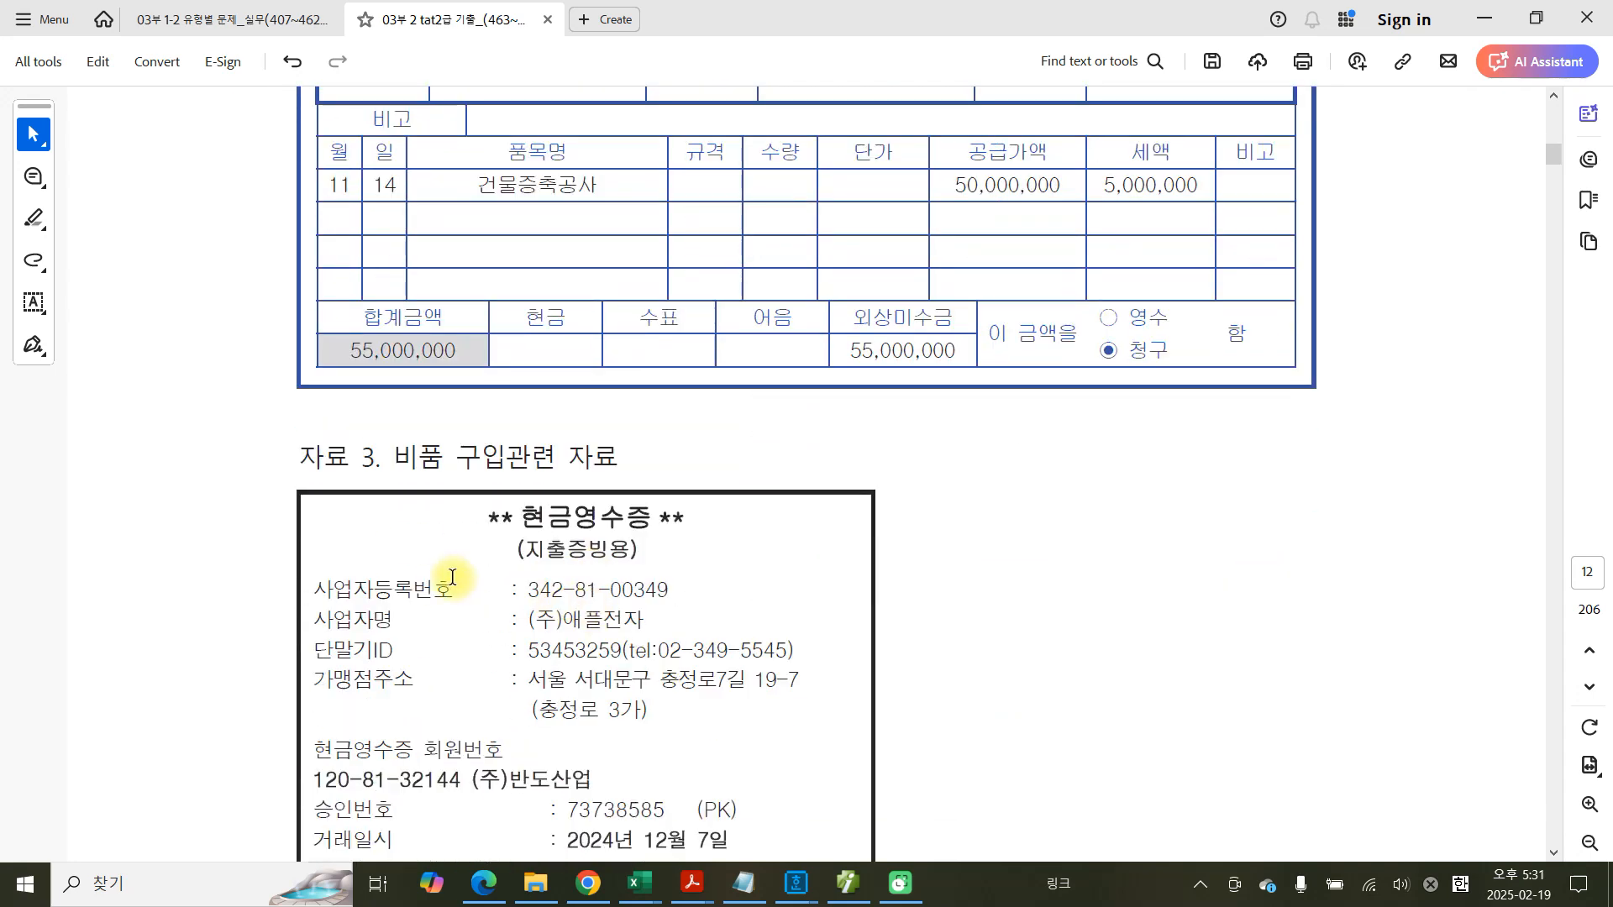
scroll(441, 581, "down", 3)
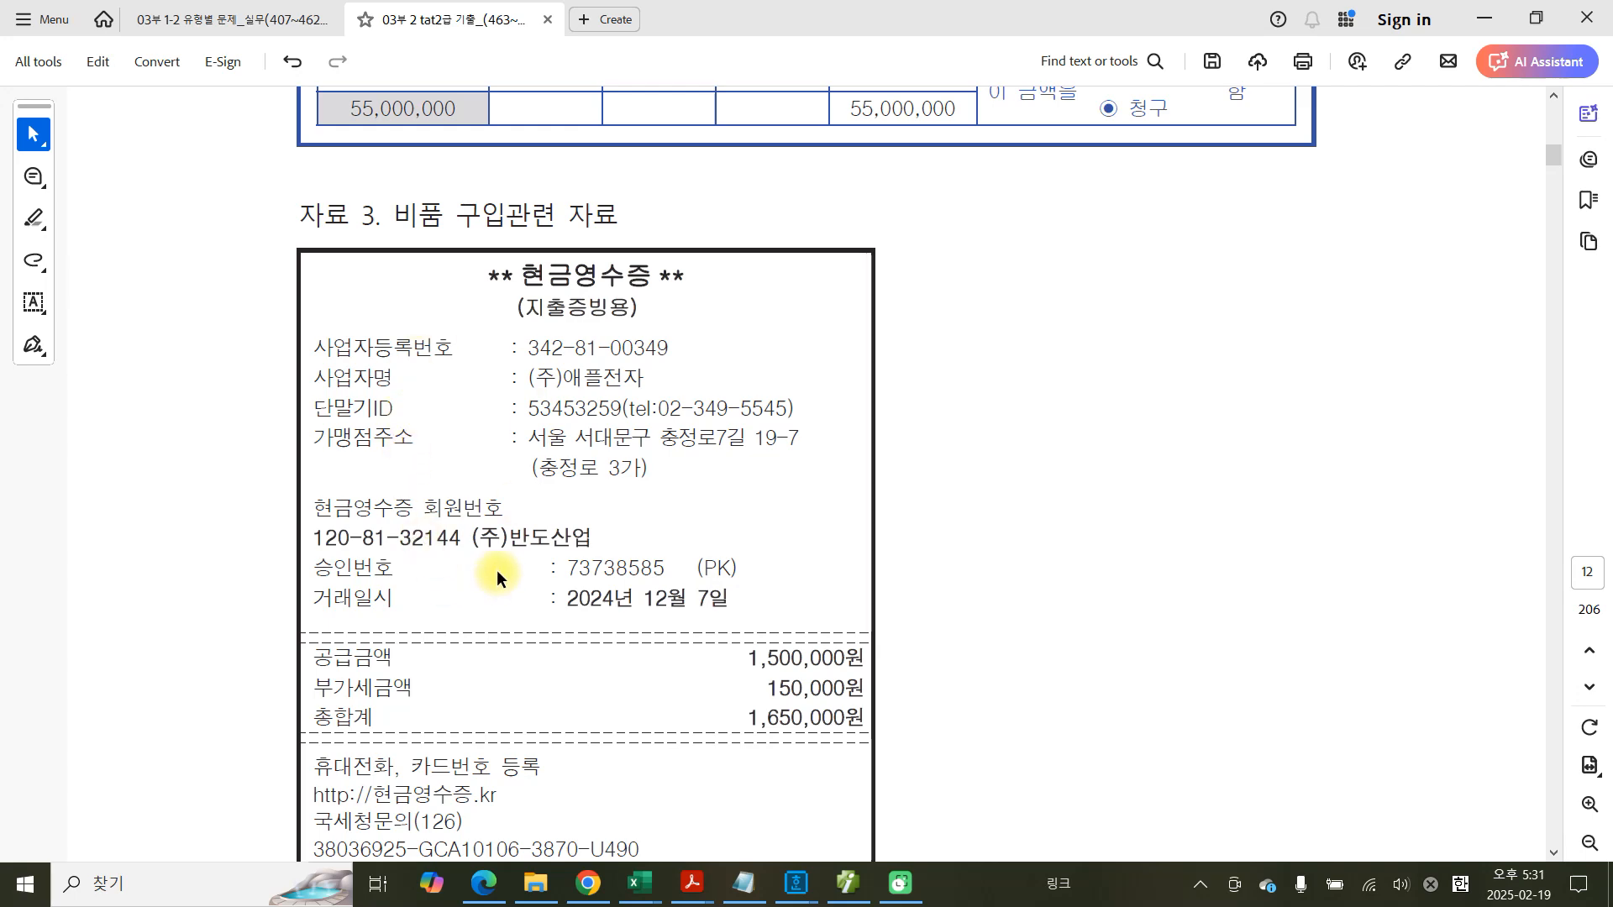
scroll(501, 576, "down", 6)
scroll(504, 581, "down", 8)
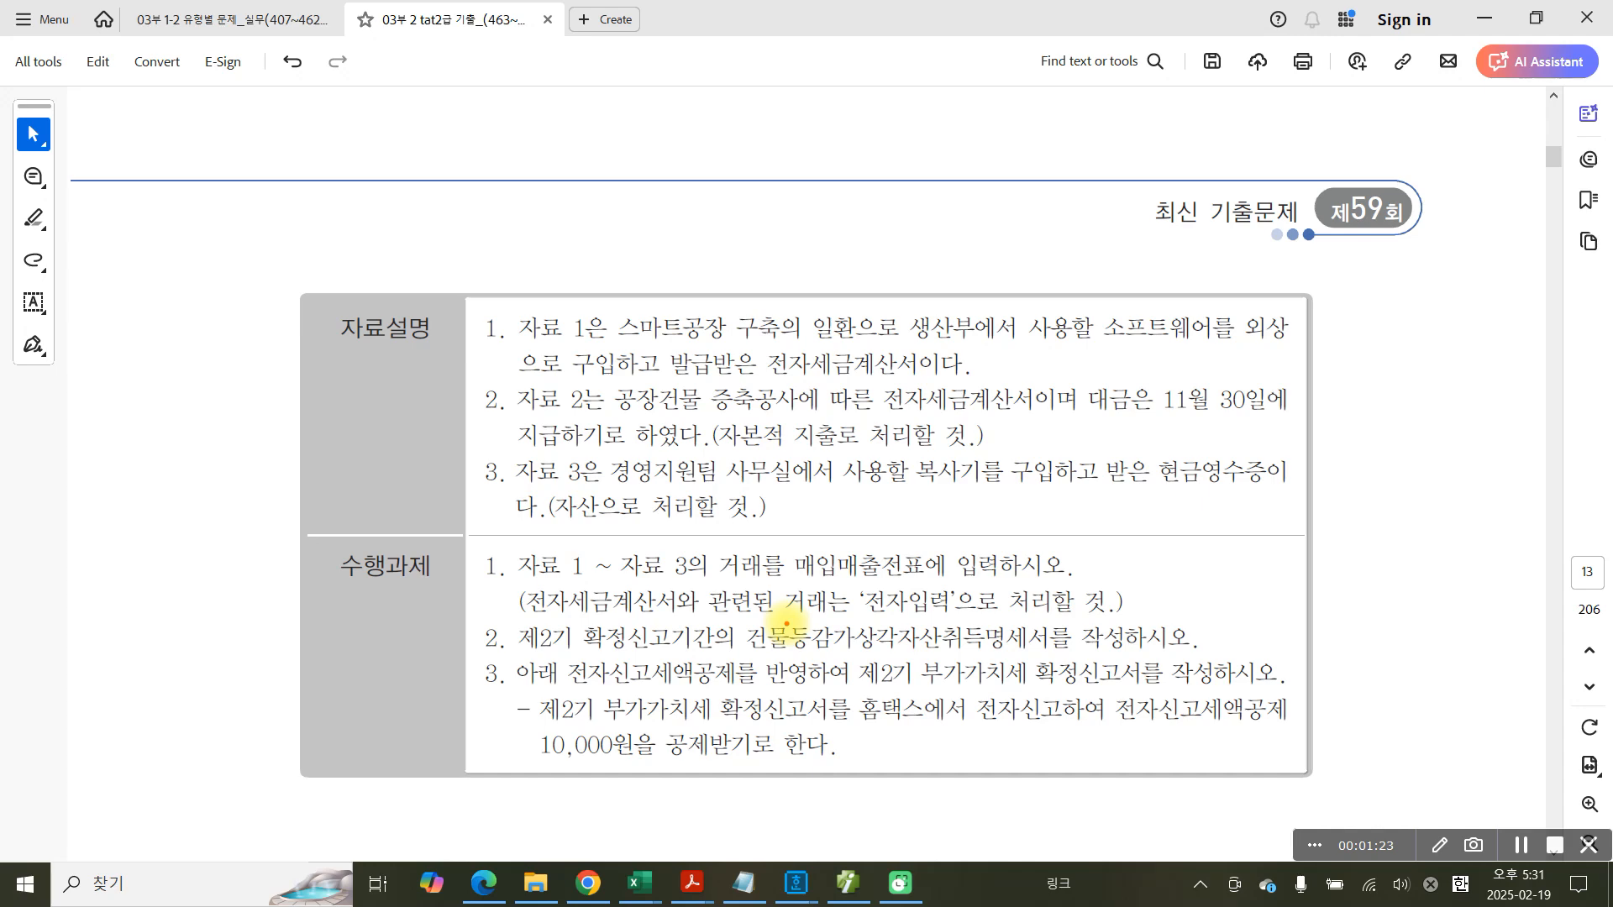
mouse_move(728, 447)
left_mouse_down()
mouse_move(829, 461)
mouse_move(711, 437)
left_mouse_up()
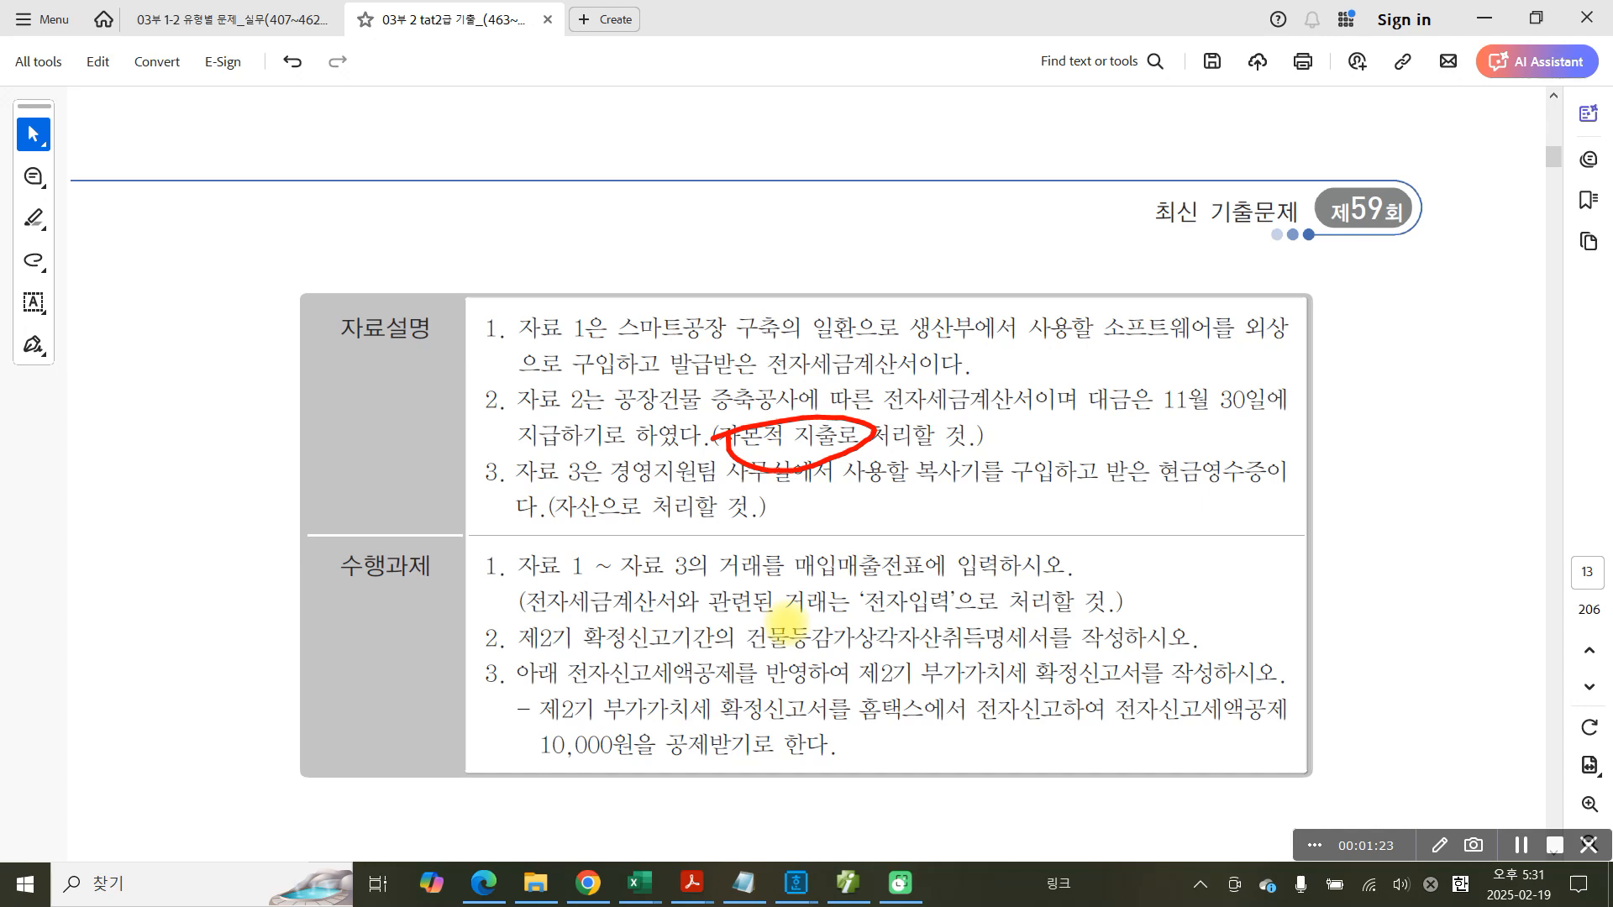
left_click_drag(559, 542, 666, 533)
mouse_move(898, 486)
left_mouse_down()
mouse_move(987, 490)
mouse_move(982, 509)
left_mouse_up()
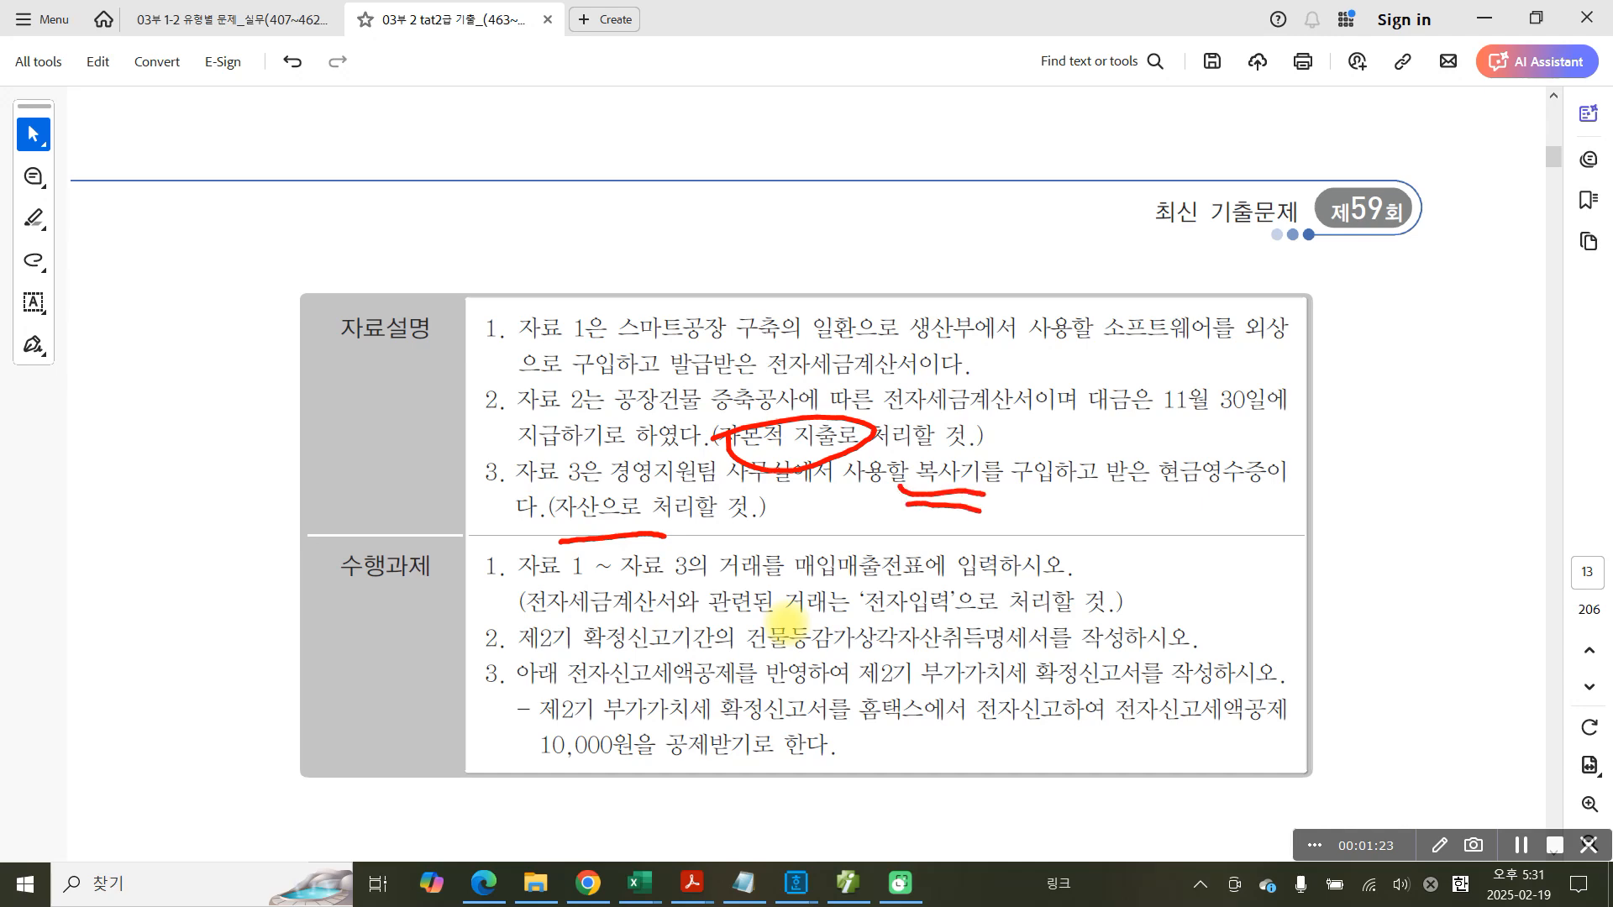
key("Escape")
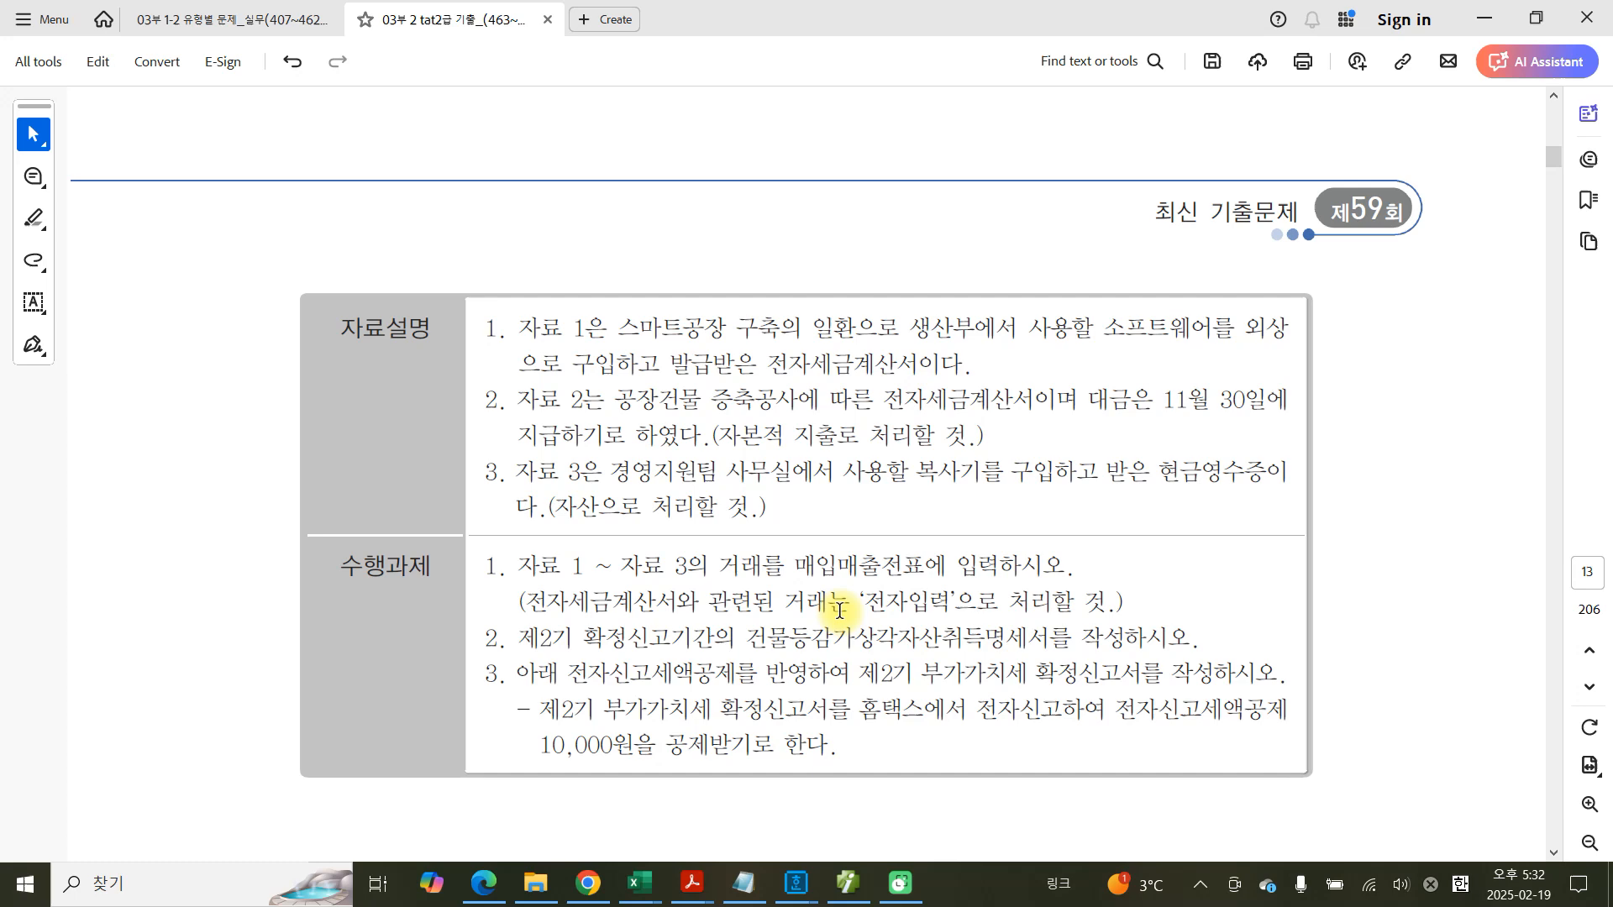
Switch to the accounting program and start a 매입매출전표입력 entry dated October 15 with purchase type 51 과세.
left_click(855, 882)
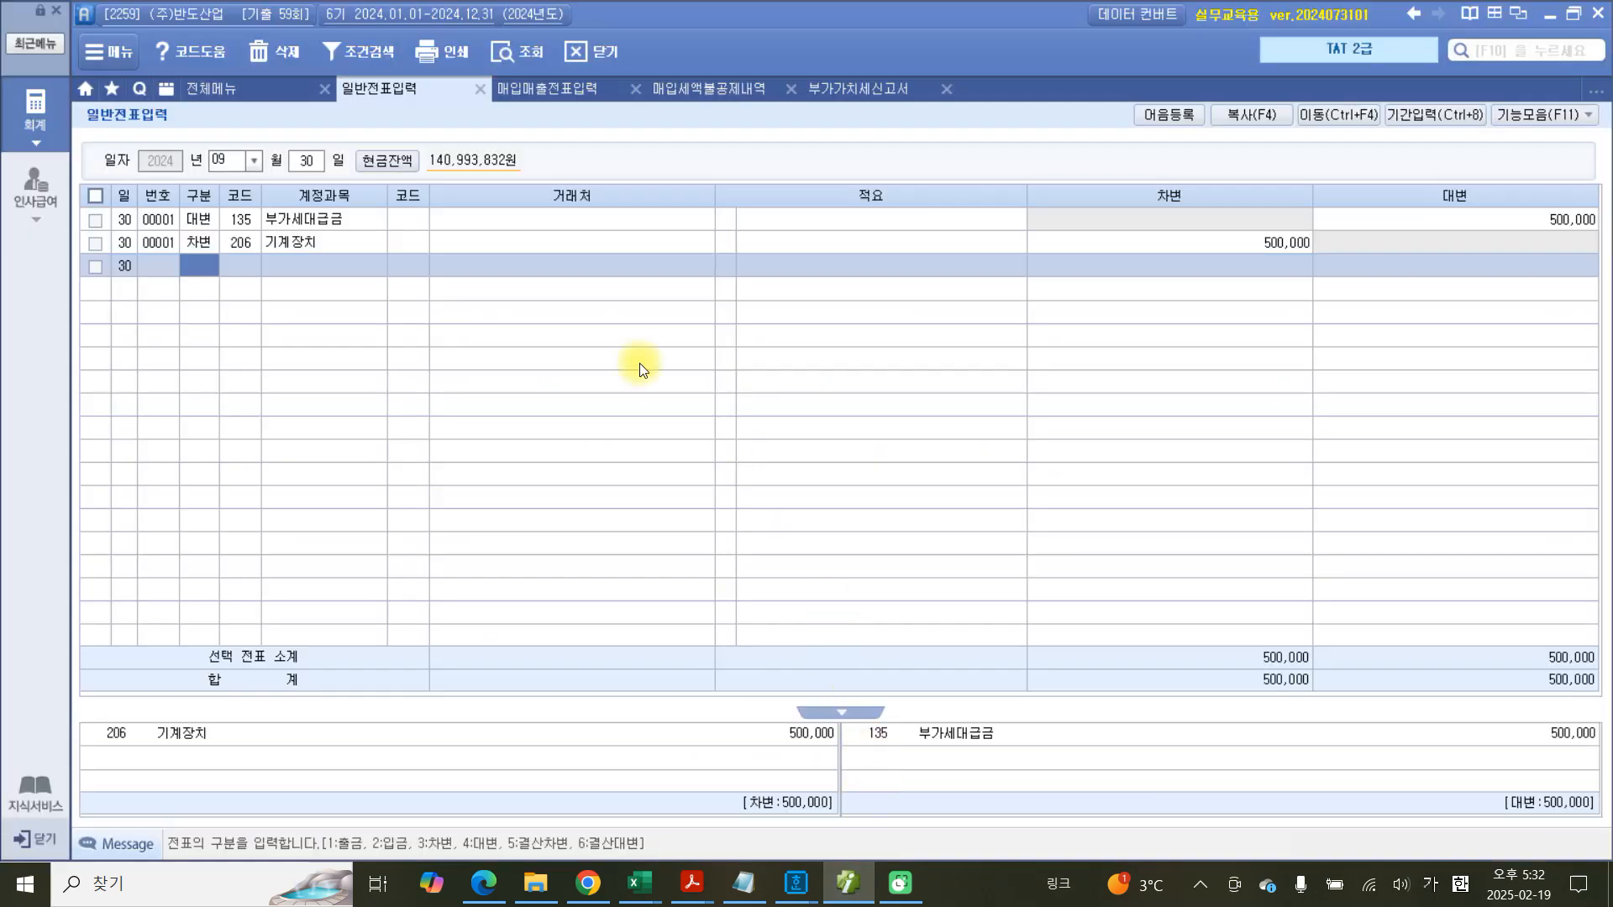
left_click(583, 91)
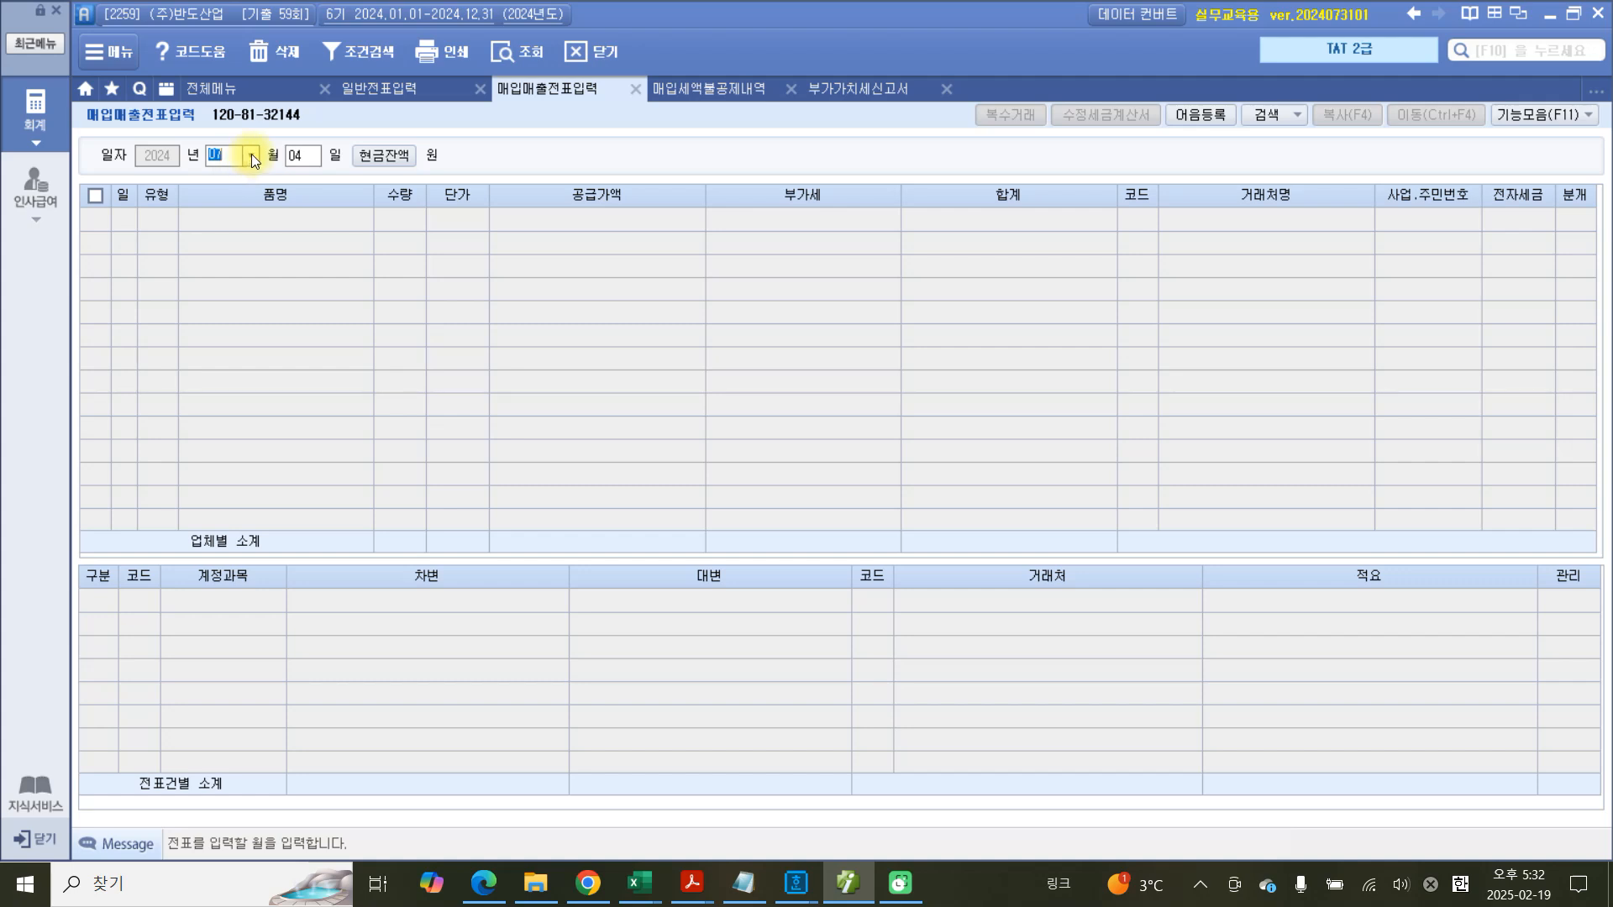
left_click(251, 153)
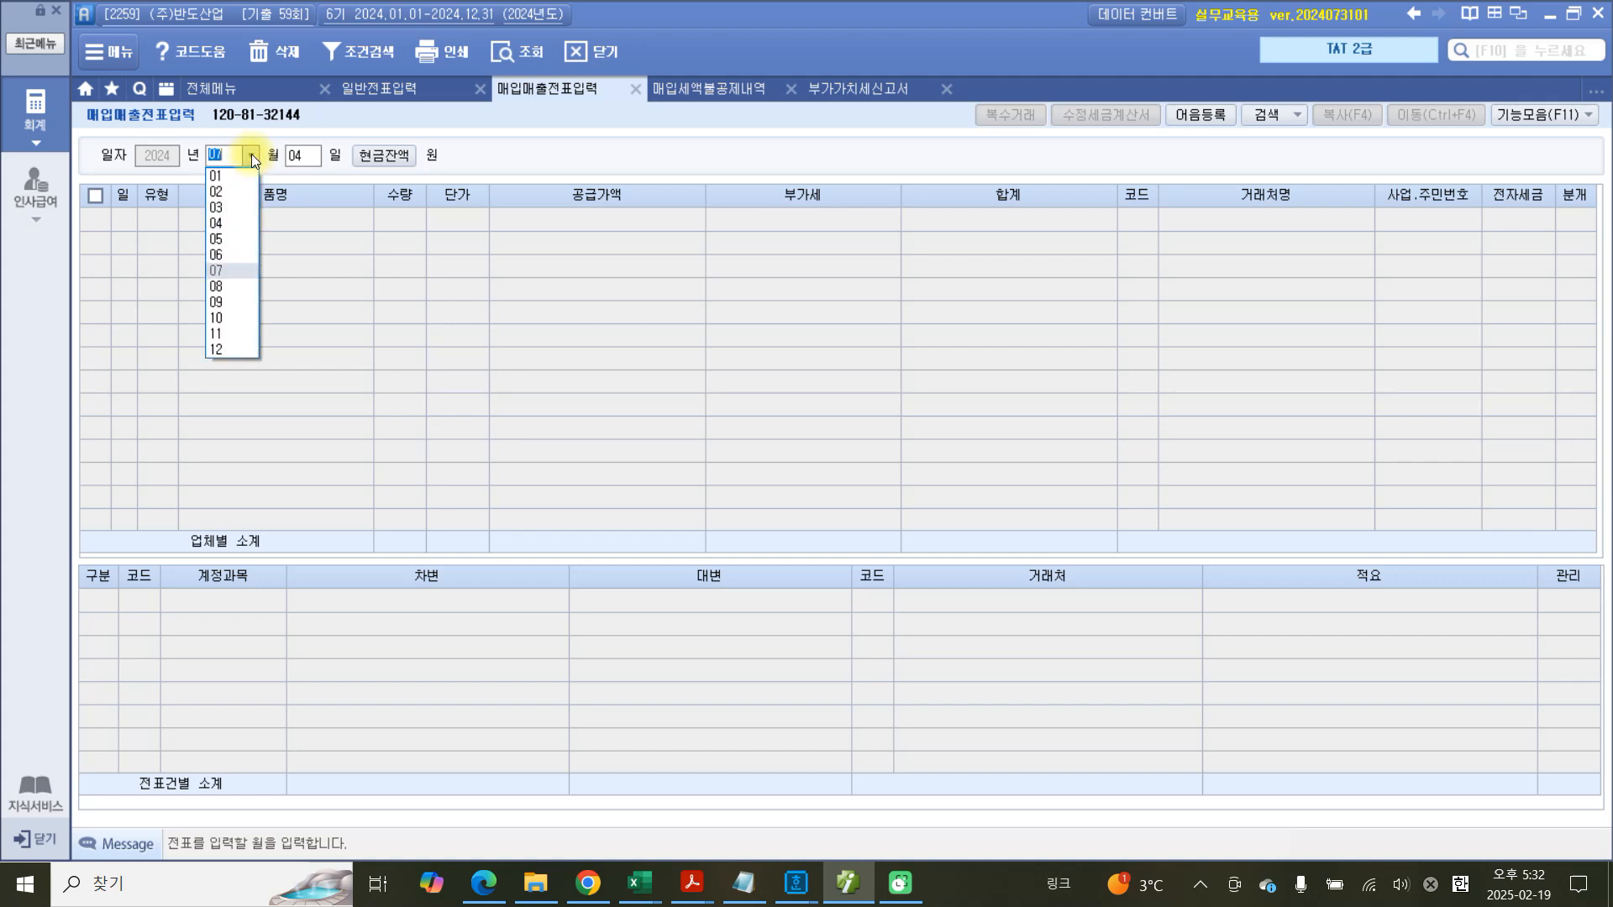
left_click(227, 317)
type("1")
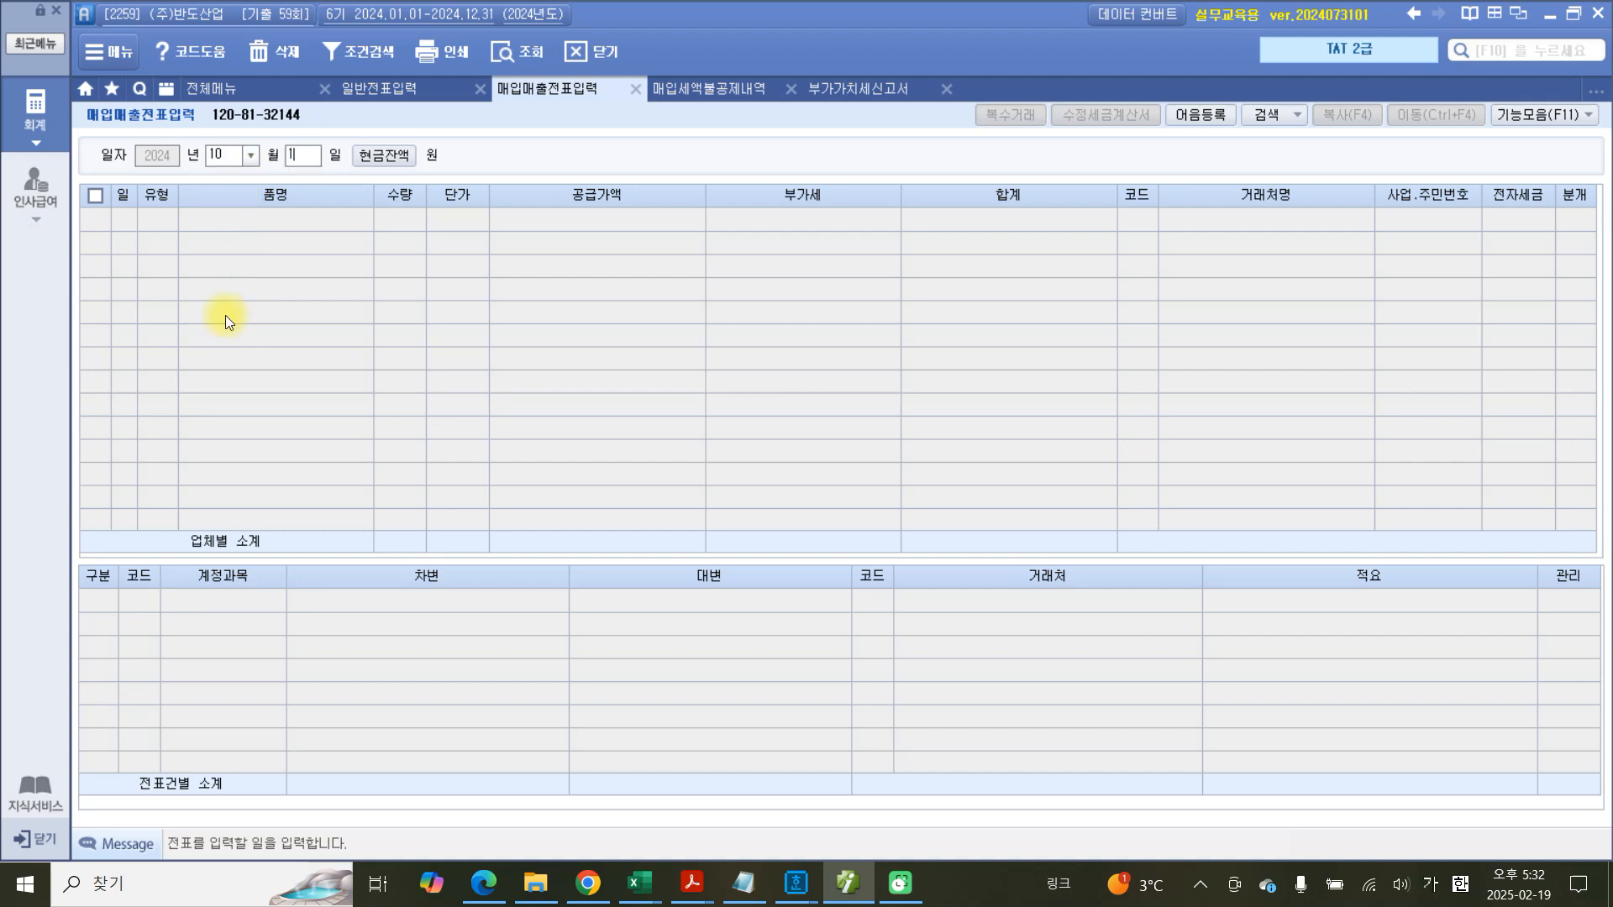
type("5")
key("Return")
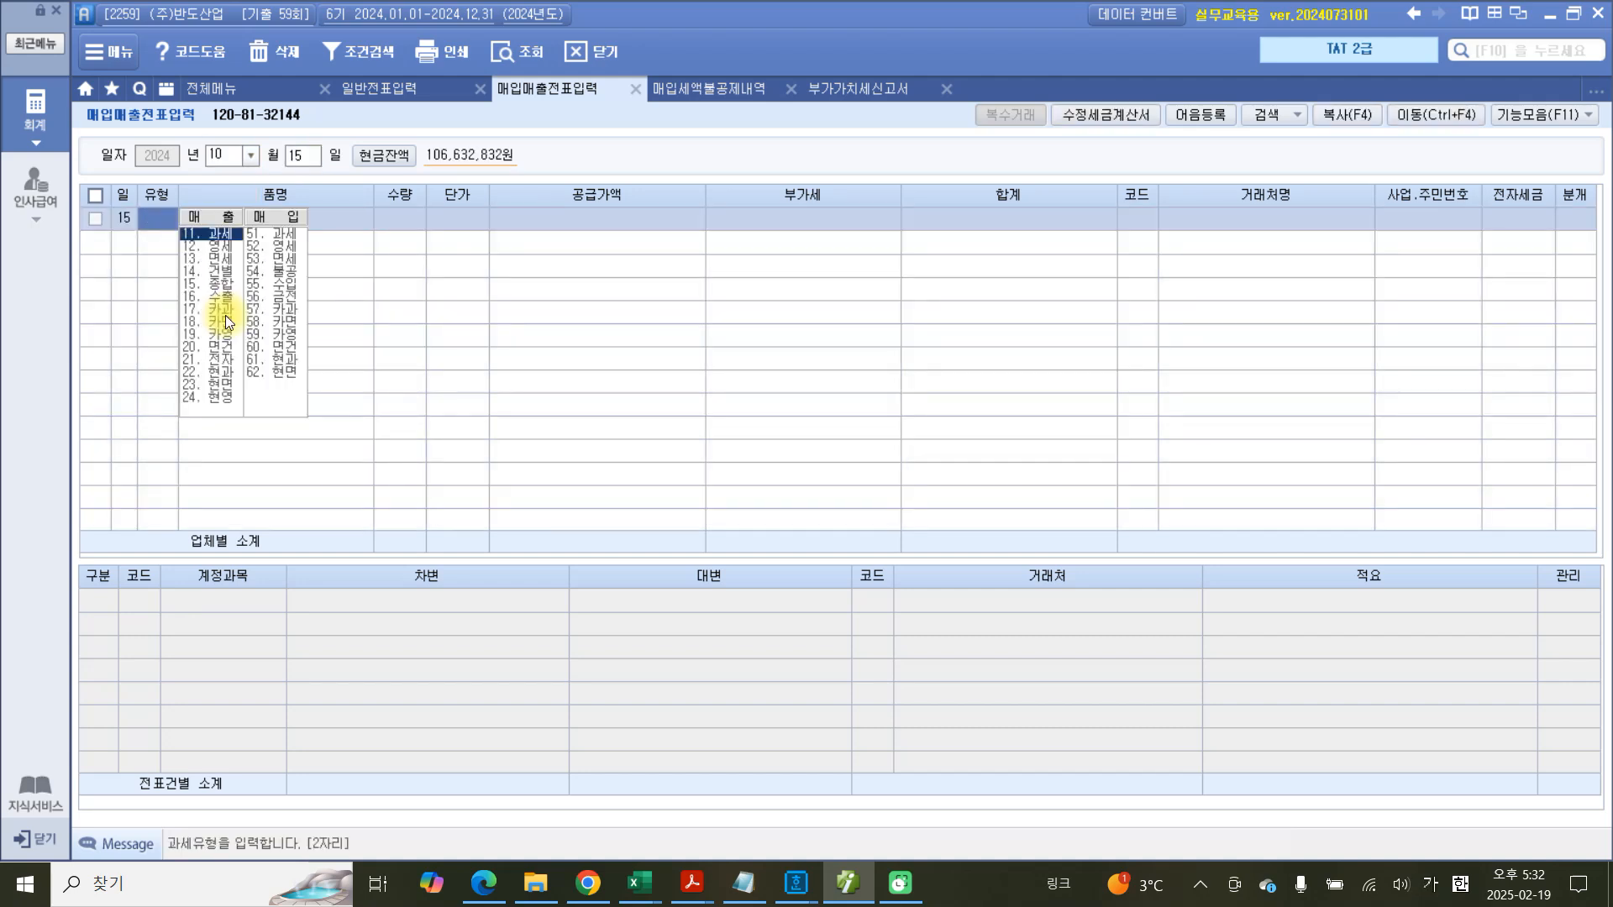
type("11")
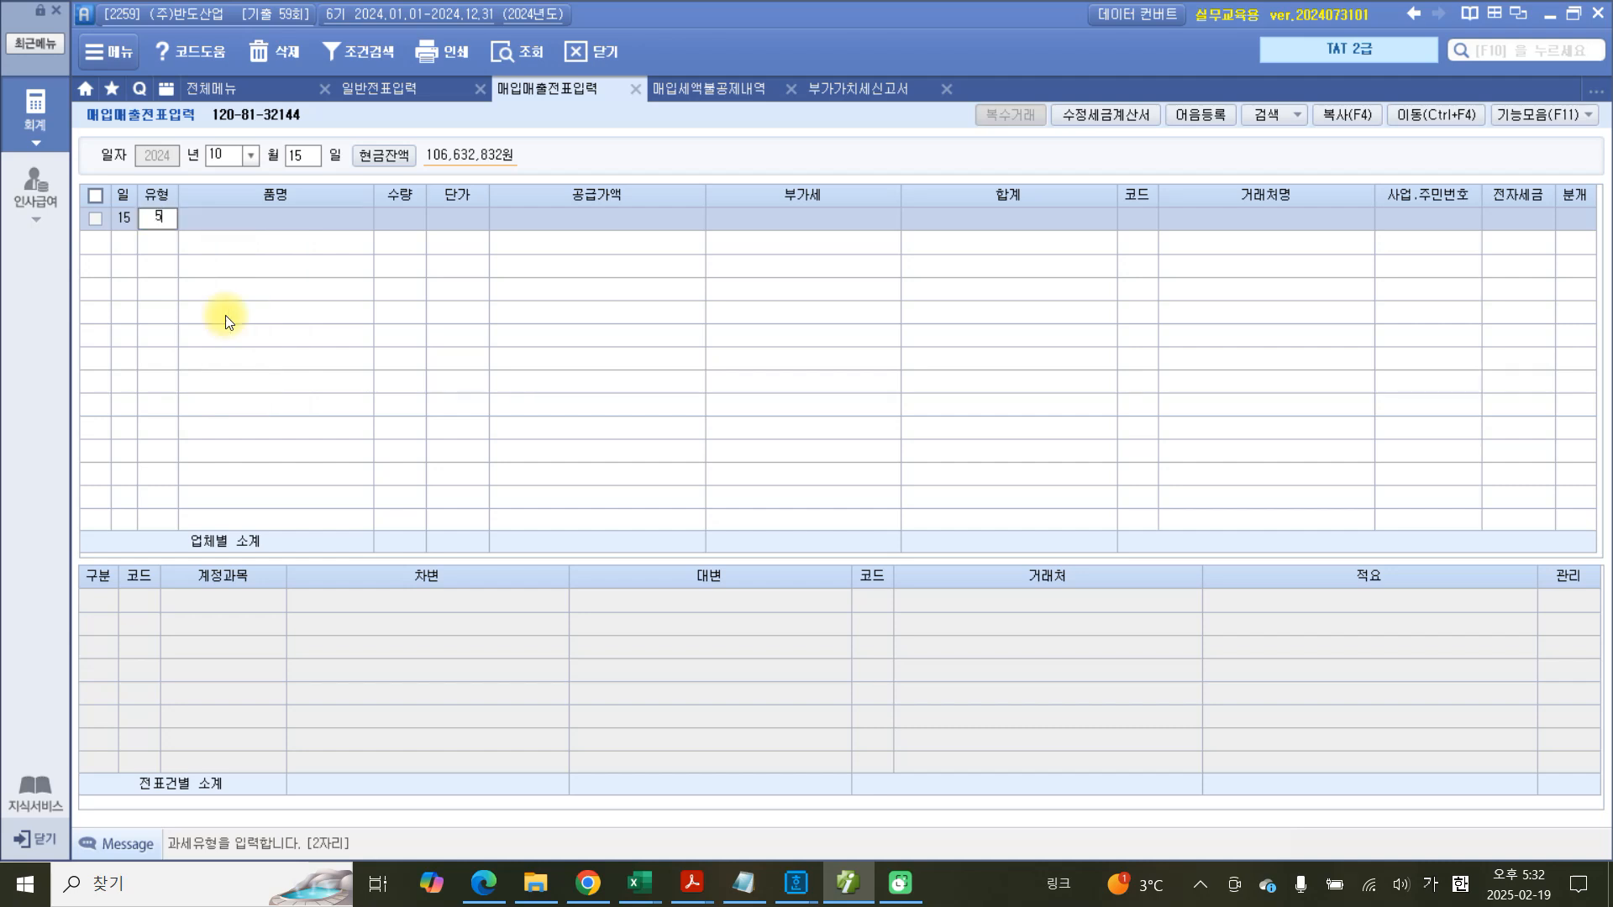
key("Return")
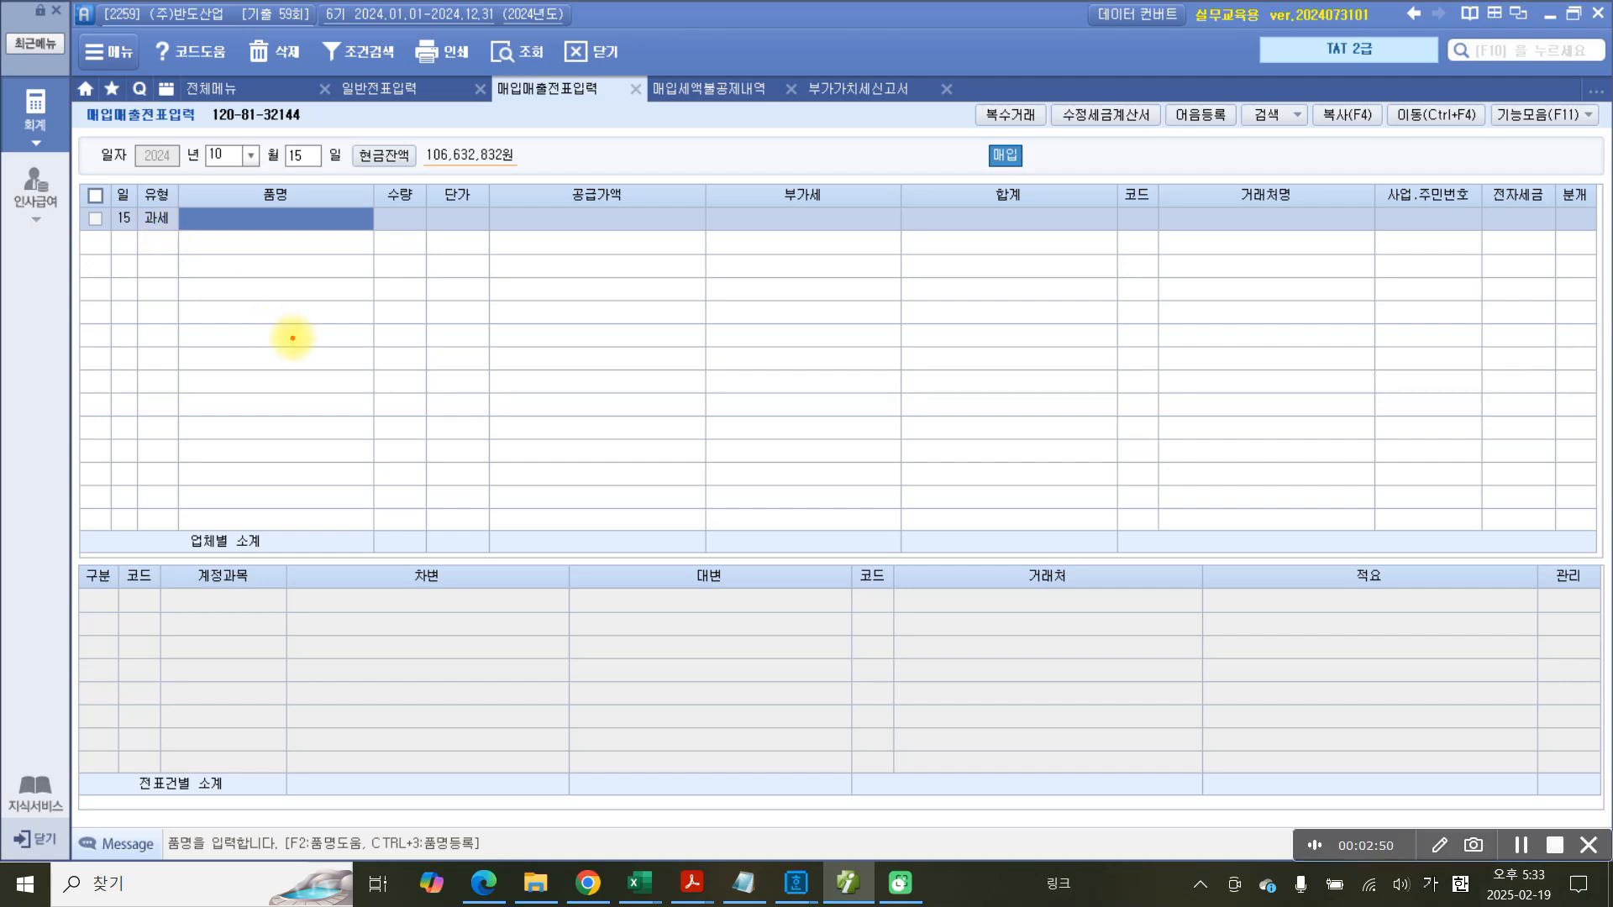
mouse_move(154, 272)
left_mouse_down()
mouse_move(179, 200)
mouse_move(118, 363)
mouse_move(167, 311)
left_mouse_up()
left_click_drag(181, 309, 178, 358)
key("Escape")
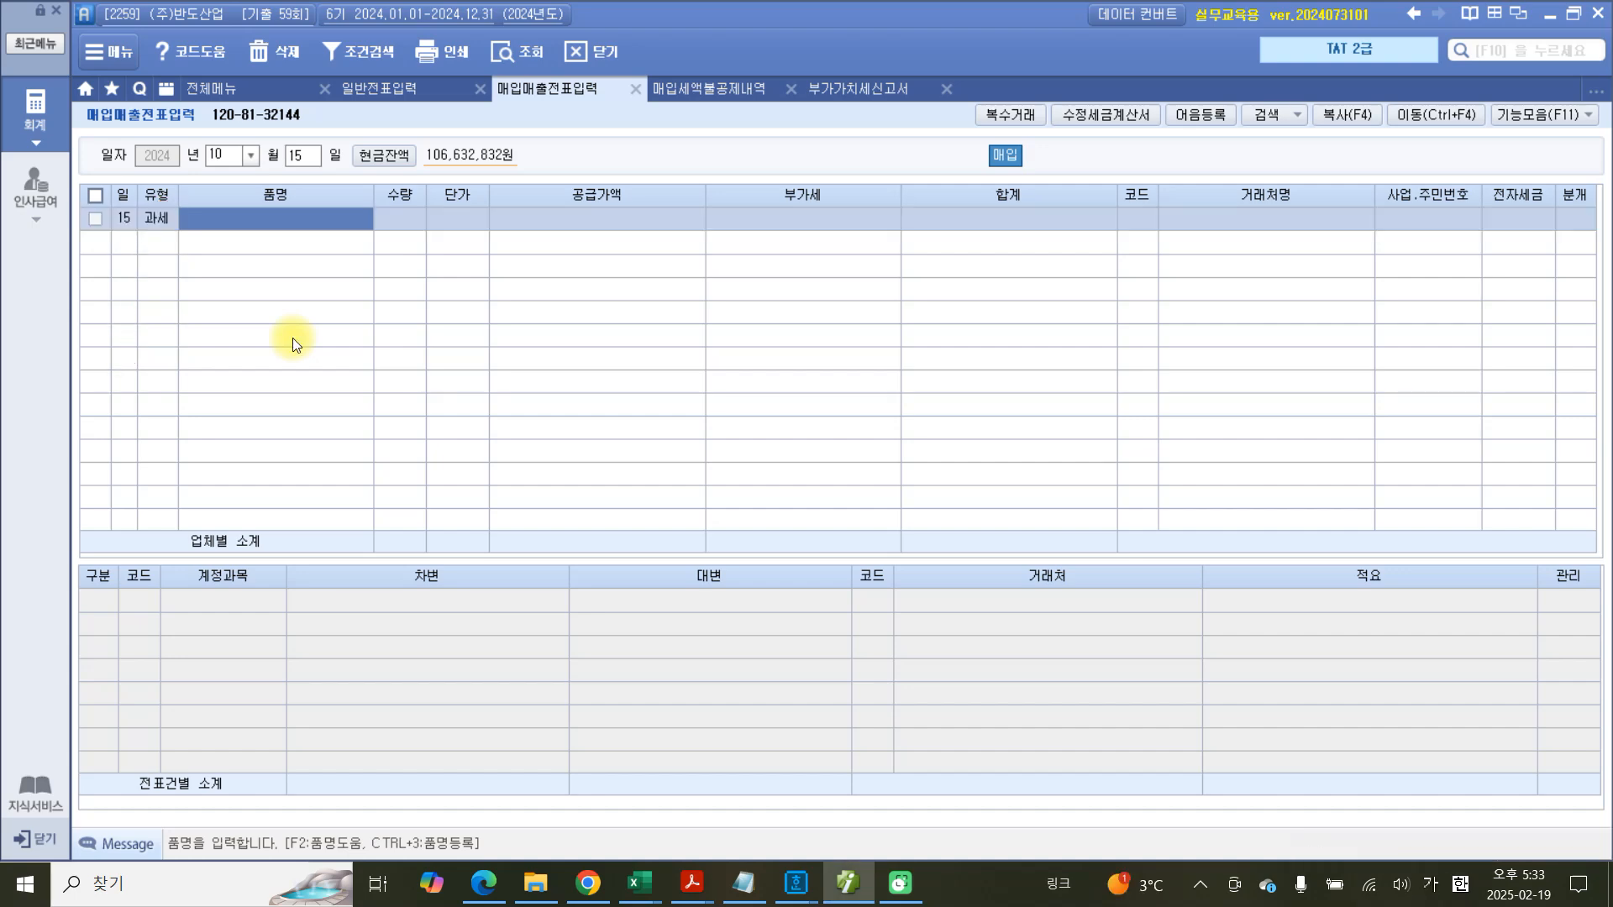
Enter the item name ㅅ마트팩토리솔루션 and a supply value of 30,000,000, leaving quantity and unit price blank.
type("ㅅ")
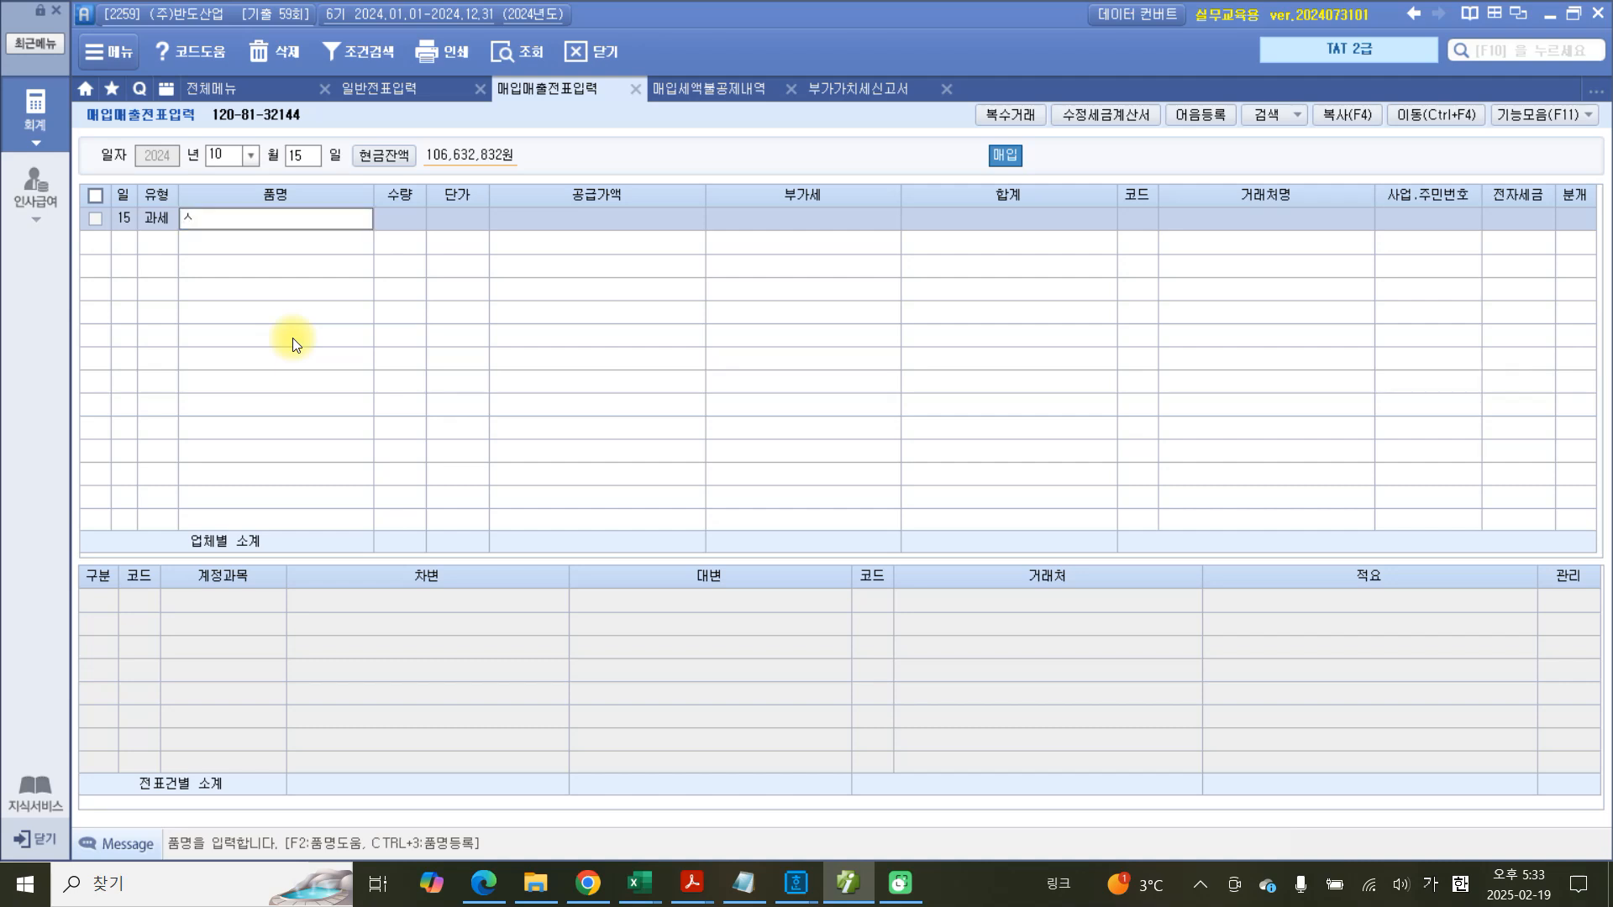
type("마틀")
type("팩토리")
type("솔루션")
key("Return")
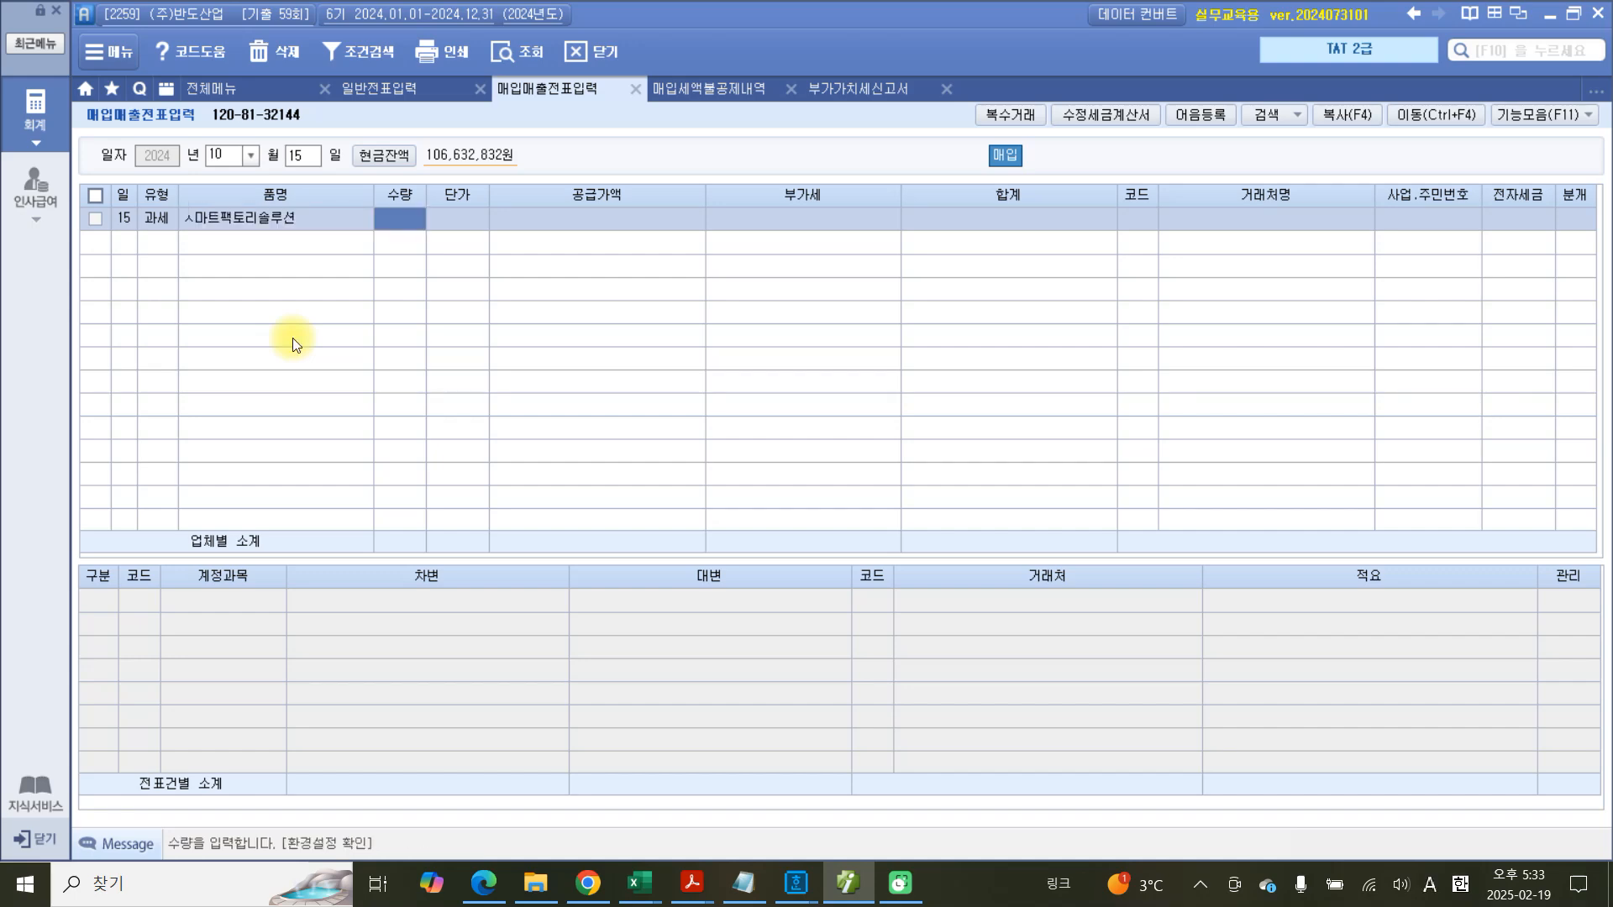
key("Return")
key("Return")
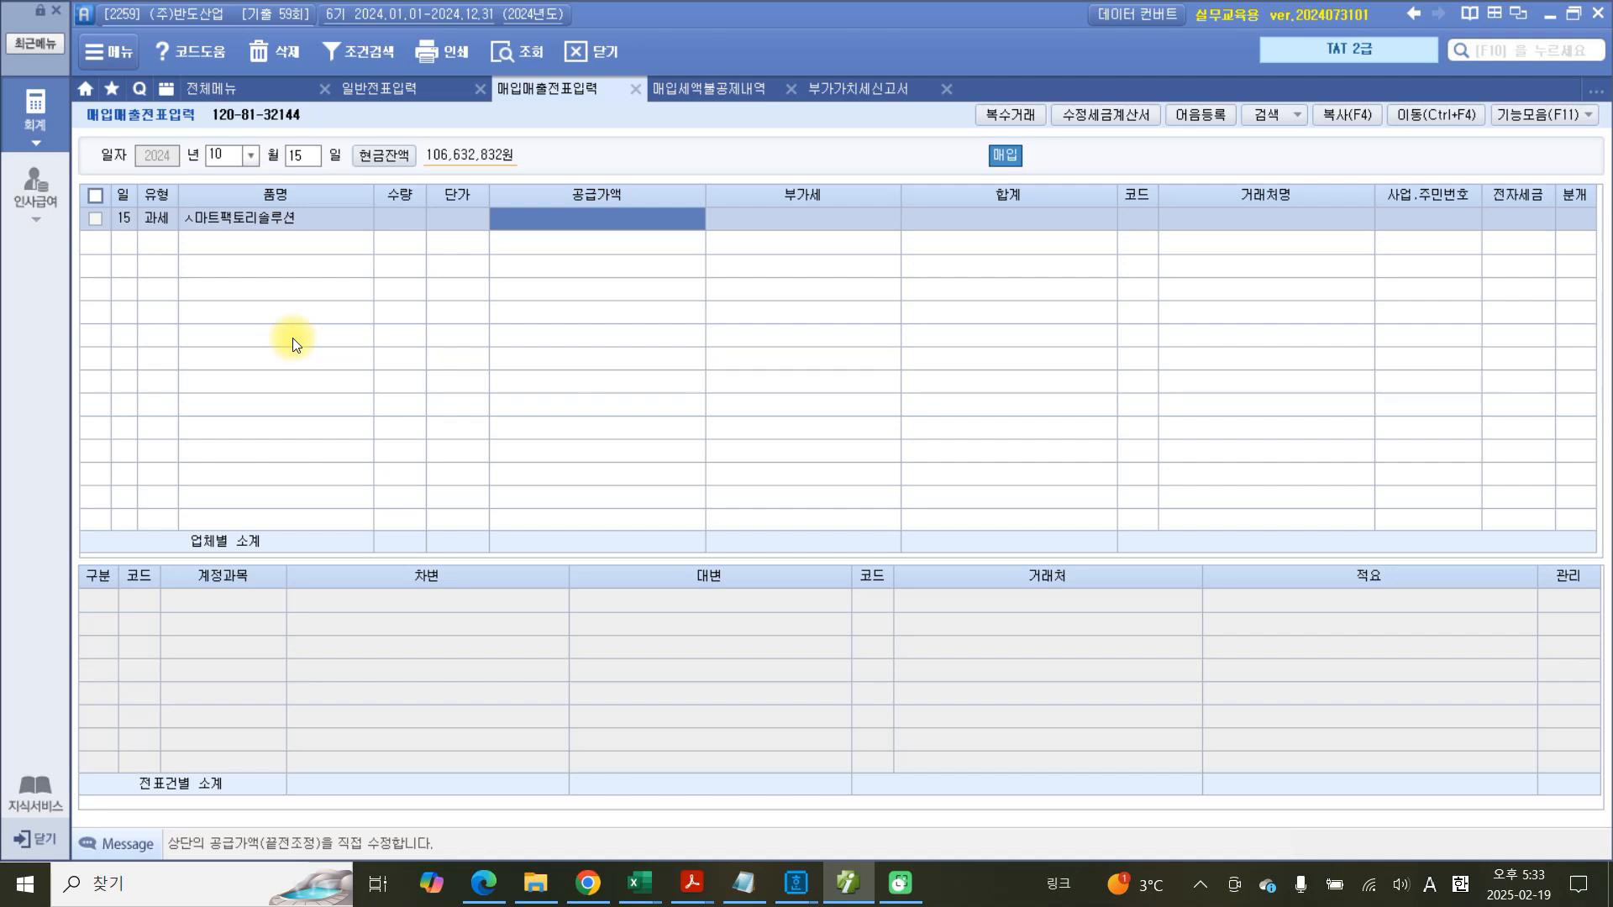
type("30000000")
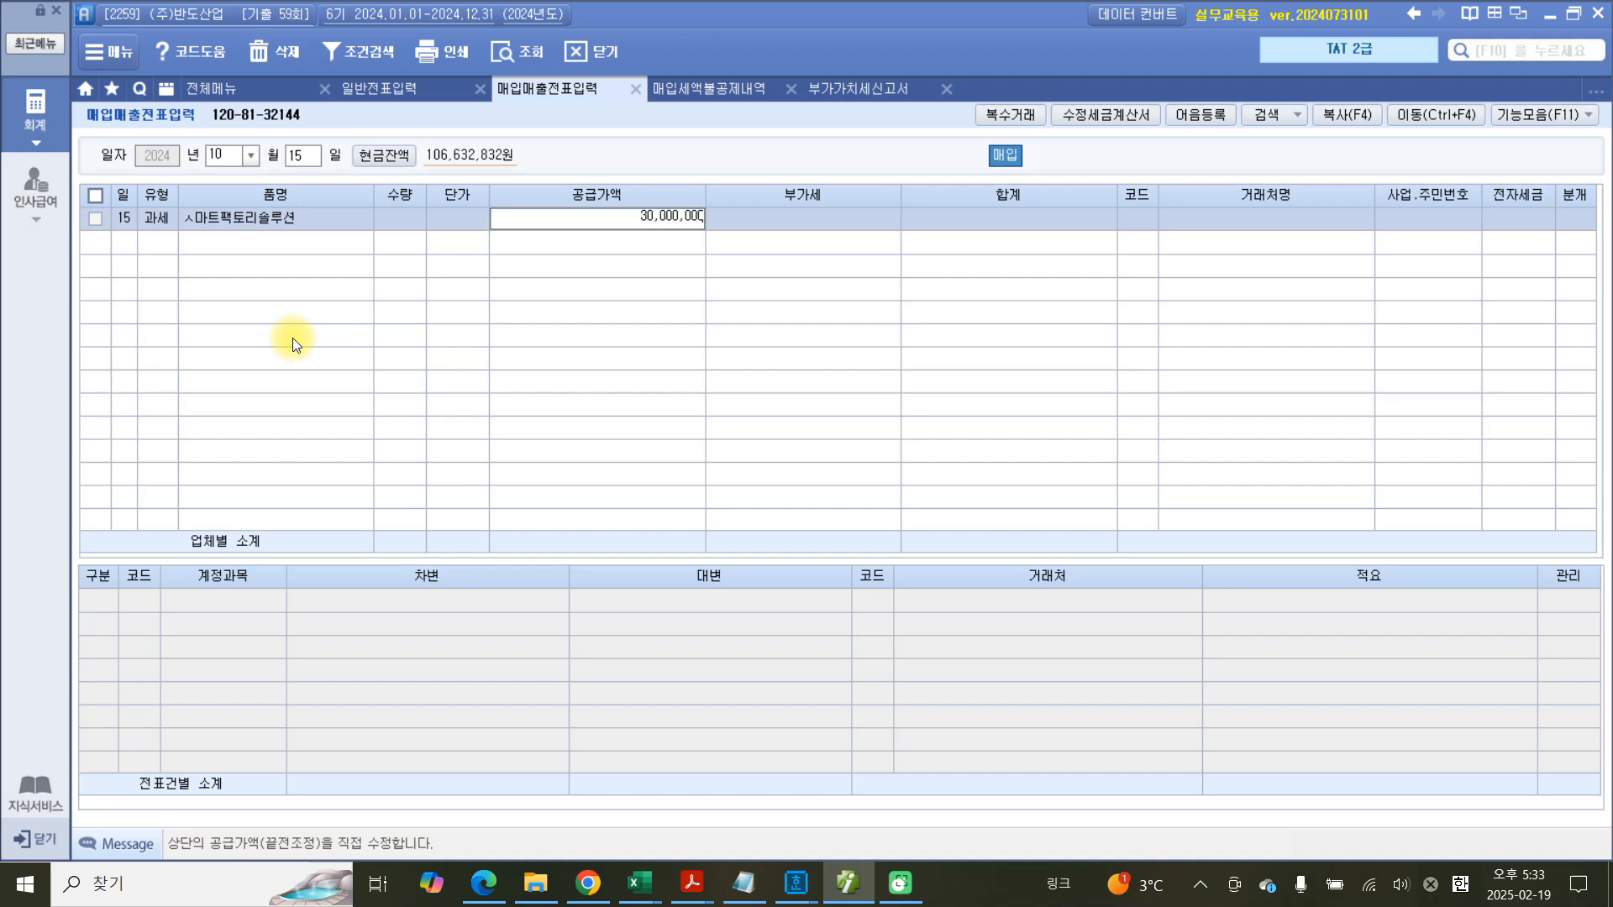
key("Return")
key("Return")
key("Return")
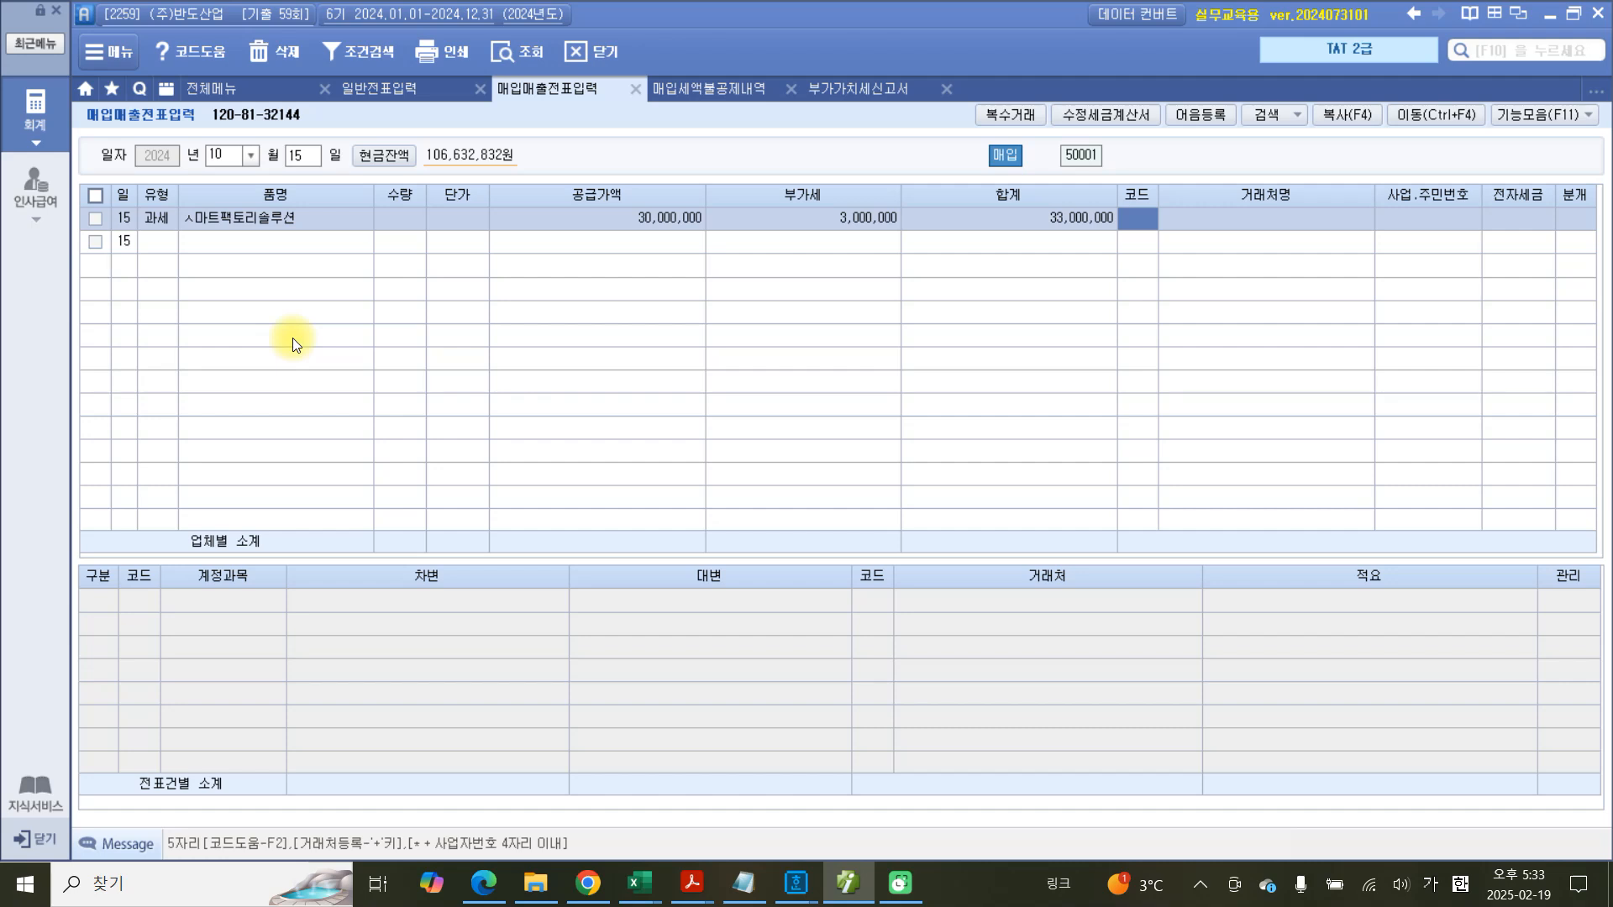
Set the voucher's trading partner to (주)스마트산업, mark the tax invoice as 전자입력 and choose 혼합 as the journal type.
type("스마")
key("Return")
key("Return")
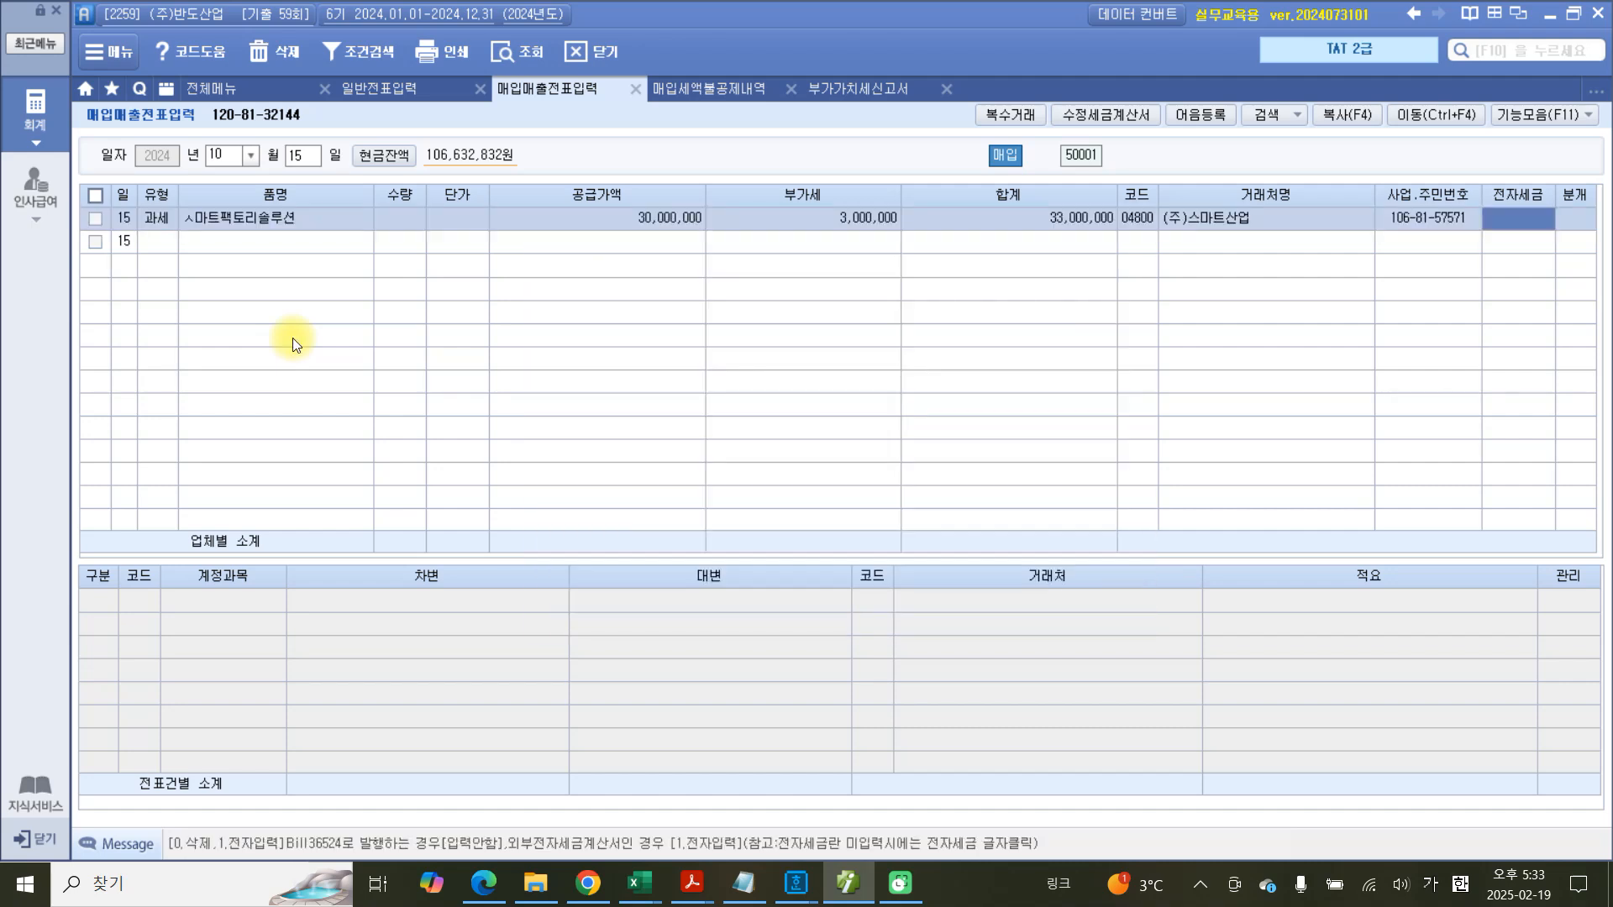
type("1")
key("Return")
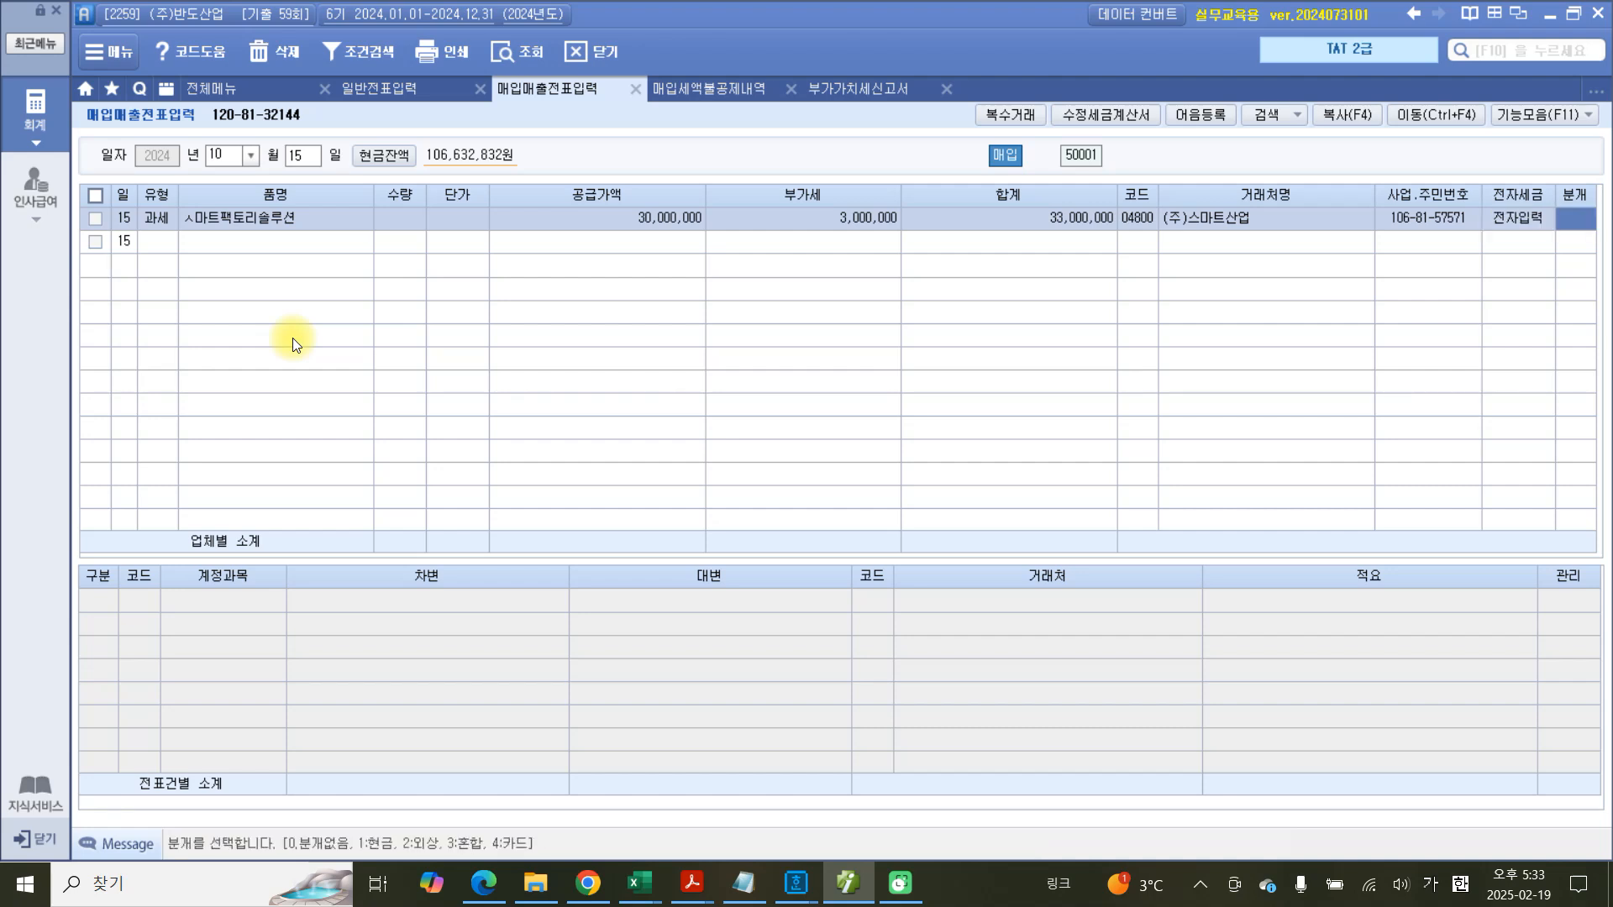
type("3")
key("Return")
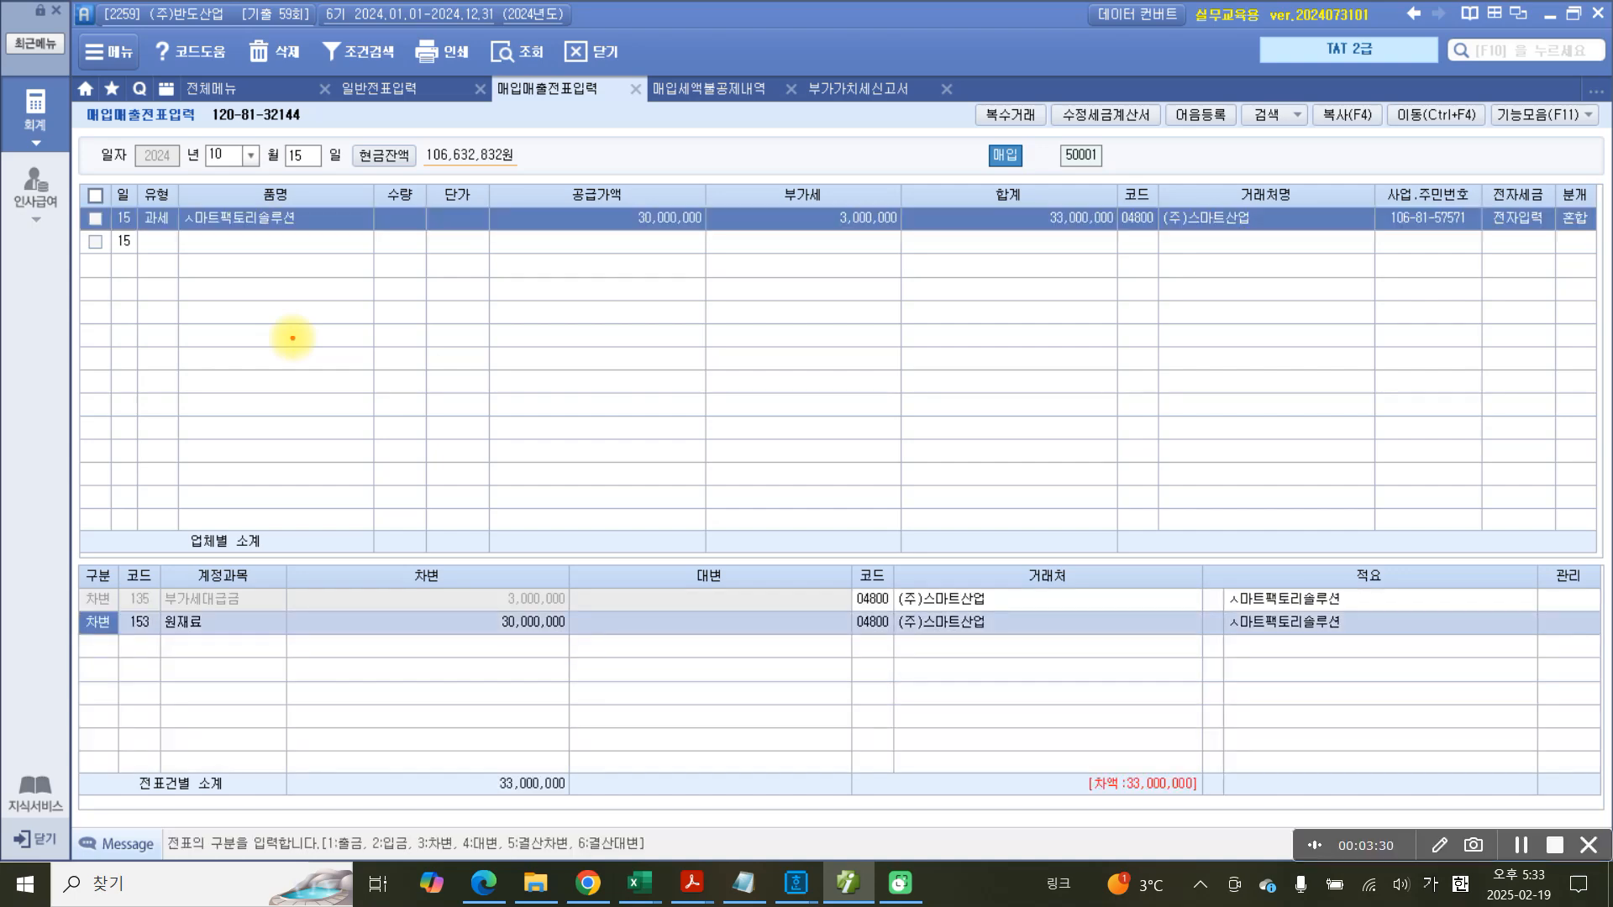
mouse_move(1564, 183)
left_mouse_down()
mouse_move(1556, 251)
mouse_move(1584, 251)
mouse_move(1563, 329)
left_mouse_up()
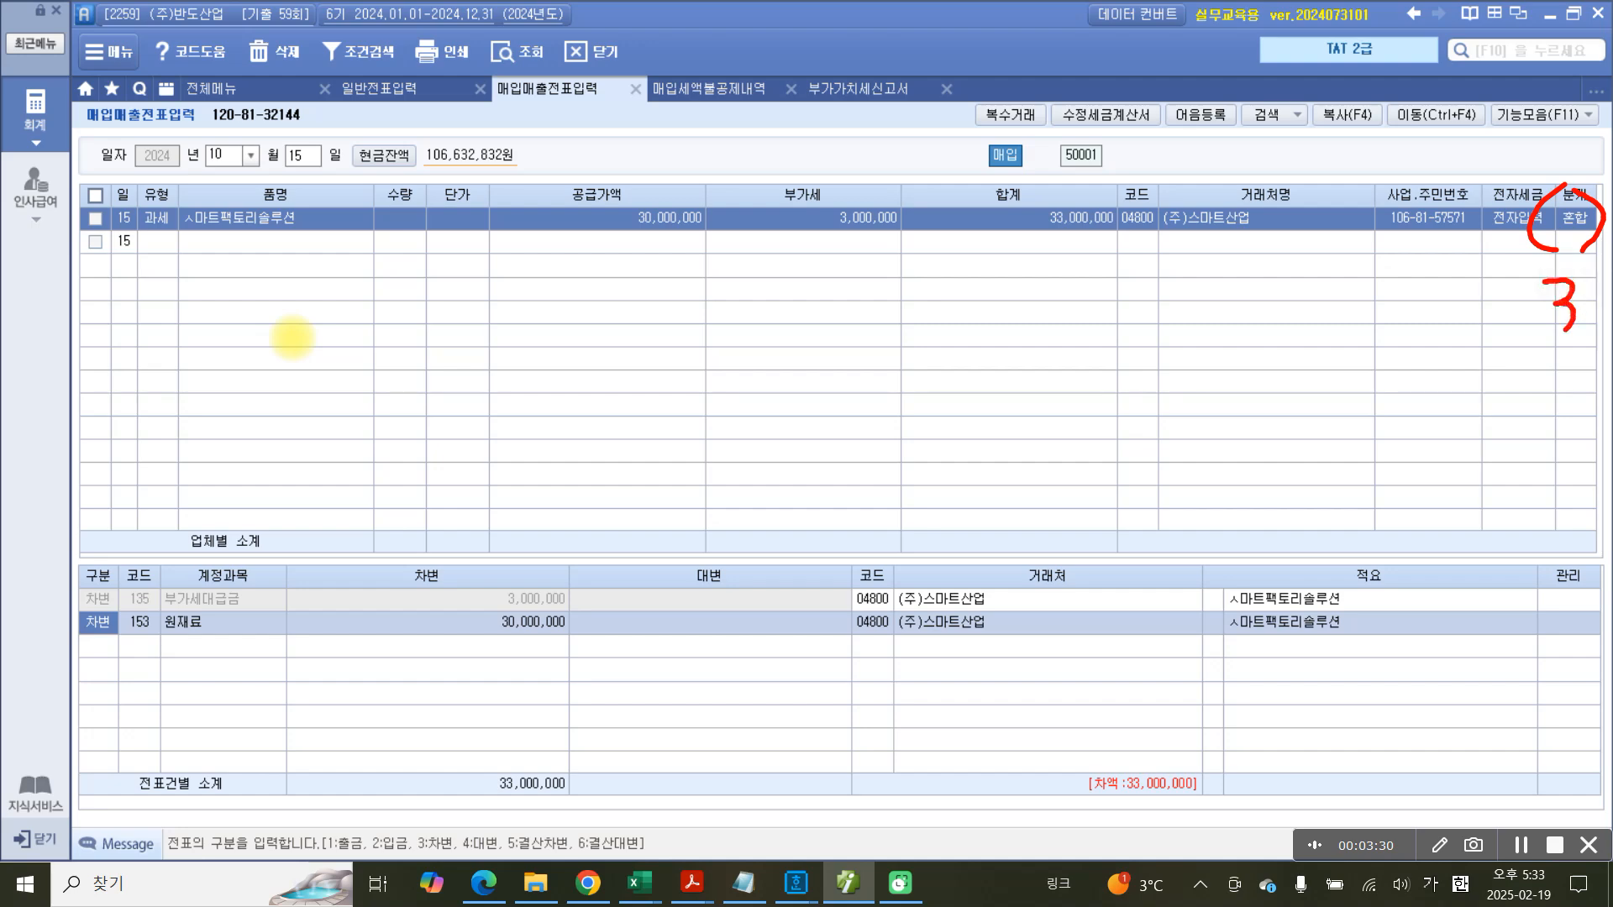
mouse_move(143, 266)
left_mouse_down()
mouse_move(131, 344)
mouse_move(189, 270)
mouse_move(183, 330)
left_mouse_up()
left_click_drag(205, 261, 206, 357)
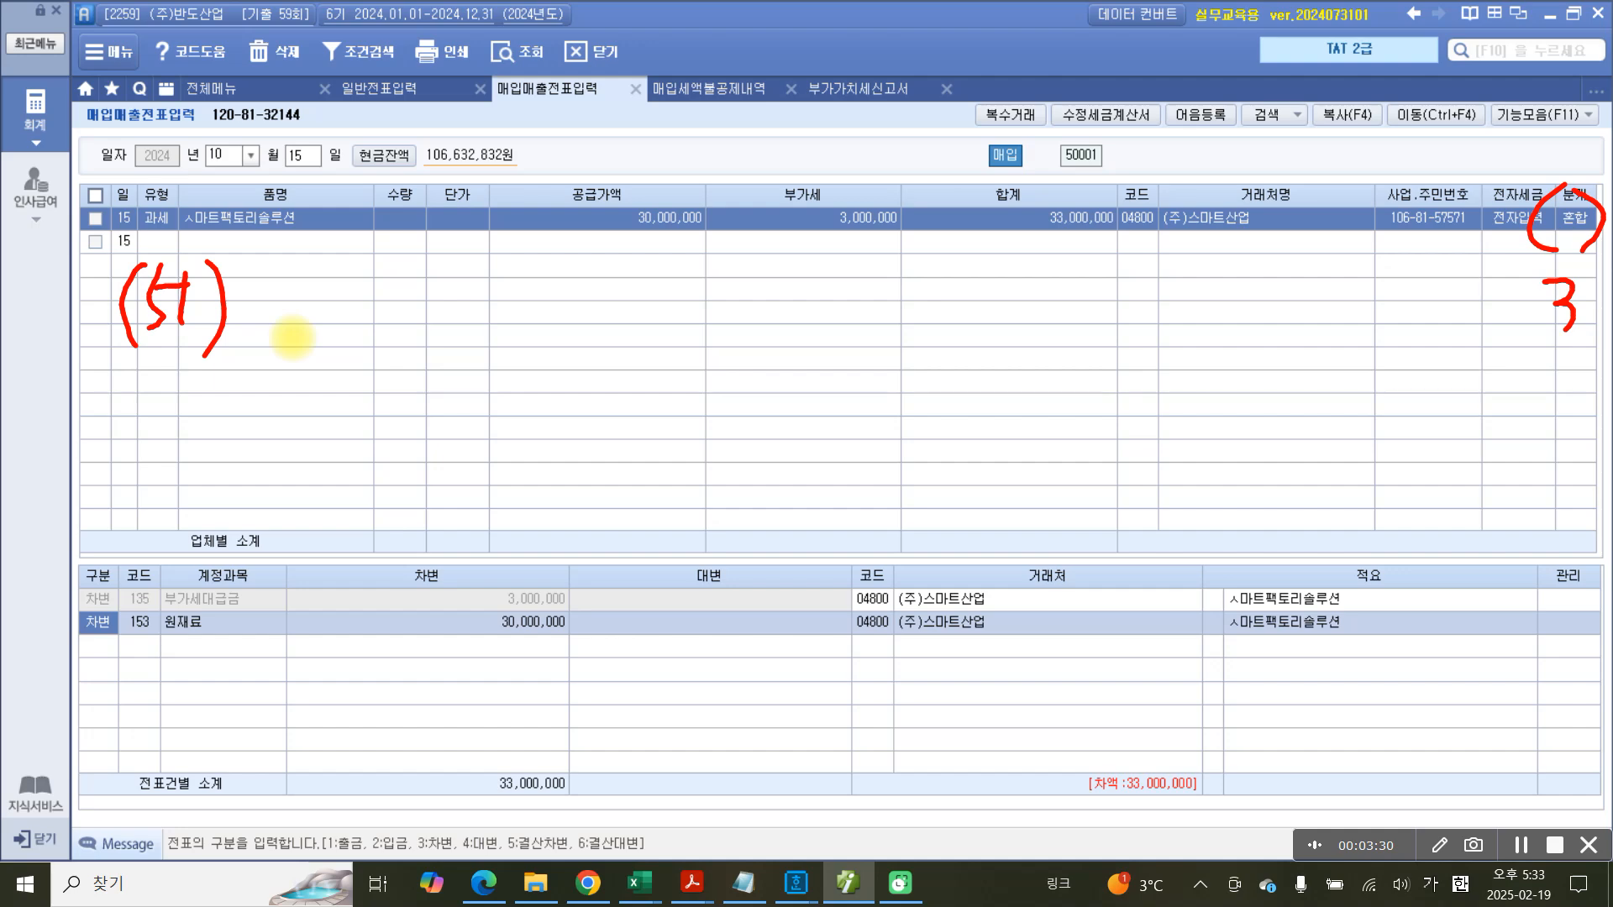
left_click_drag(84, 611, 82, 701)
mouse_move(104, 593)
left_mouse_down()
mouse_move(221, 578)
mouse_move(201, 748)
mouse_move(94, 747)
left_mouse_up()
key("Escape")
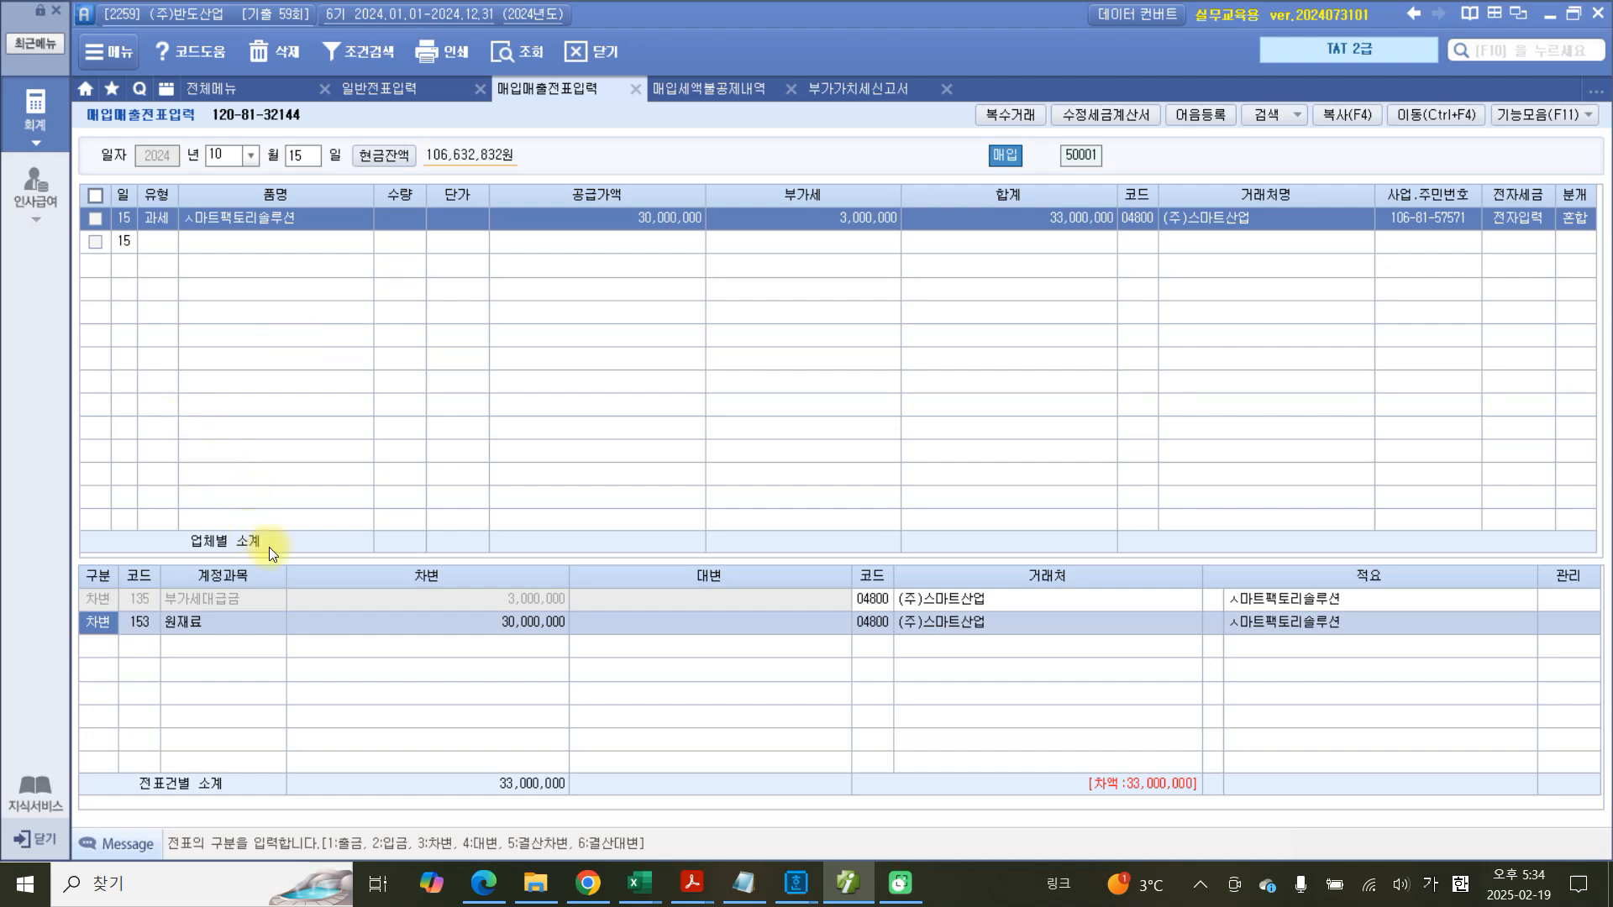
Change the October 15 voucher's 원재료 debit account to 240 소프트웨어.
left_click(146, 605)
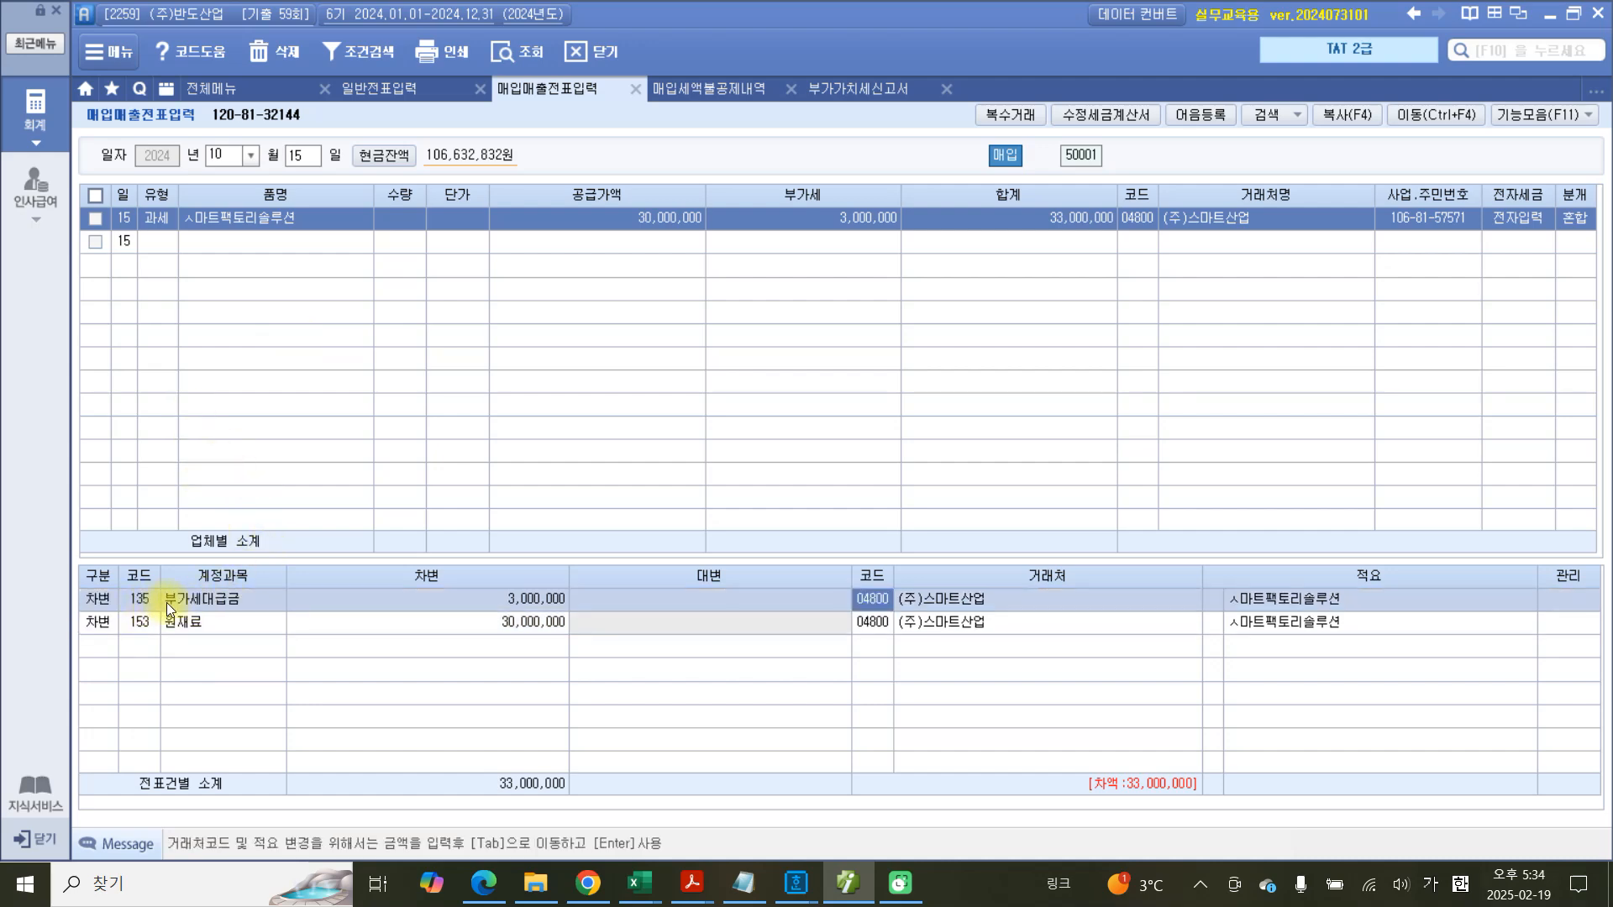
left_click(173, 621)
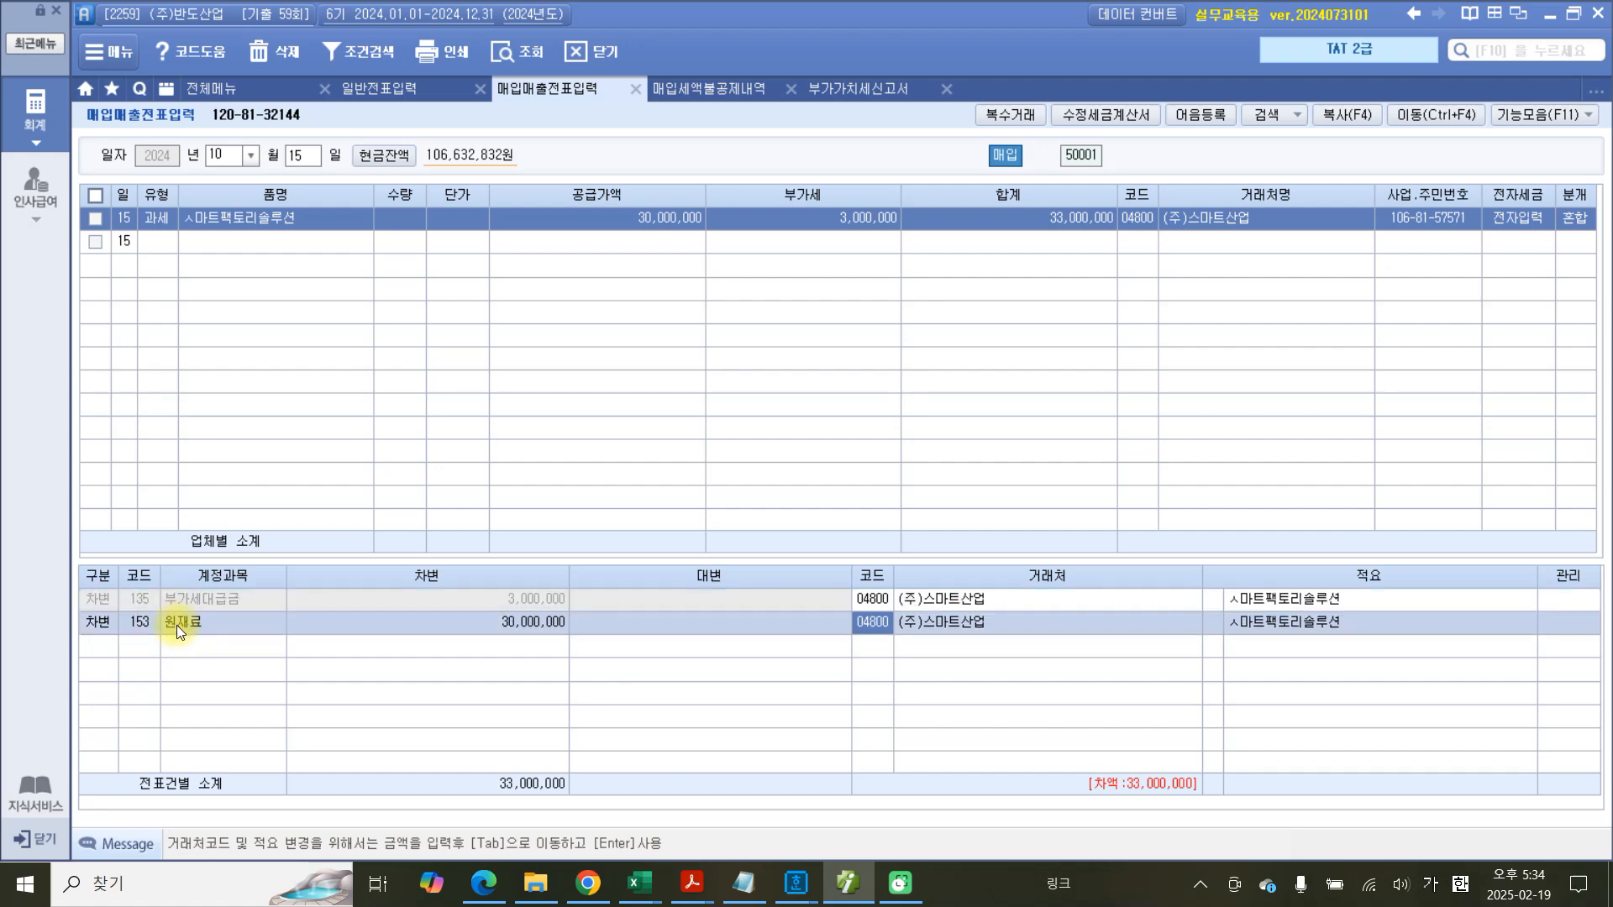
left_click(138, 627)
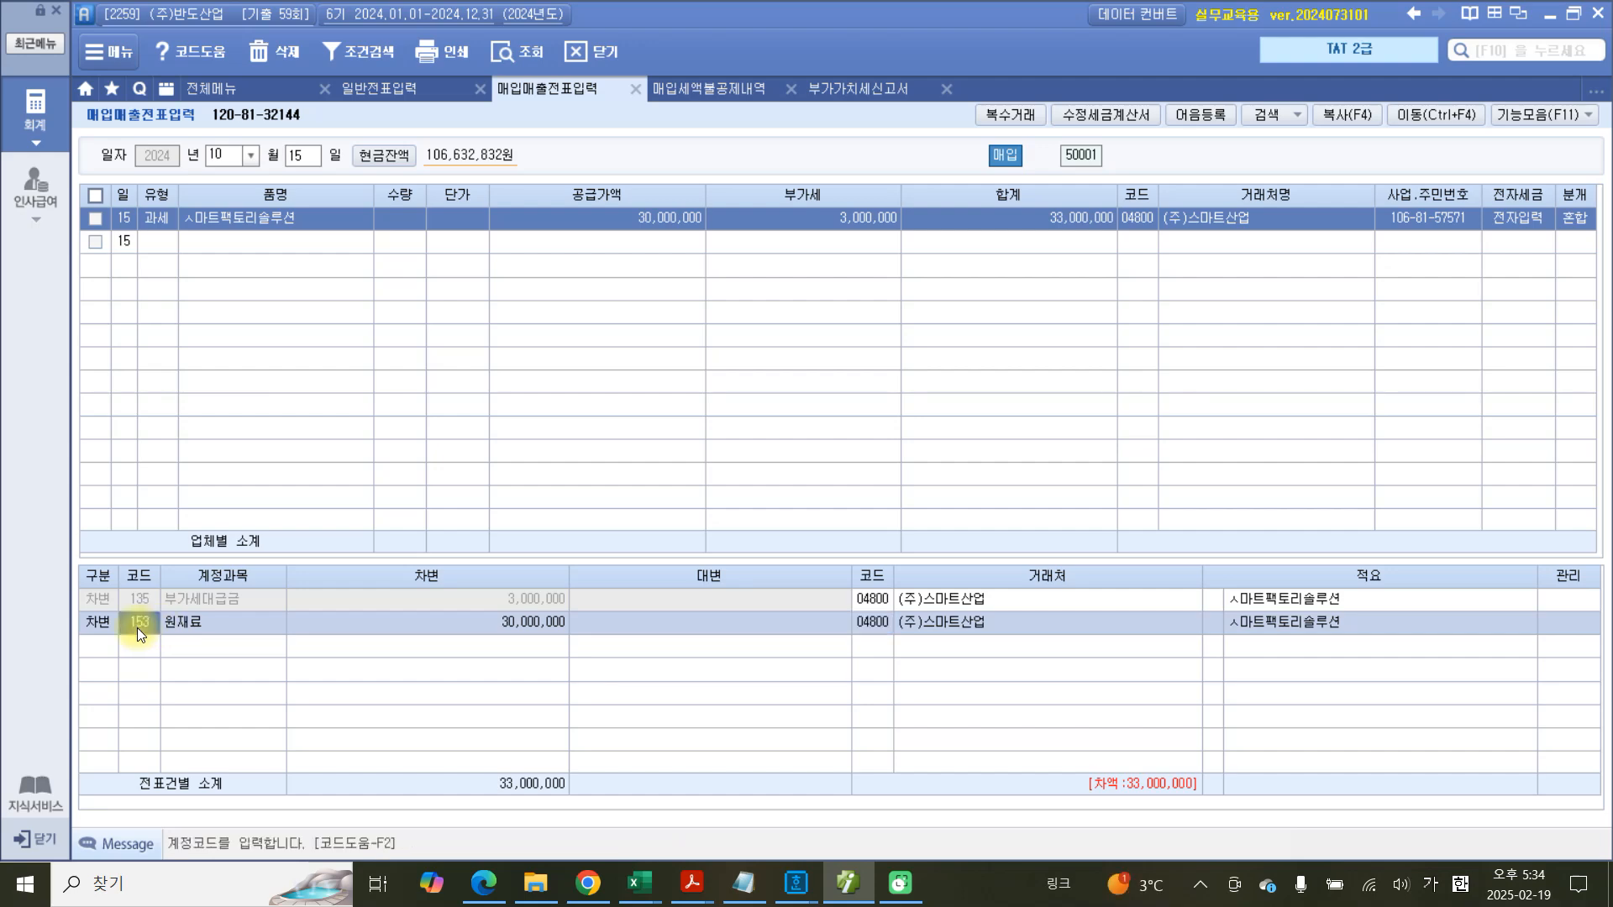
type("240")
key("Return")
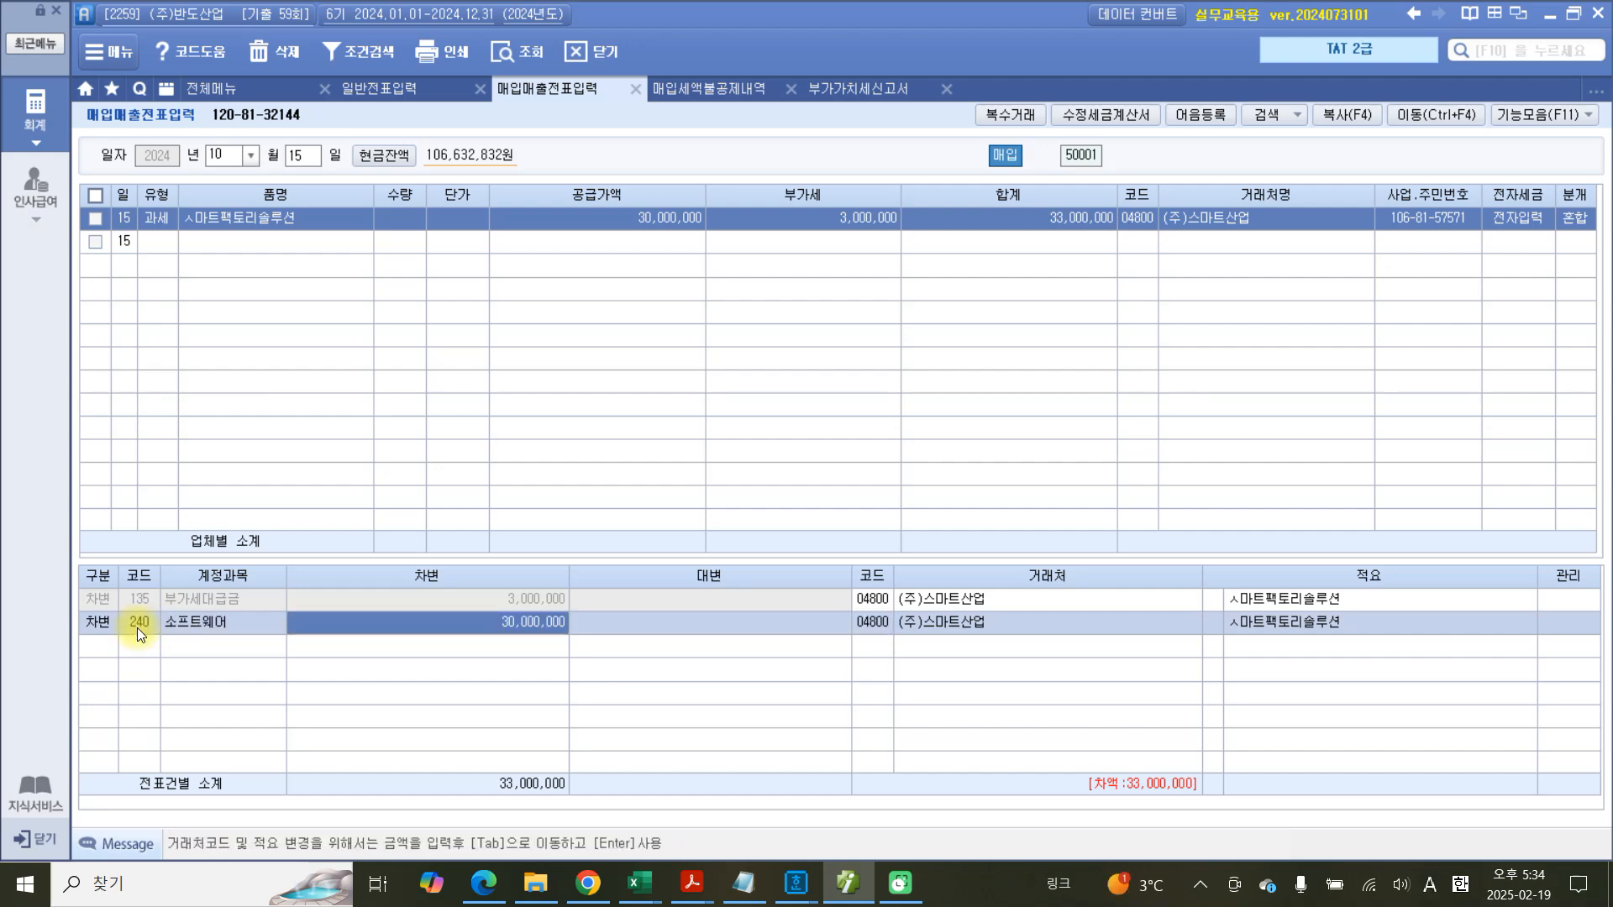
left_click(135, 625)
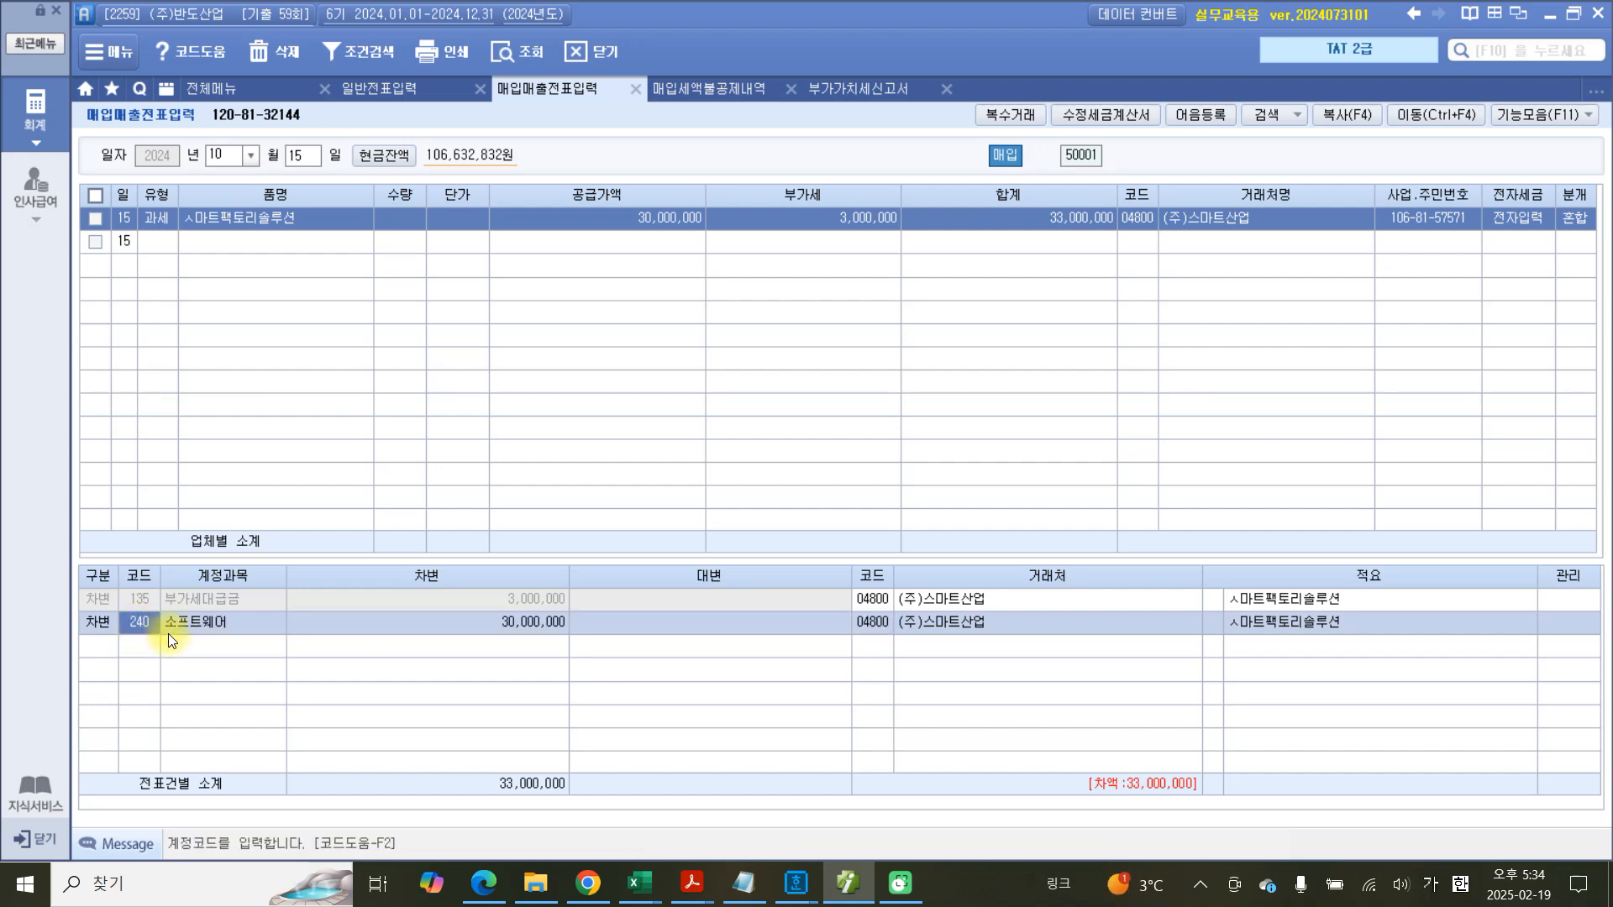
Add a credit (대변) line to the journal with account 253 미지급금 and an amount of 33,000,000.
left_click(97, 648)
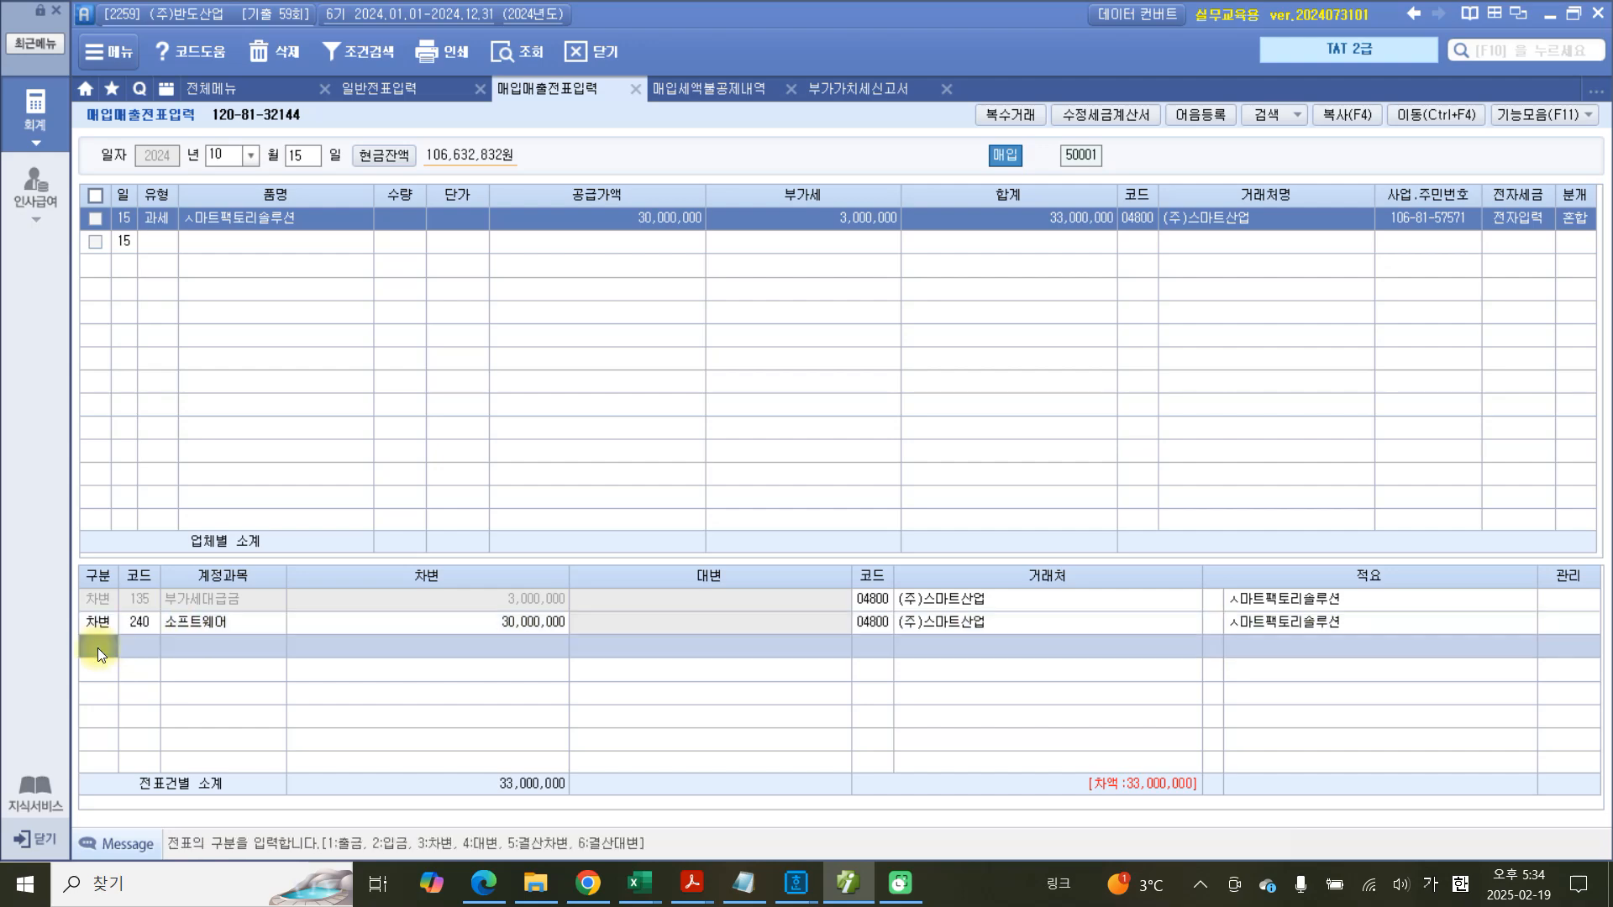
type("4")
key("Return")
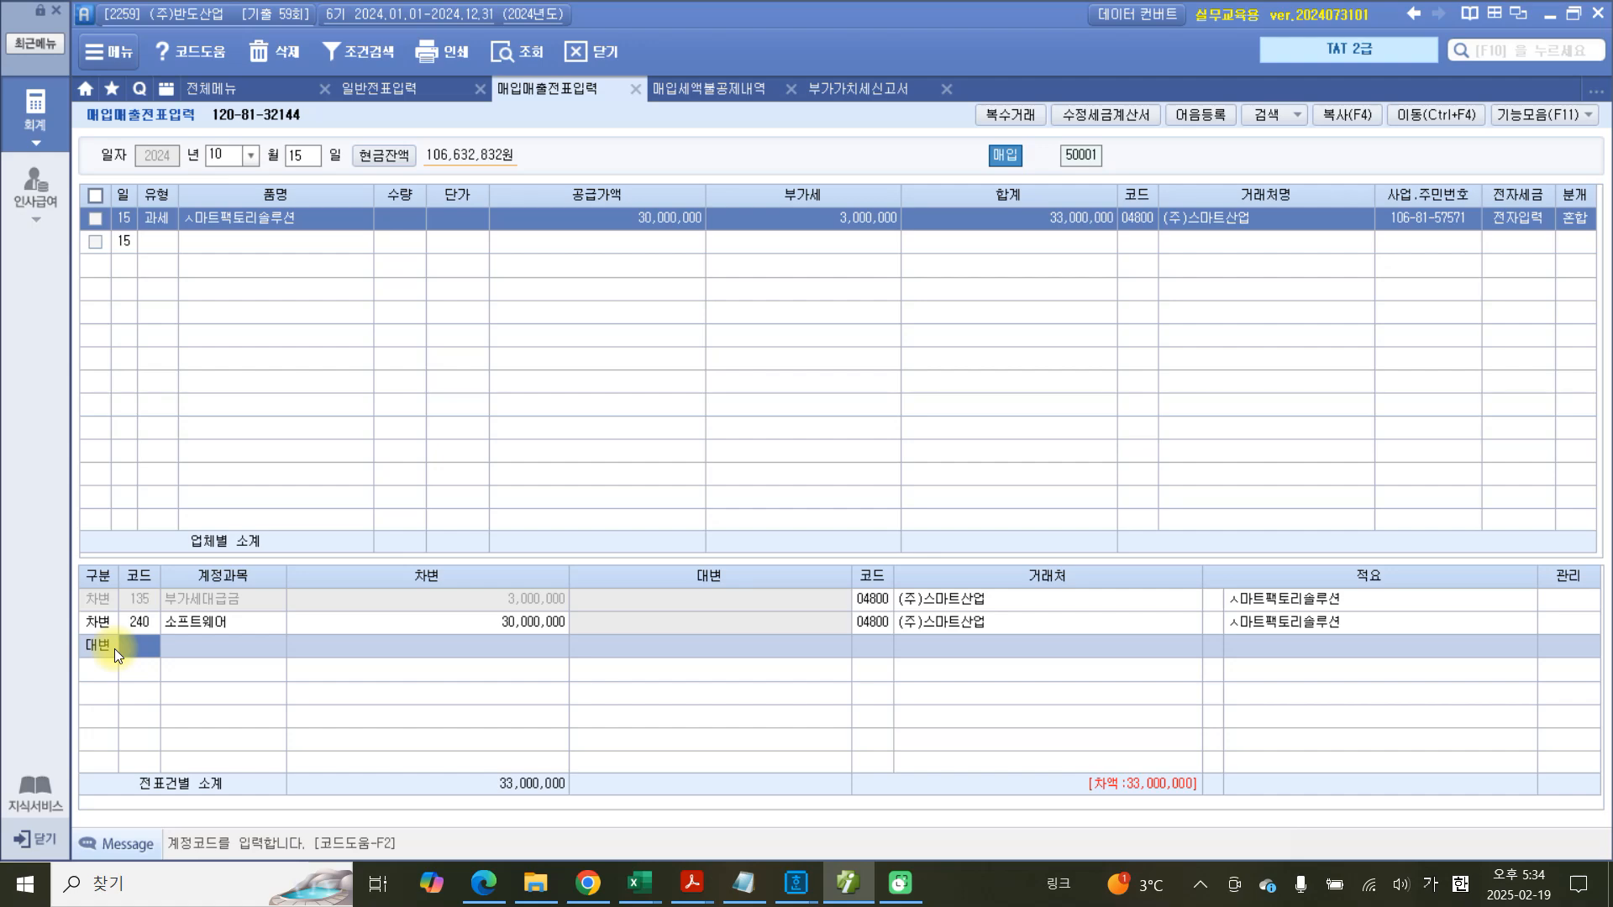
type("253")
key("Return")
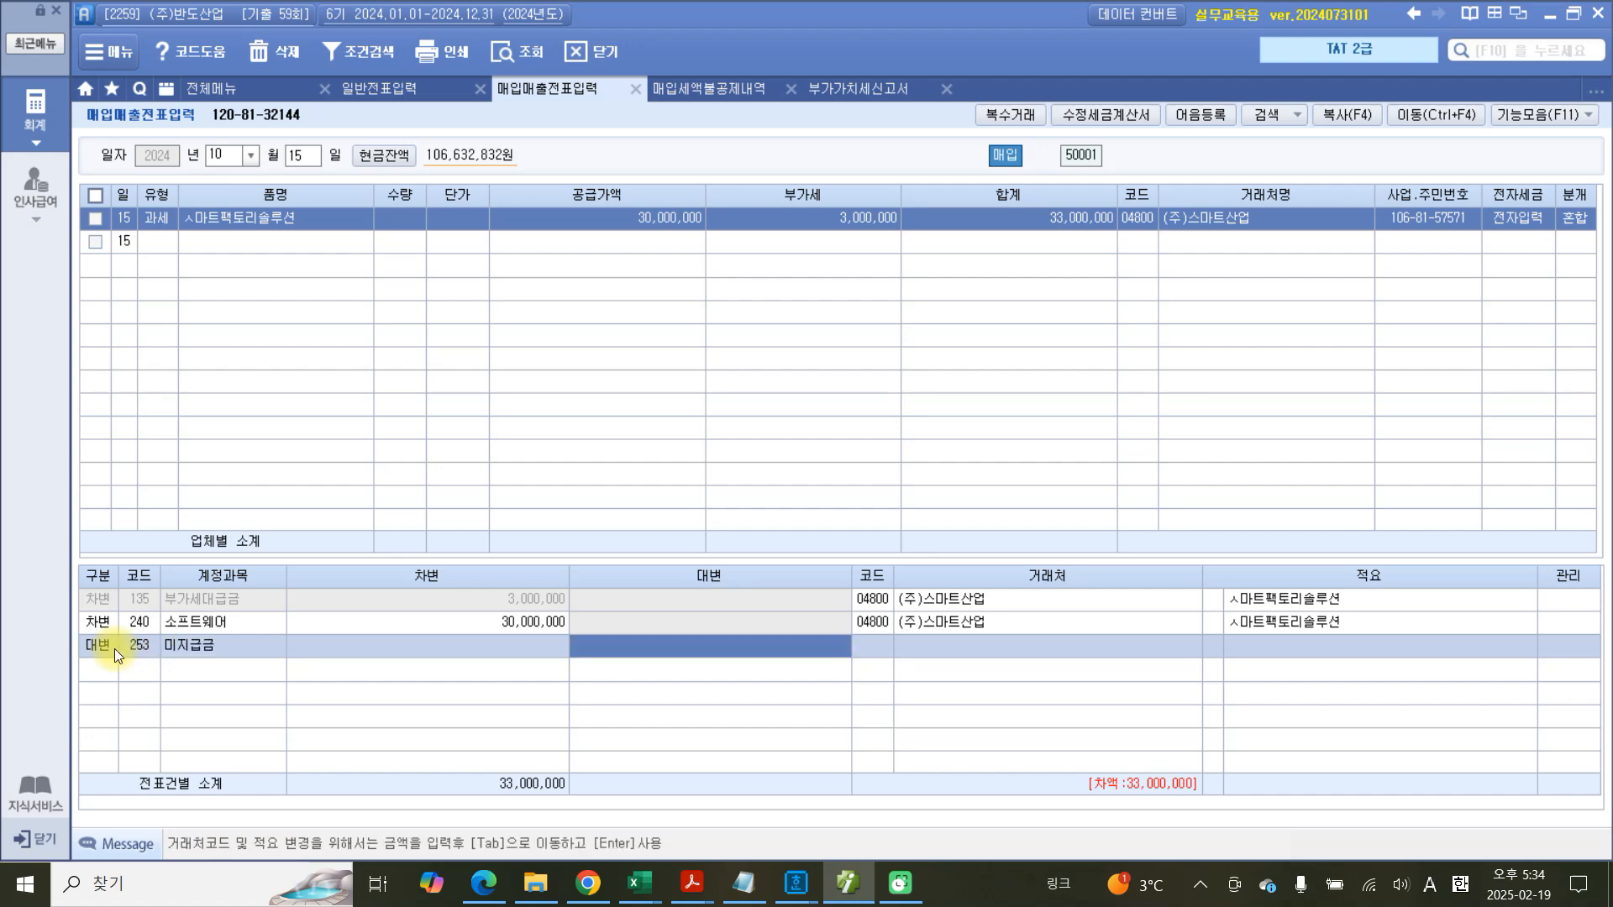
type("33")
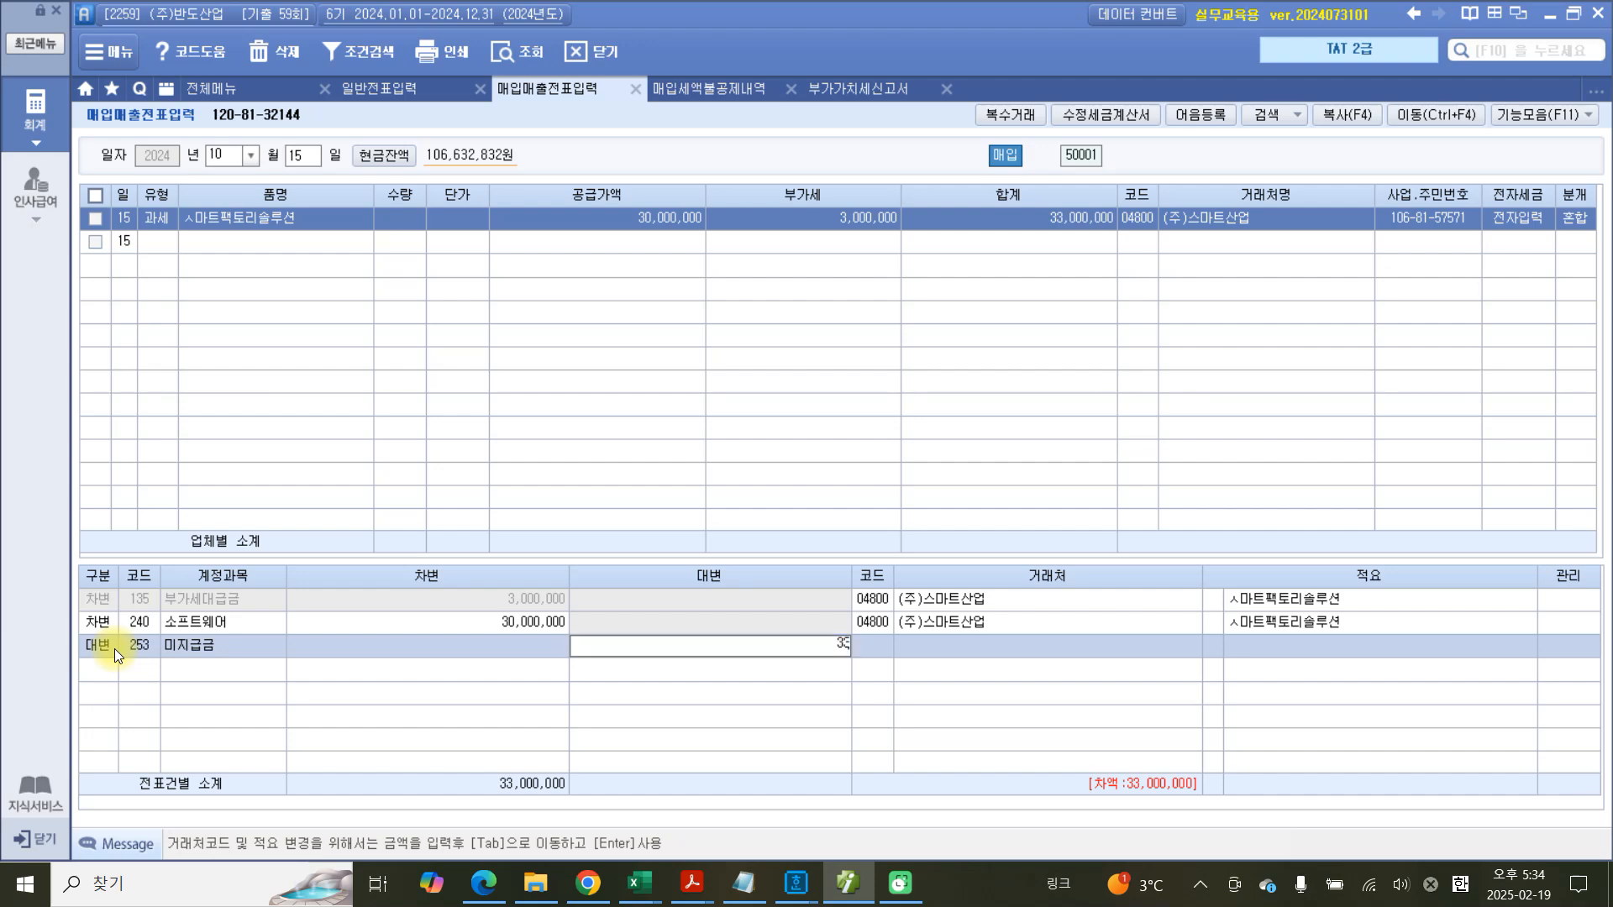
type(",000,000")
key("Return")
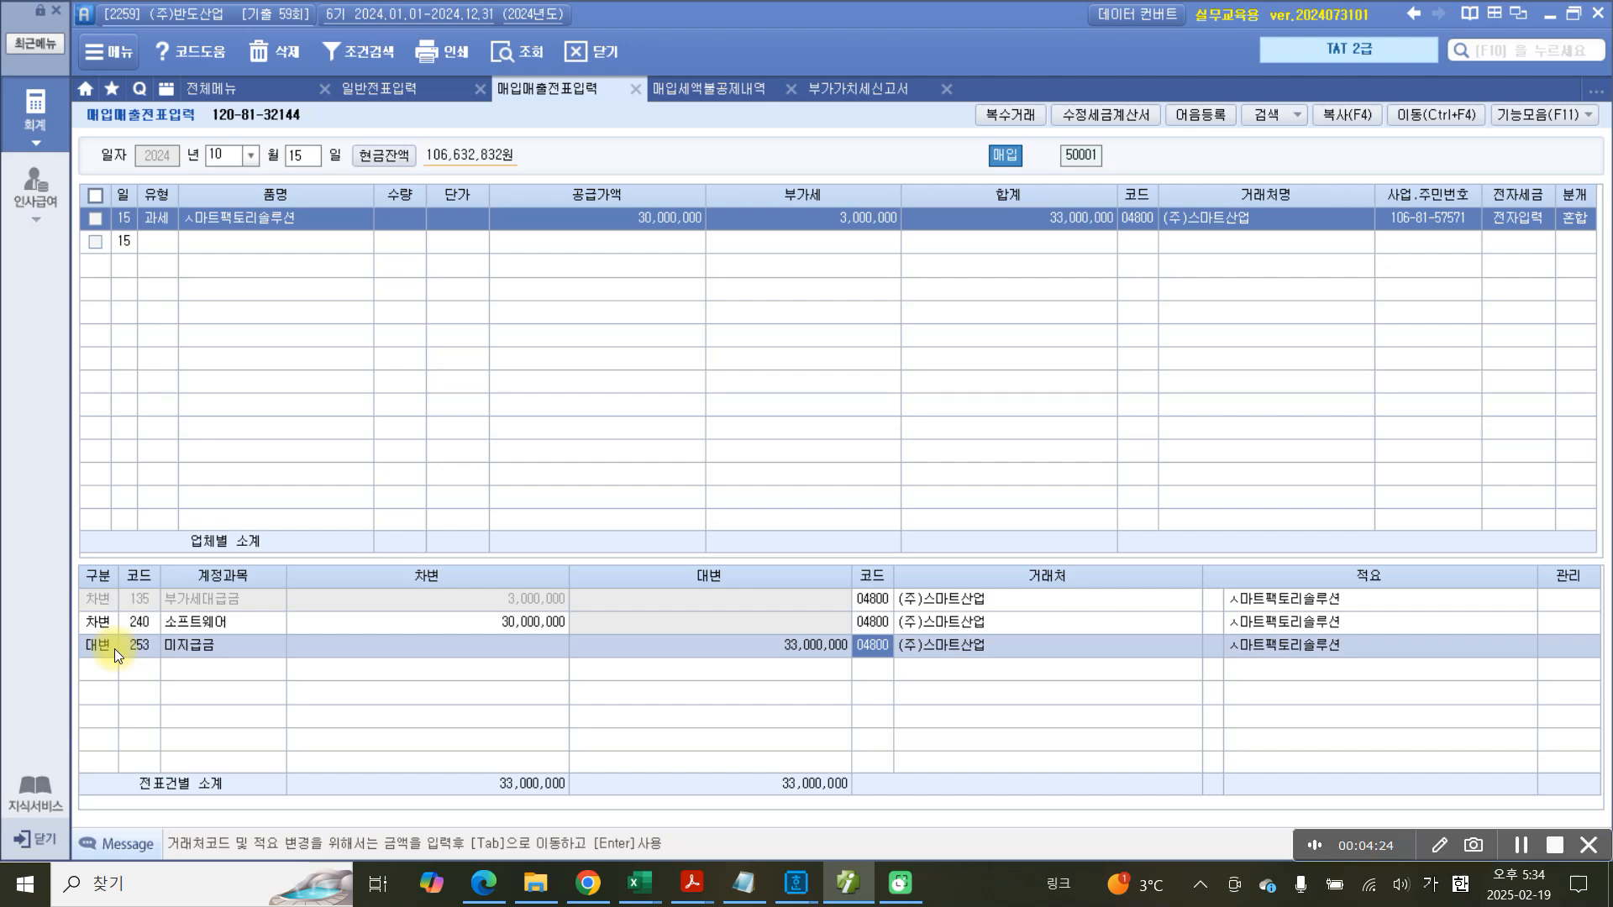
mouse_move(68, 539)
left_mouse_down()
mouse_move(49, 697)
mouse_move(605, 558)
mouse_move(612, 672)
left_mouse_up()
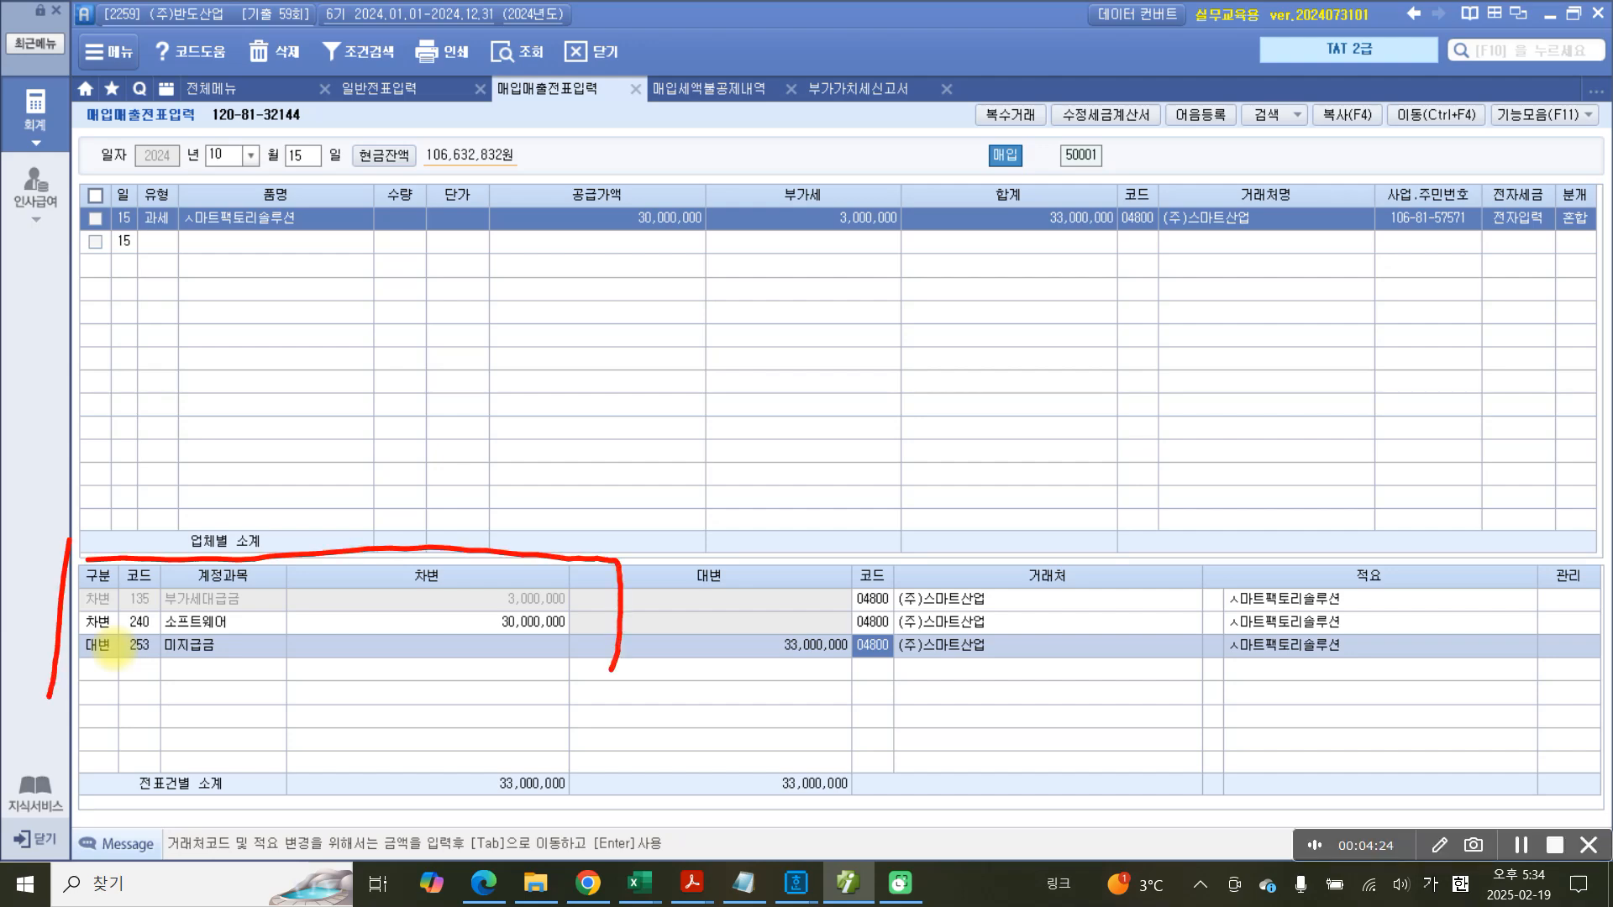
mouse_move(603, 571)
left_mouse_down()
mouse_move(865, 580)
mouse_move(556, 696)
mouse_move(49, 694)
mouse_move(151, 668)
mouse_move(172, 603)
mouse_move(126, 654)
left_mouse_up()
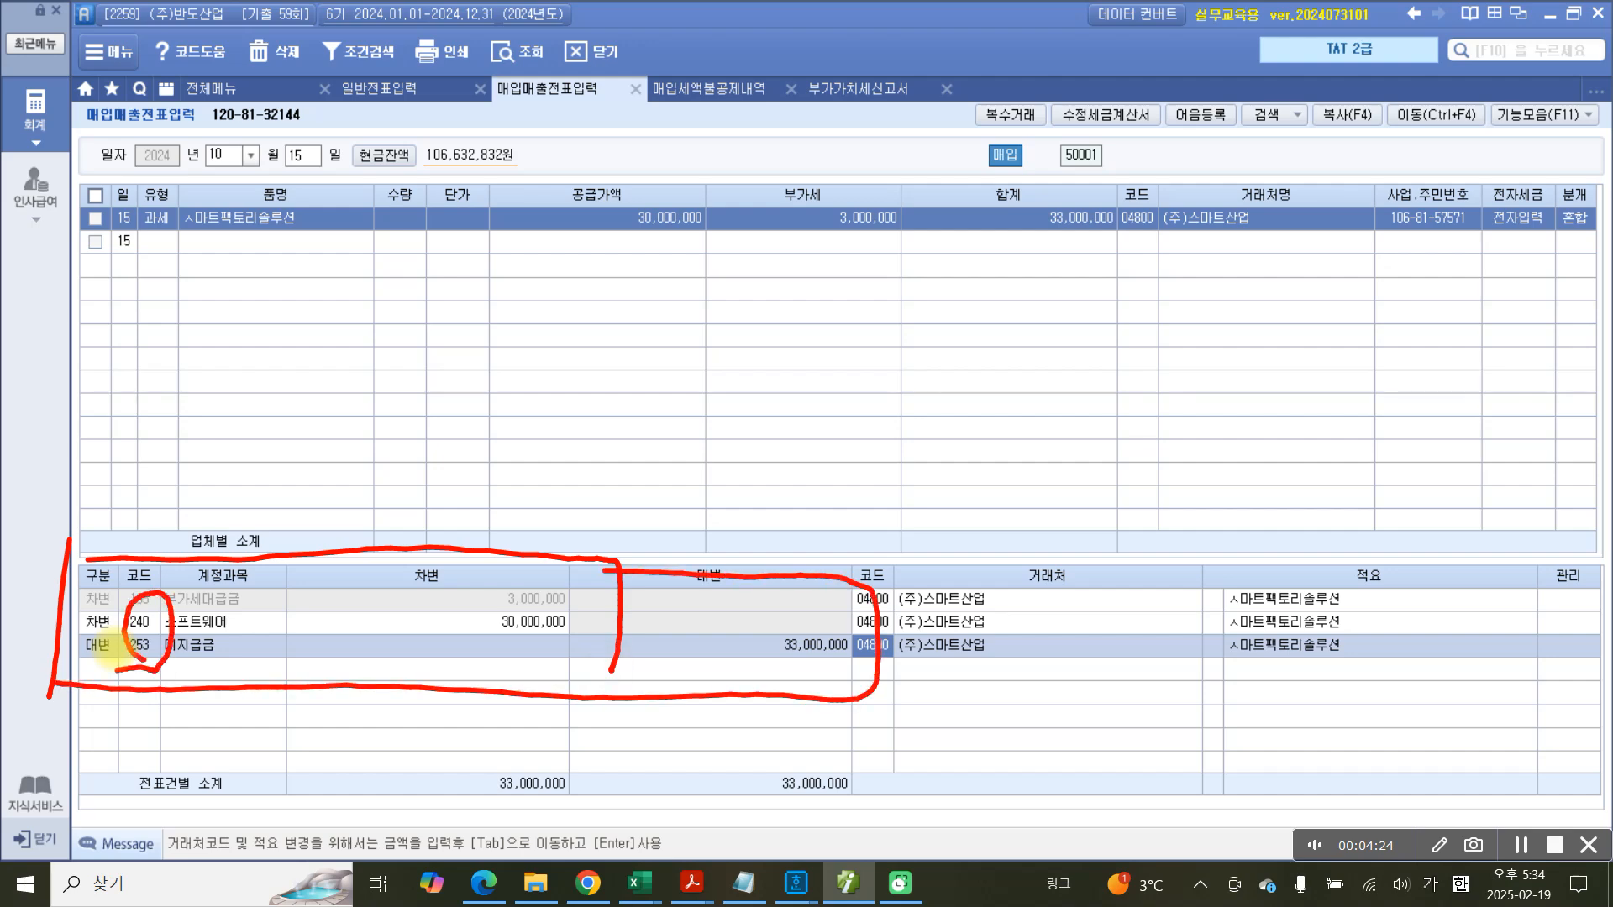
key("Escape")
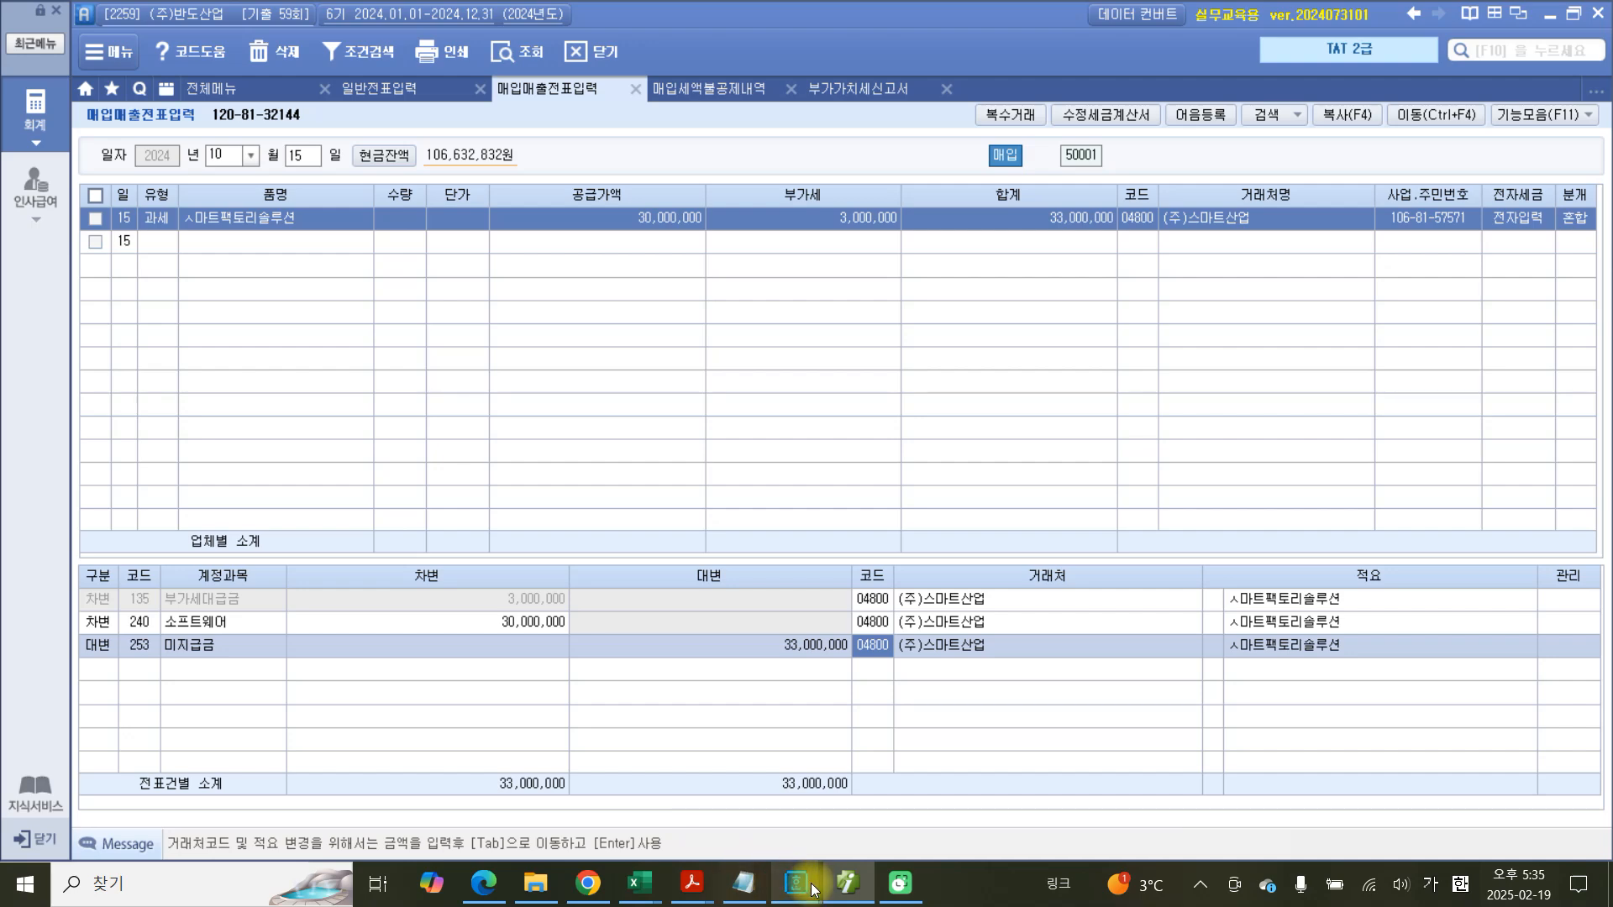
mouse_move(852, 887)
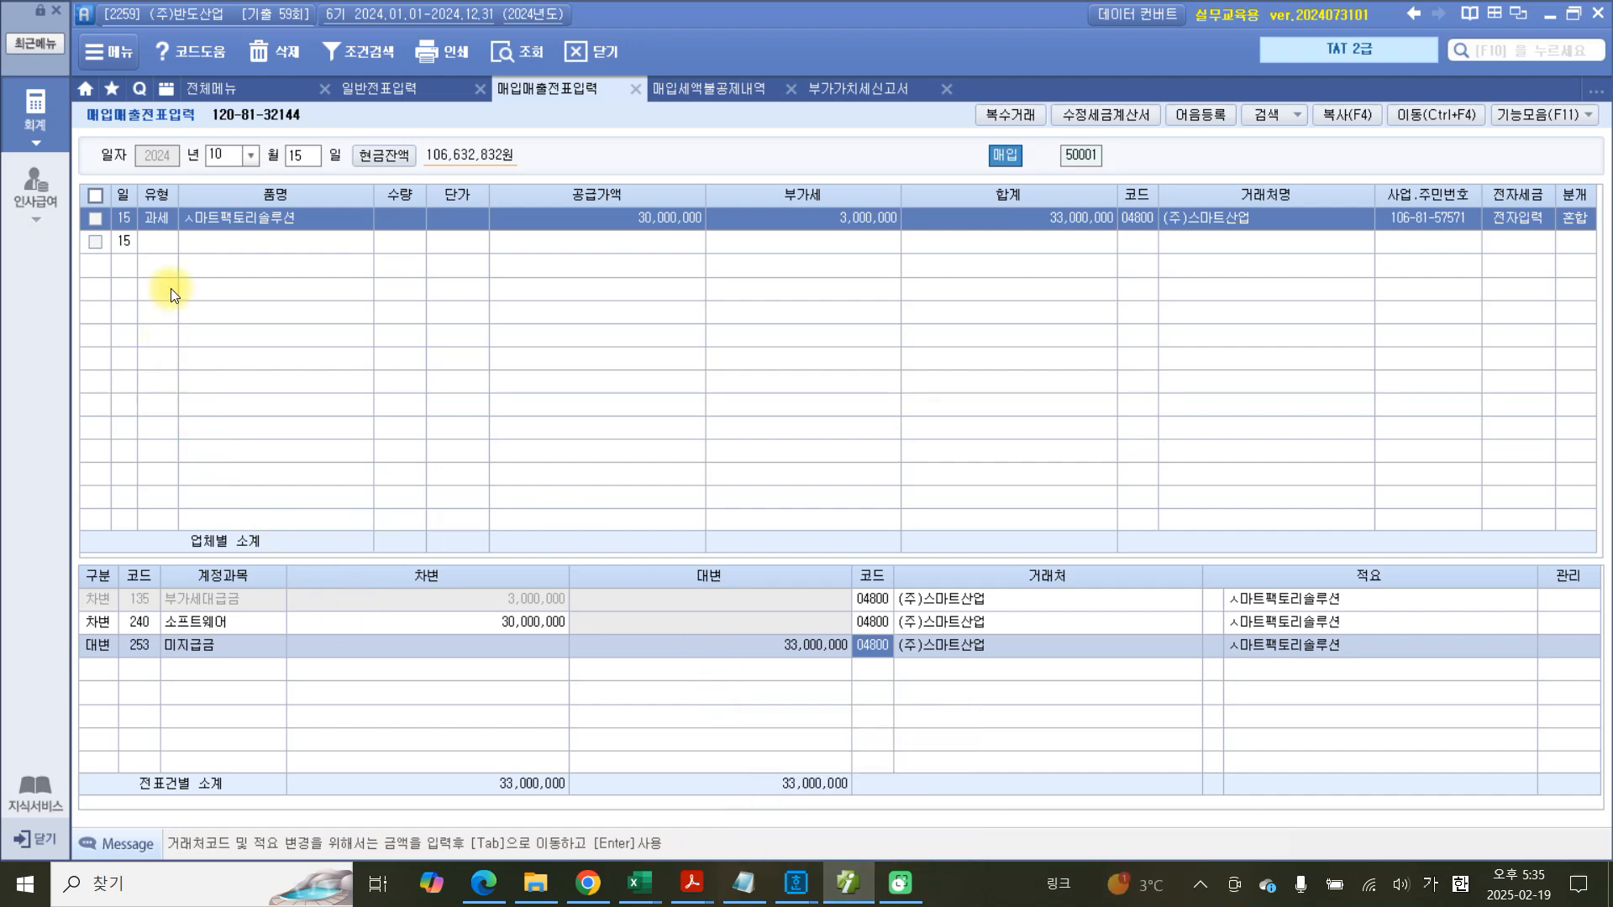
Start a new purchase voucher dated November 14 with purchase type 51 과세.
left_click(253, 160)
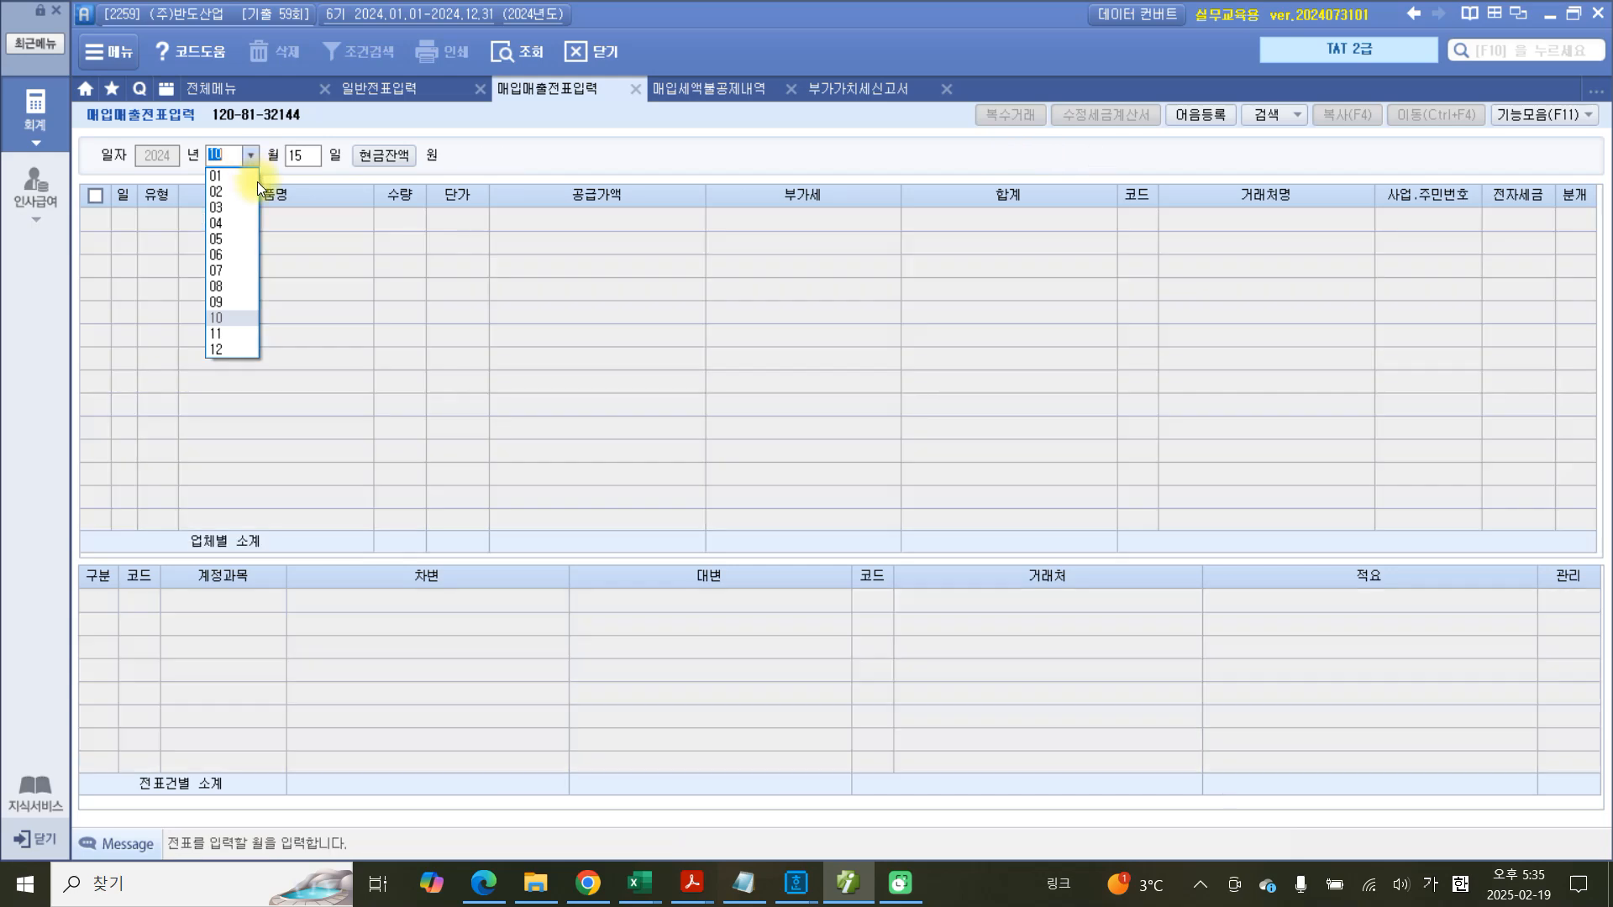
left_click(222, 333)
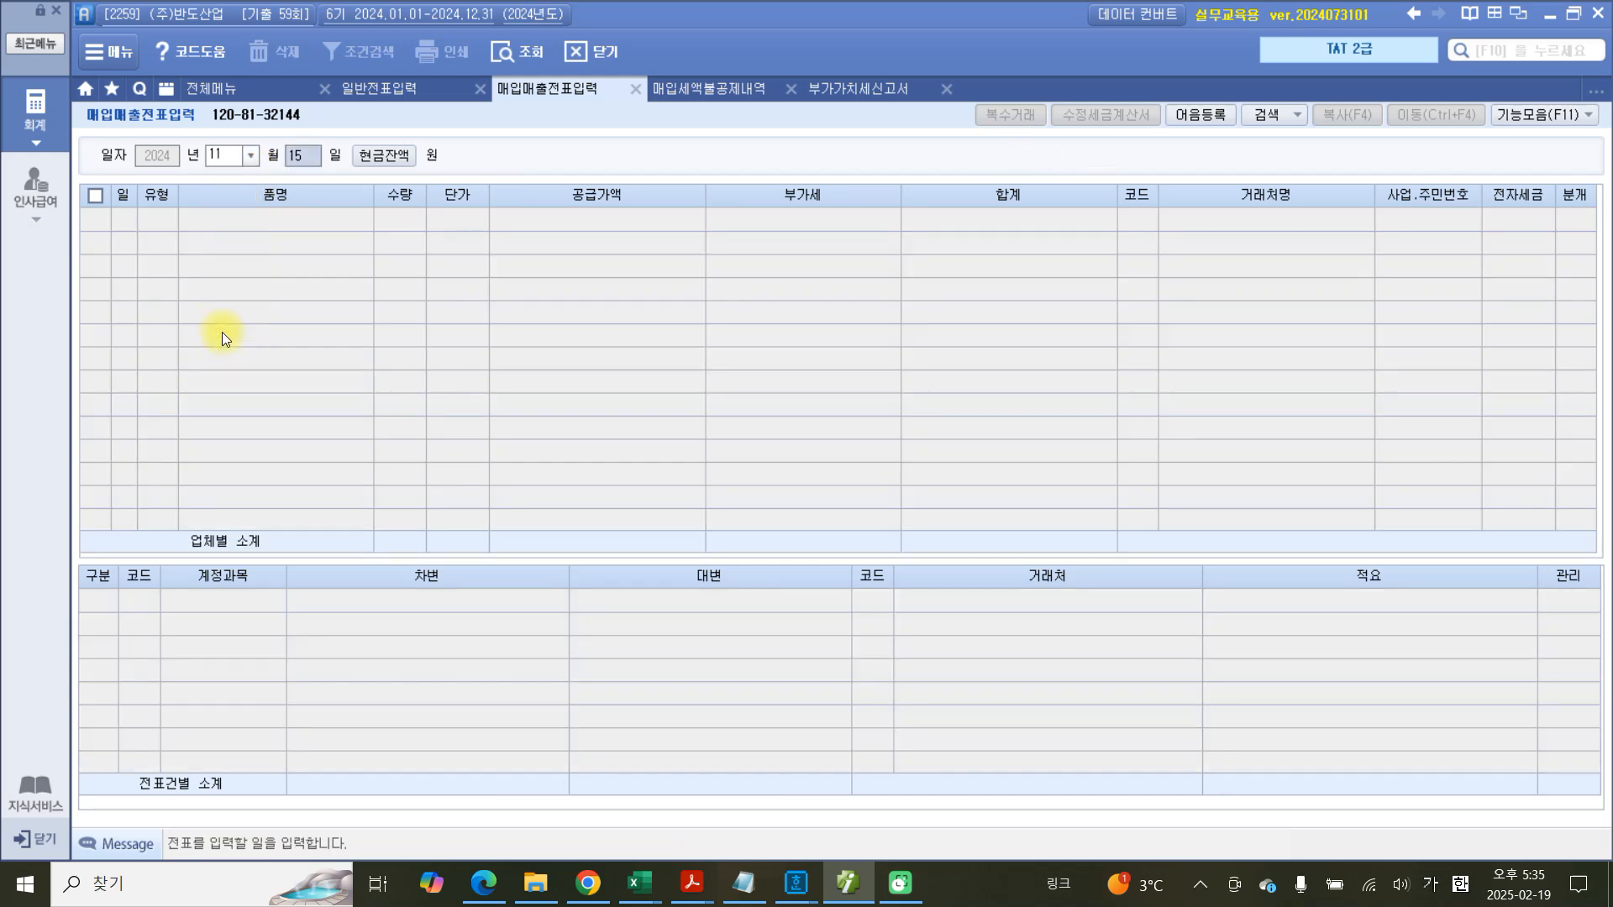
type("14")
key("Return")
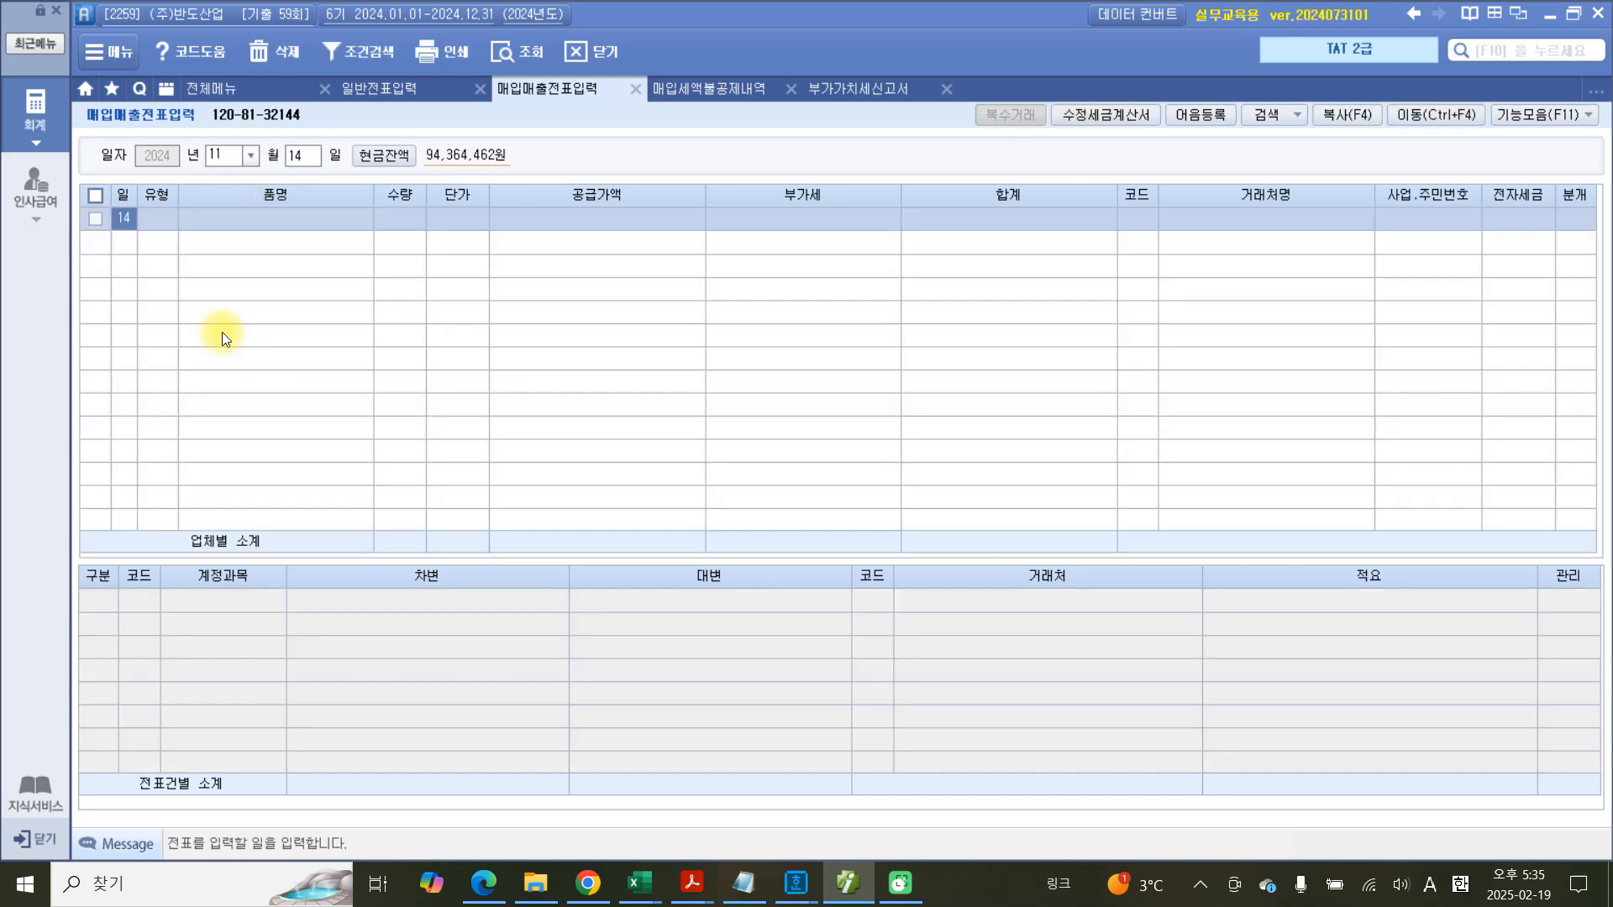
key("Return")
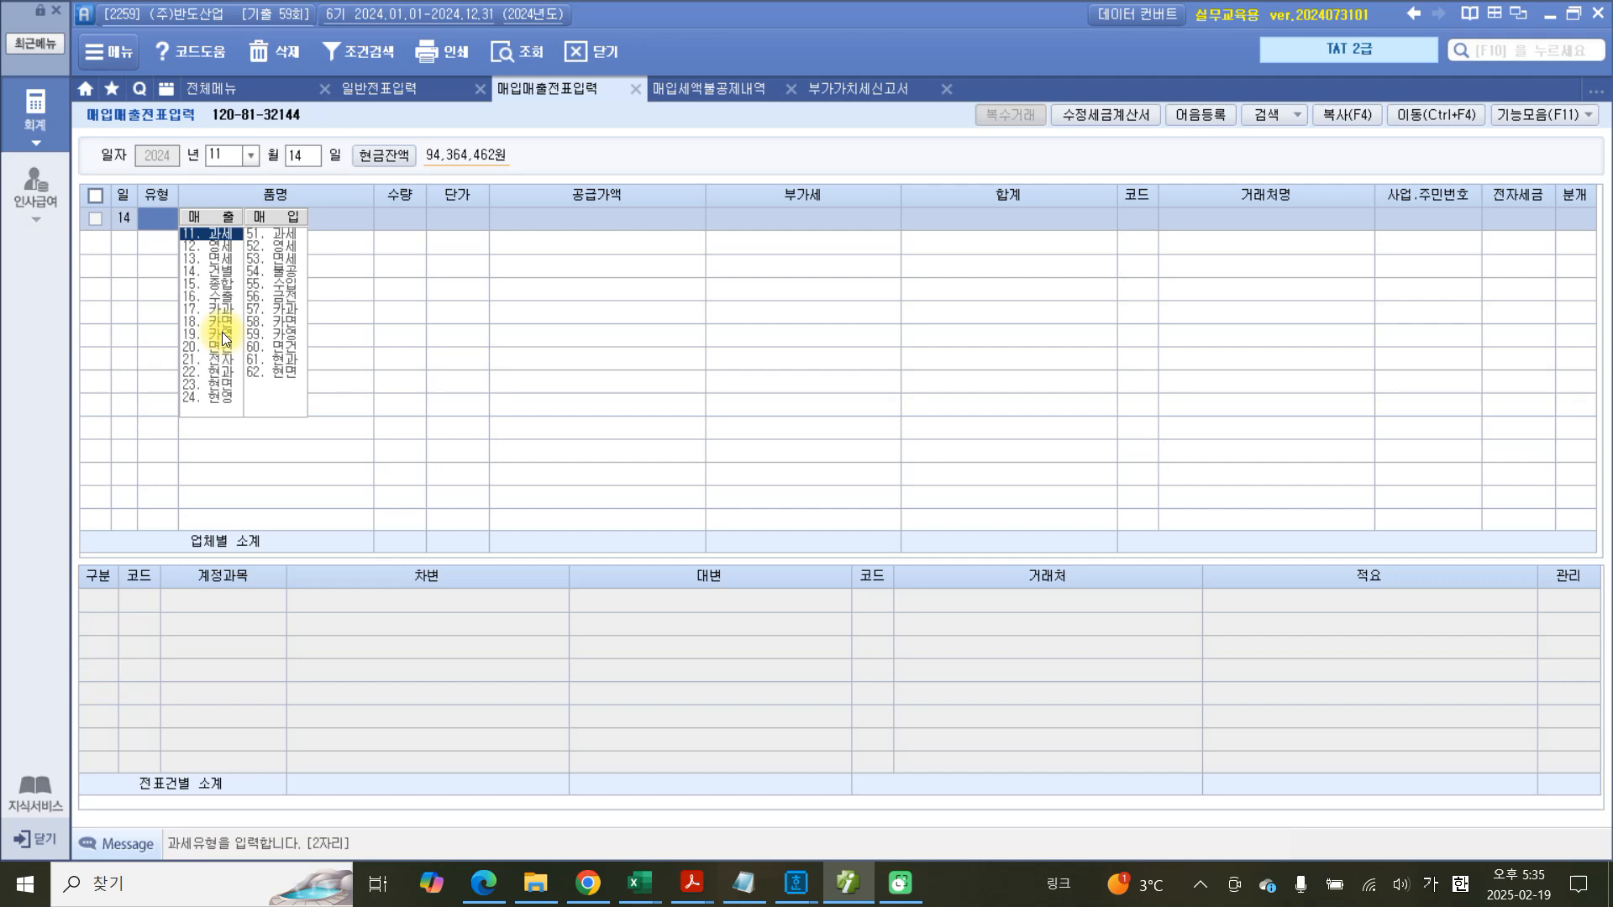
type("51")
key("Return")
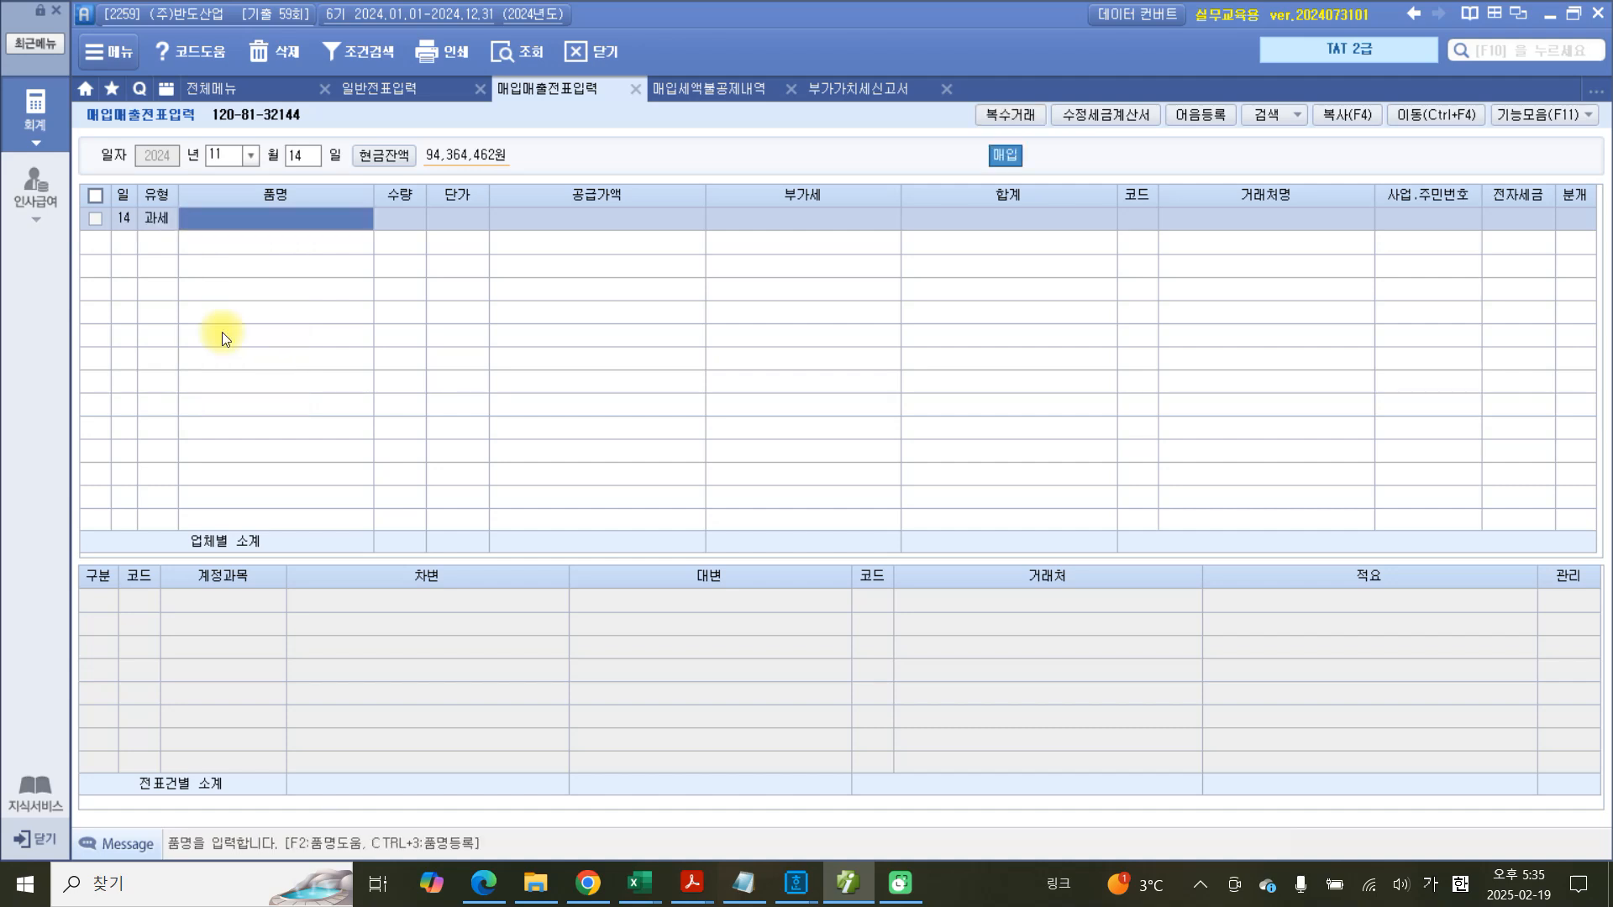
Enter the item name 건물증축 and a supply value of 50,000,000, leaving quantity and unit price blank.
type("건물")
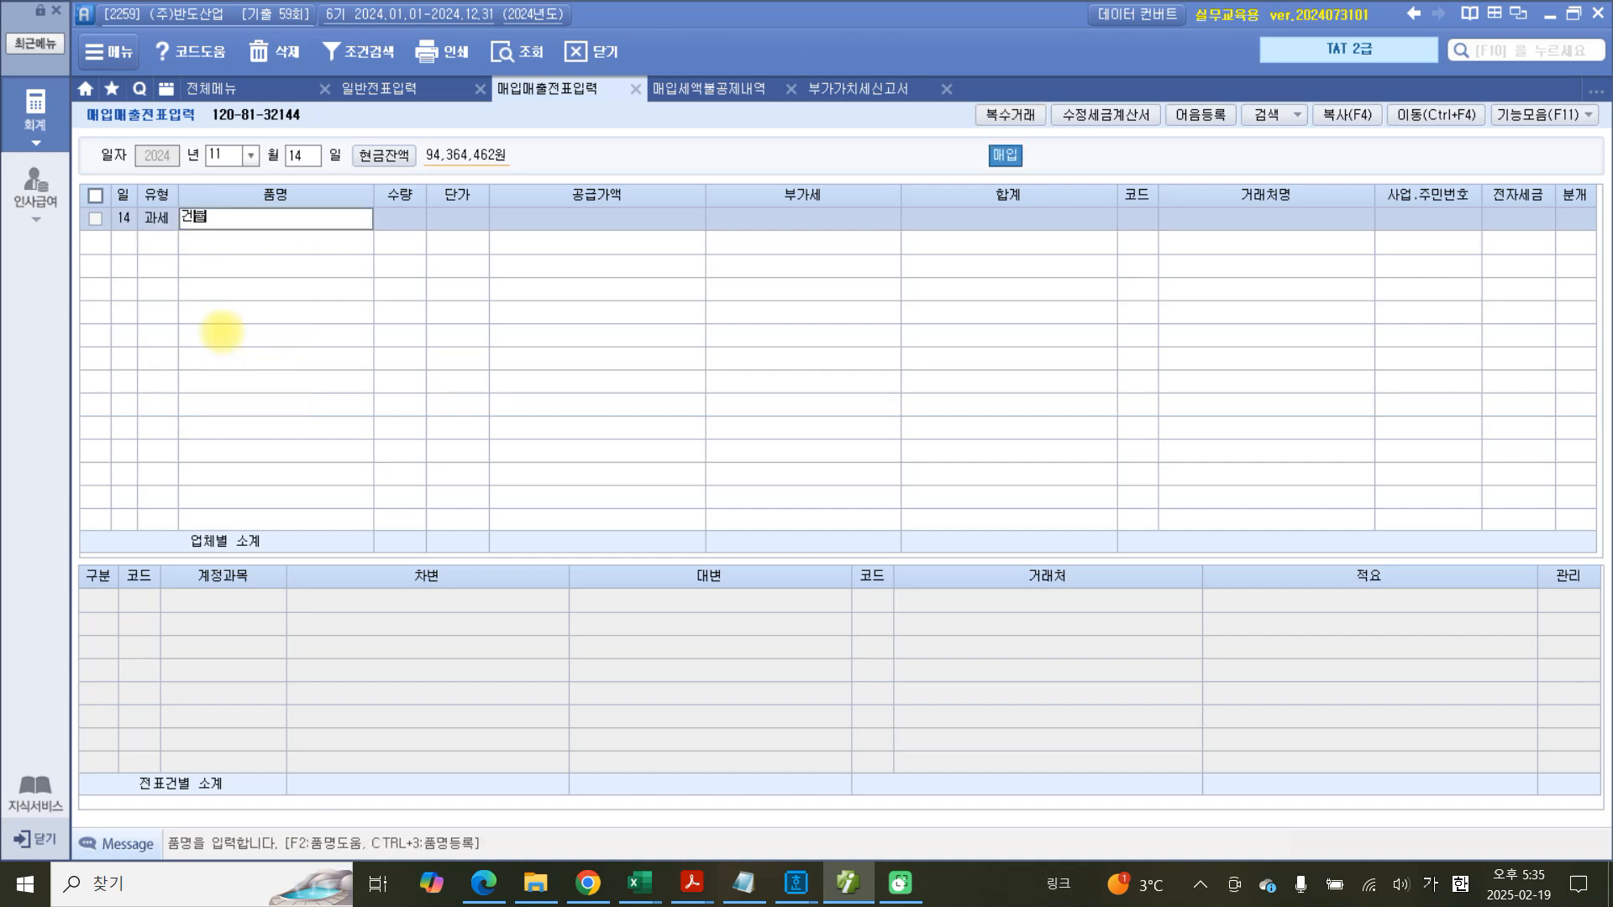
type("ㅈㅇ")
key("BackSpace")
key("BackSpace")
type("ㅈㅇ")
key("BackSpace")
key("BackSpace")
type("증축")
key("Return")
key("Return")
key("Return")
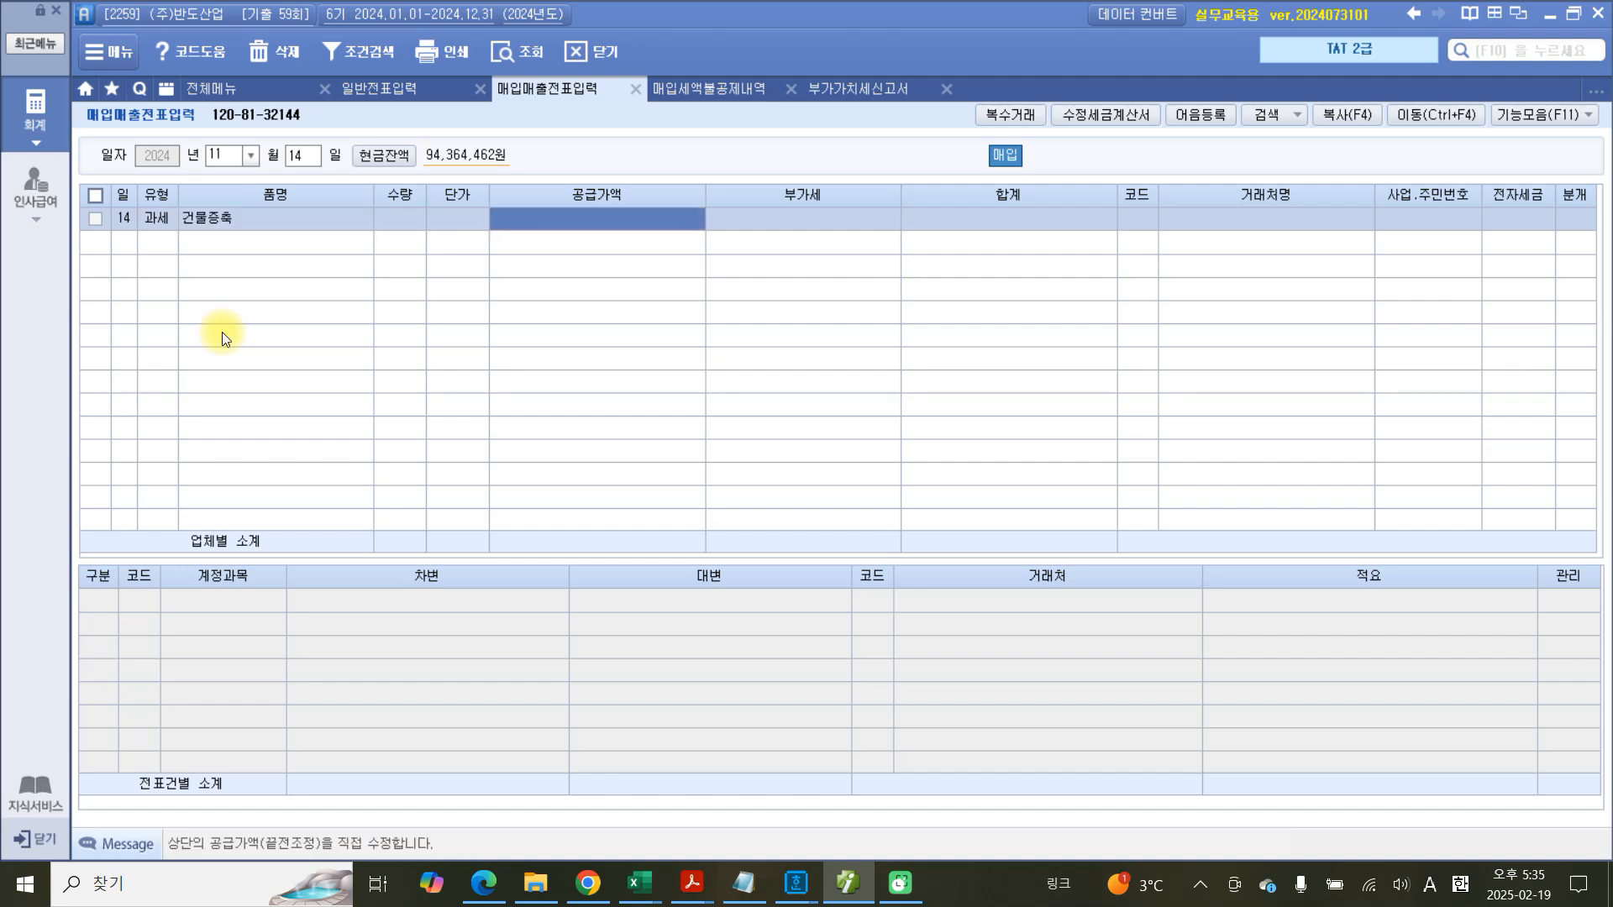
type("50000000")
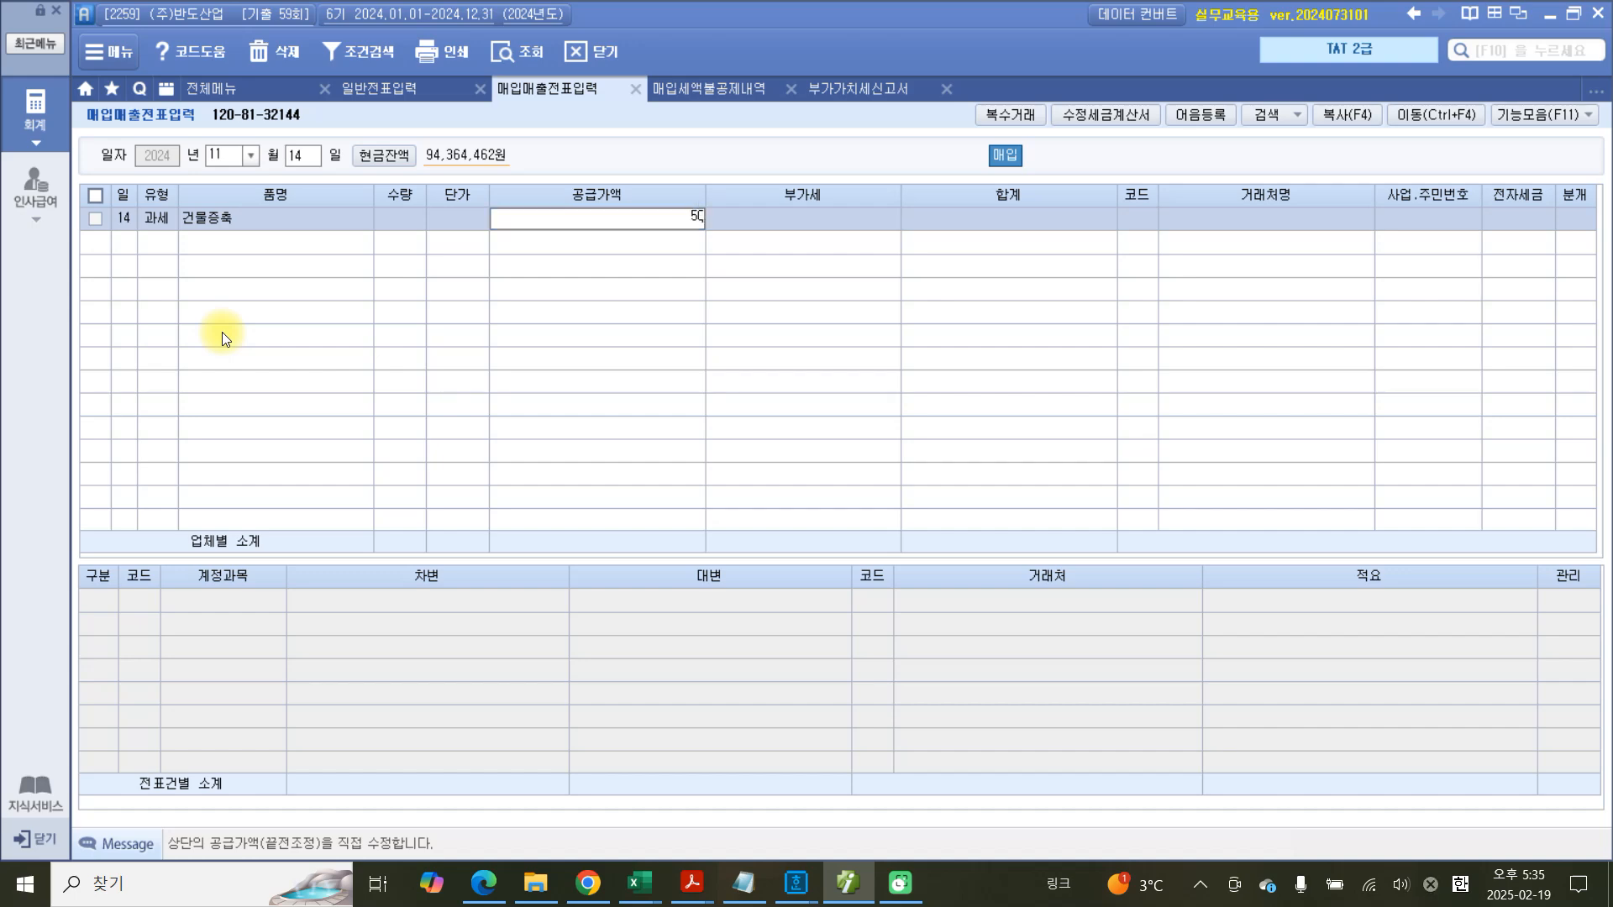
key("Return")
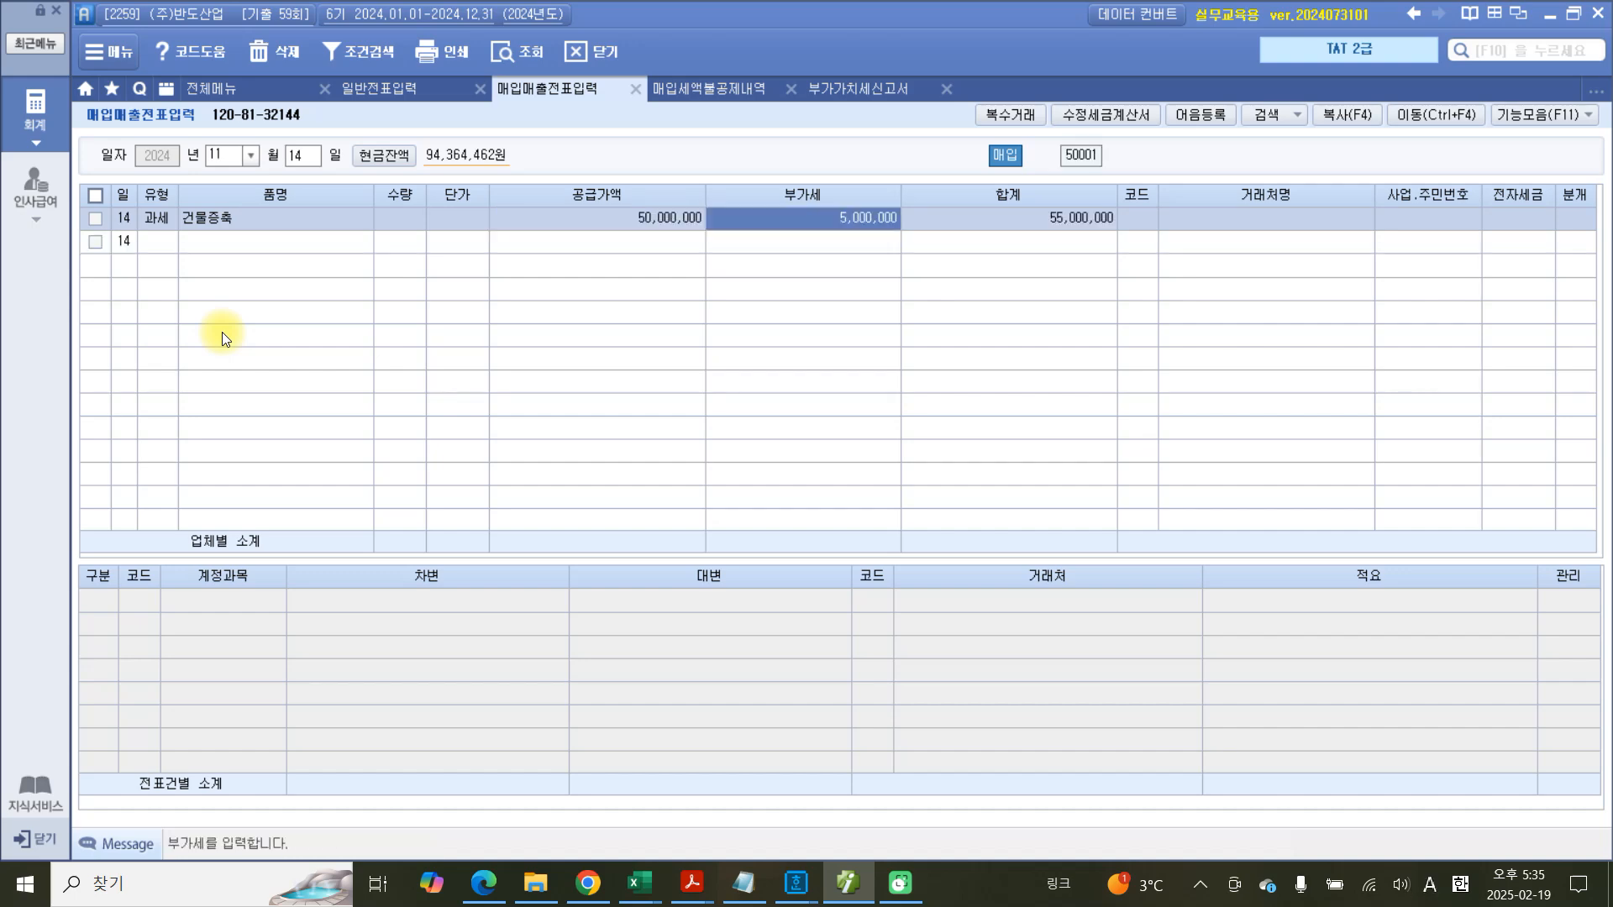
key("Return")
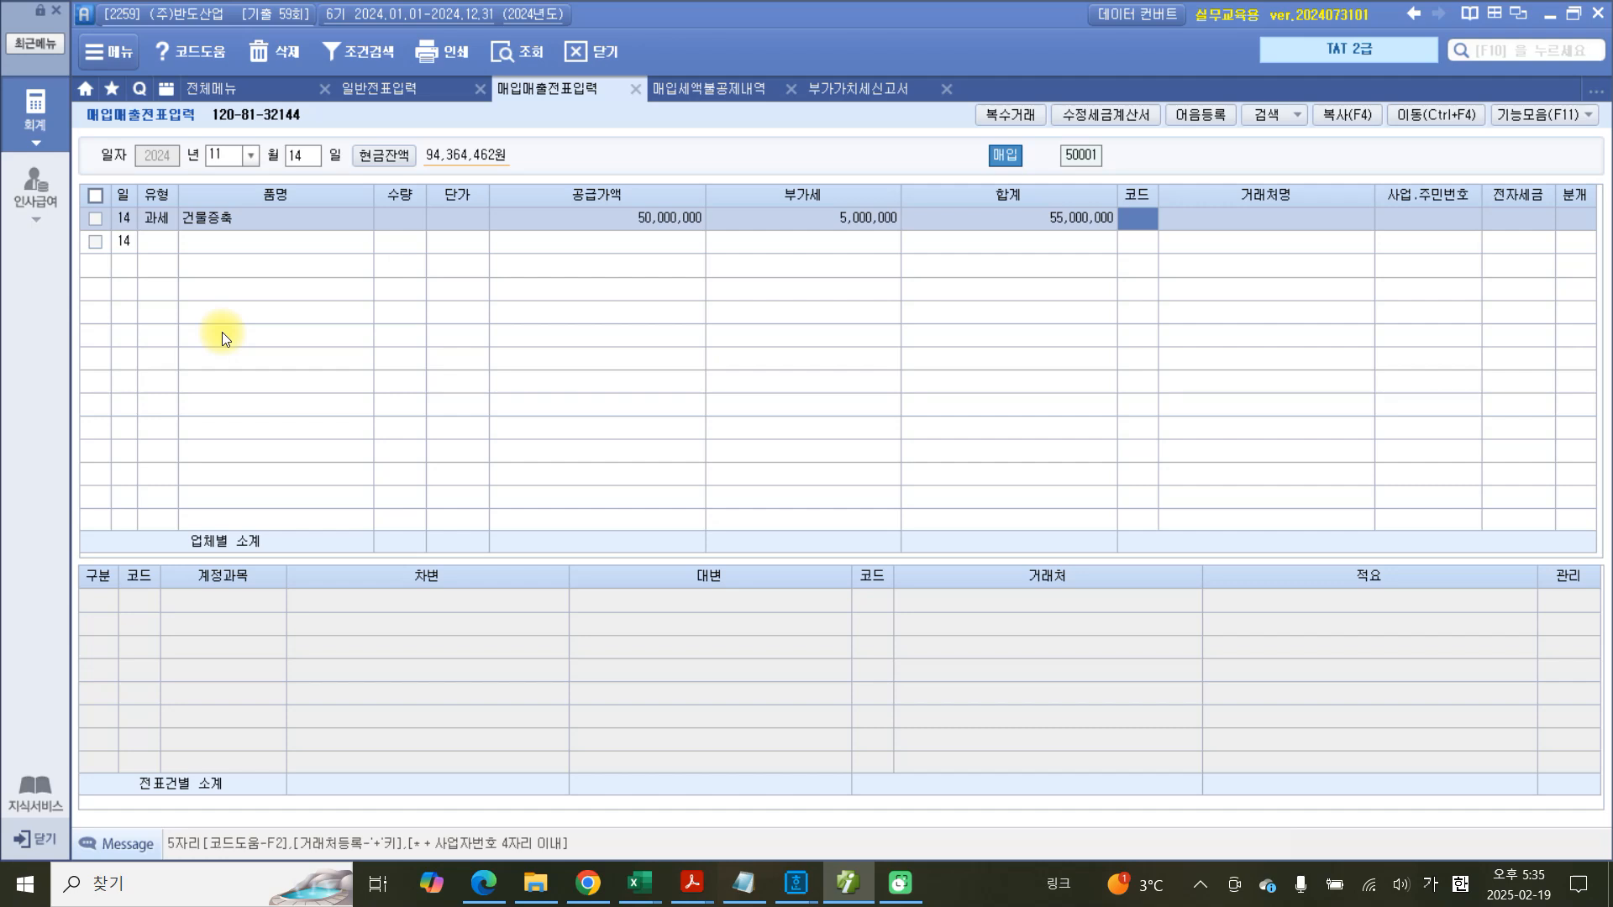
Set the voucher's trading partner to (주)인우건설, mark the tax invoice as 전자입력 and choose 혼합 as the journal type.
type("미미")
key("Return")
key("Left")
type("인")
key("Return")
key("Return")
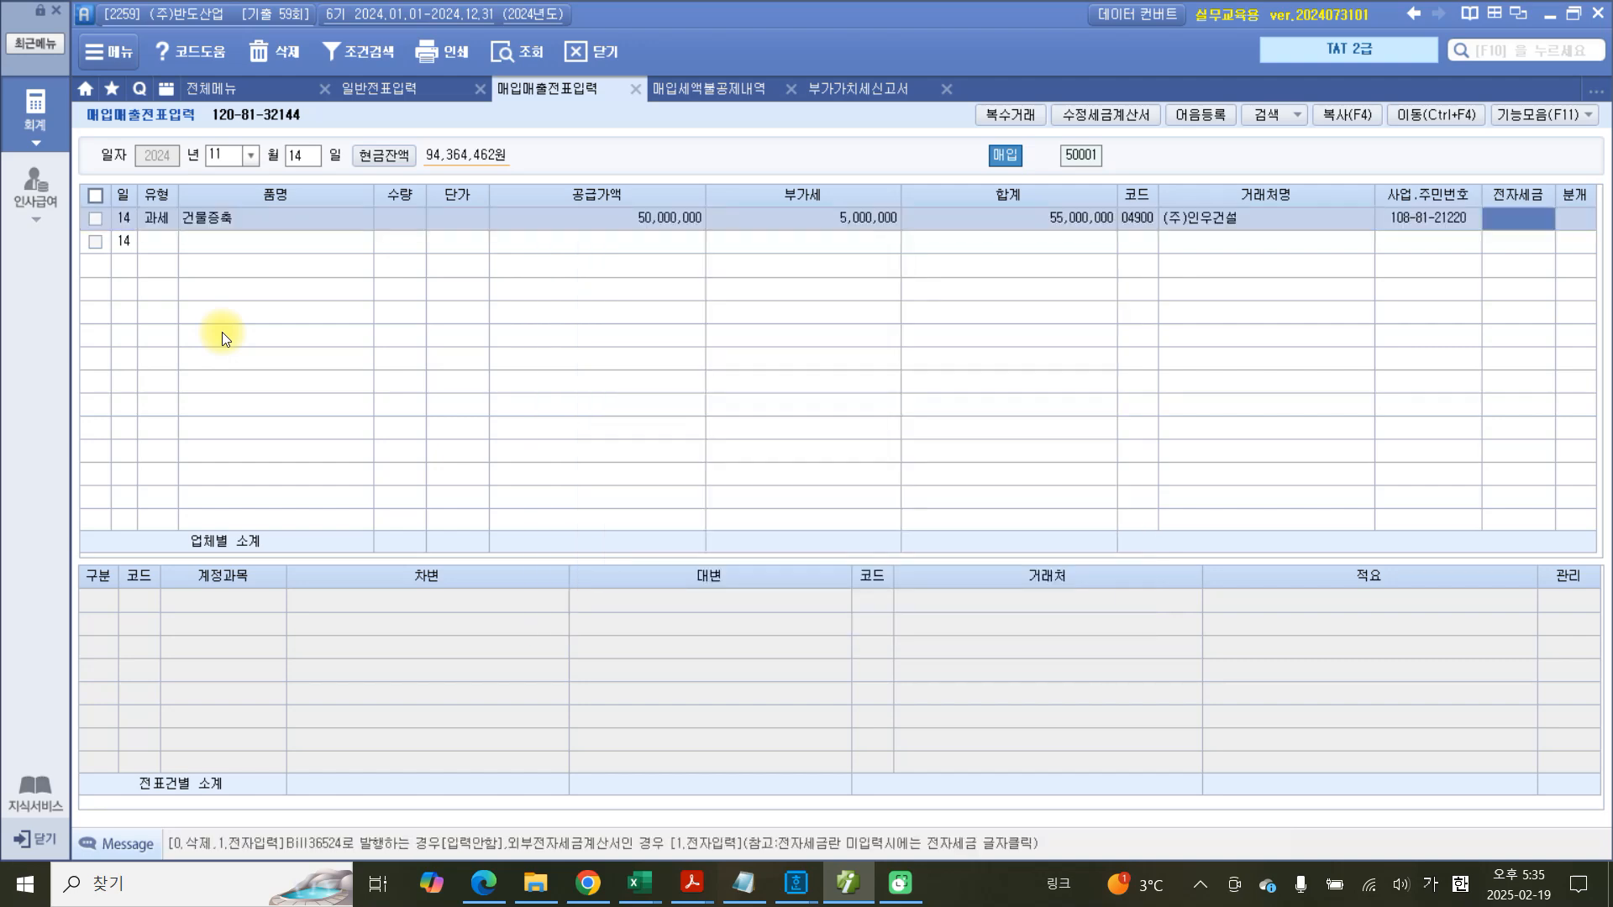
type("1")
key("Return")
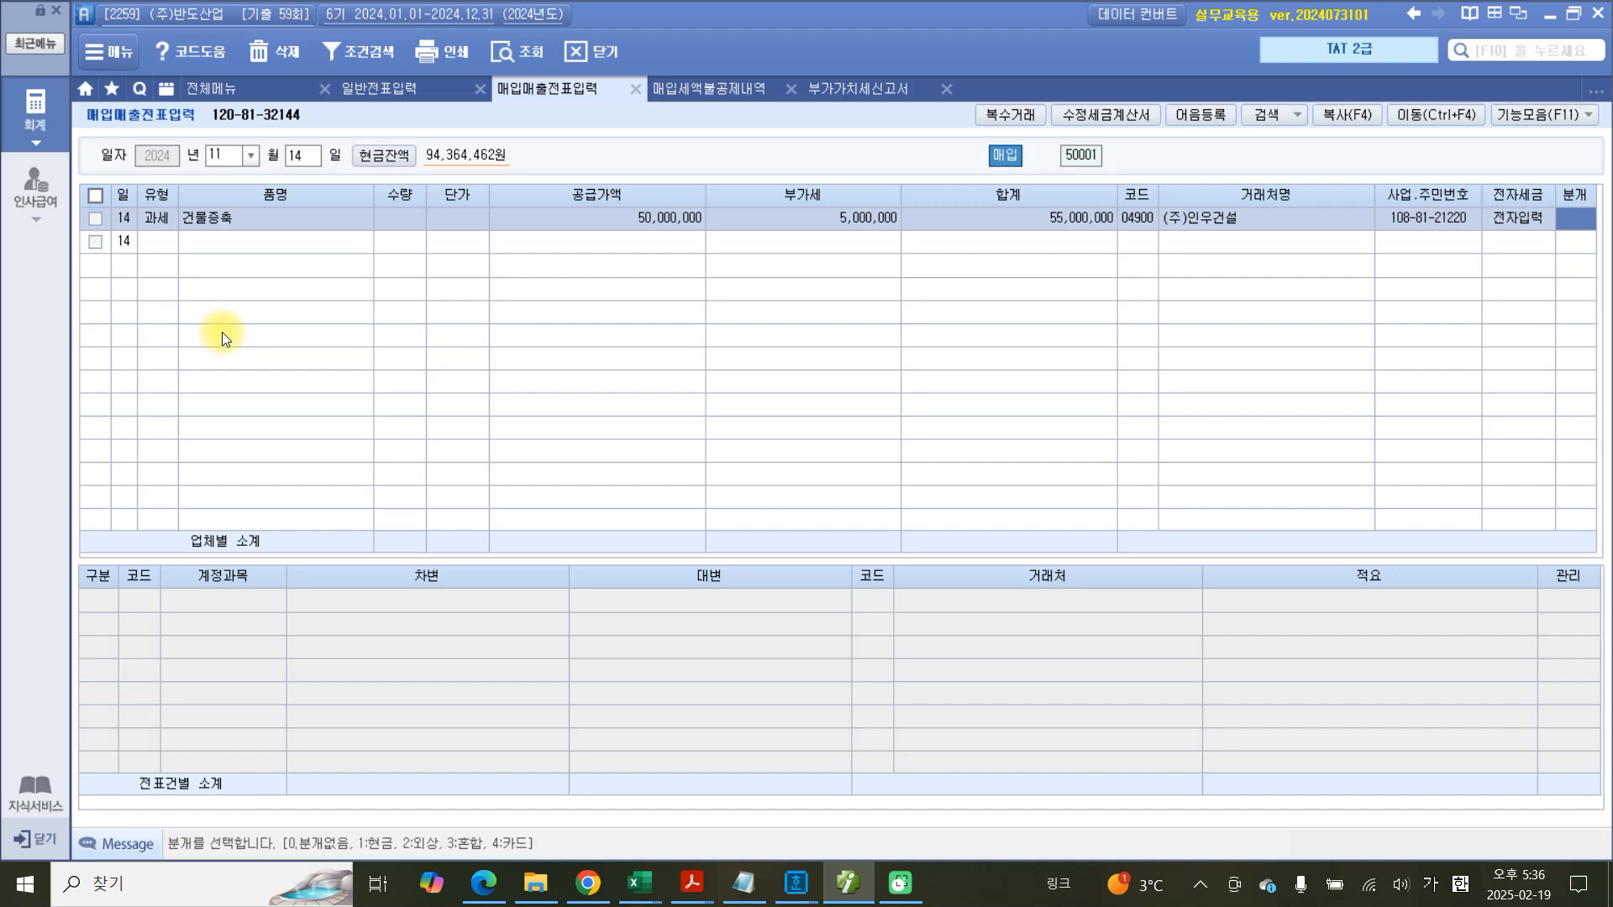
type("3")
key("Return")
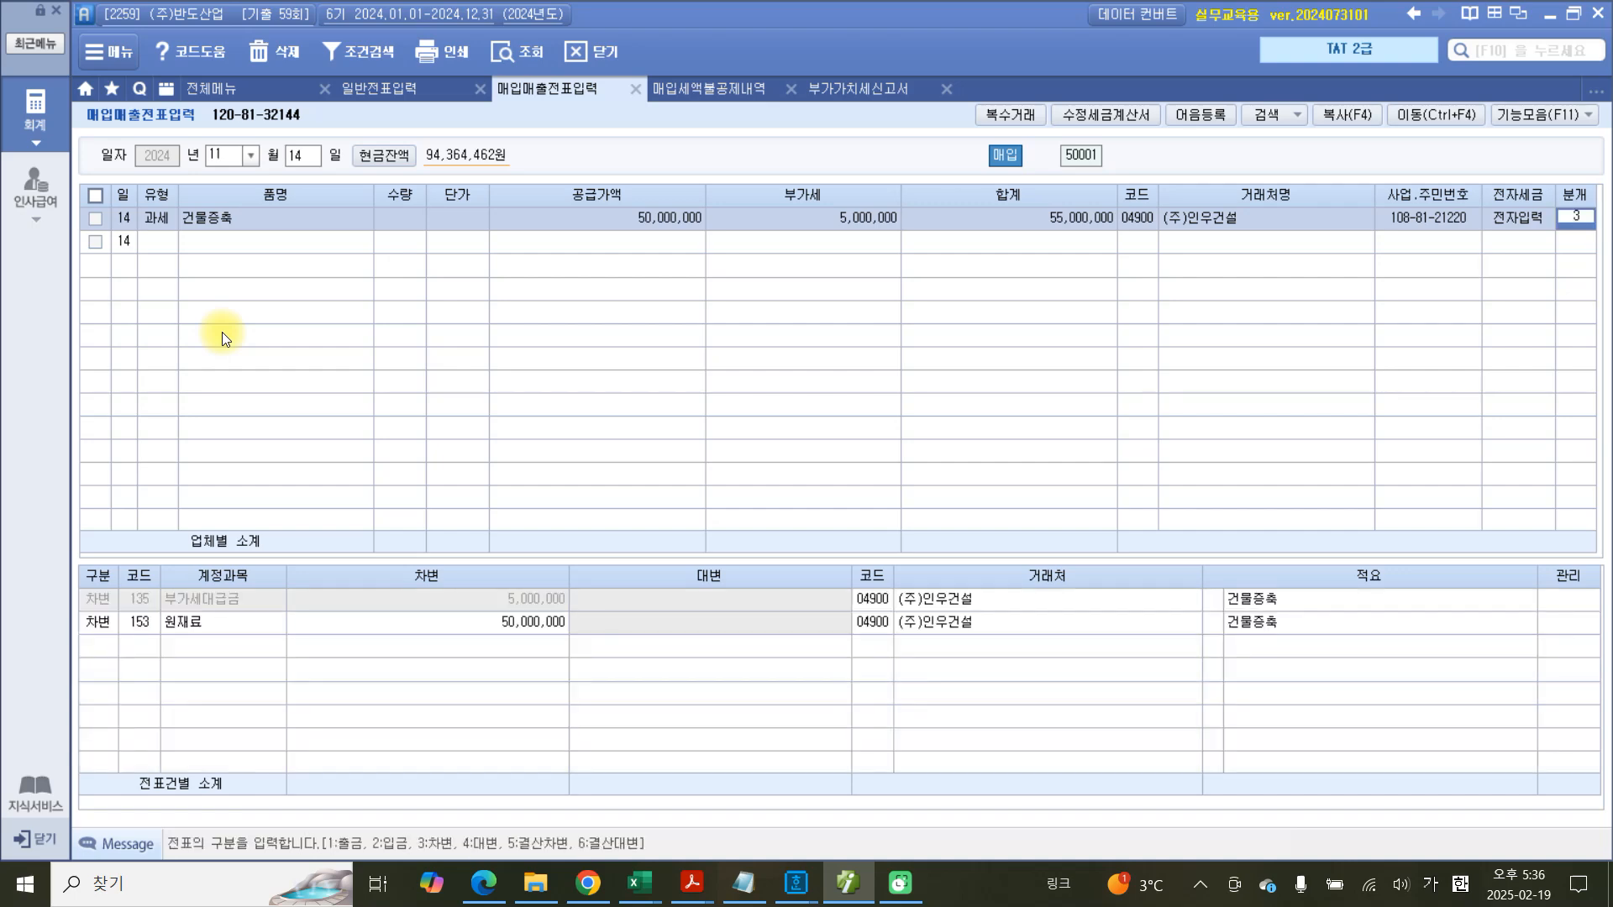
Change the November 14 voucher's 원재료 debit account to 202 건물.
left_click(144, 632)
type("건물")
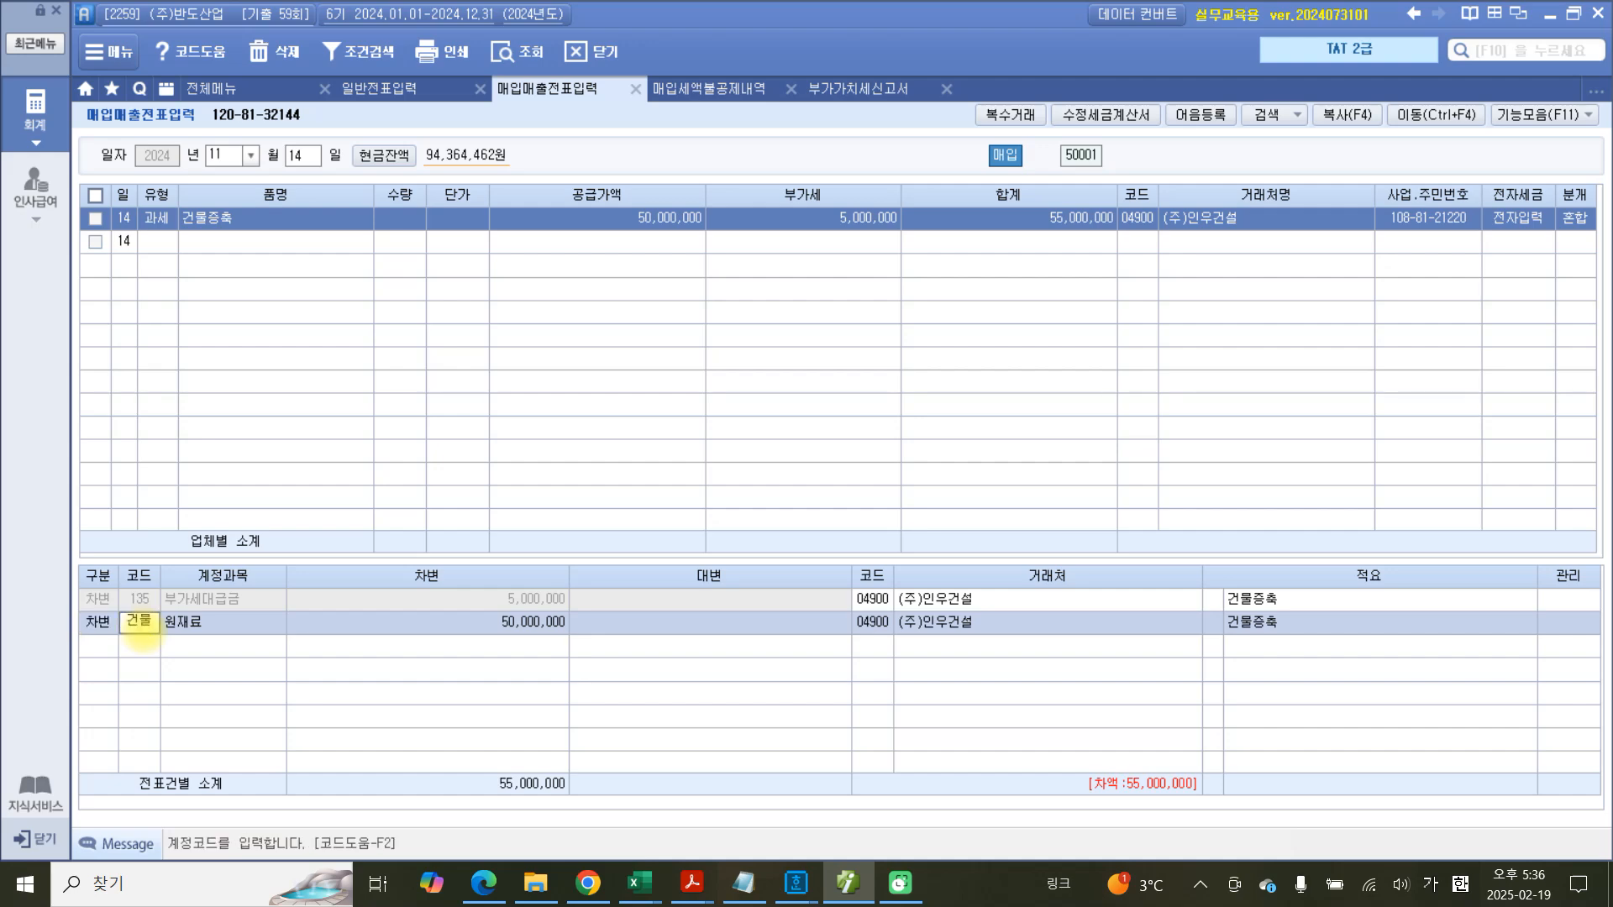
key("Return")
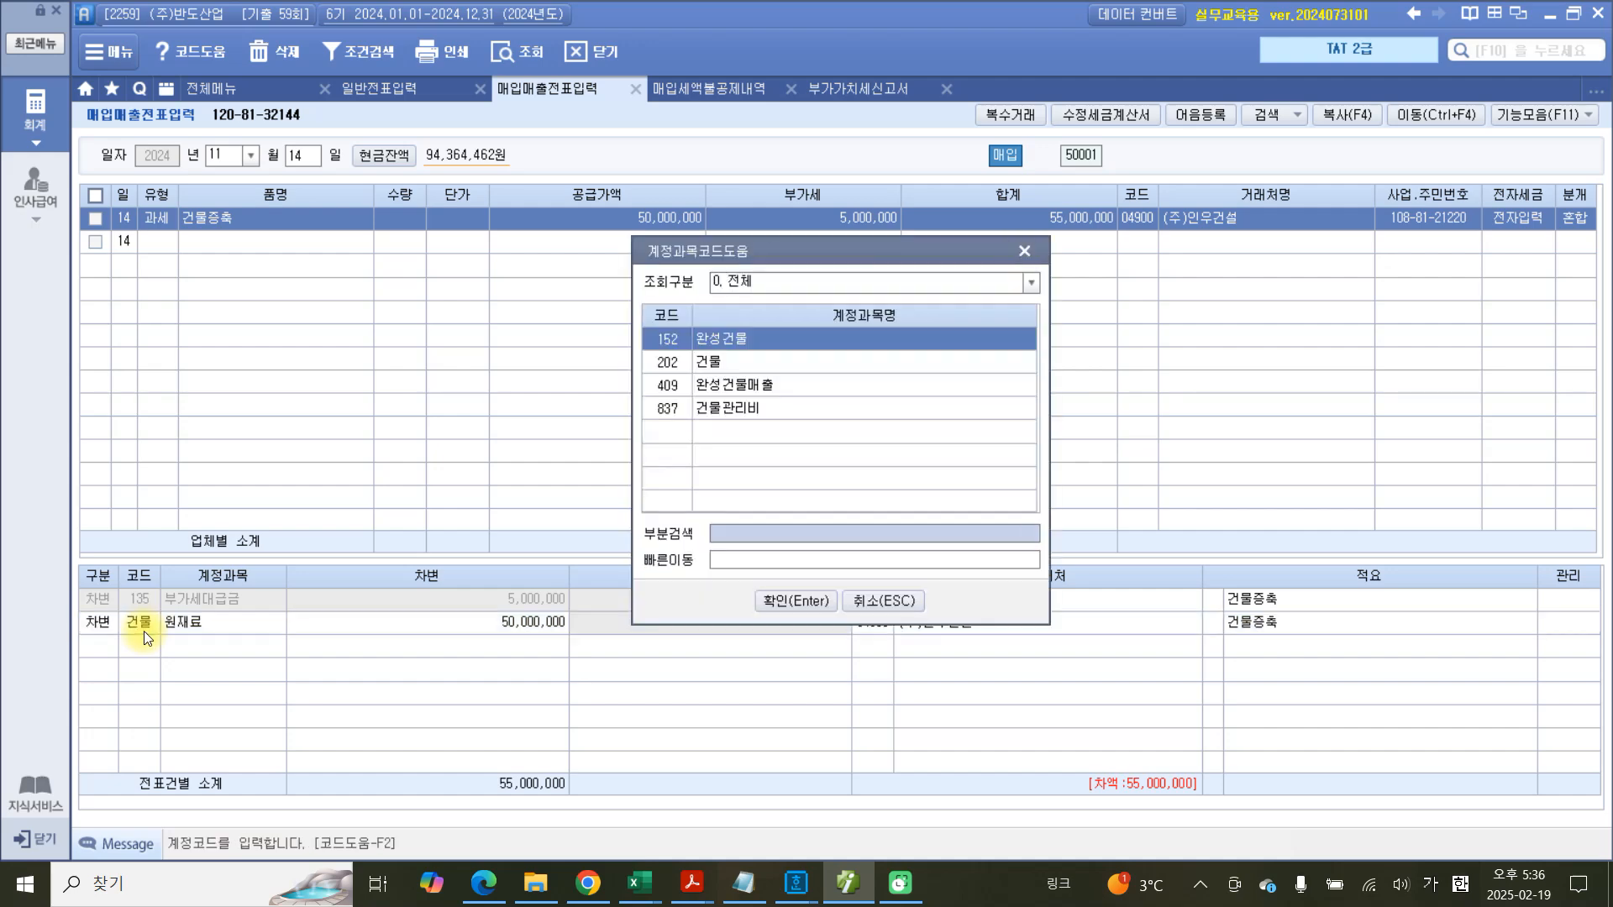
left_click(695, 370)
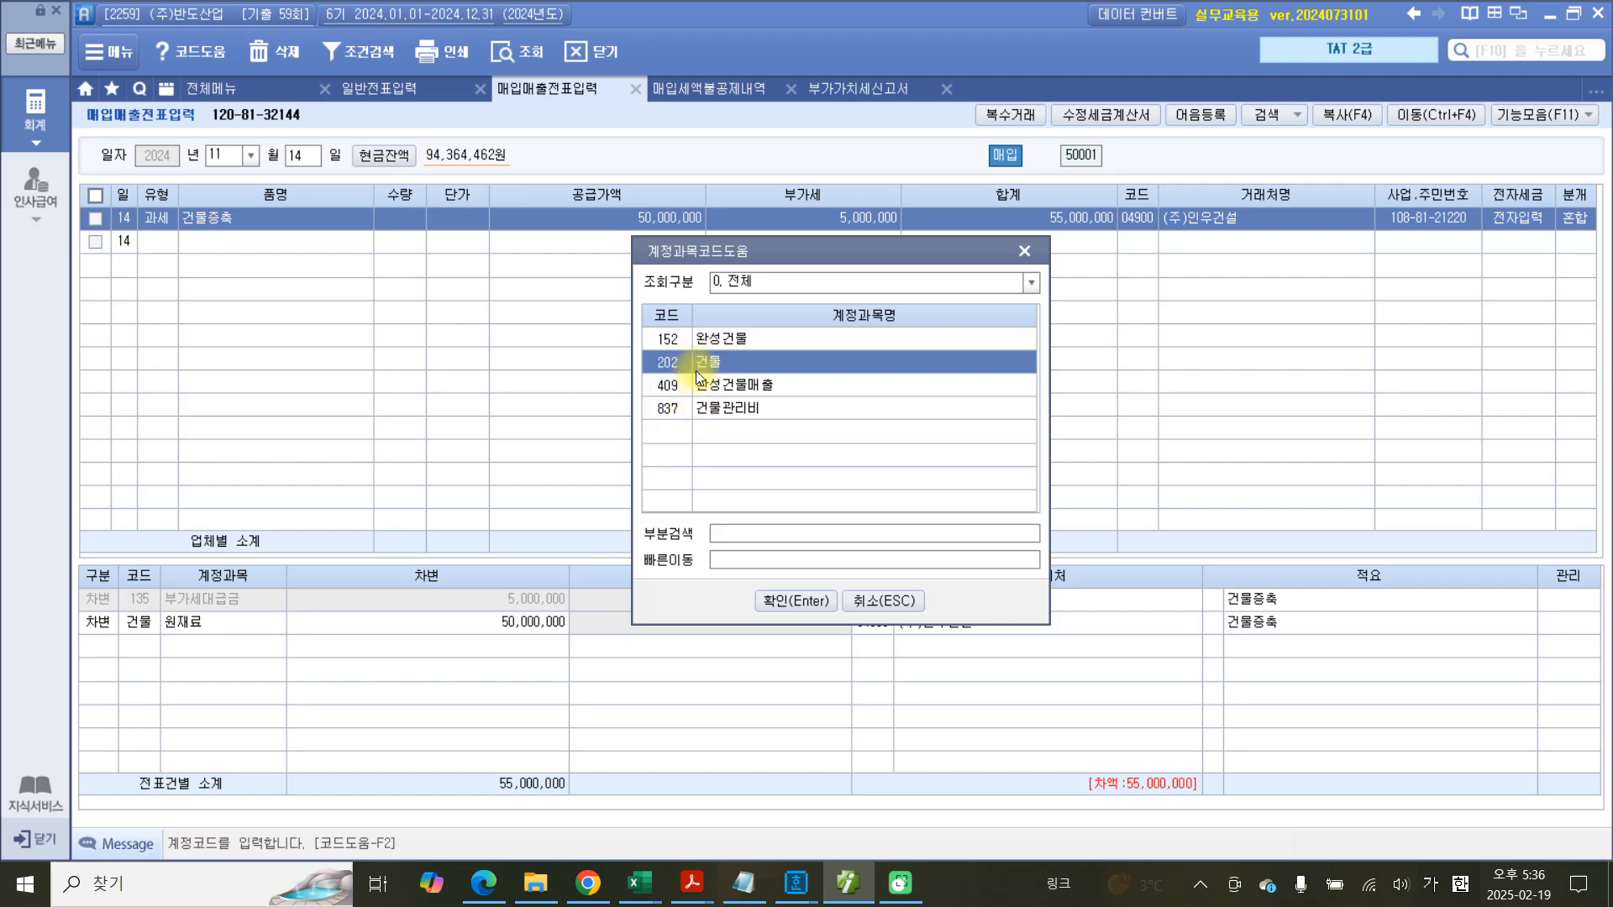
left_click(773, 604)
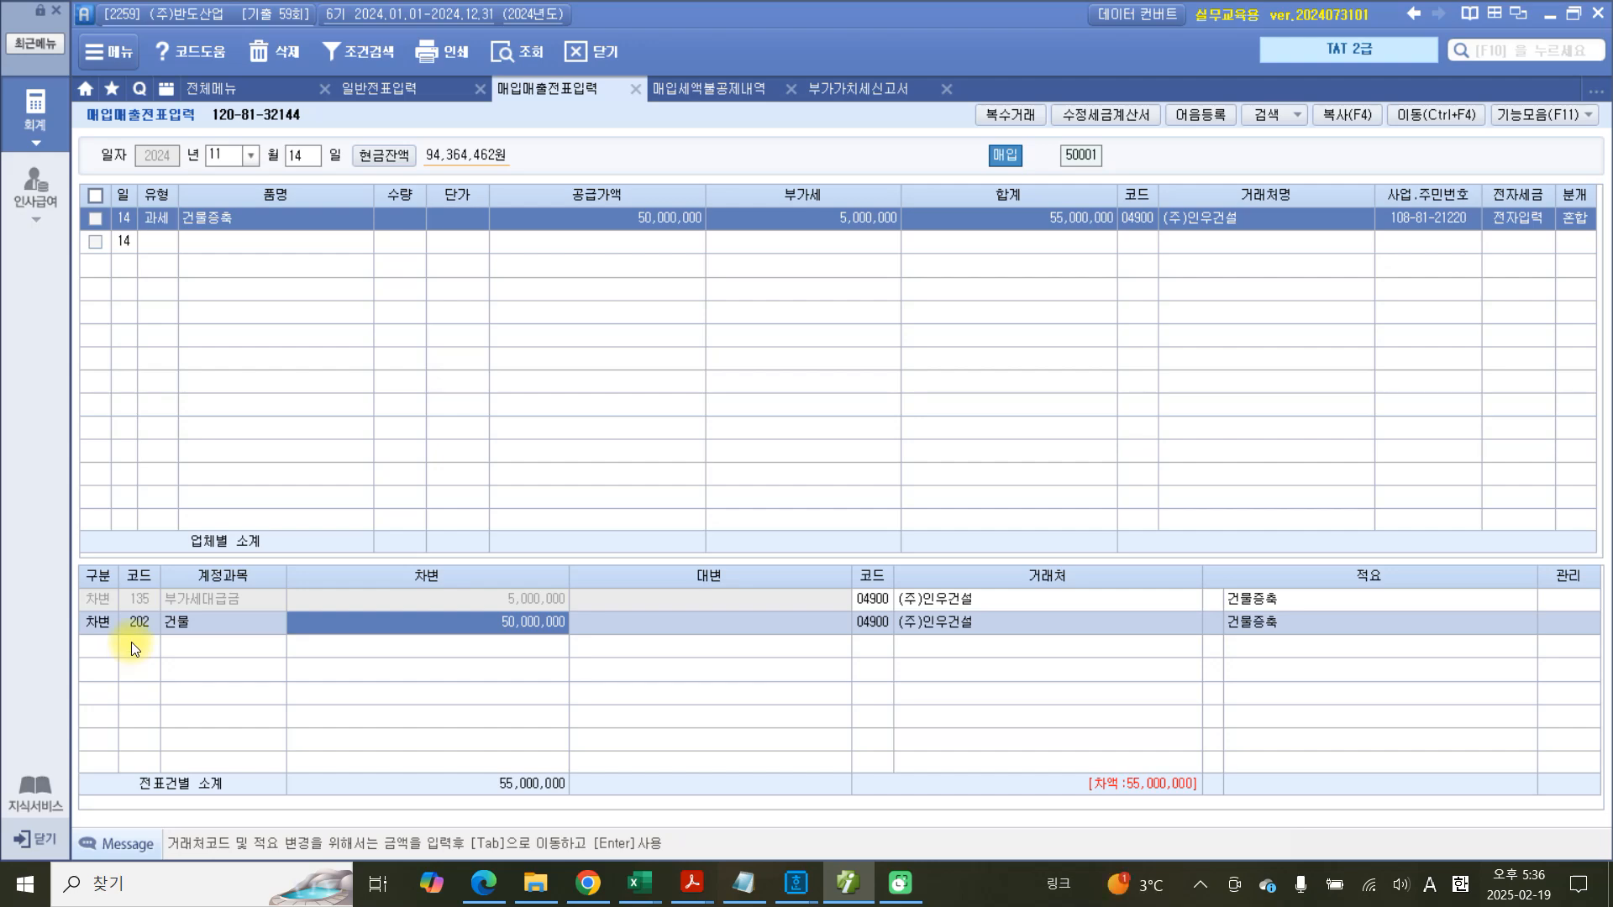
Add a credit line to the November 14 voucher for 253 미지급금 with an amount of 55,000,000.
left_click(94, 648)
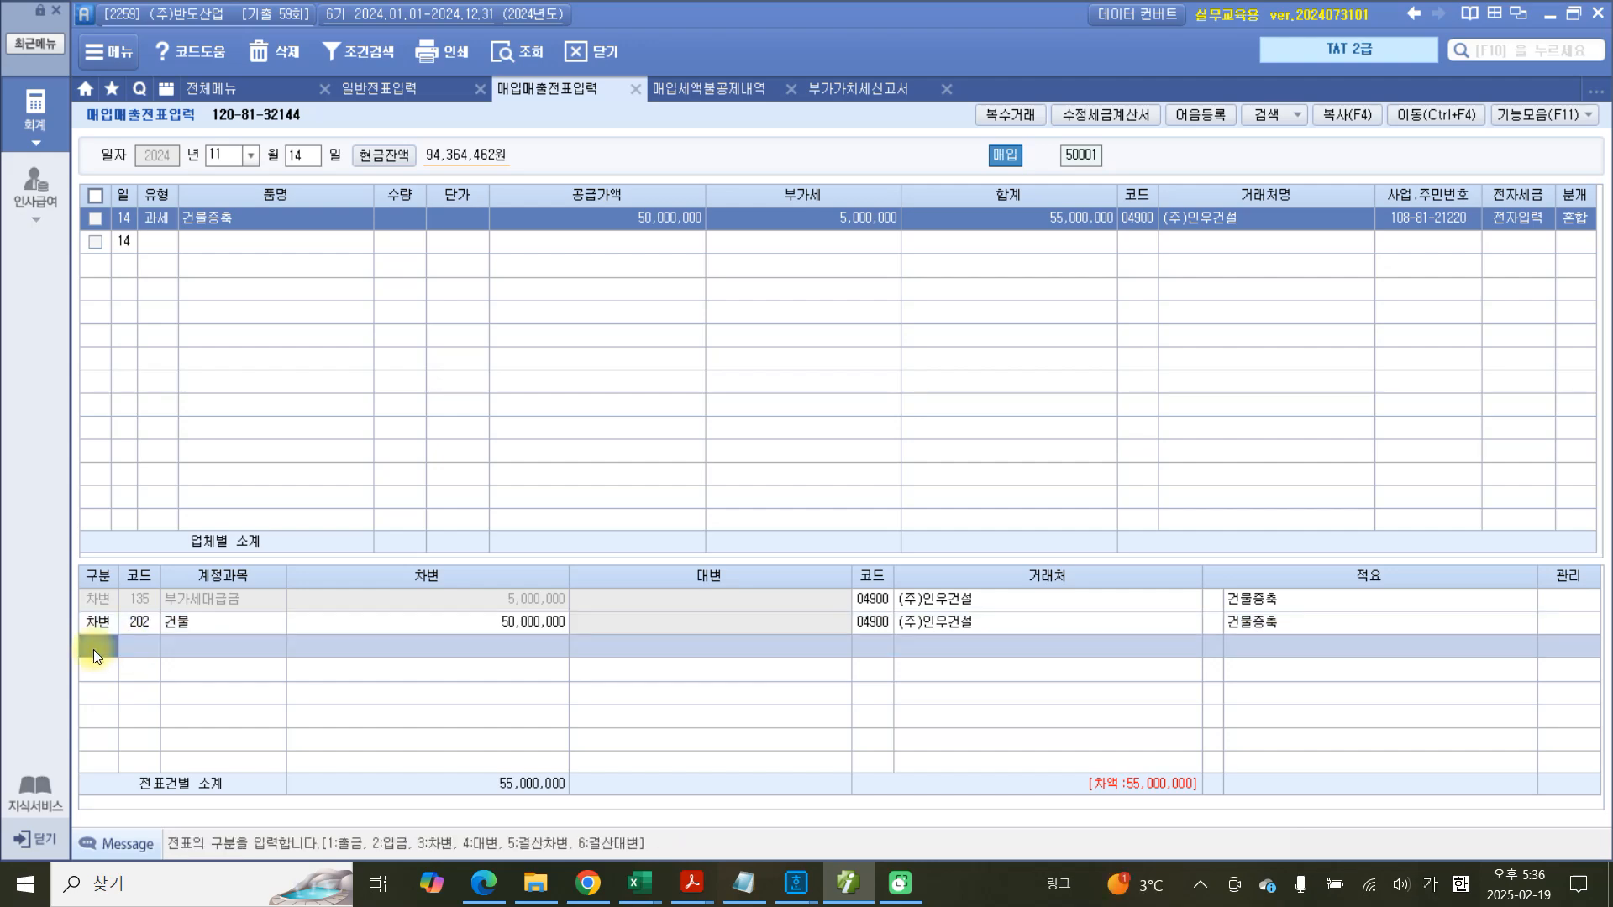
type("4")
key("Return")
type("253")
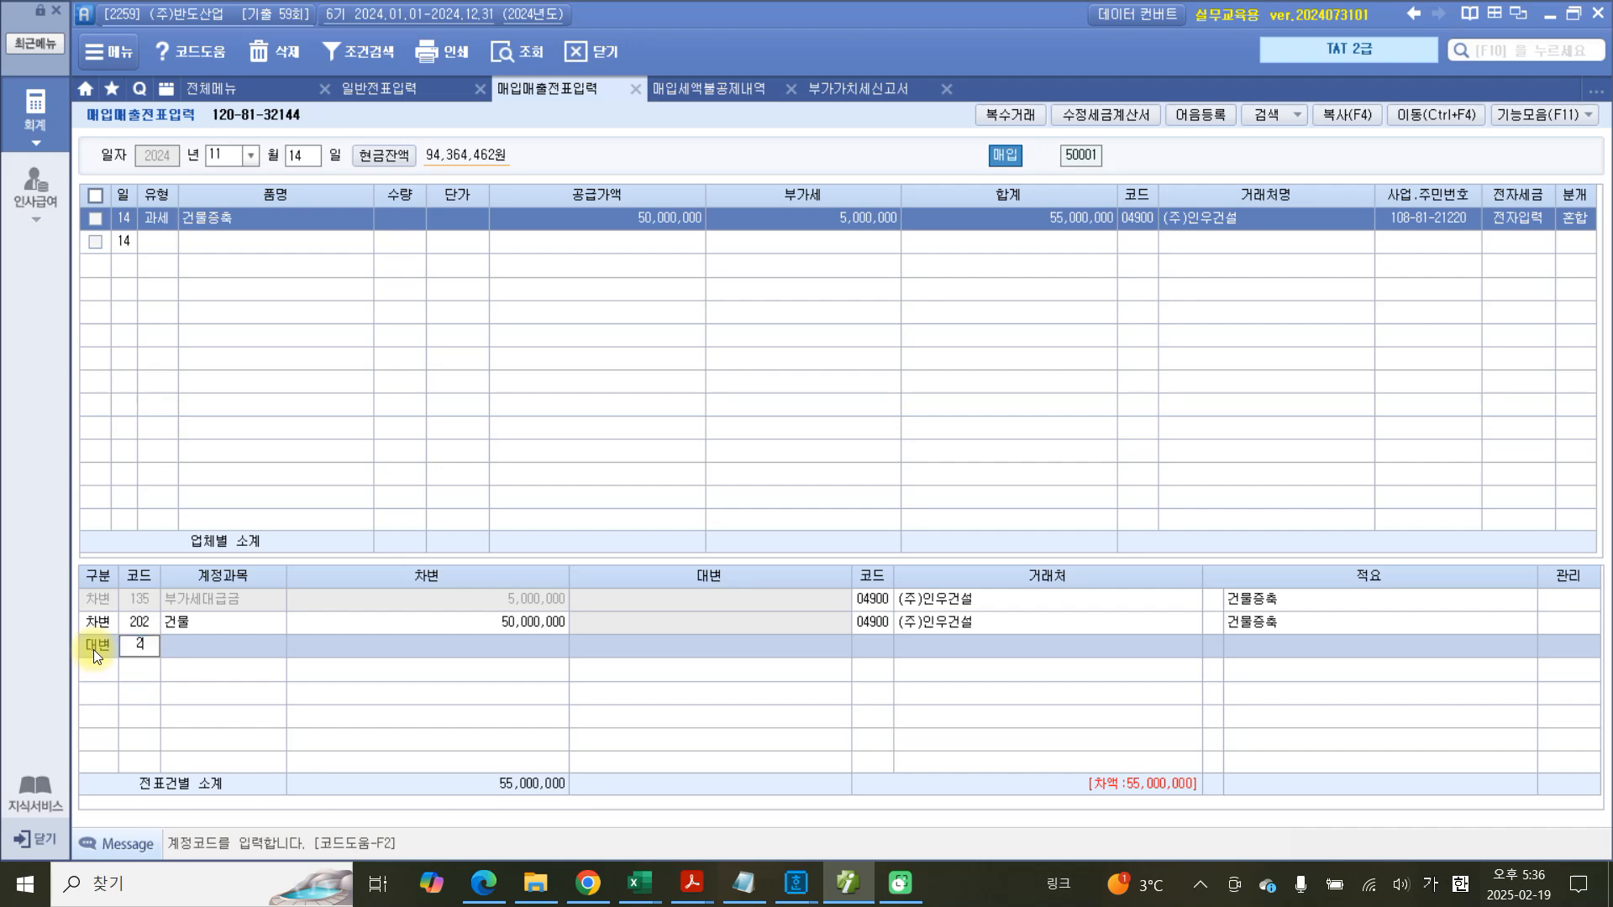
key("Return")
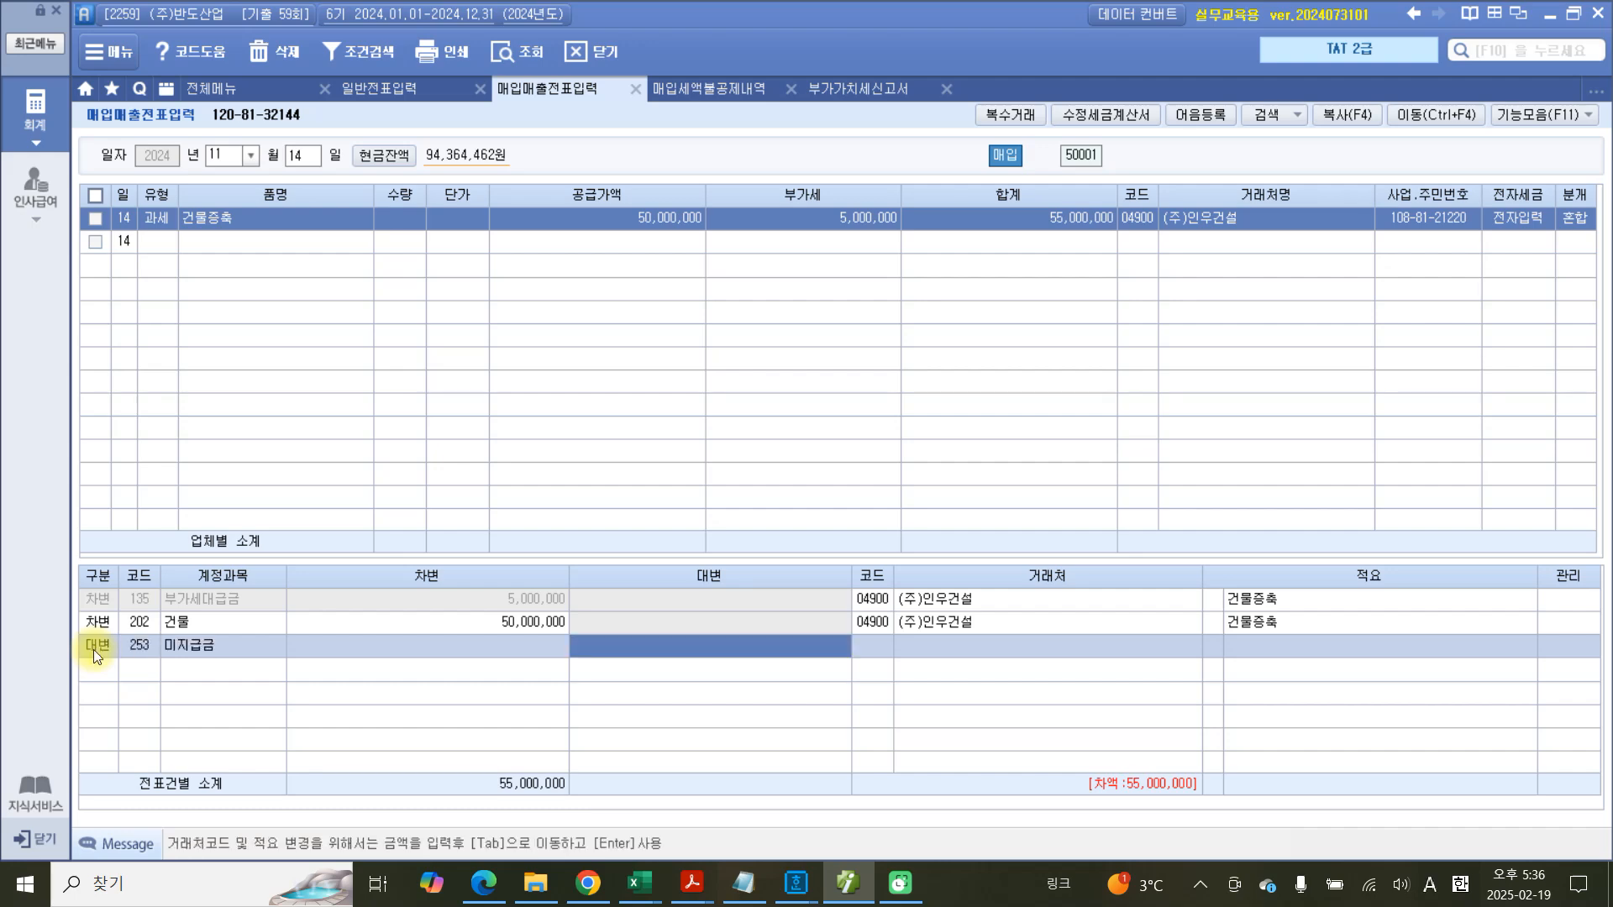
type("55,000,000")
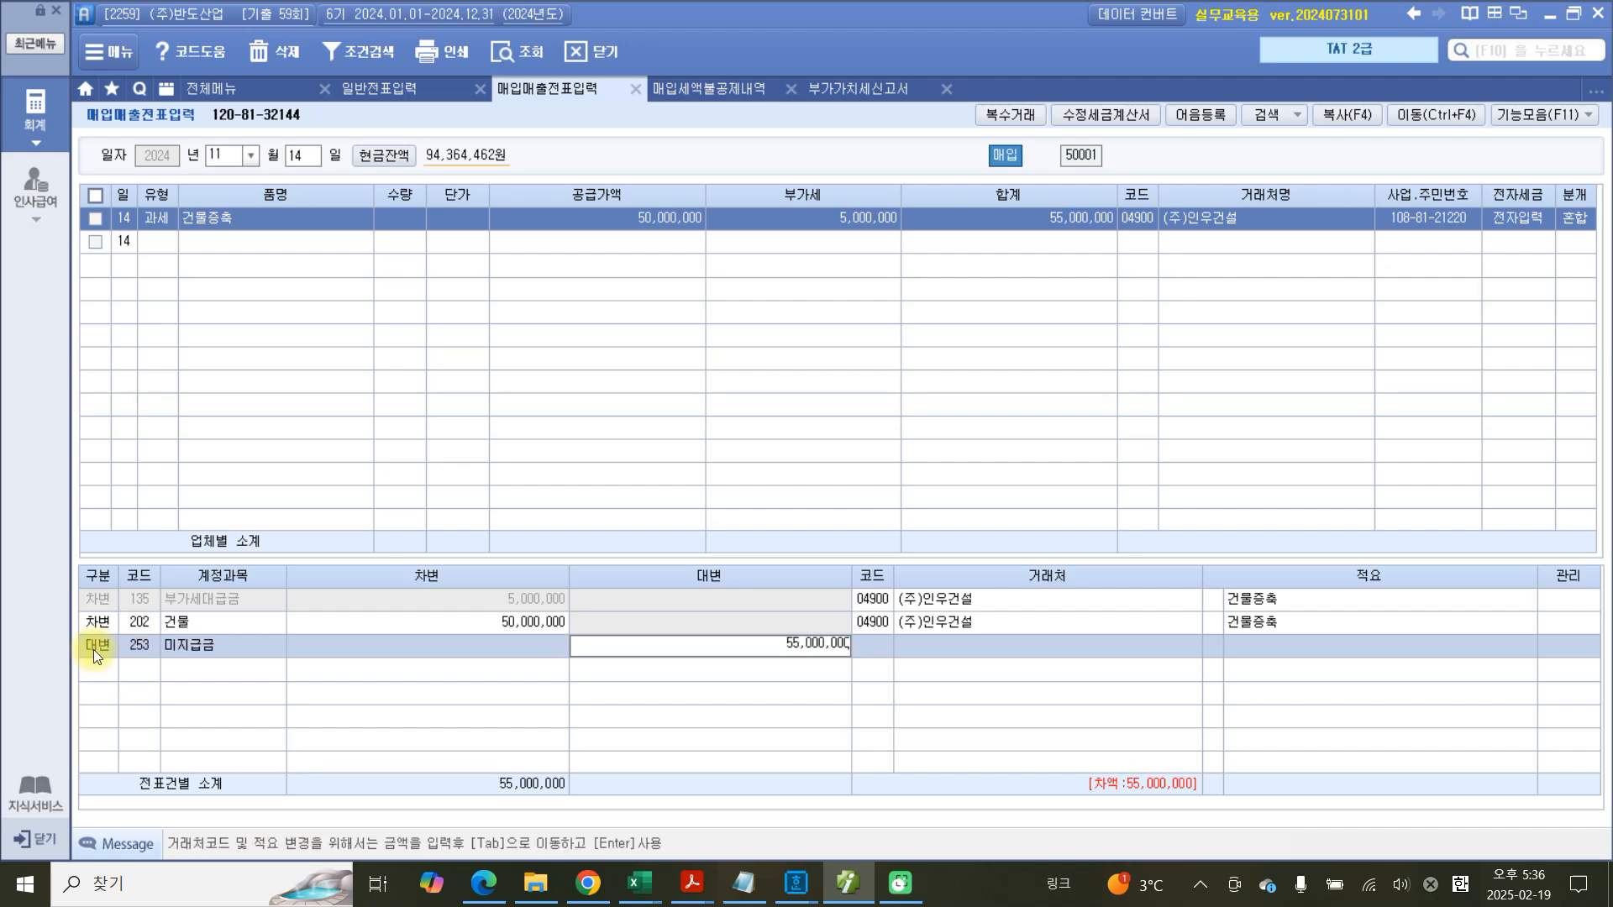
key("Tab")
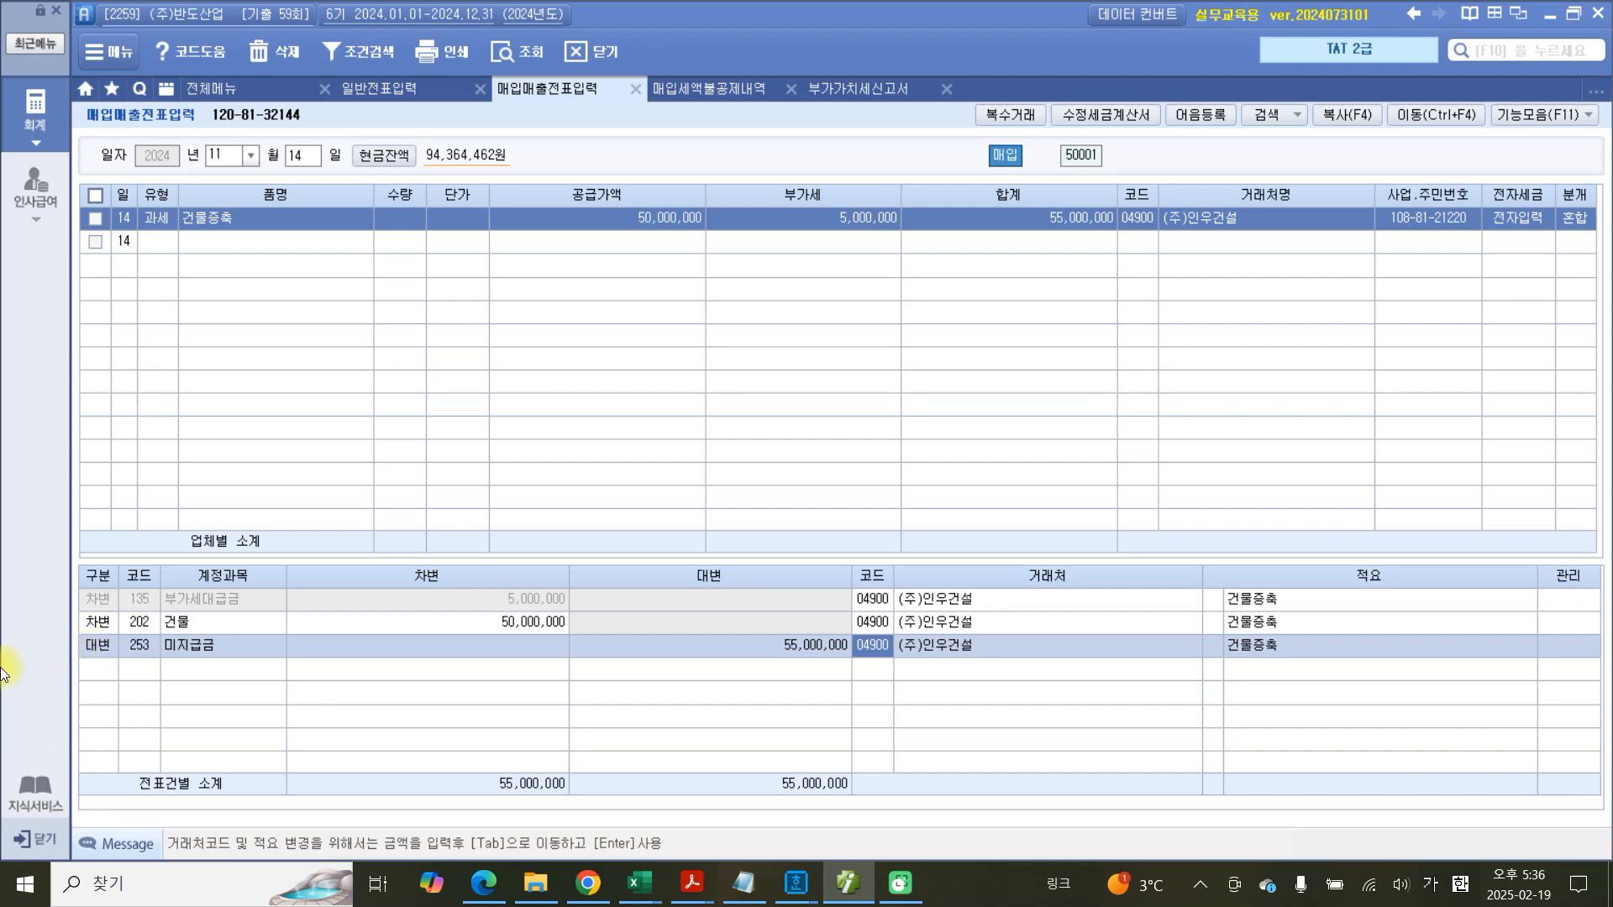
Start a new purchase voucher dated December 7 with purchase type 61 현과.
left_click(250, 155)
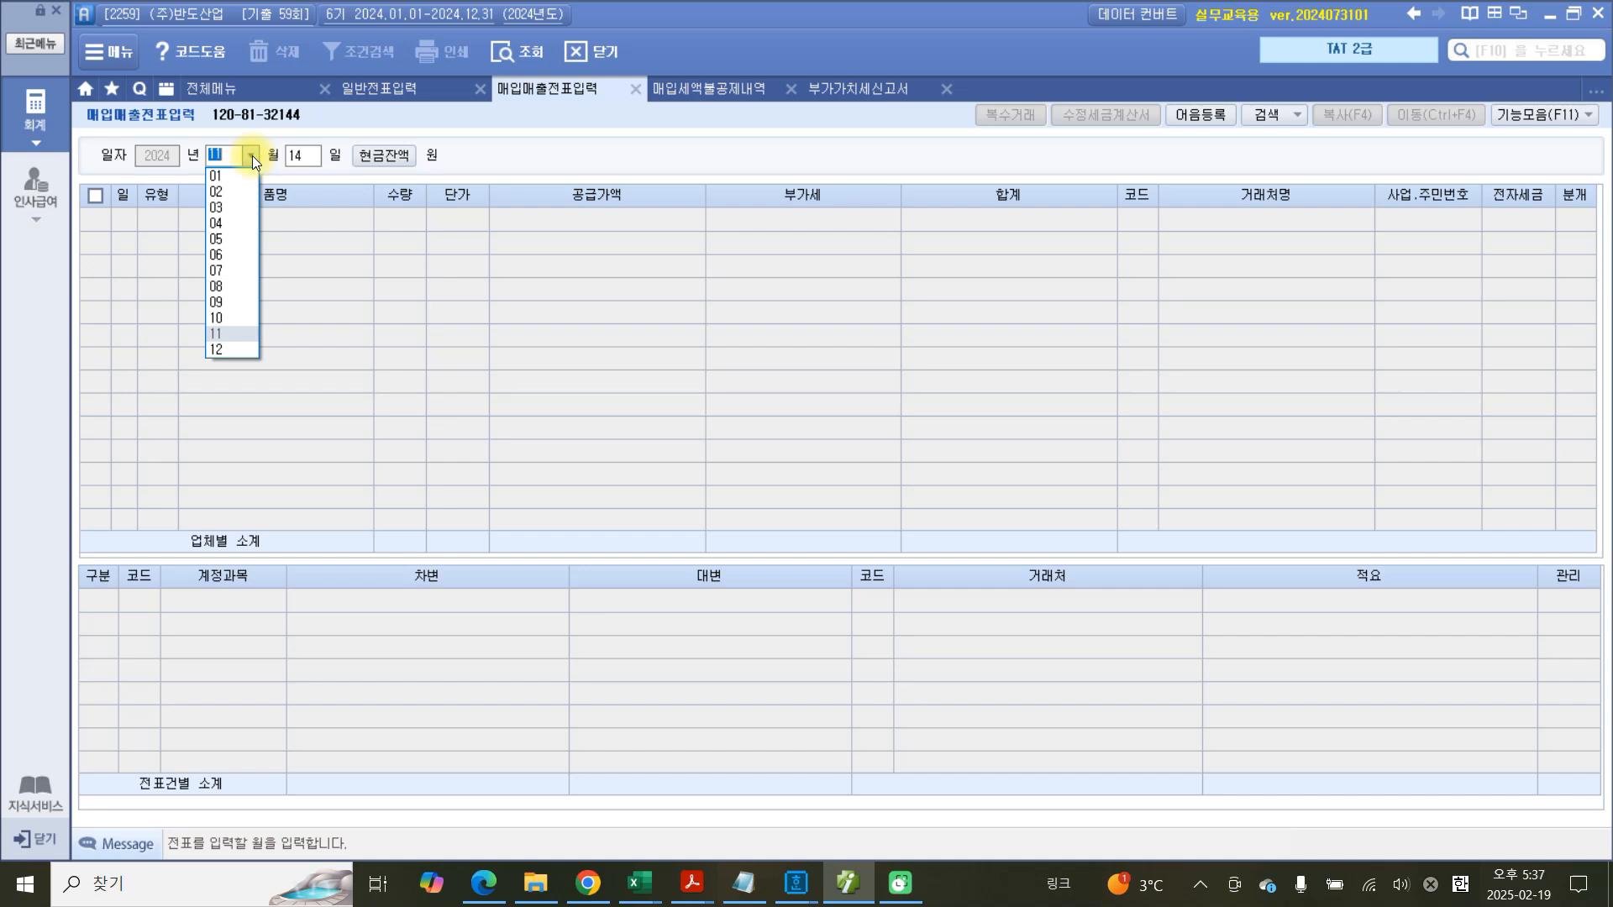
left_click(219, 339)
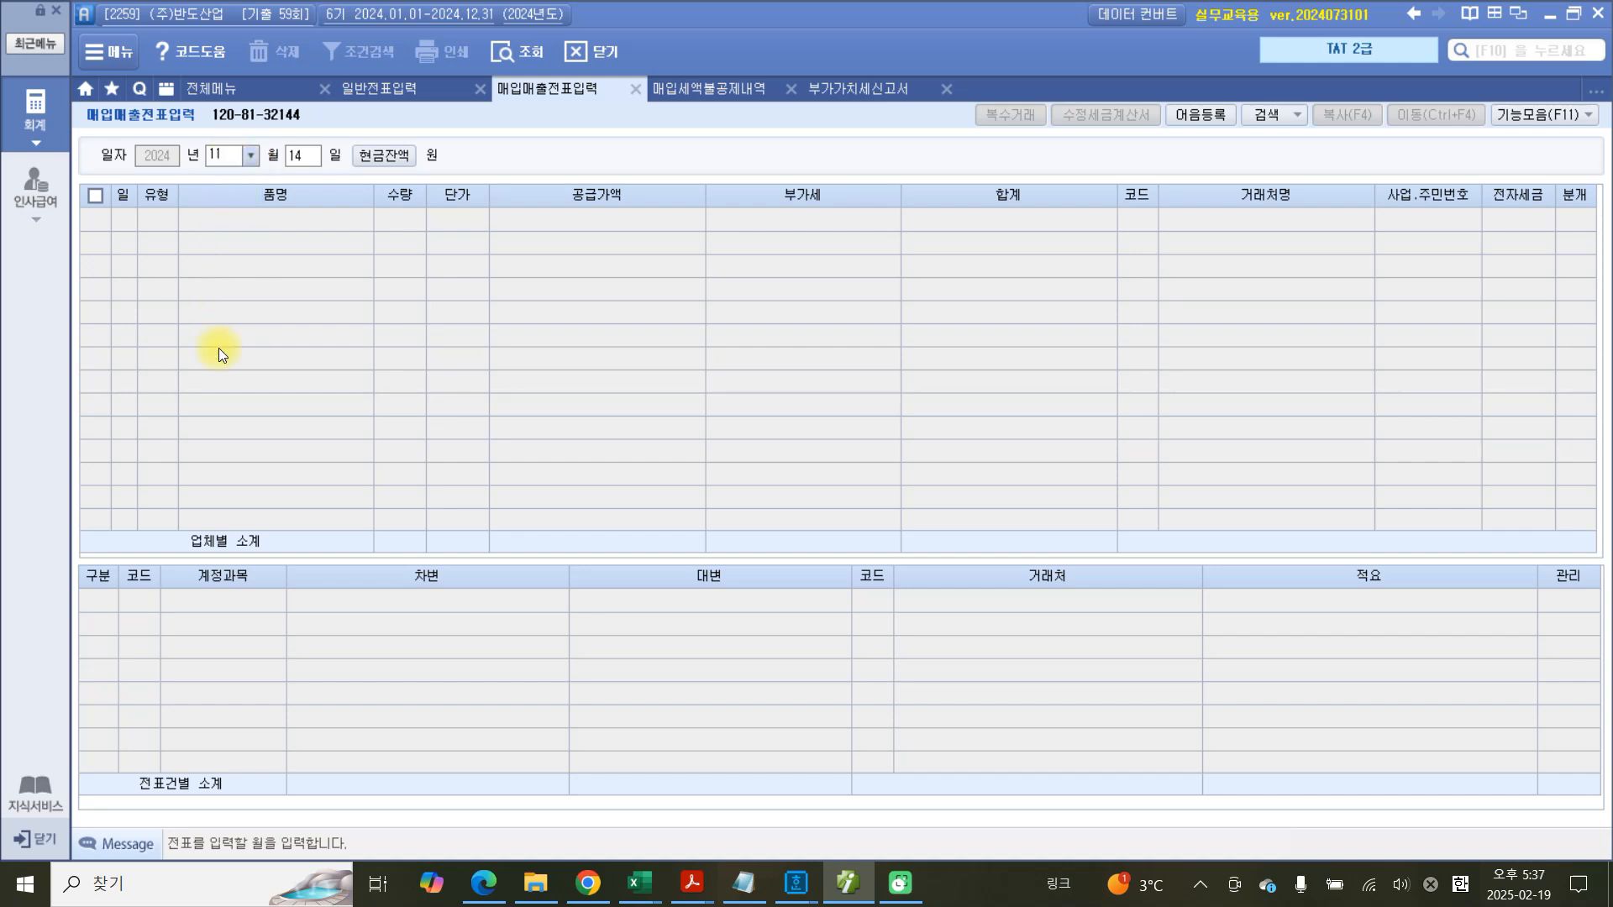
type("07")
key("Return")
key("Return")
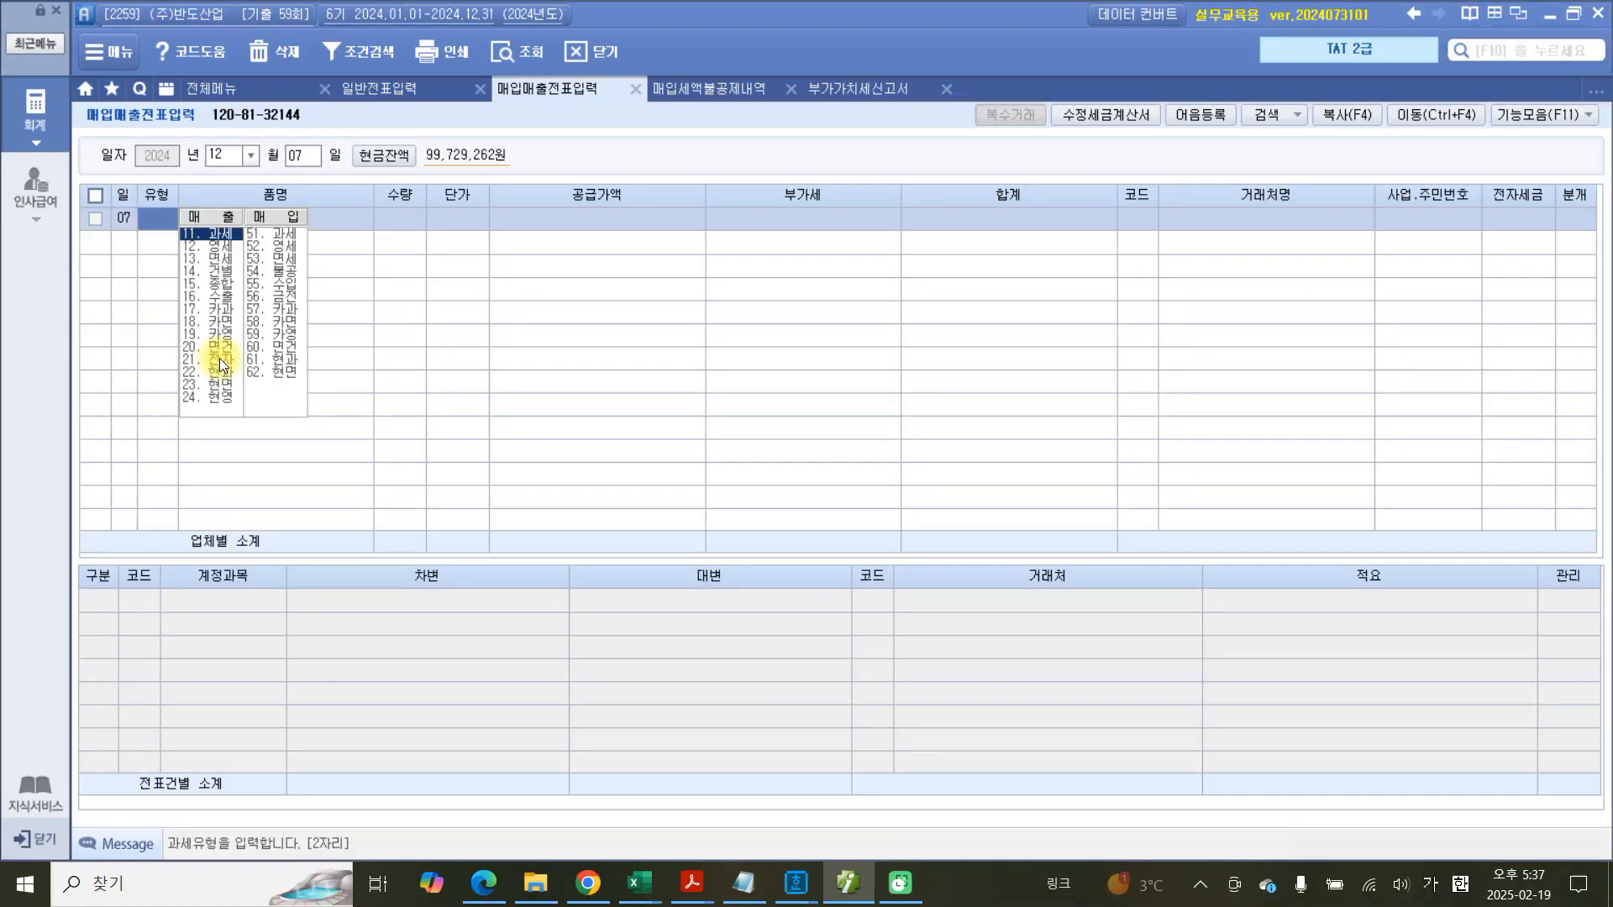
type("61")
key("Return")
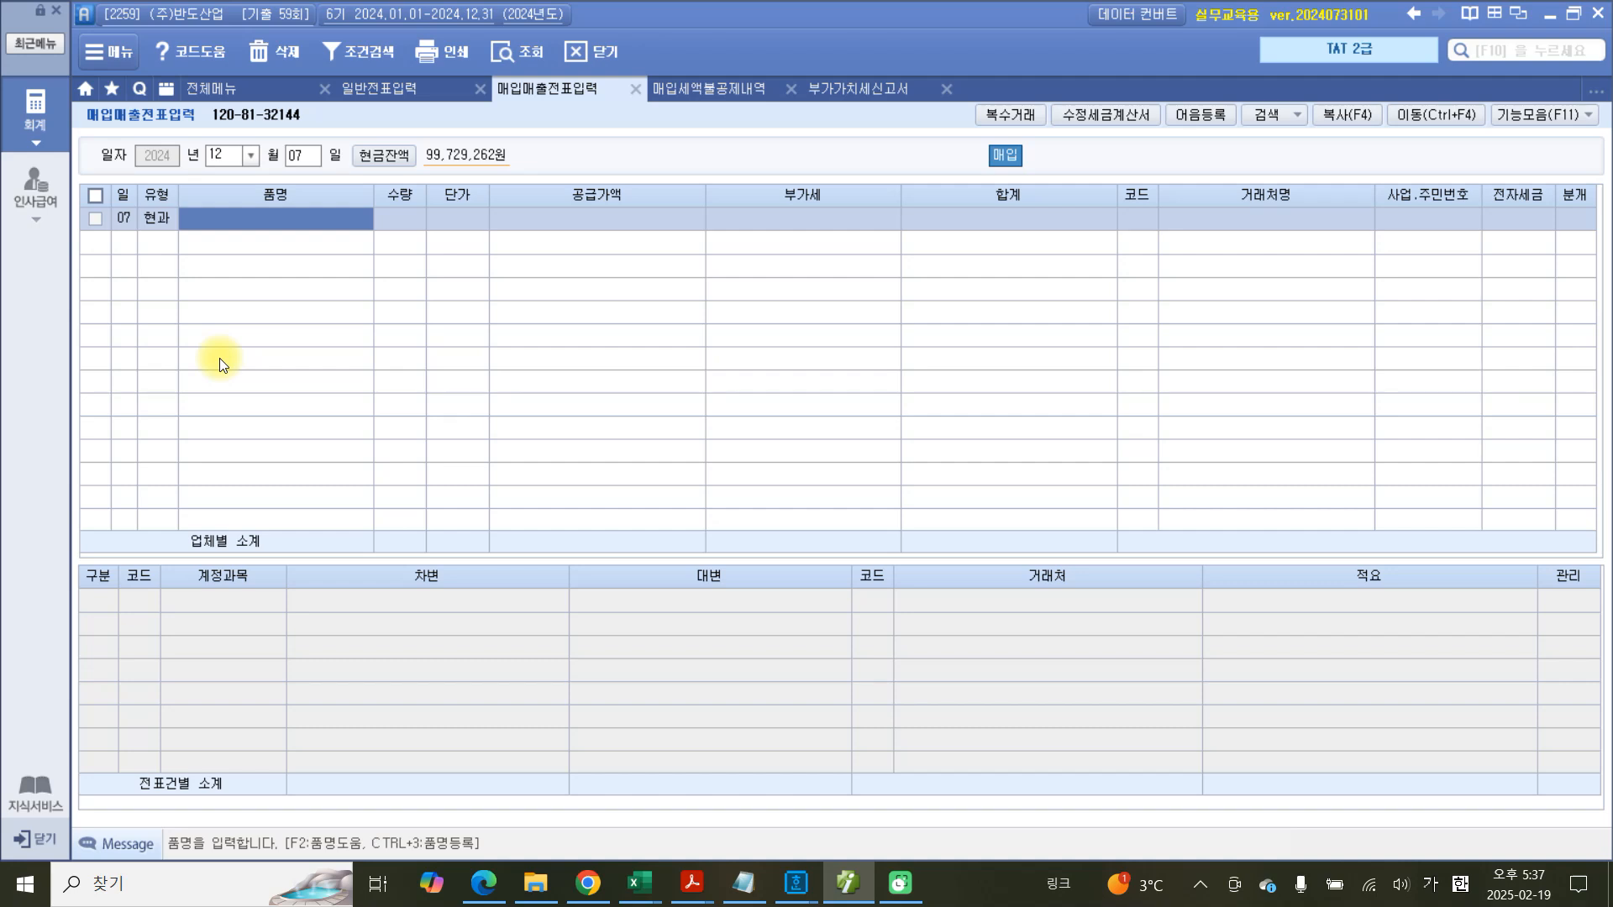
Enter the item name 복사기 with a supply value of 1,500,000 and VAT of 150,000, leaving quantity and unit price blank.
type("복삭")
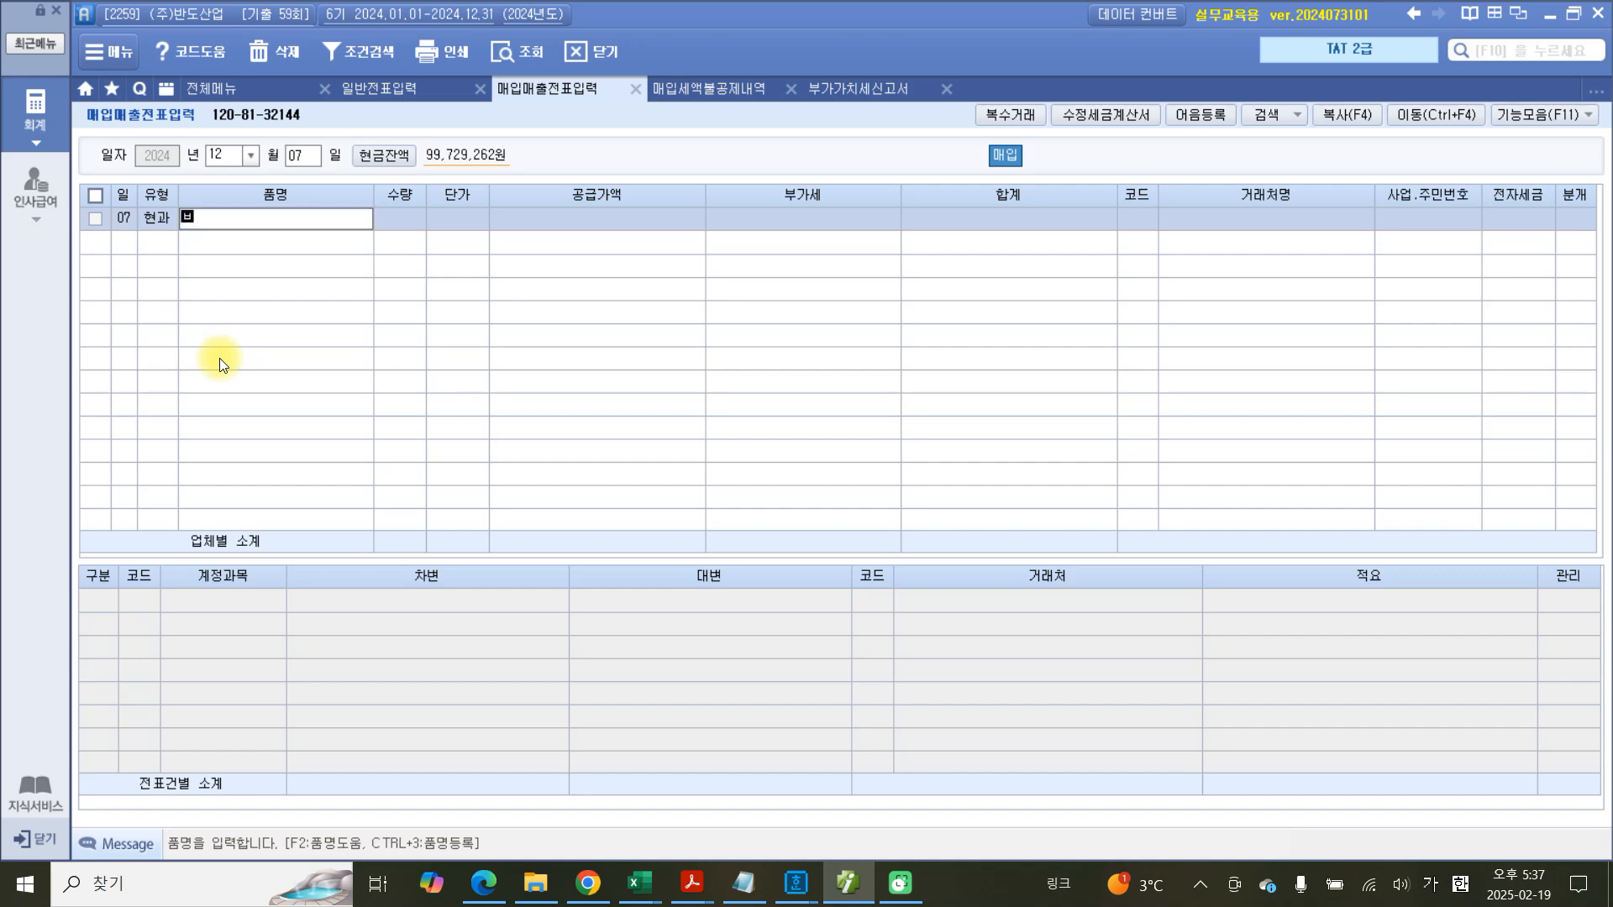
type("기")
key("Return")
key("Return")
key("Return")
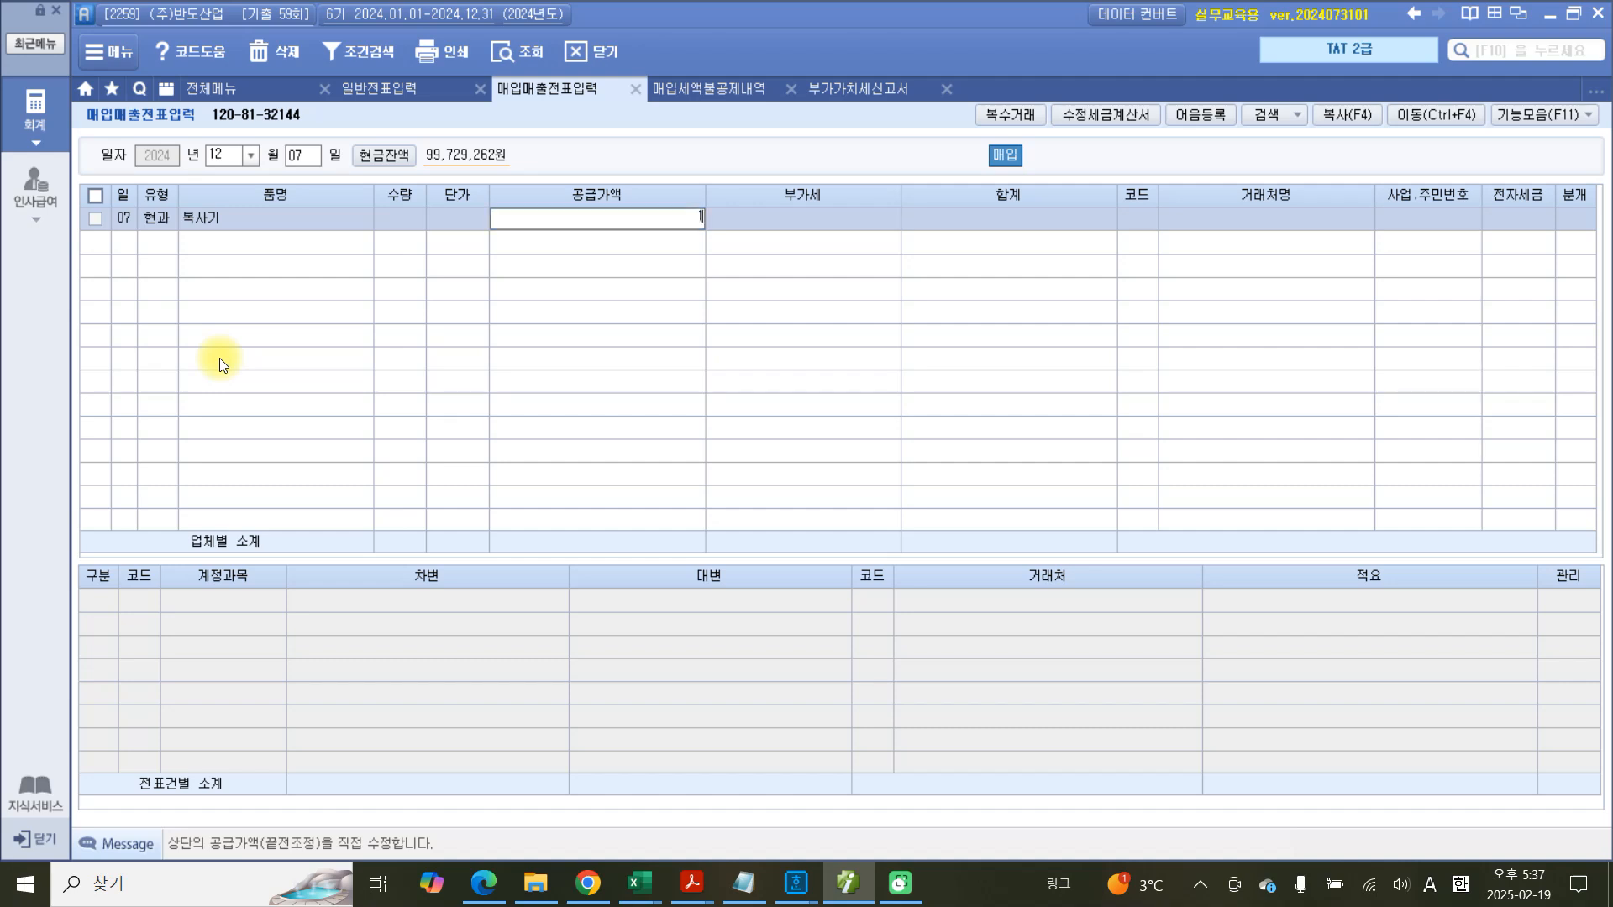
type("1600000")
key("Return")
key("Return")
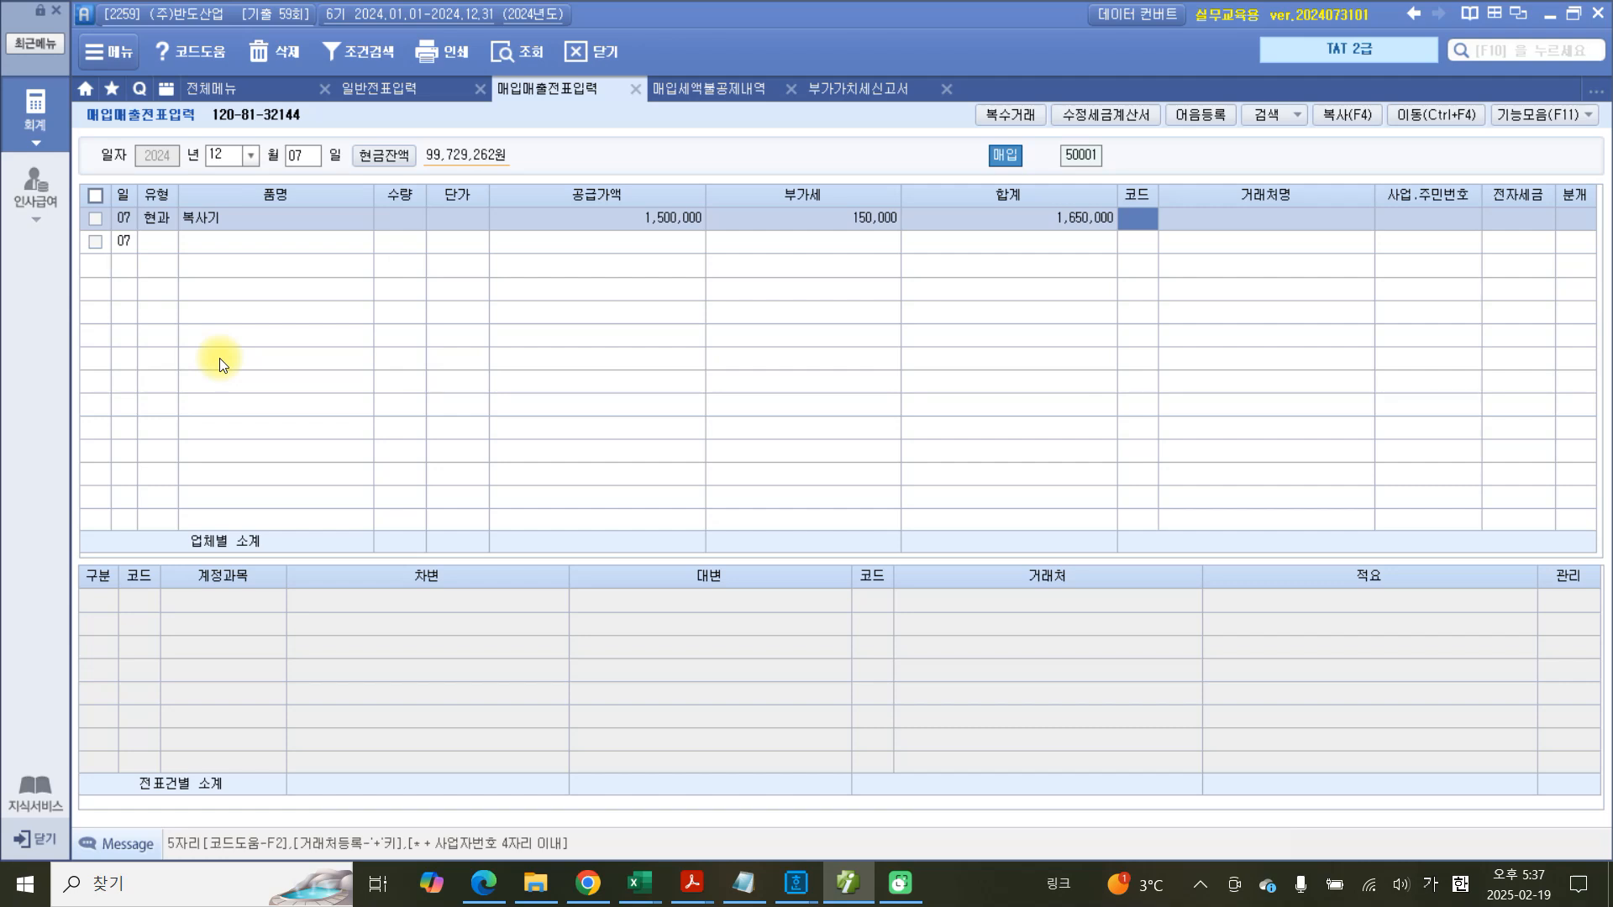
Set the December 7 voucher's trading partner to (주)애플전자 and leave the electronic tax invoice field blank.
type("반도")
key("BackSpace")
key("BackSpace")
type("애플")
key("Return")
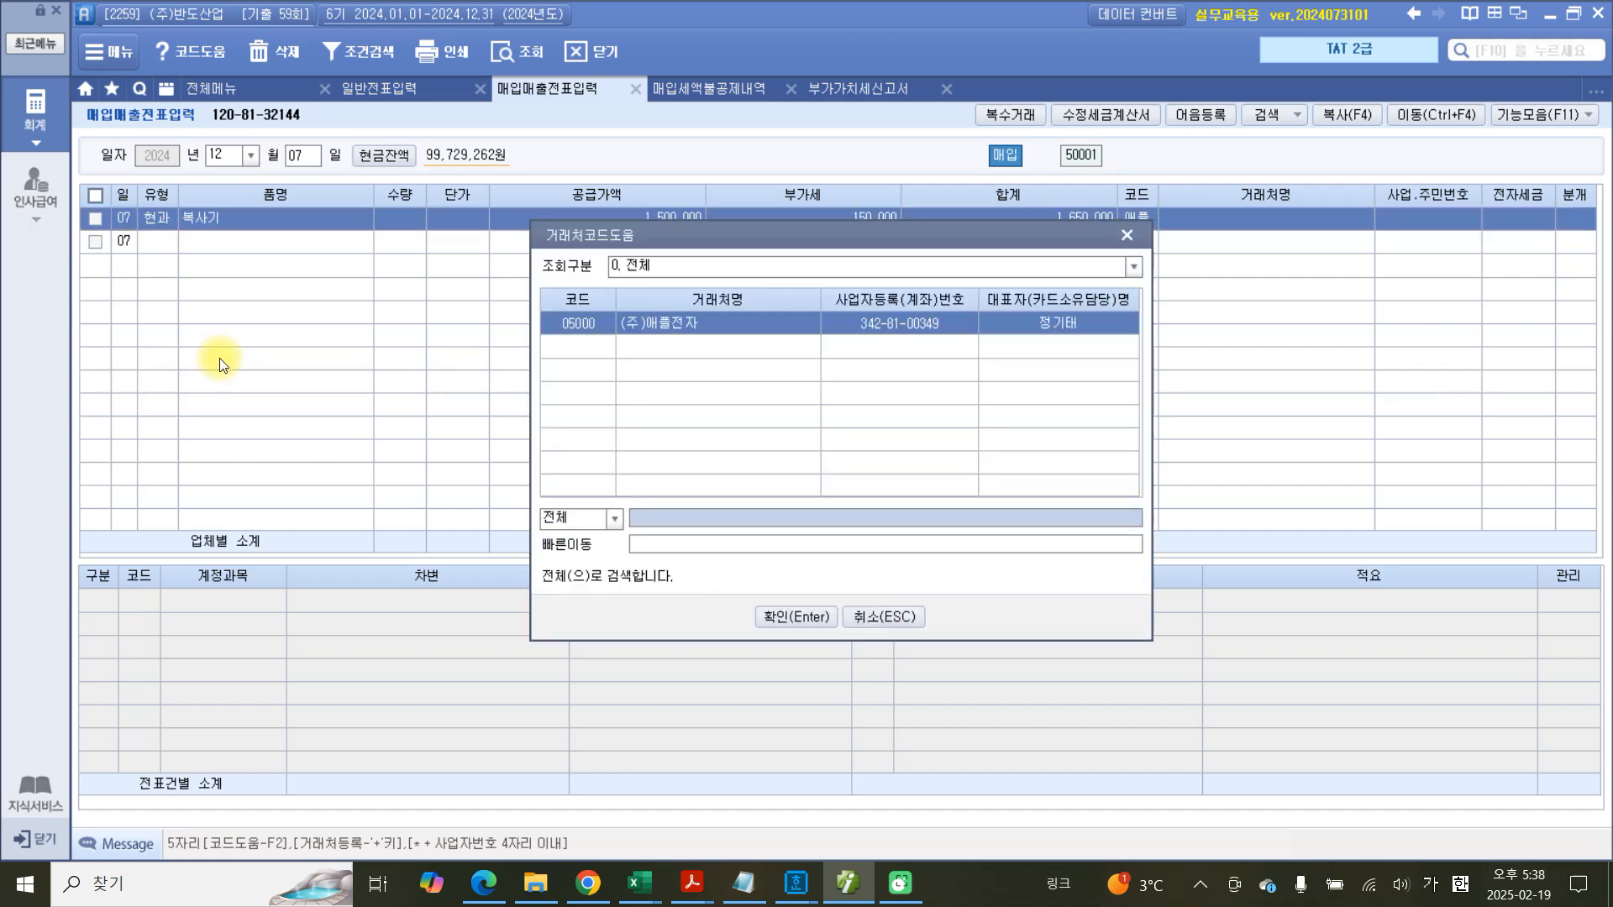
key("Return")
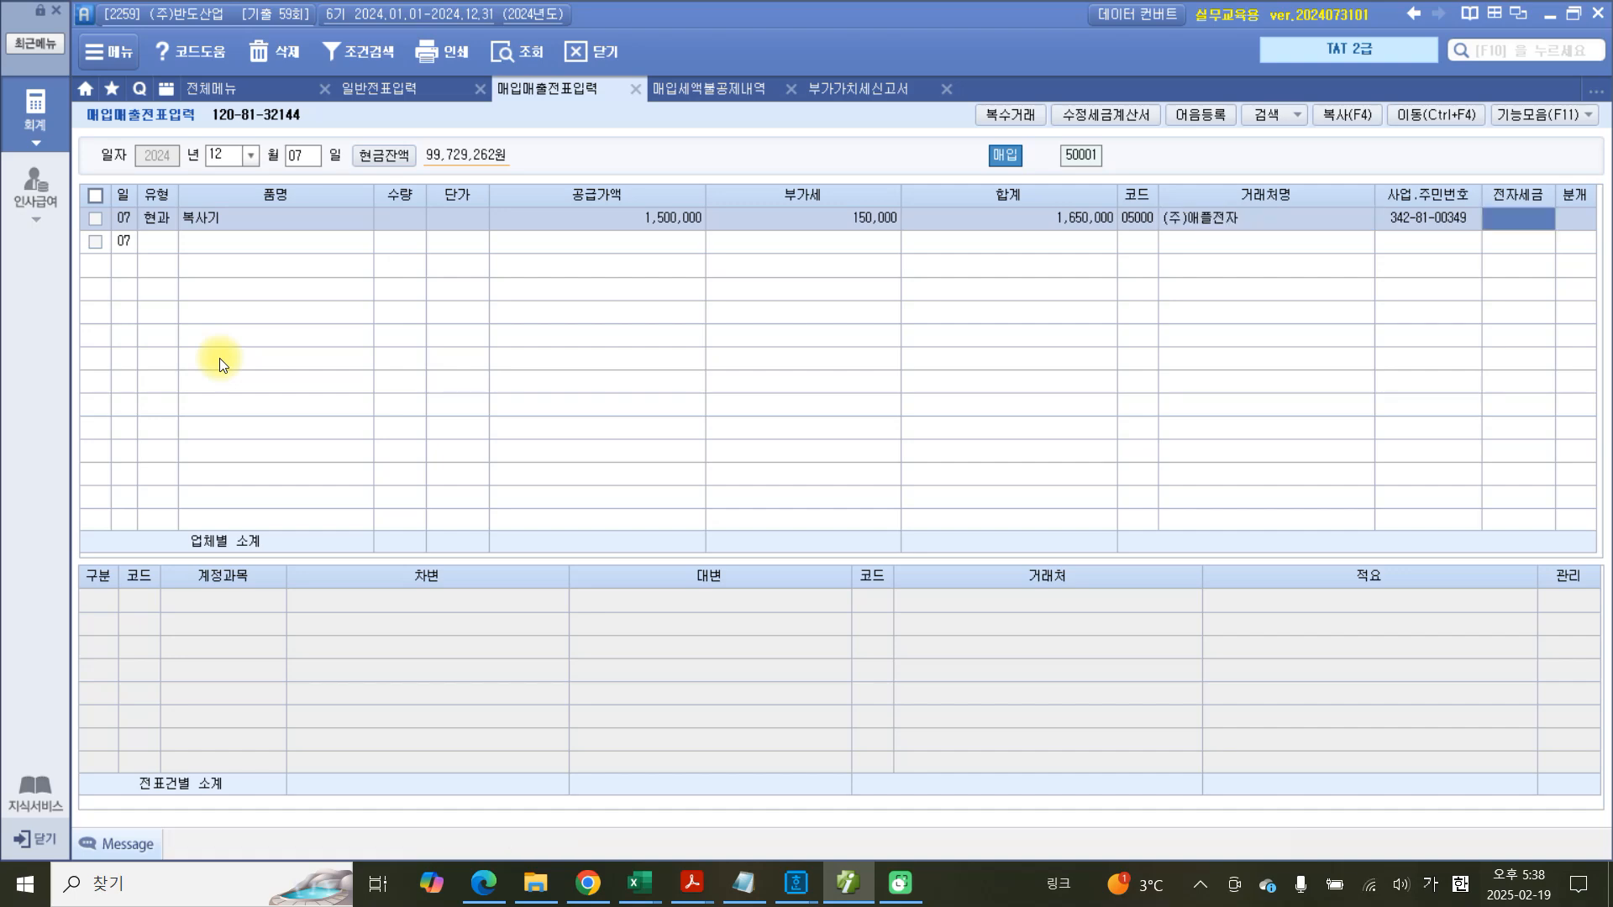
key("Return")
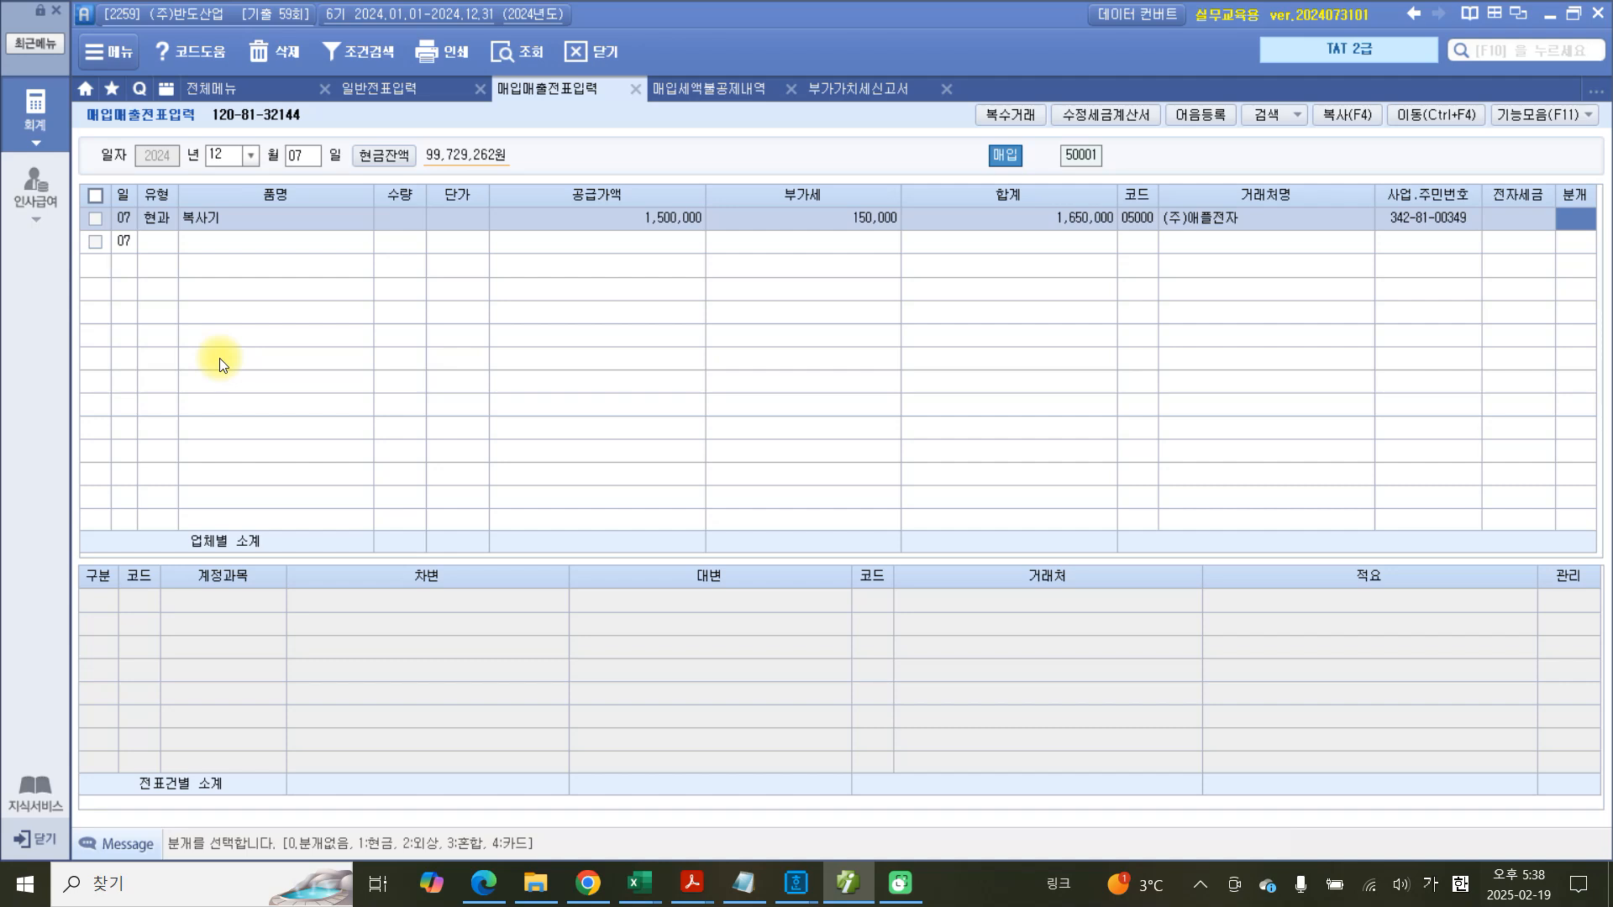
Choose 현금 as the December 7 voucher's journal type and change its 원재료 account to 212 비품.
type("1")
key("Return")
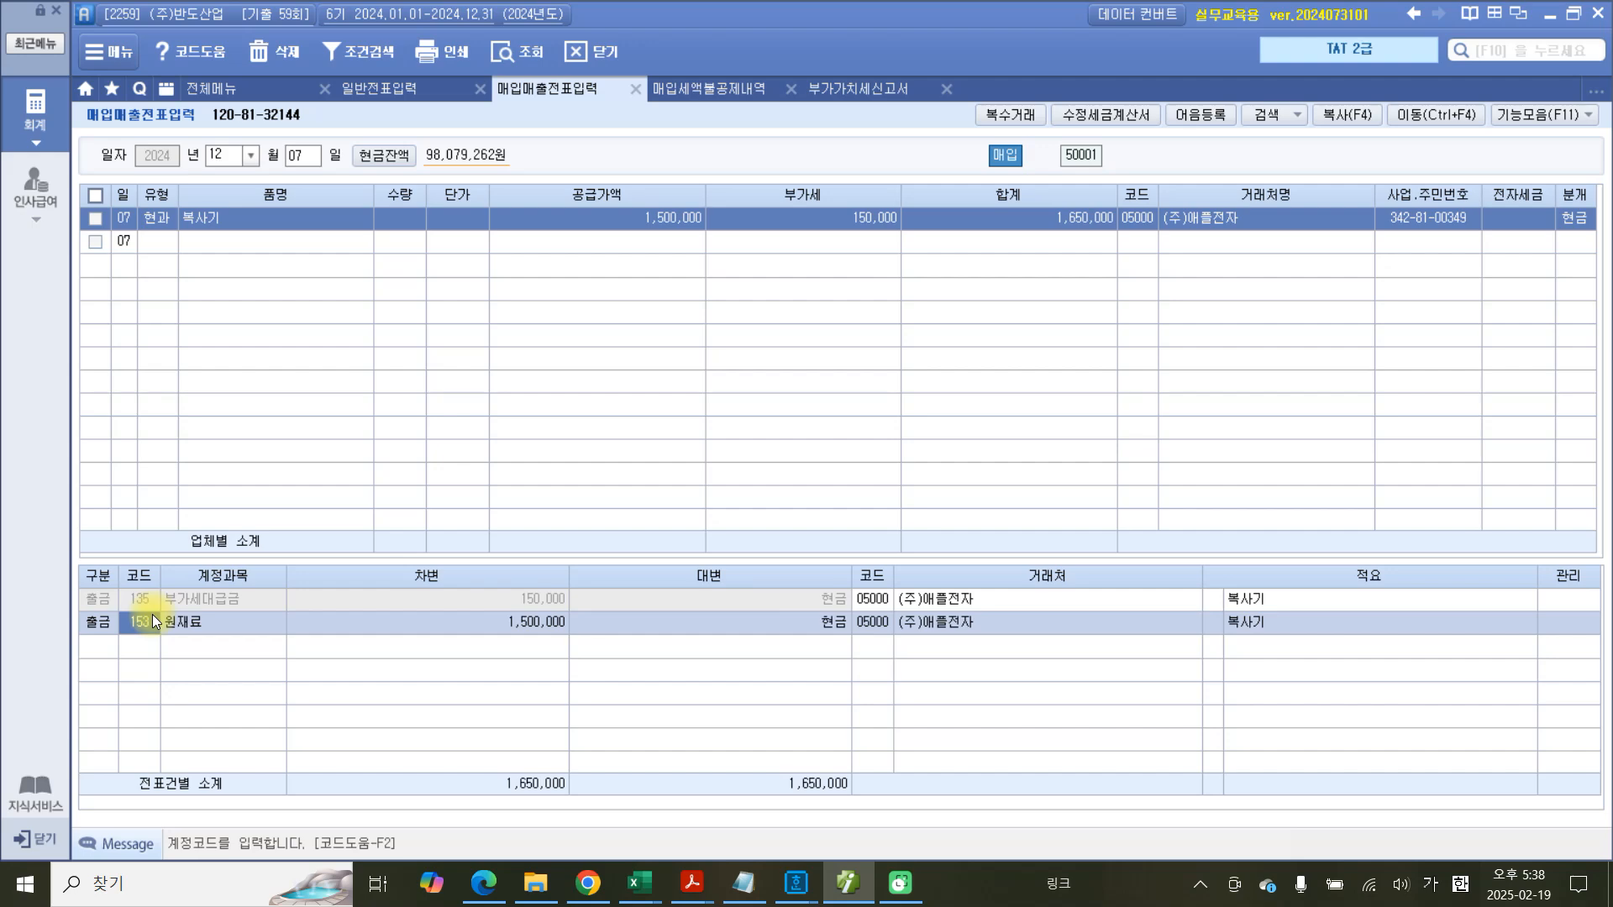
type("비품")
key("Return")
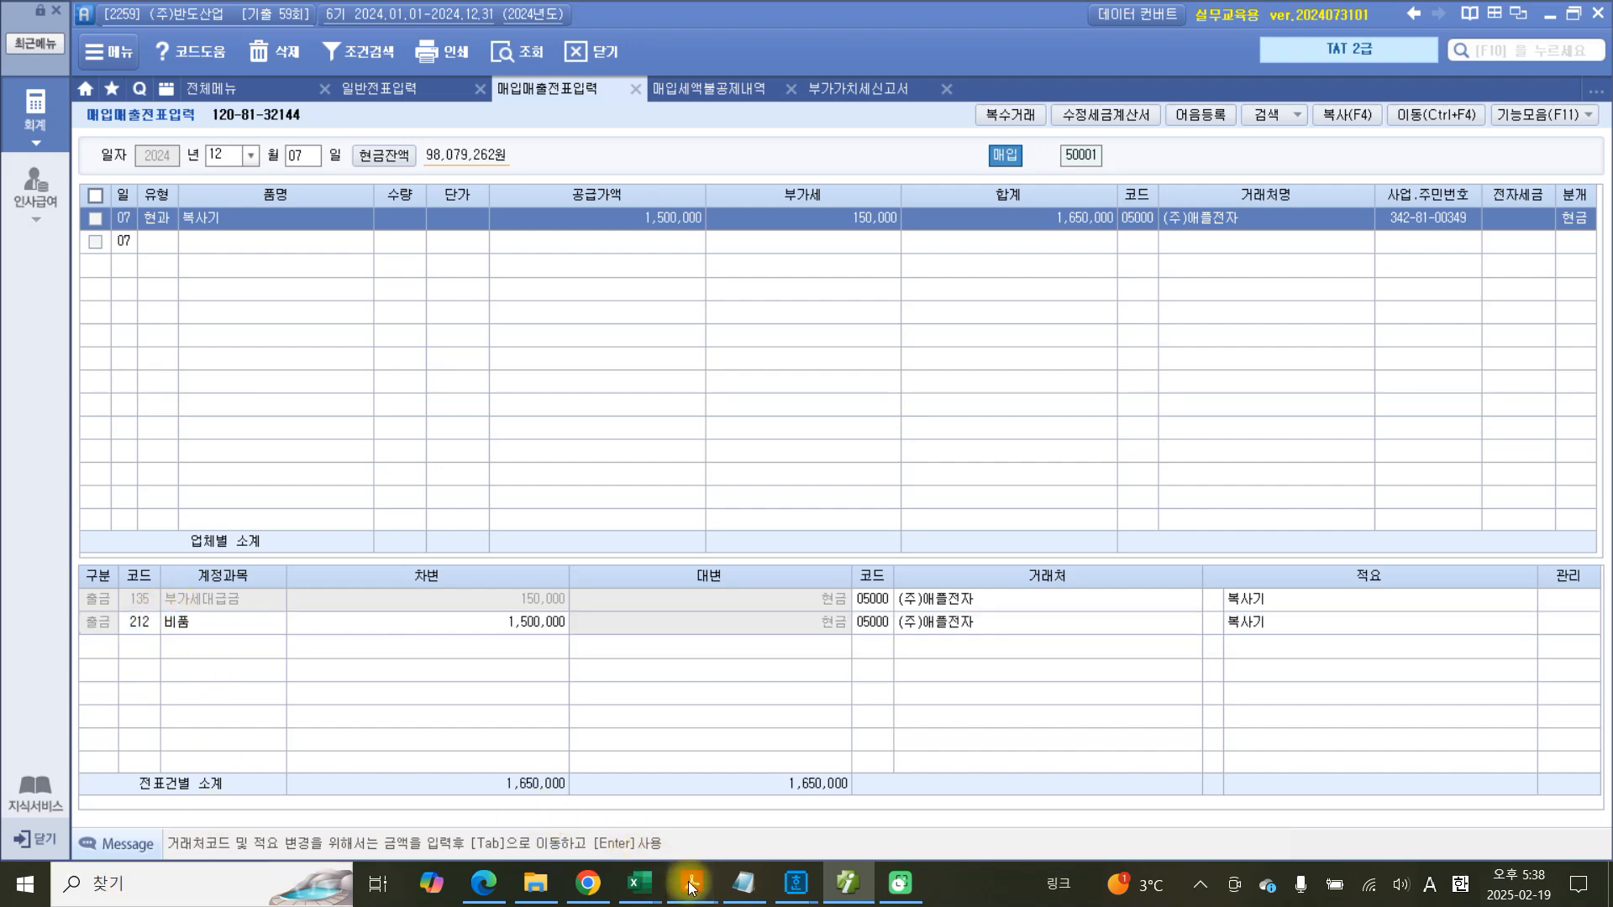
Switch to the exam PDF in Acrobat and read the 수행과제 requirement on the 건물등감가상각자산취득명세서.
mouse_move(689, 886)
left_click(857, 781)
scroll(865, 709, "down", 1)
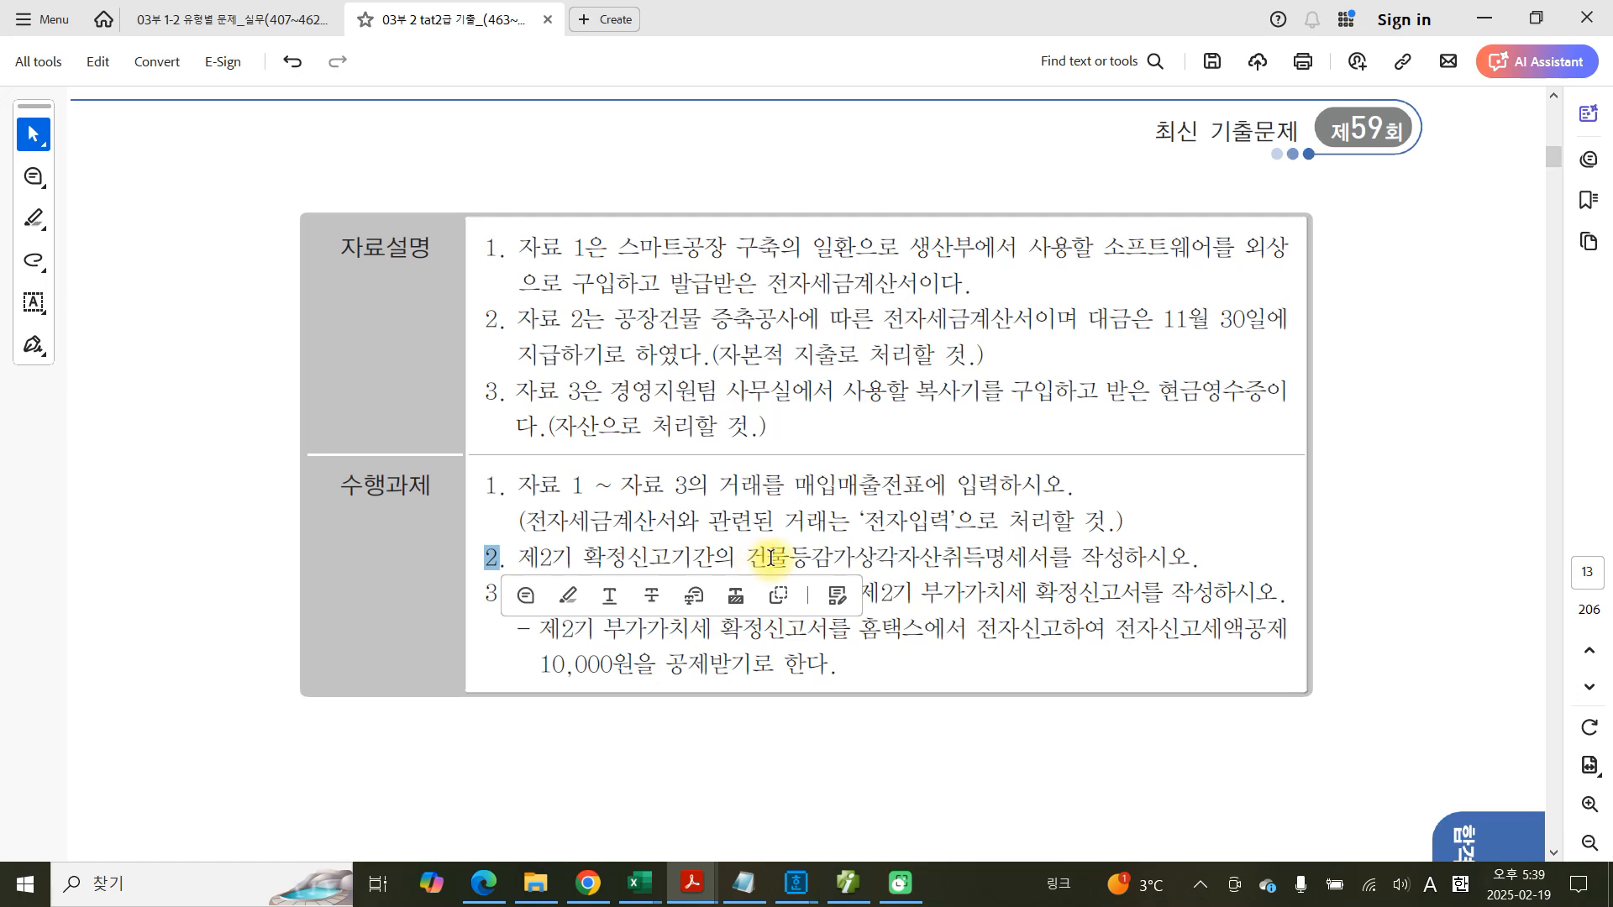
left_click(819, 558)
left_click_drag(746, 559, 1050, 559)
left_click(1109, 598)
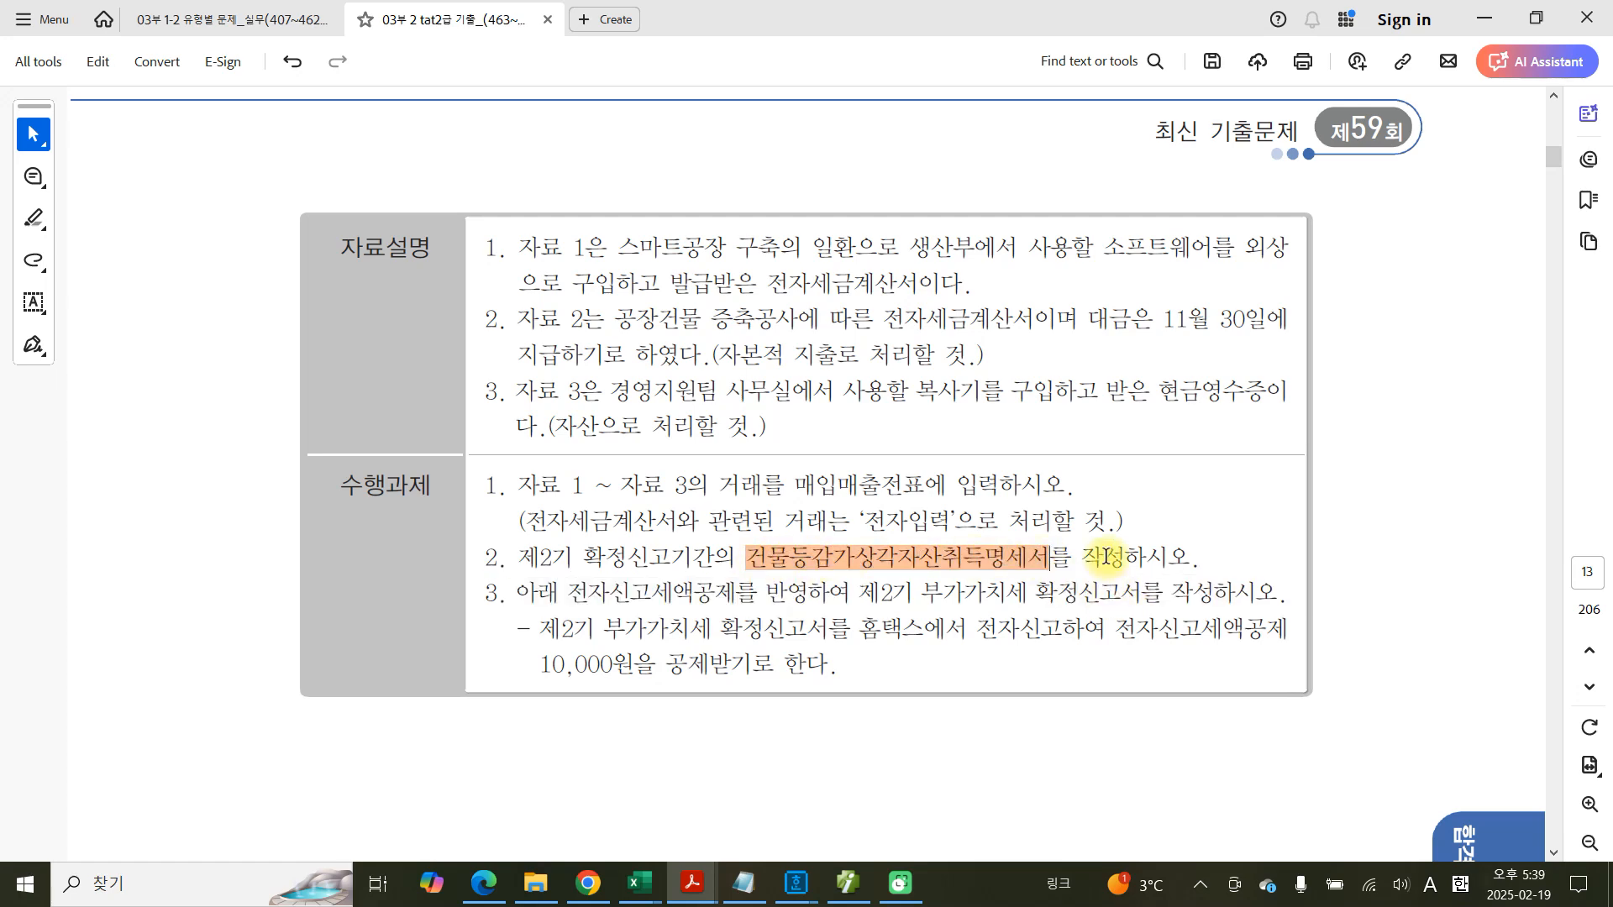
Return to the accounting program, open the 건물등감가상각자산취득명세서 and set its period to October through December 2024.
left_click(857, 889)
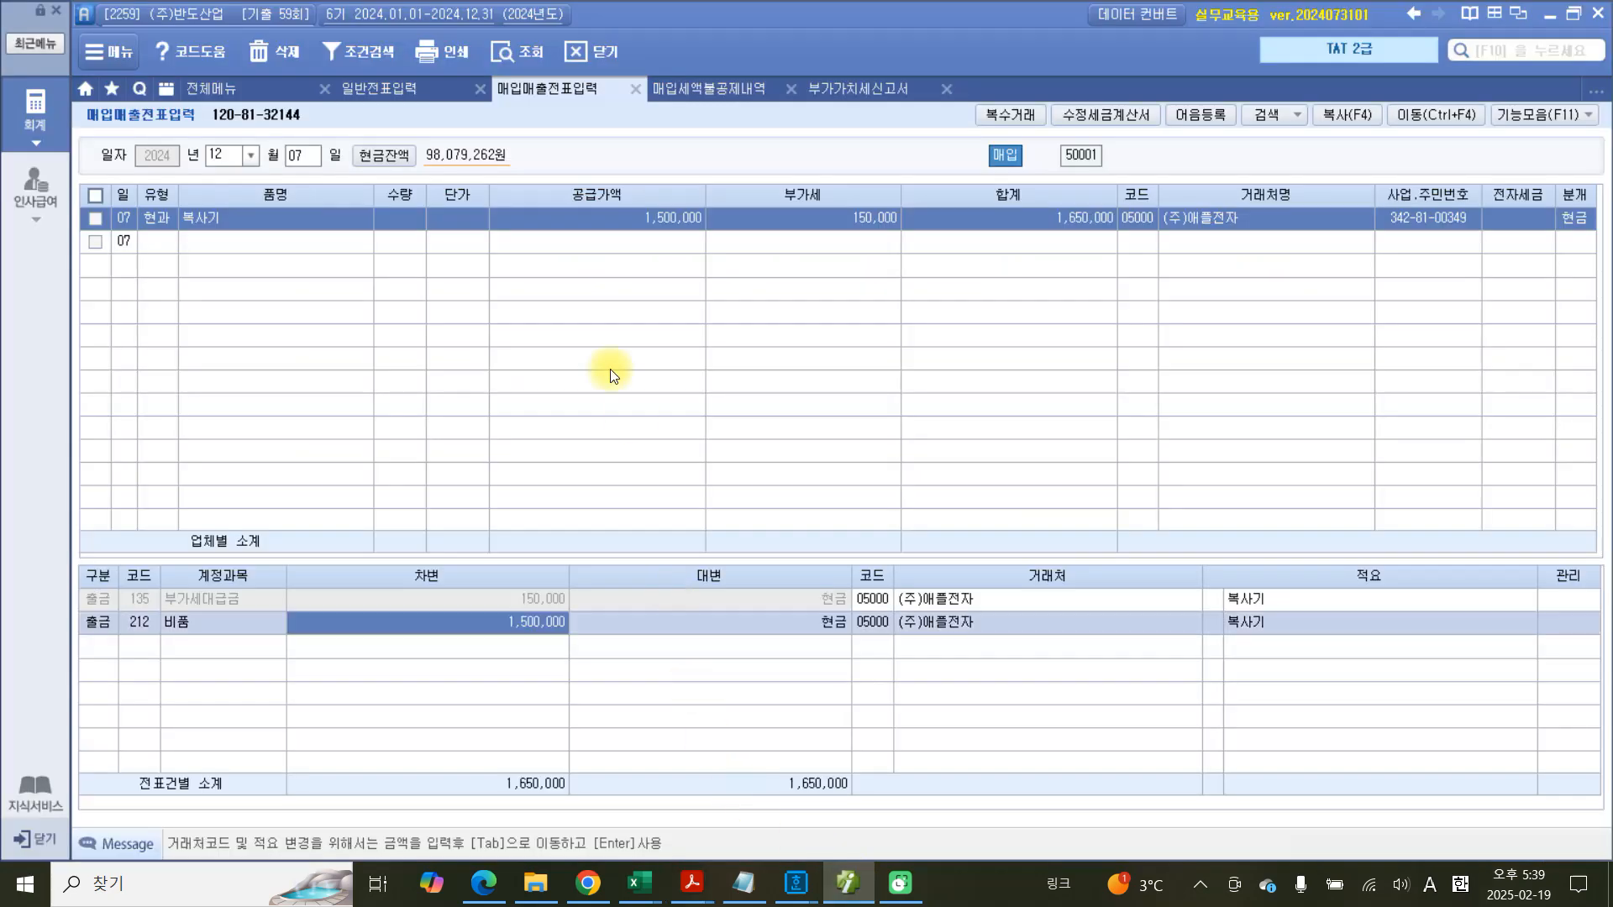
left_click(36, 116)
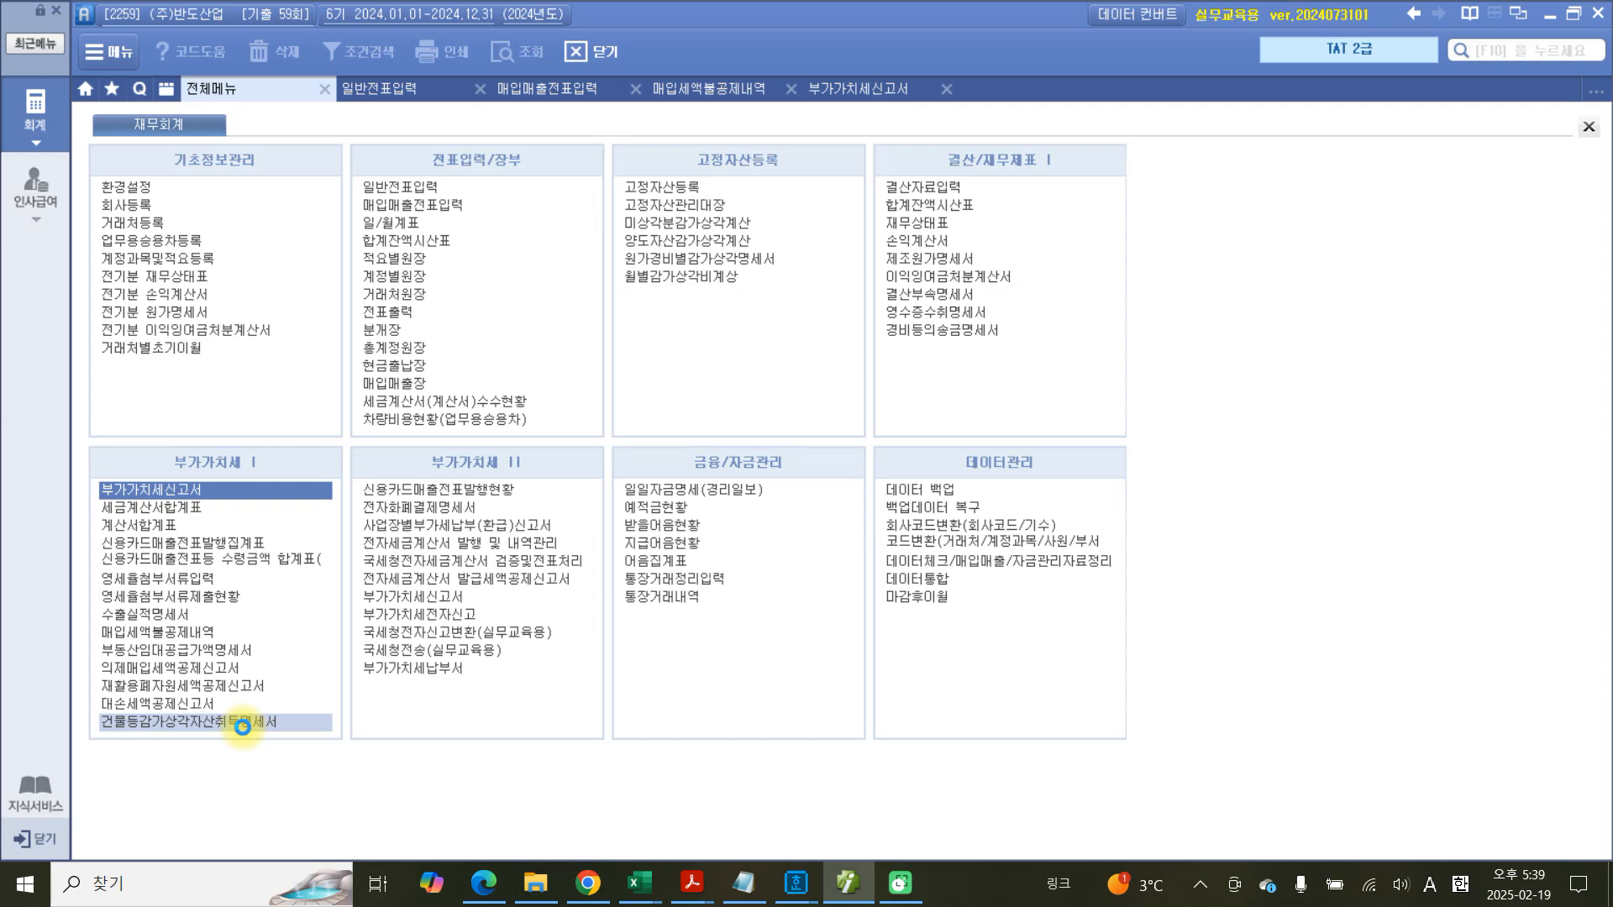
left_click(242, 723)
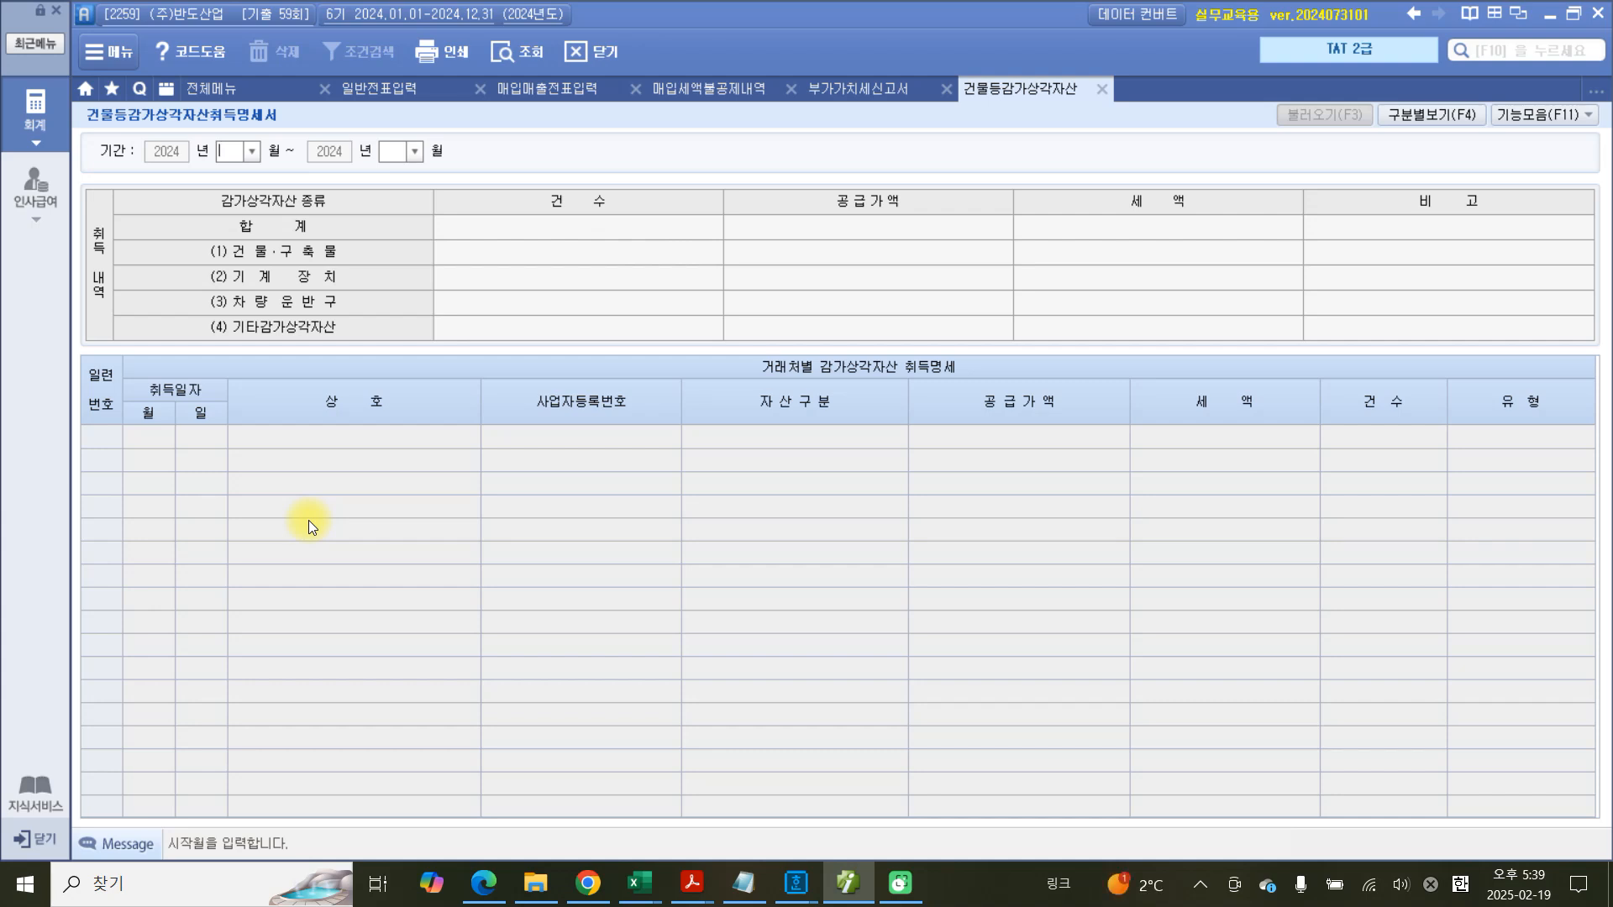
type("1012")
key("Return")
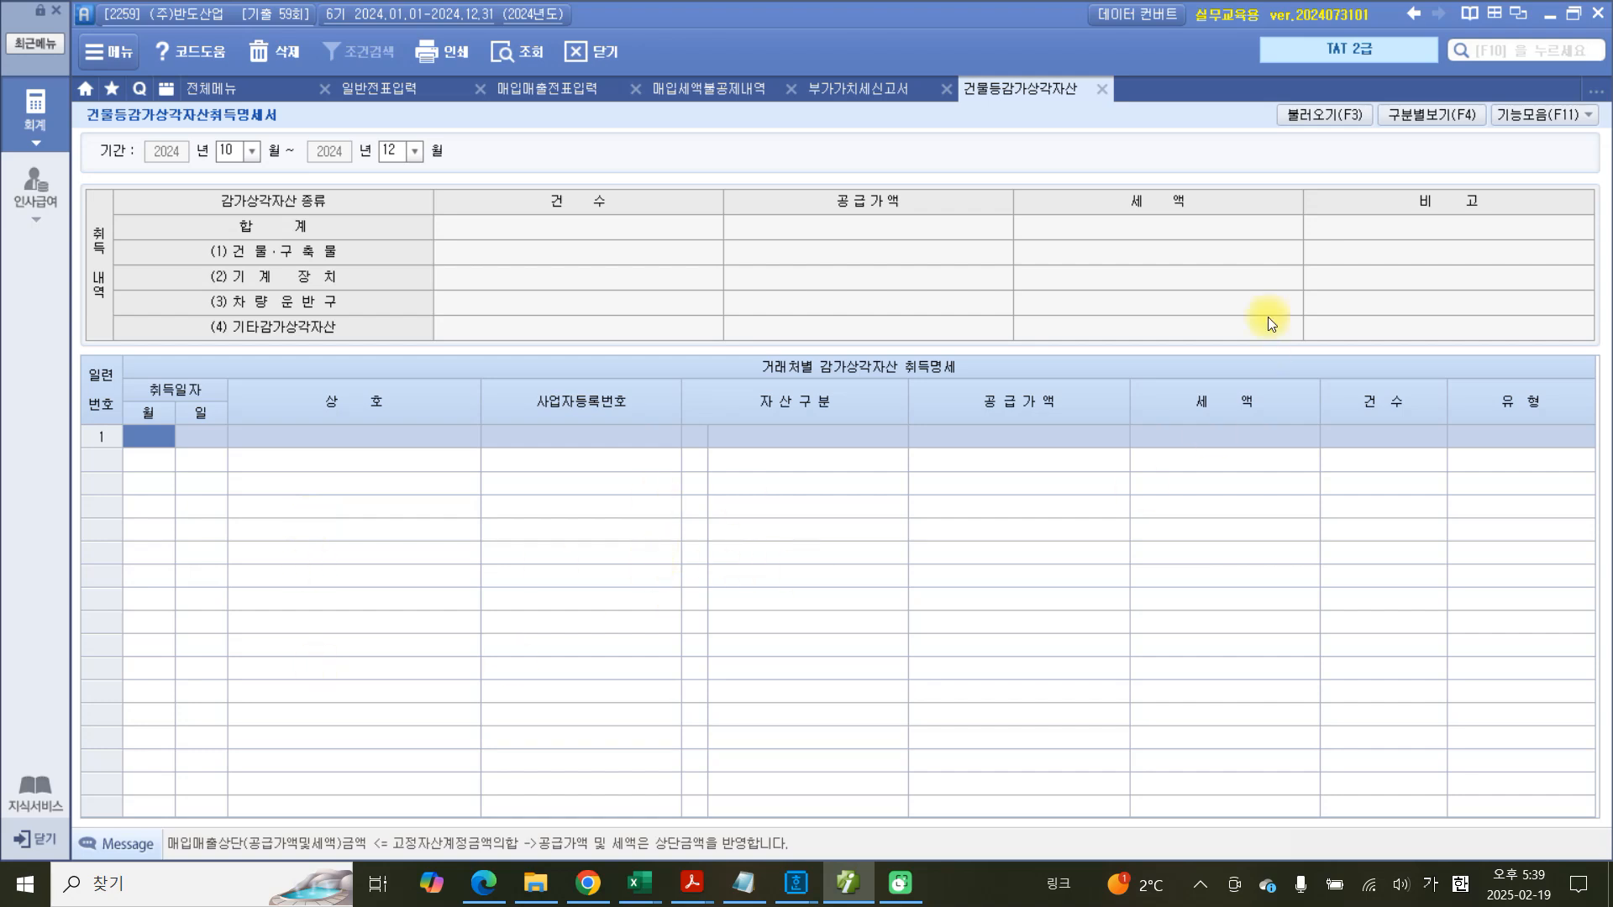
Load the depreciable-asset acquisition data from the October–December vouchers using the preset account codes, replacing any existing data.
left_click(1328, 119)
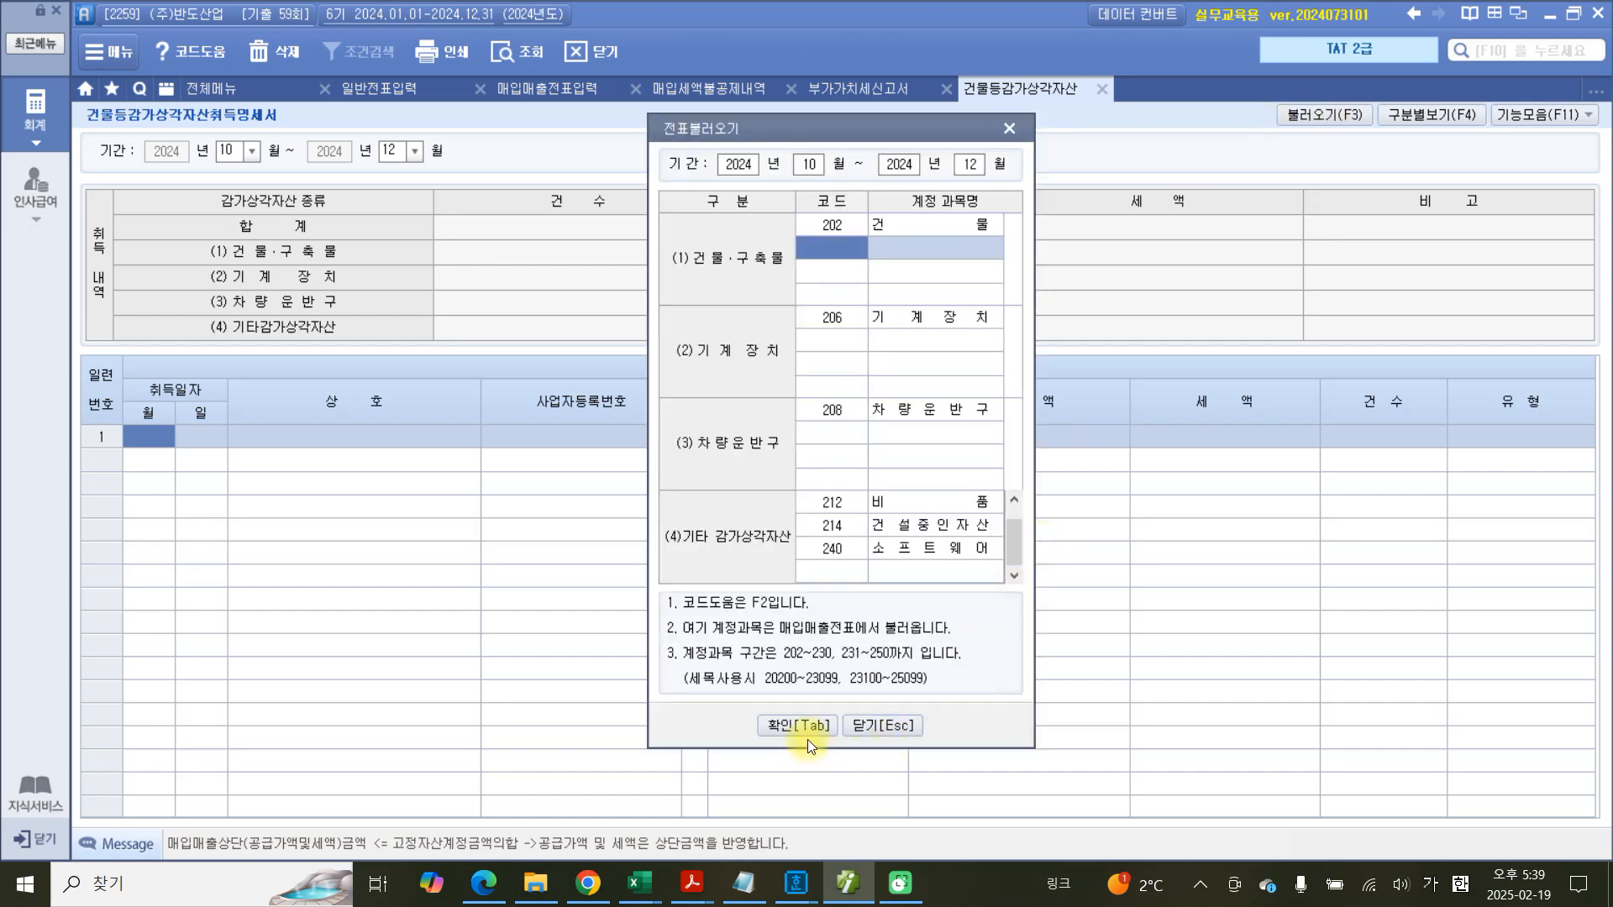
left_click(803, 729)
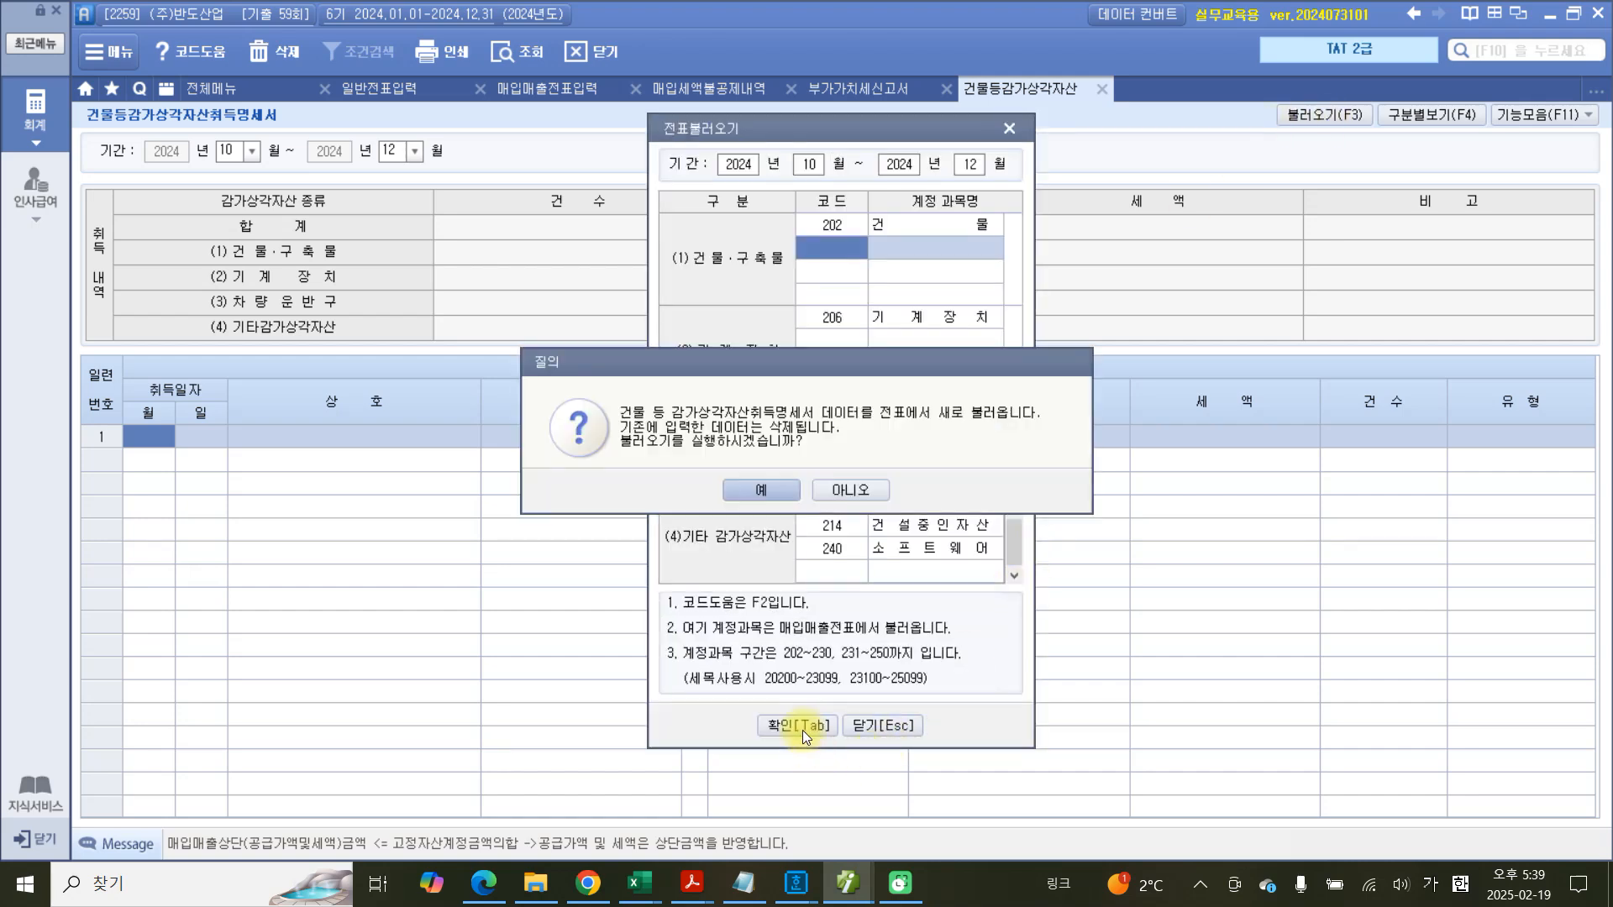
left_click(751, 491)
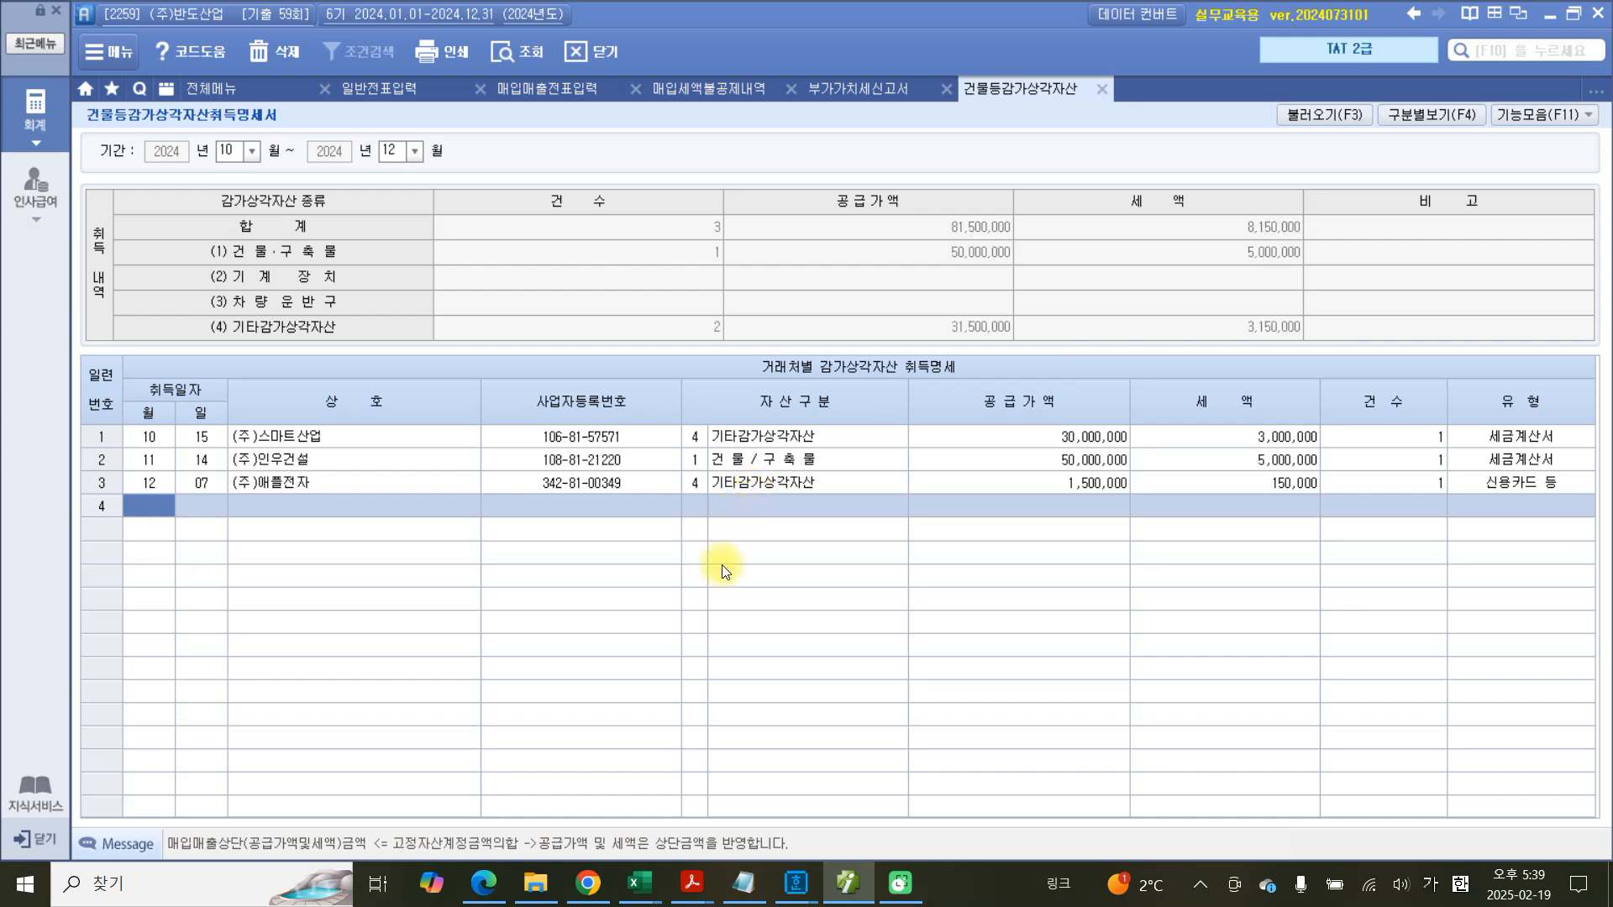
type("12")
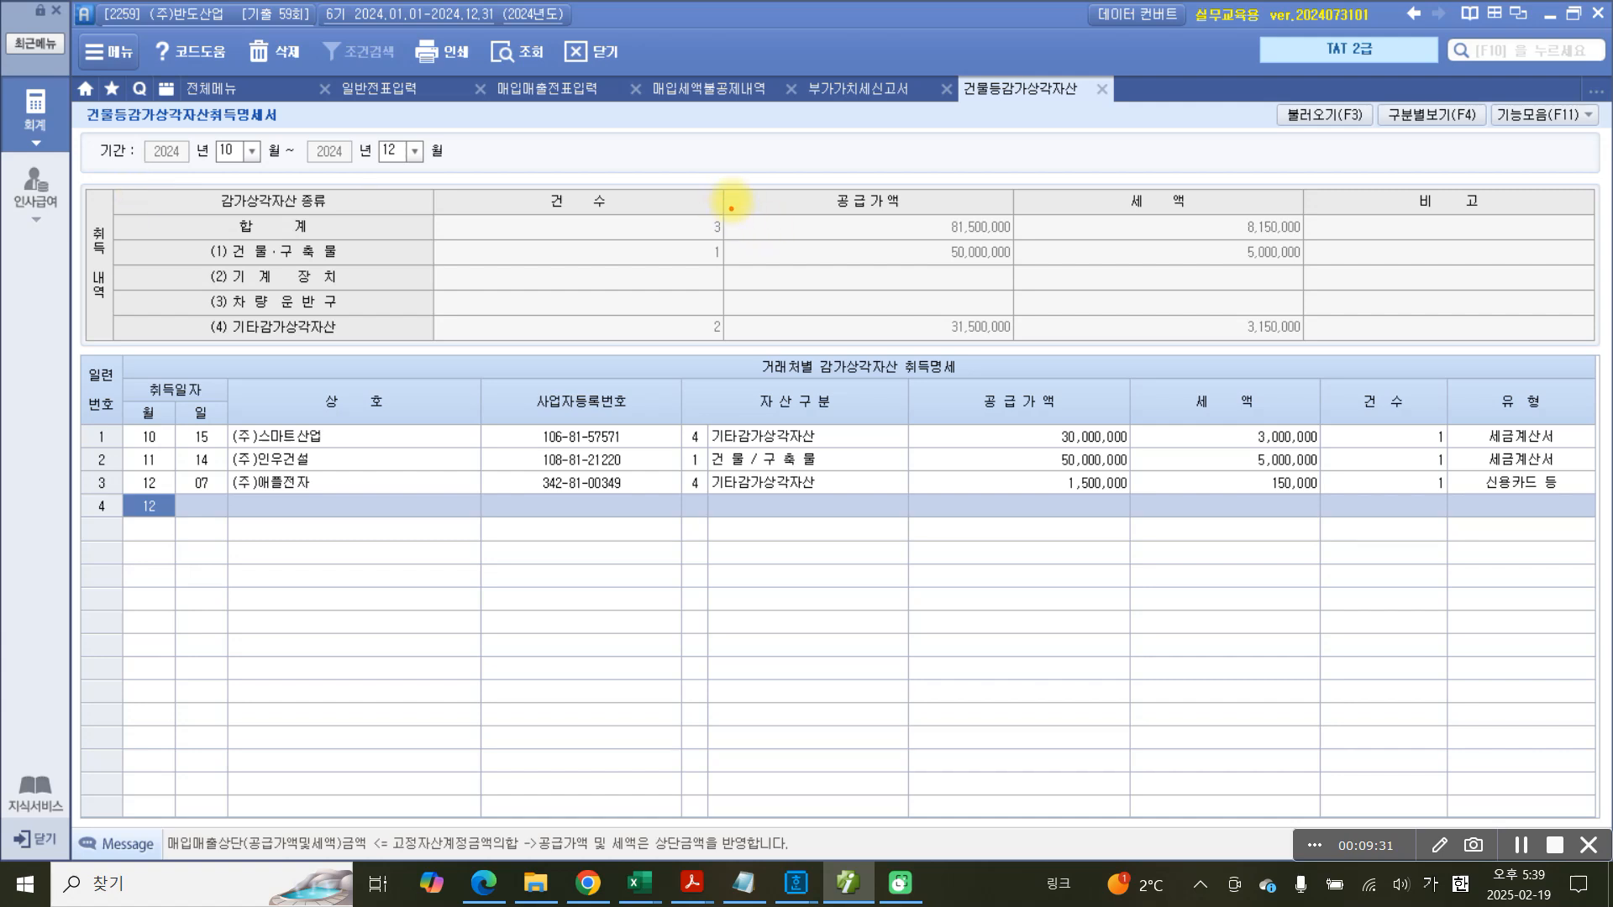
left_click_drag(724, 189, 1014, 242)
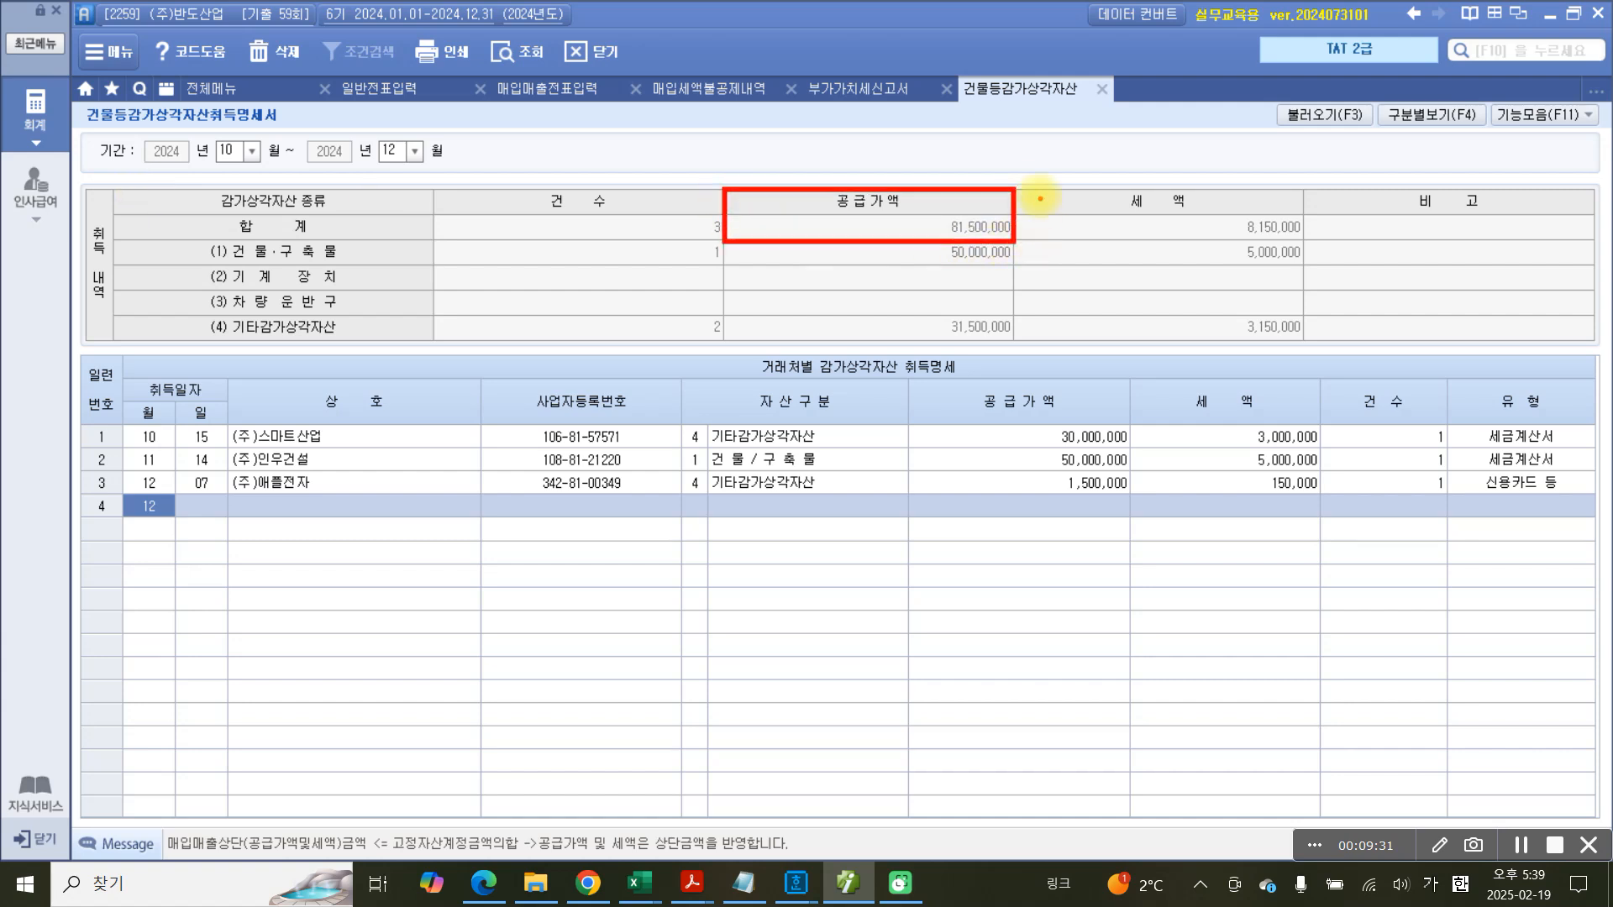
mouse_move(1018, 184)
left_mouse_down()
mouse_move(1210, 246)
mouse_move(1332, 247)
mouse_move(1304, 243)
left_mouse_up()
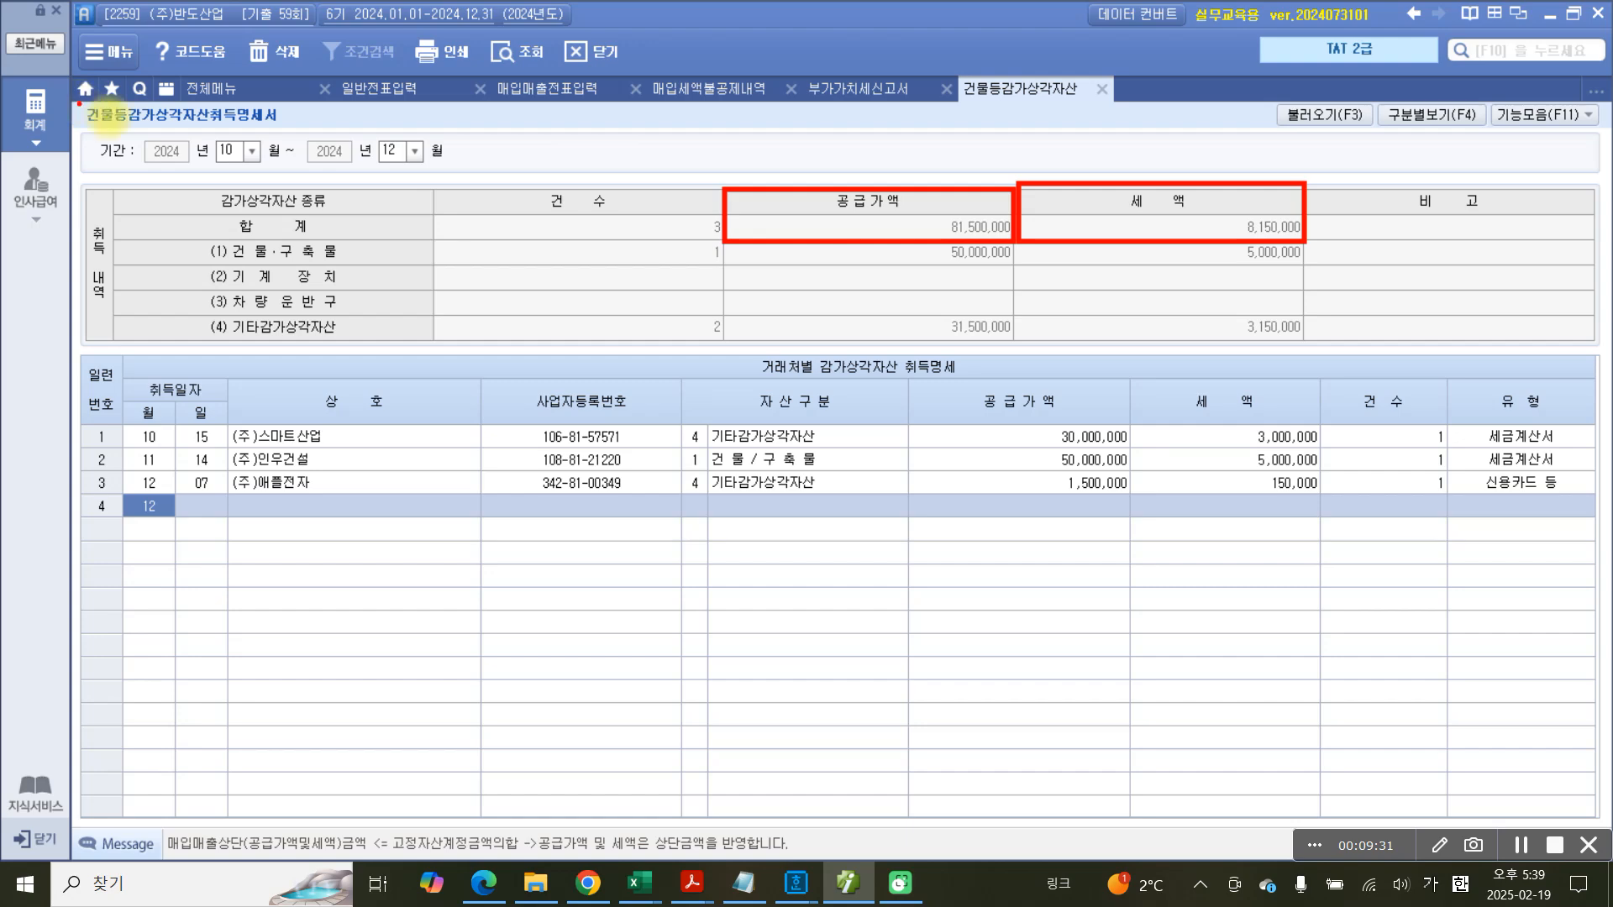
left_click_drag(78, 103, 304, 126)
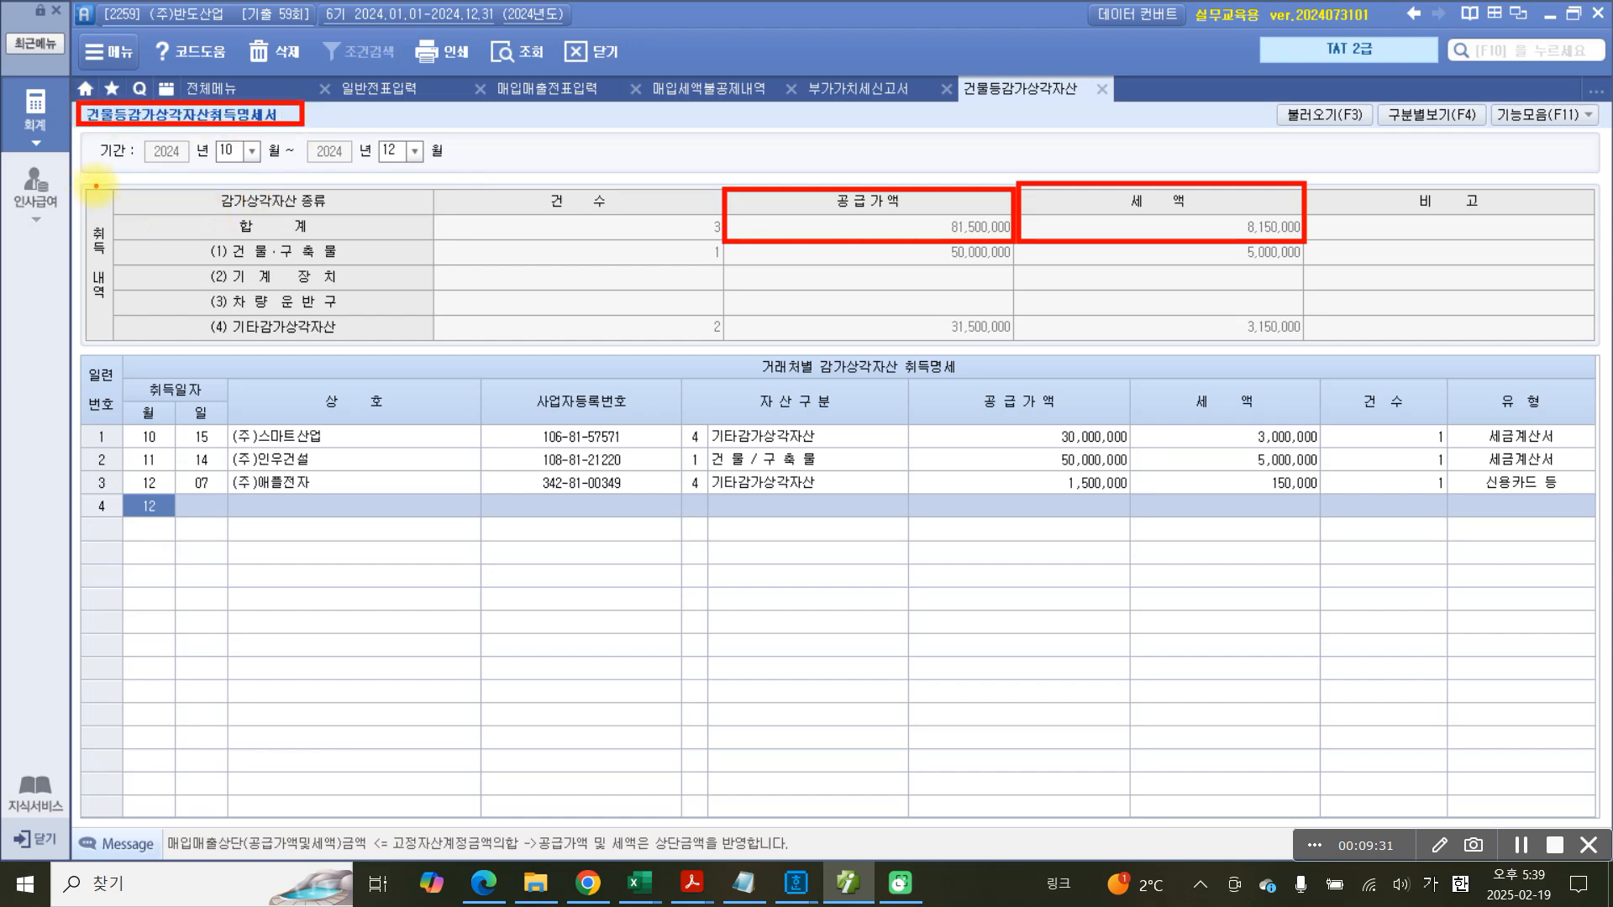
mouse_move(91, 181)
left_mouse_down()
mouse_move(118, 210)
mouse_move(1606, 250)
left_mouse_up()
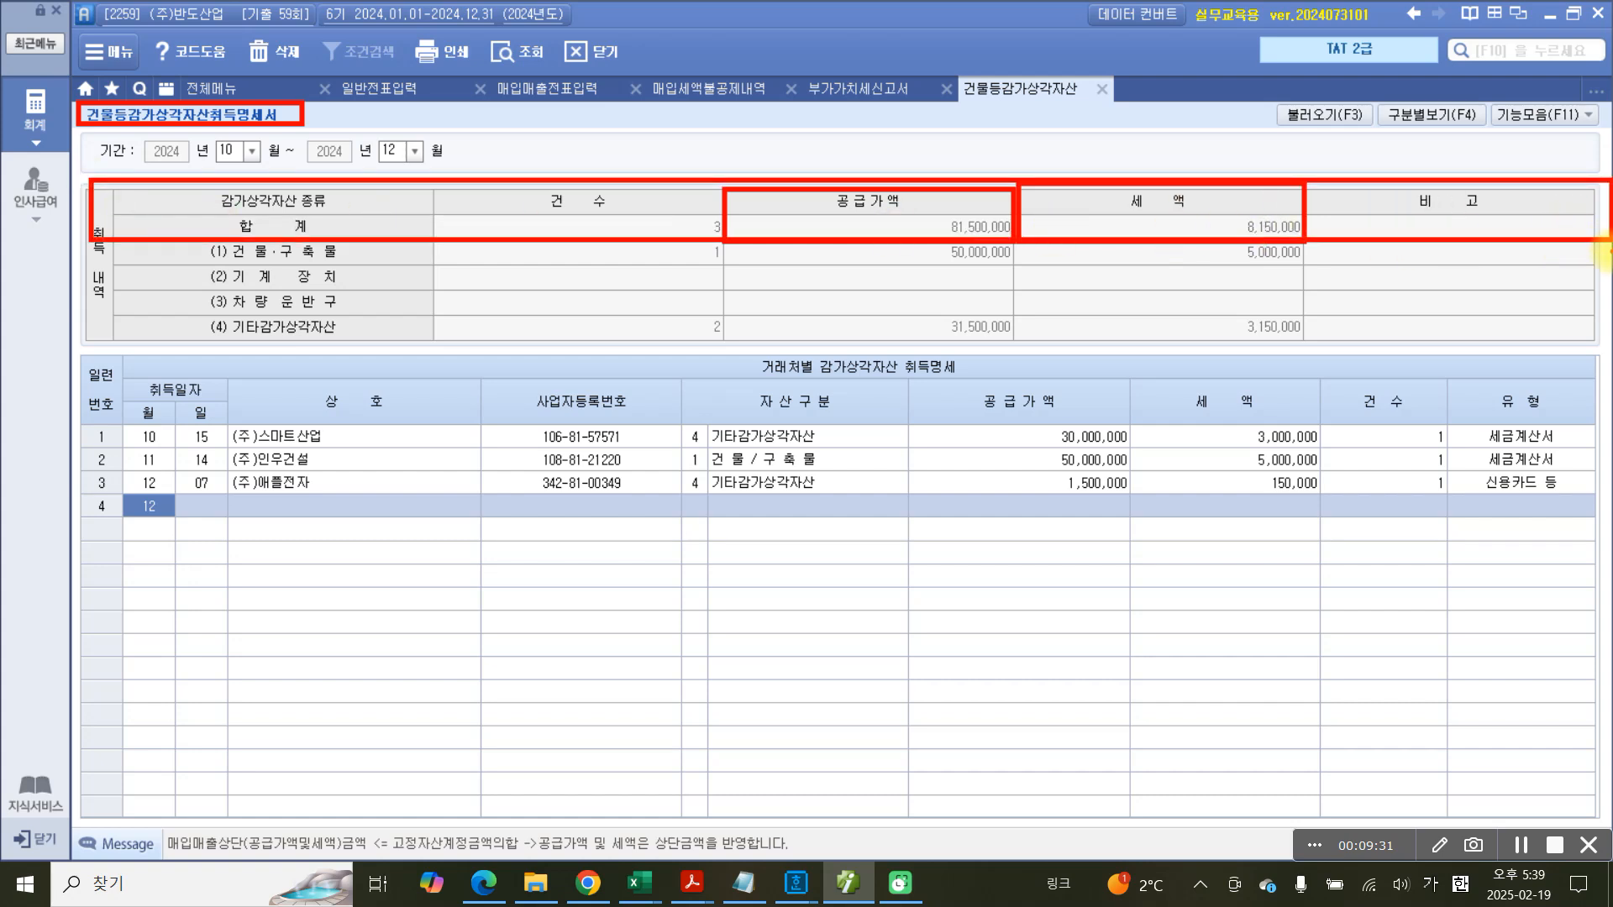
left_click_drag(769, 157, 754, 254)
mouse_move(994, 166)
left_mouse_down()
mouse_move(1016, 202)
mouse_move(988, 251)
left_mouse_up()
left_click_drag(1060, 166, 1061, 257)
left_click_drag(1294, 176, 1286, 250)
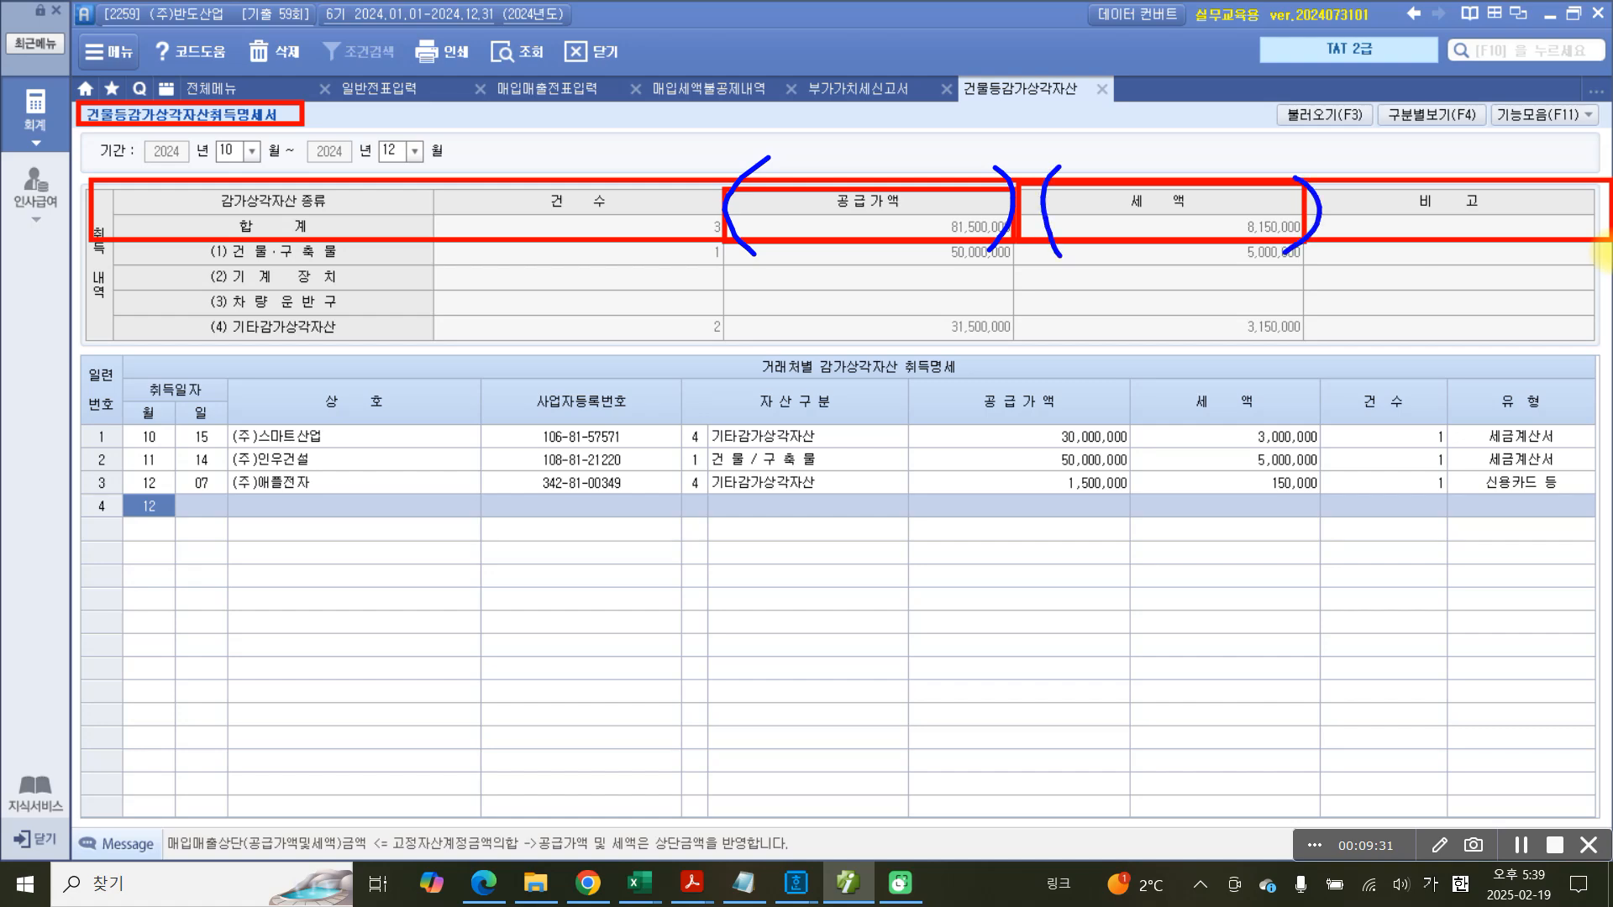
left_click_drag(907, 225, 935, 195)
left_click_drag(1170, 215, 1201, 211)
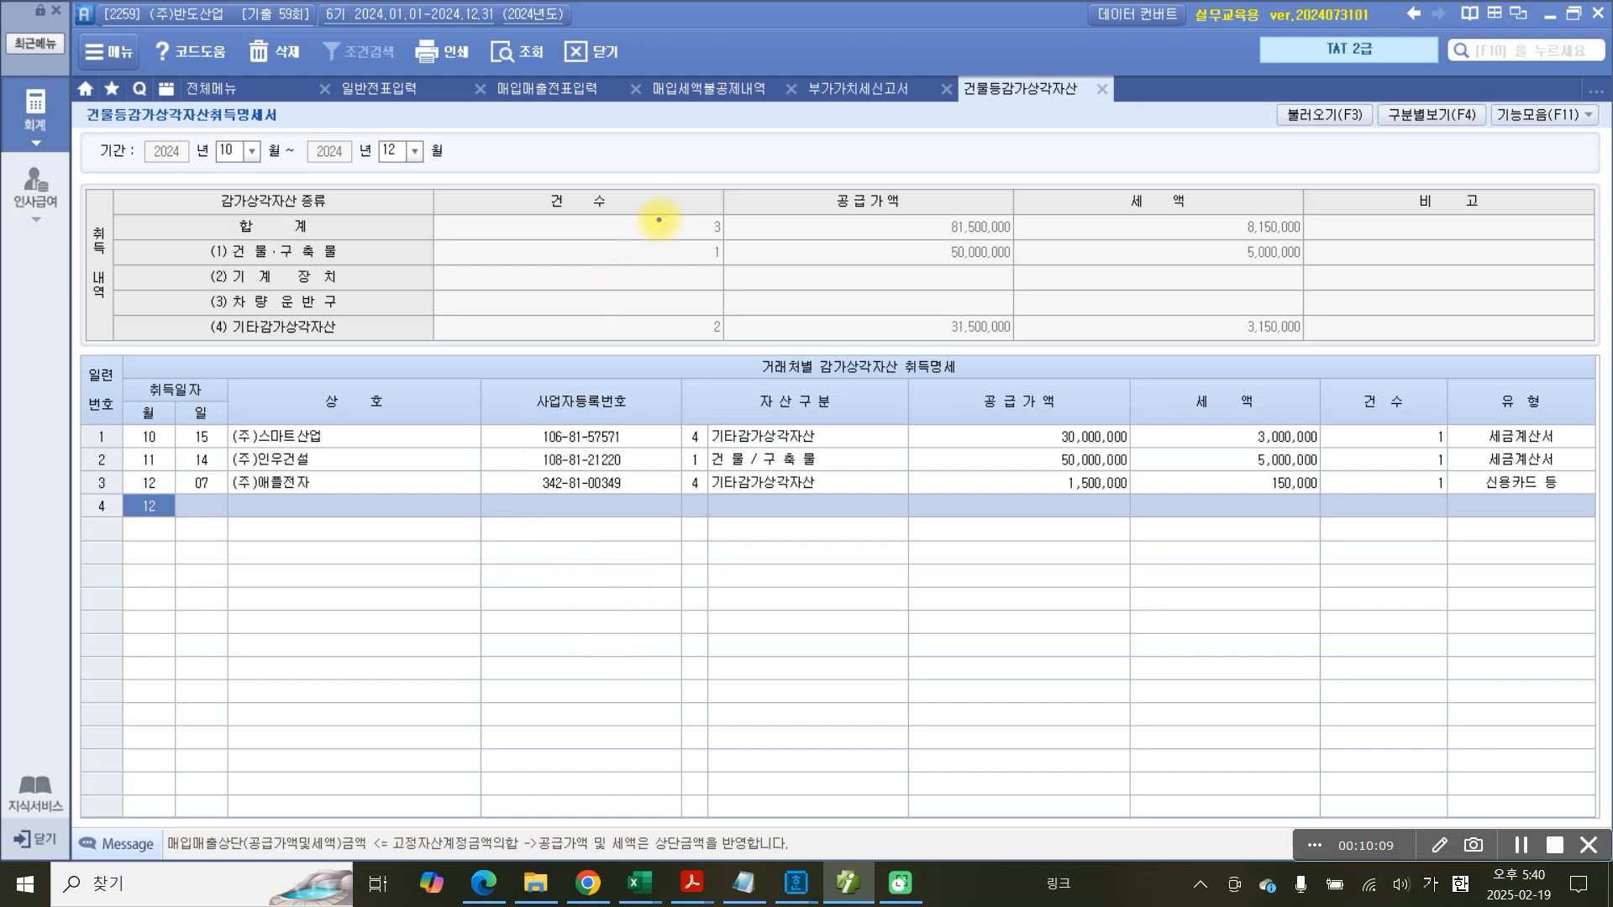
left_click_drag(687, 211, 735, 247)
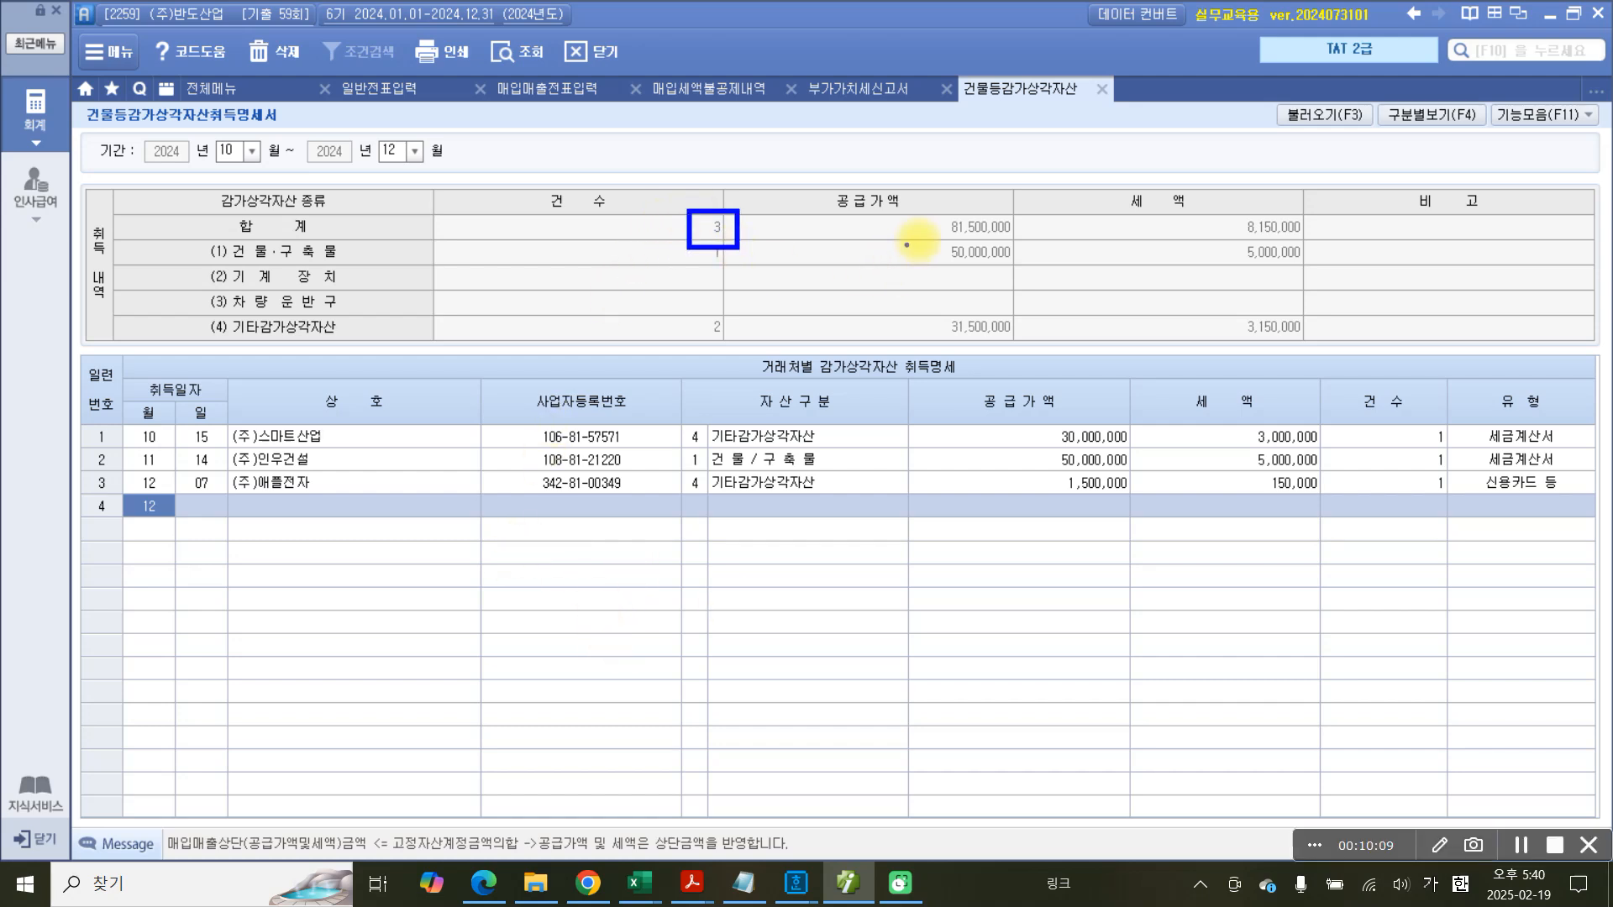
left_click_drag(940, 238, 1029, 238)
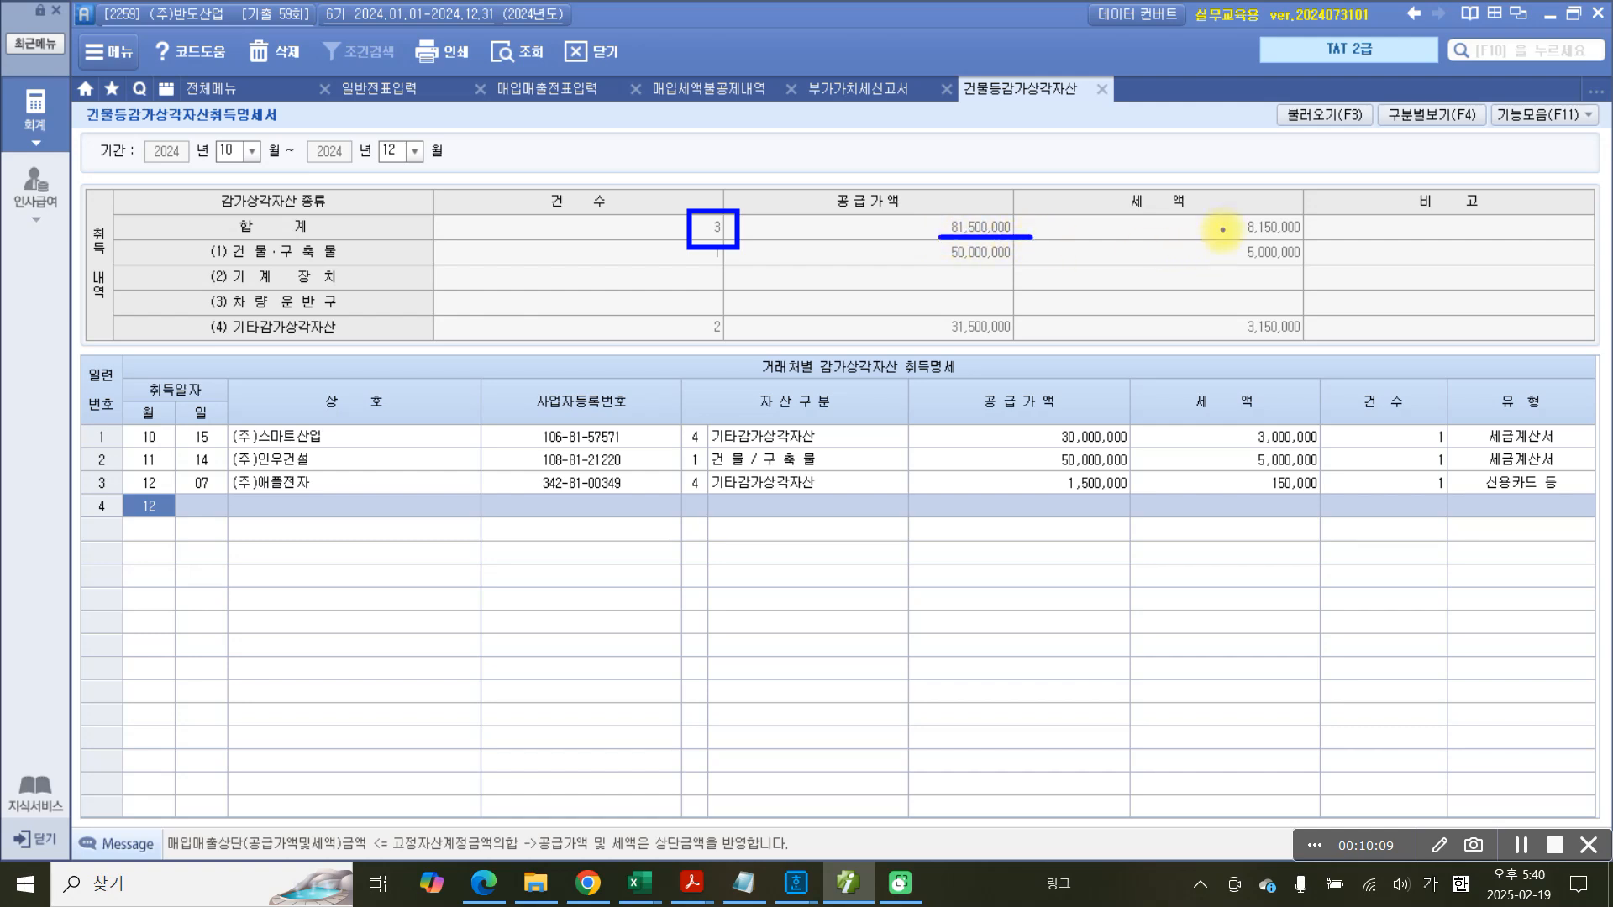
left_click_drag(1222, 237, 1311, 239)
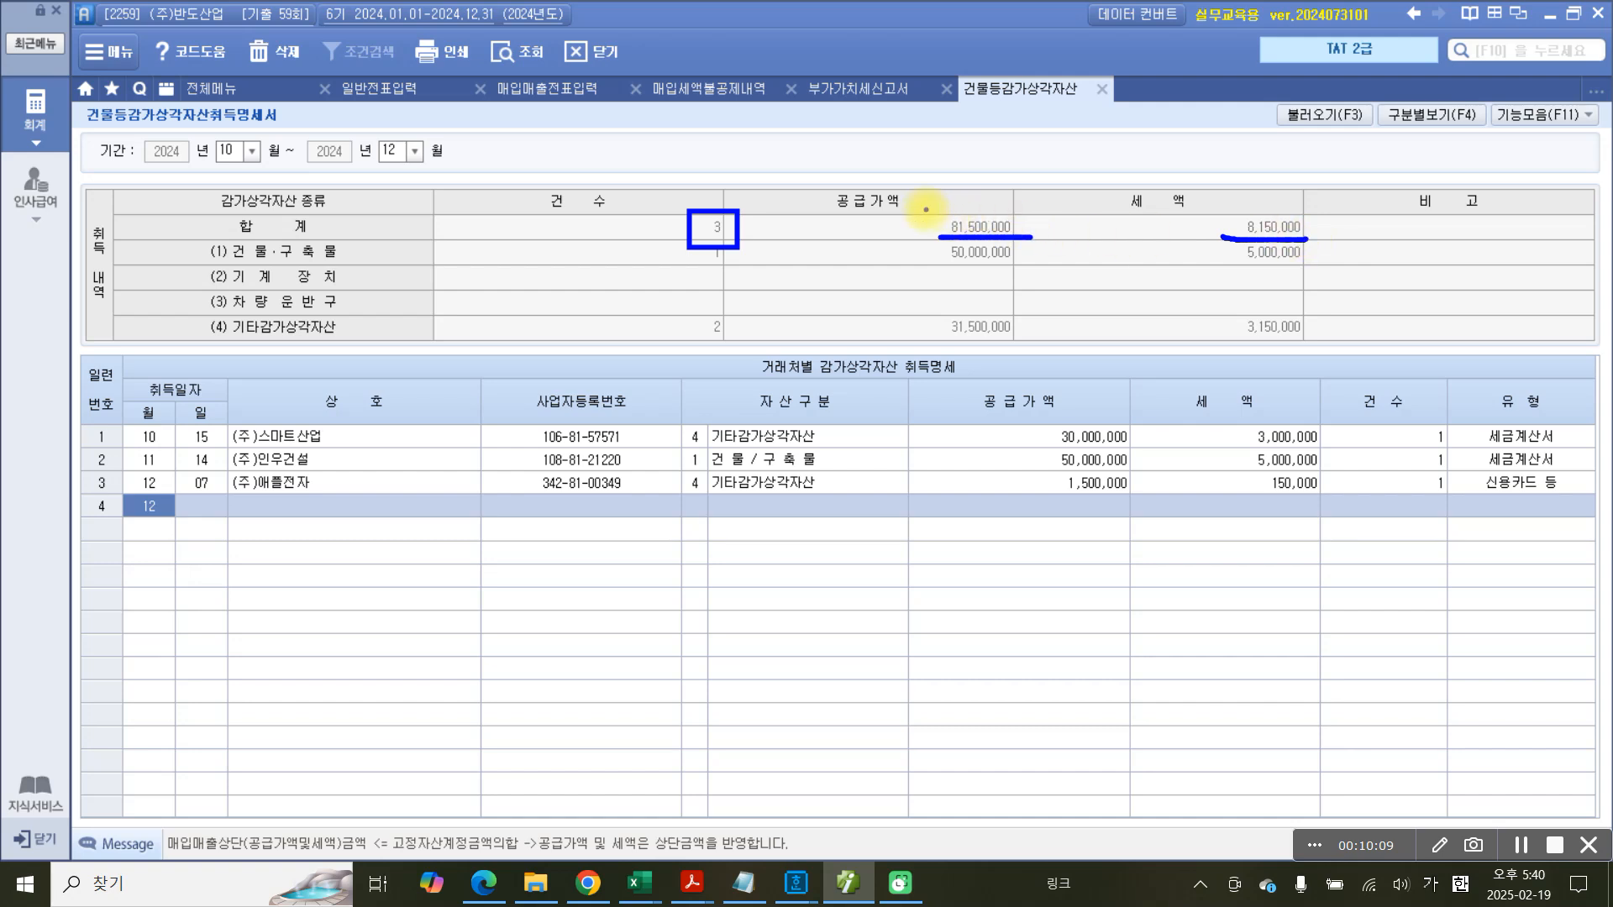
left_click_drag(925, 209, 1037, 239)
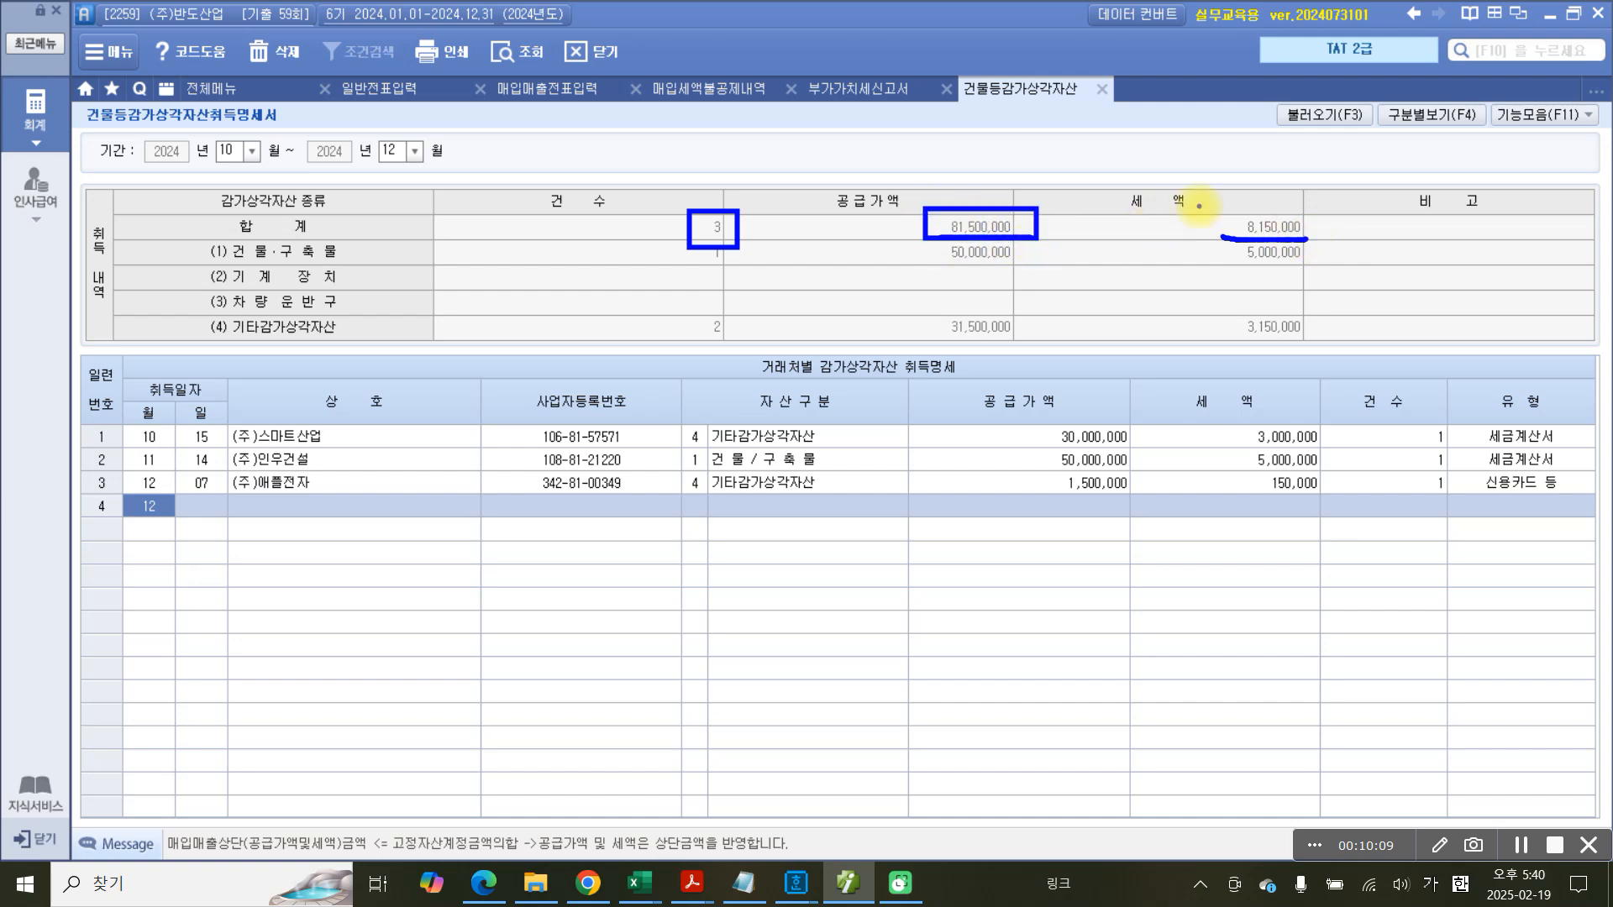
left_click_drag(1202, 206, 1316, 238)
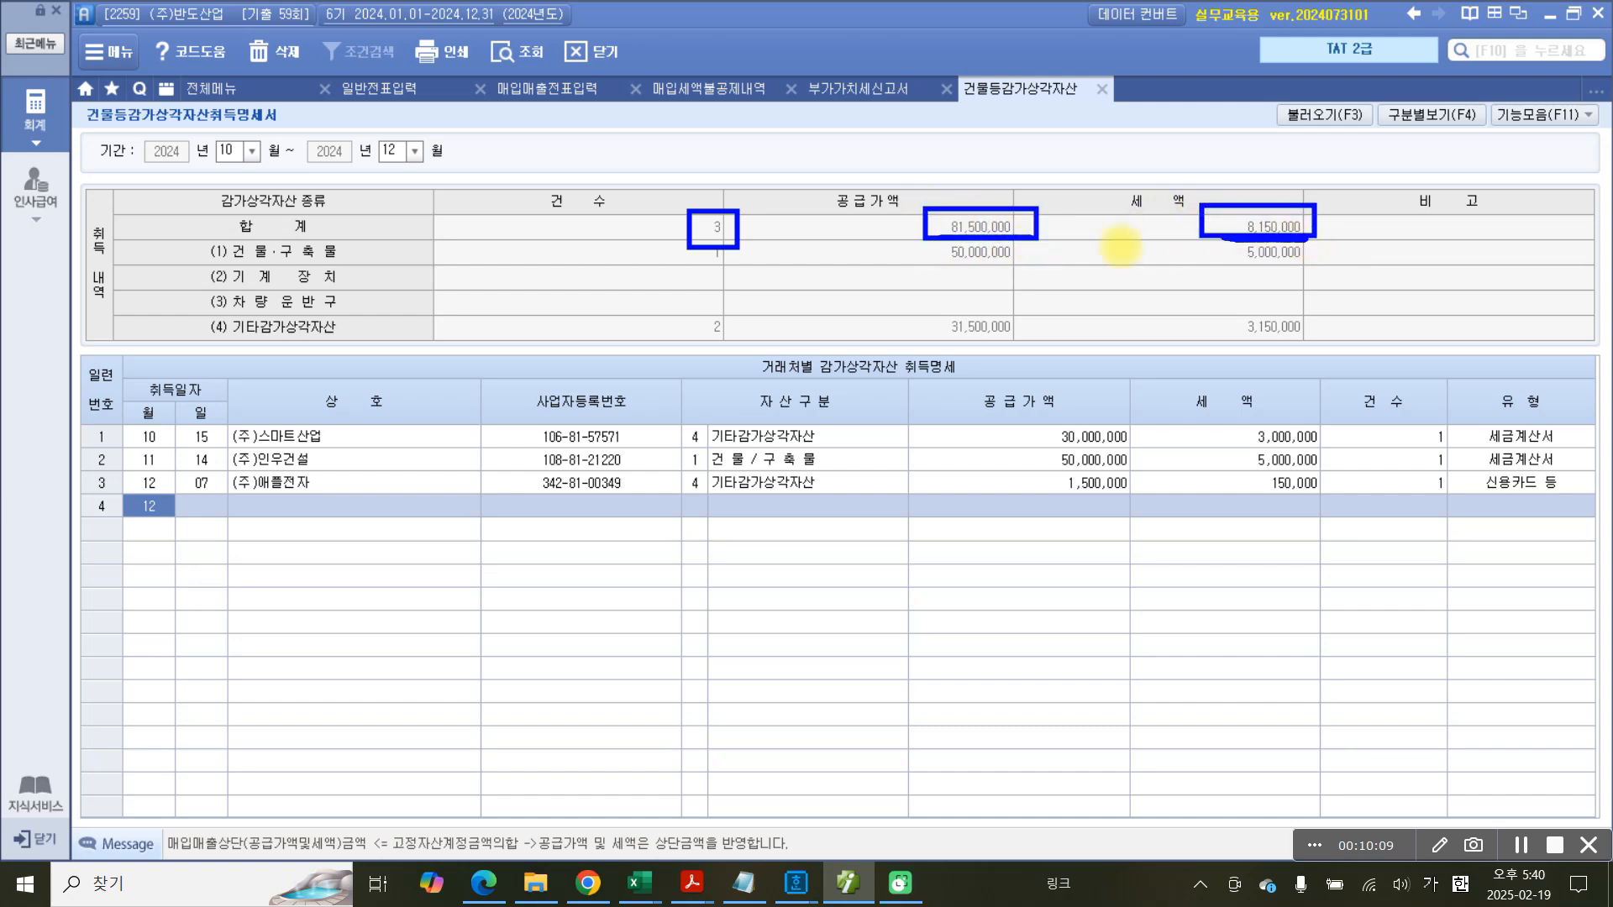
mouse_move(84, 187)
left_mouse_down()
mouse_move(247, 225)
mouse_move(1599, 243)
left_mouse_up()
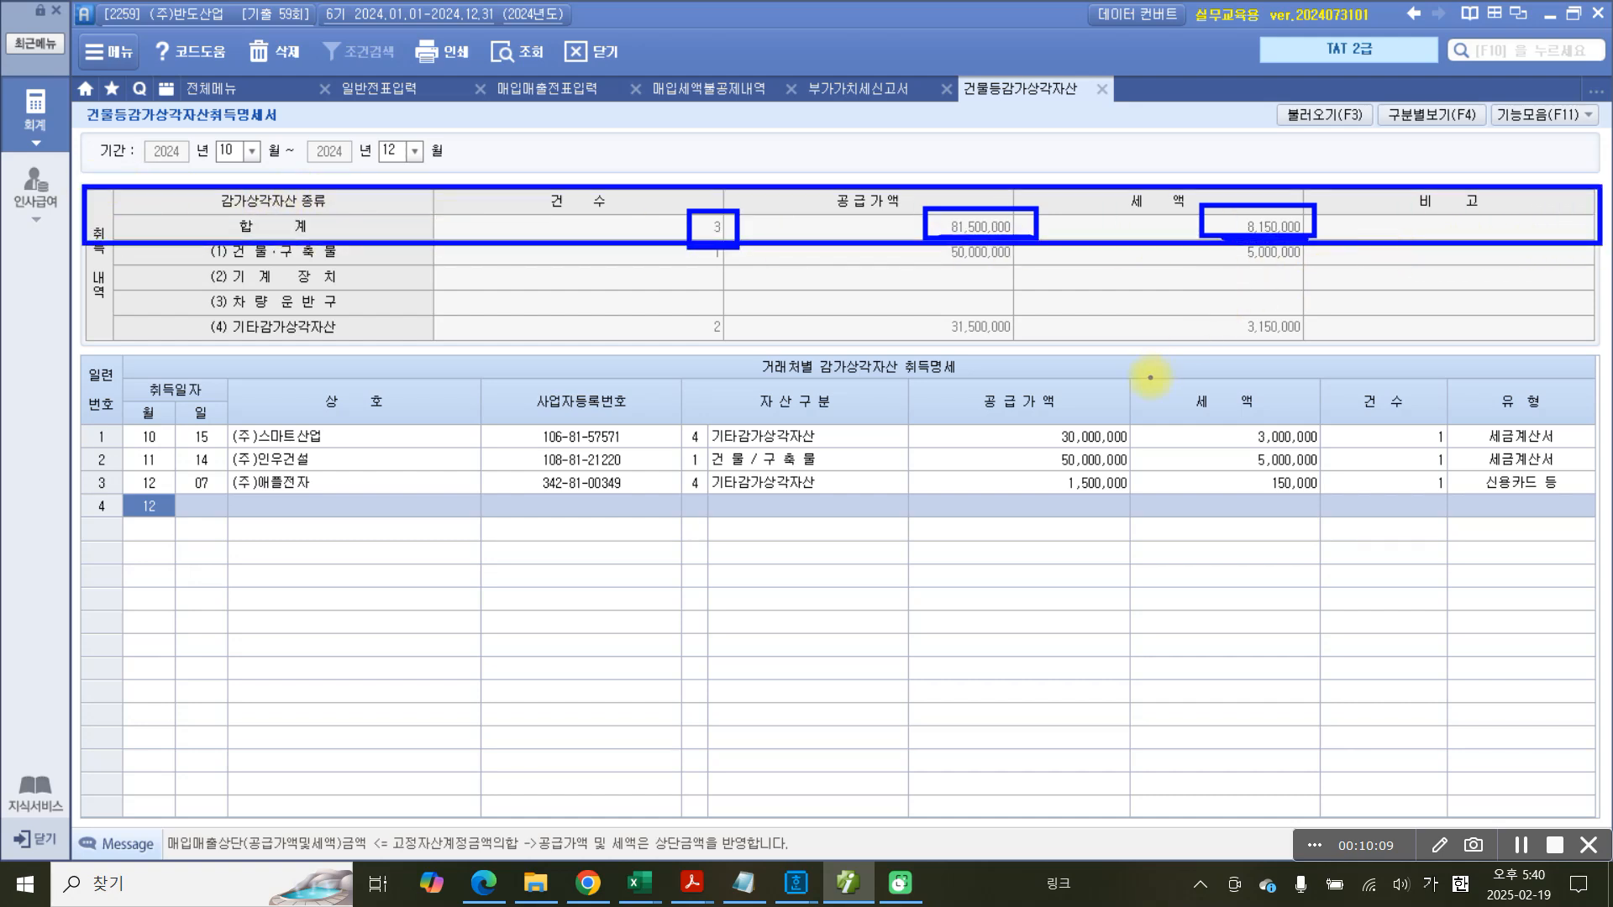
key("Escape")
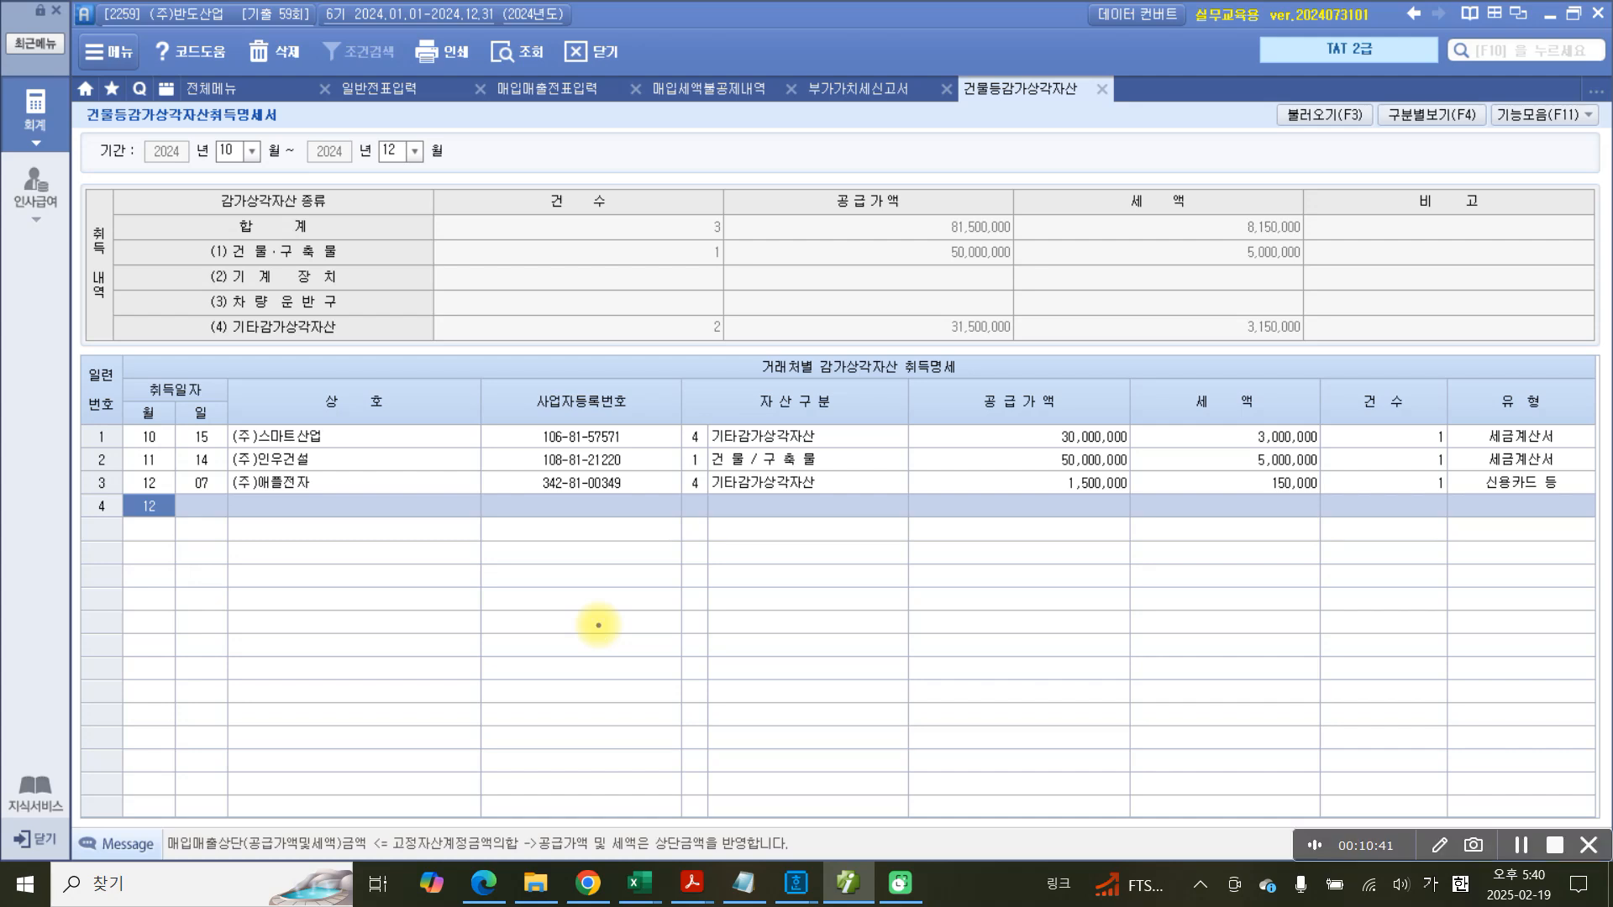
mouse_move(270, 268)
left_mouse_down()
mouse_move(225, 229)
mouse_move(268, 273)
mouse_move(346, 232)
mouse_move(334, 263)
left_mouse_up()
mouse_move(262, 296)
left_mouse_down()
mouse_move(249, 292)
mouse_move(271, 296)
mouse_move(264, 319)
left_mouse_up()
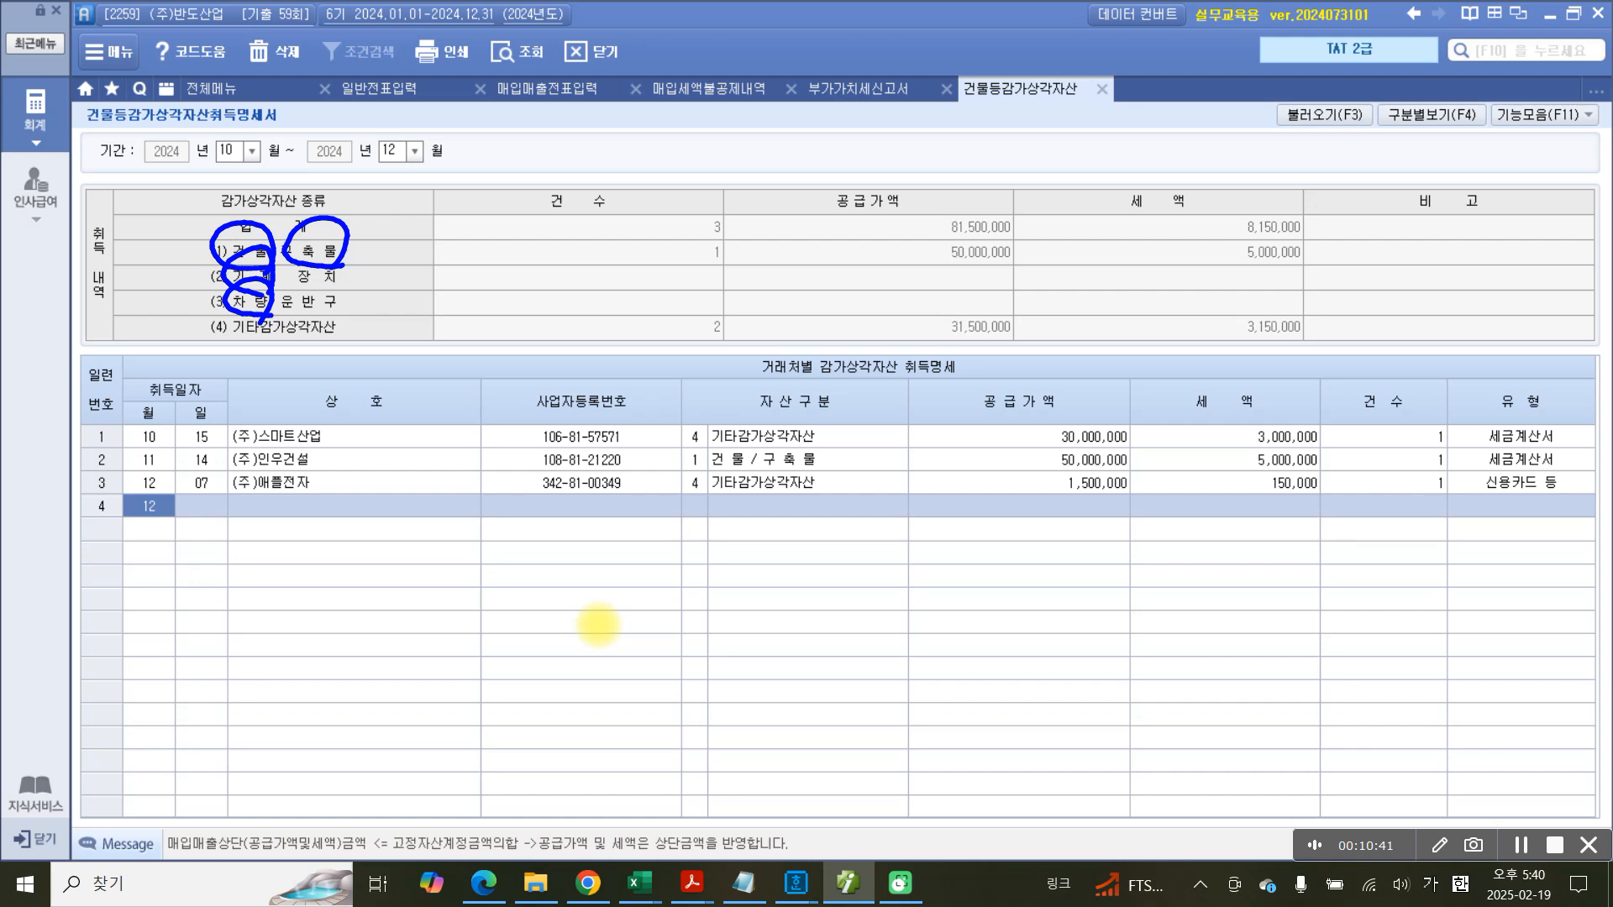
mouse_move(264, 319)
left_mouse_down()
mouse_move(243, 363)
mouse_move(269, 350)
left_mouse_up()
key("Escape")
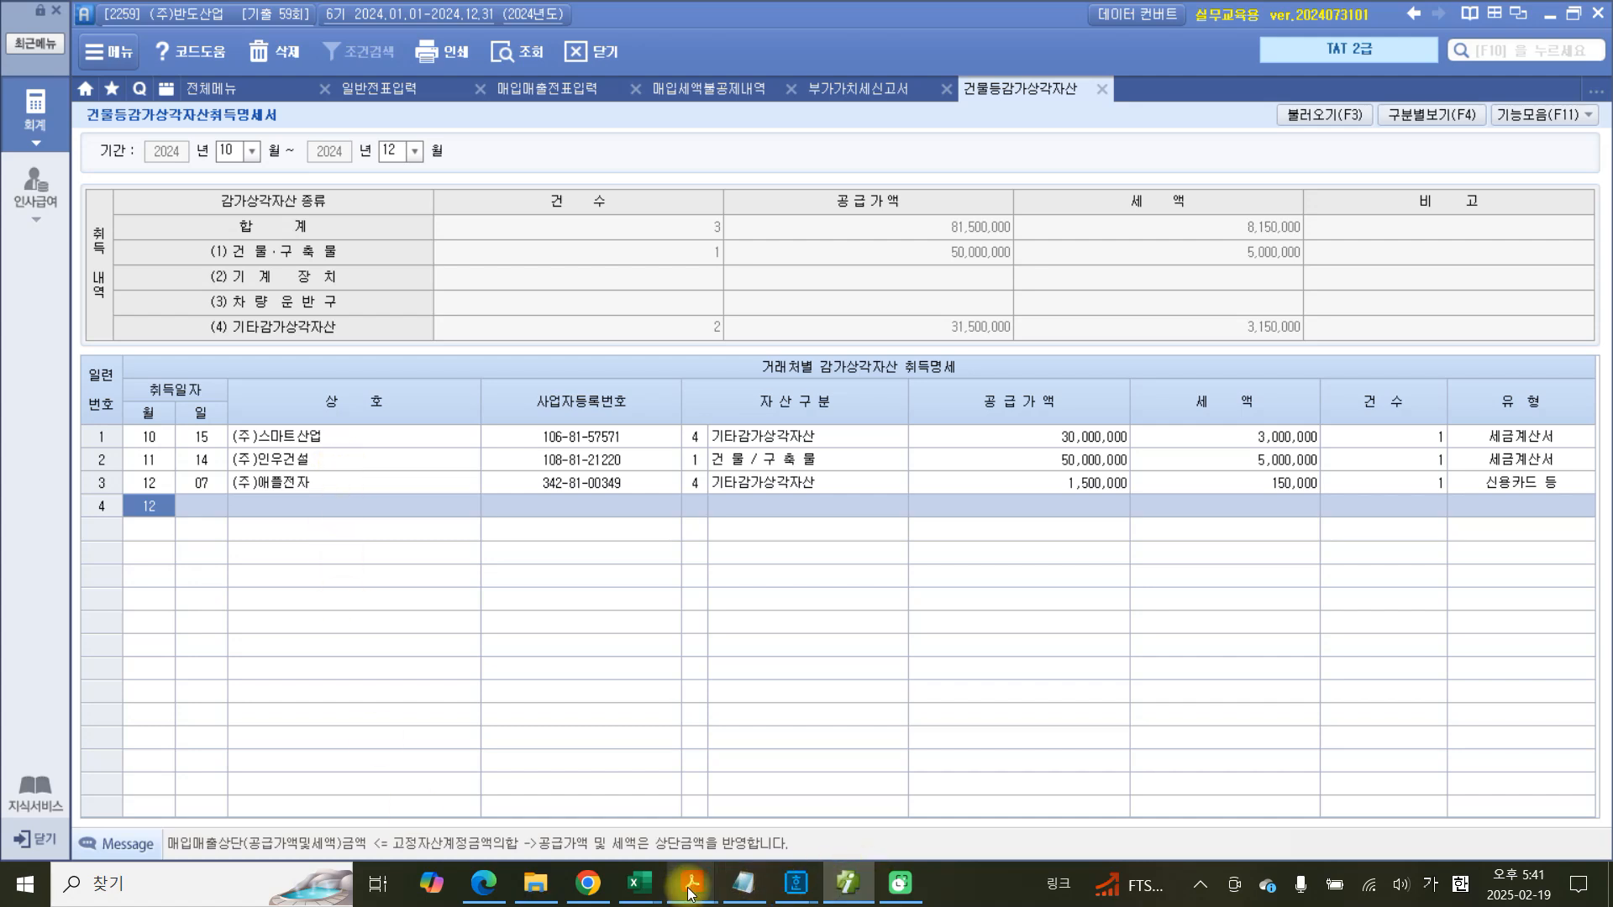
Switch to the exam PDF in Acrobat and highlight the phrase "10,000원을 공제받기로 한다" in the third 수행과제 item.
mouse_move(687, 892)
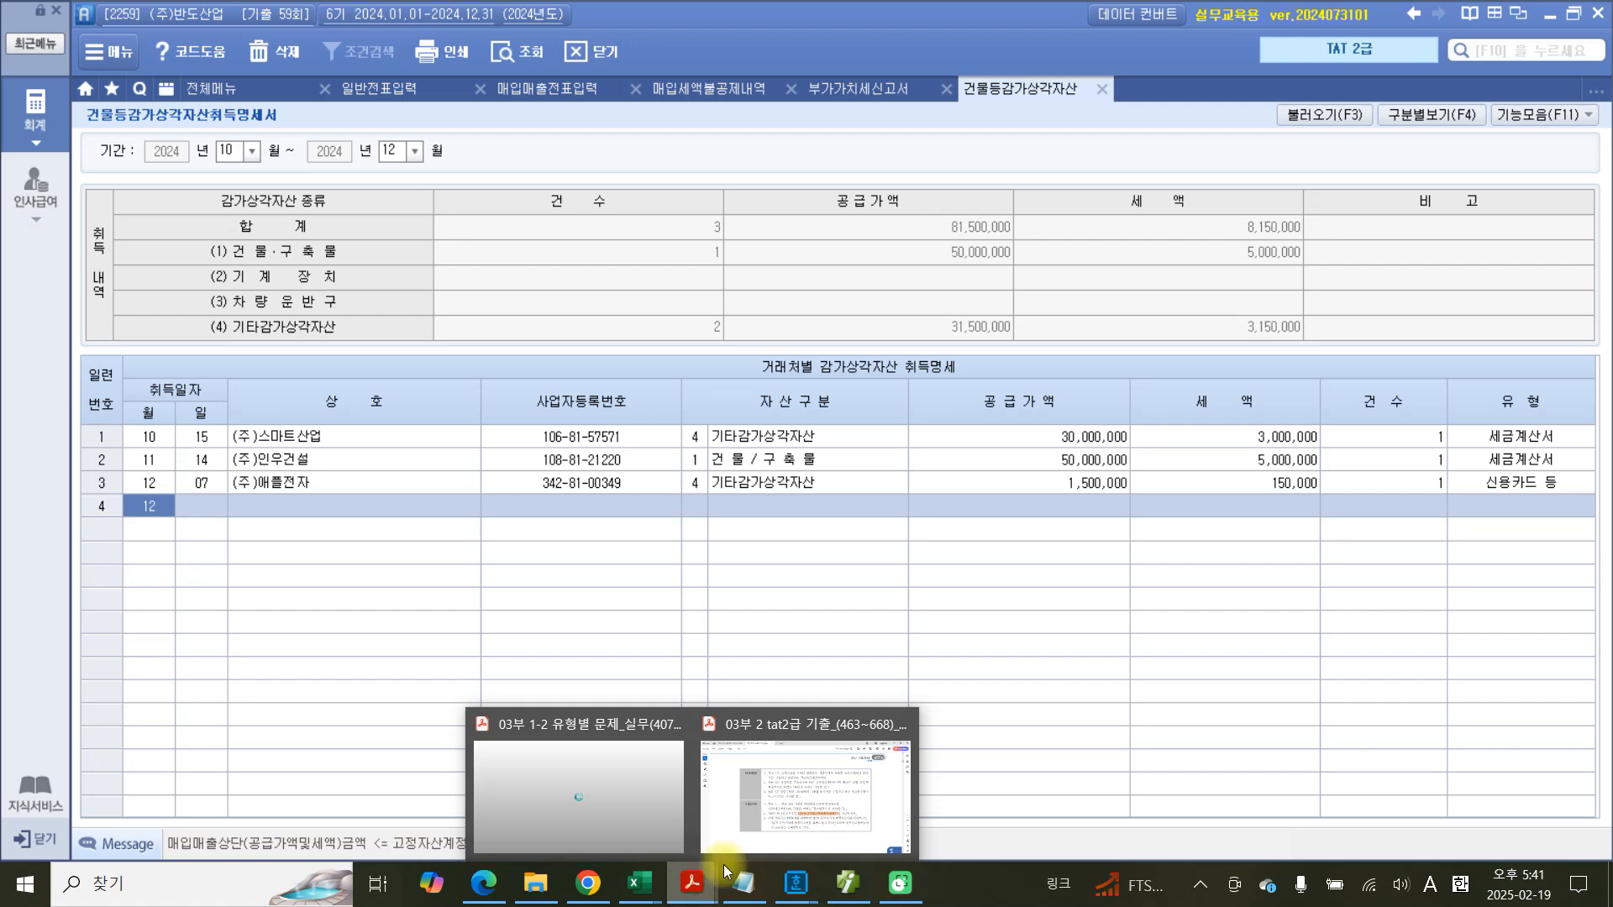
left_click(773, 828)
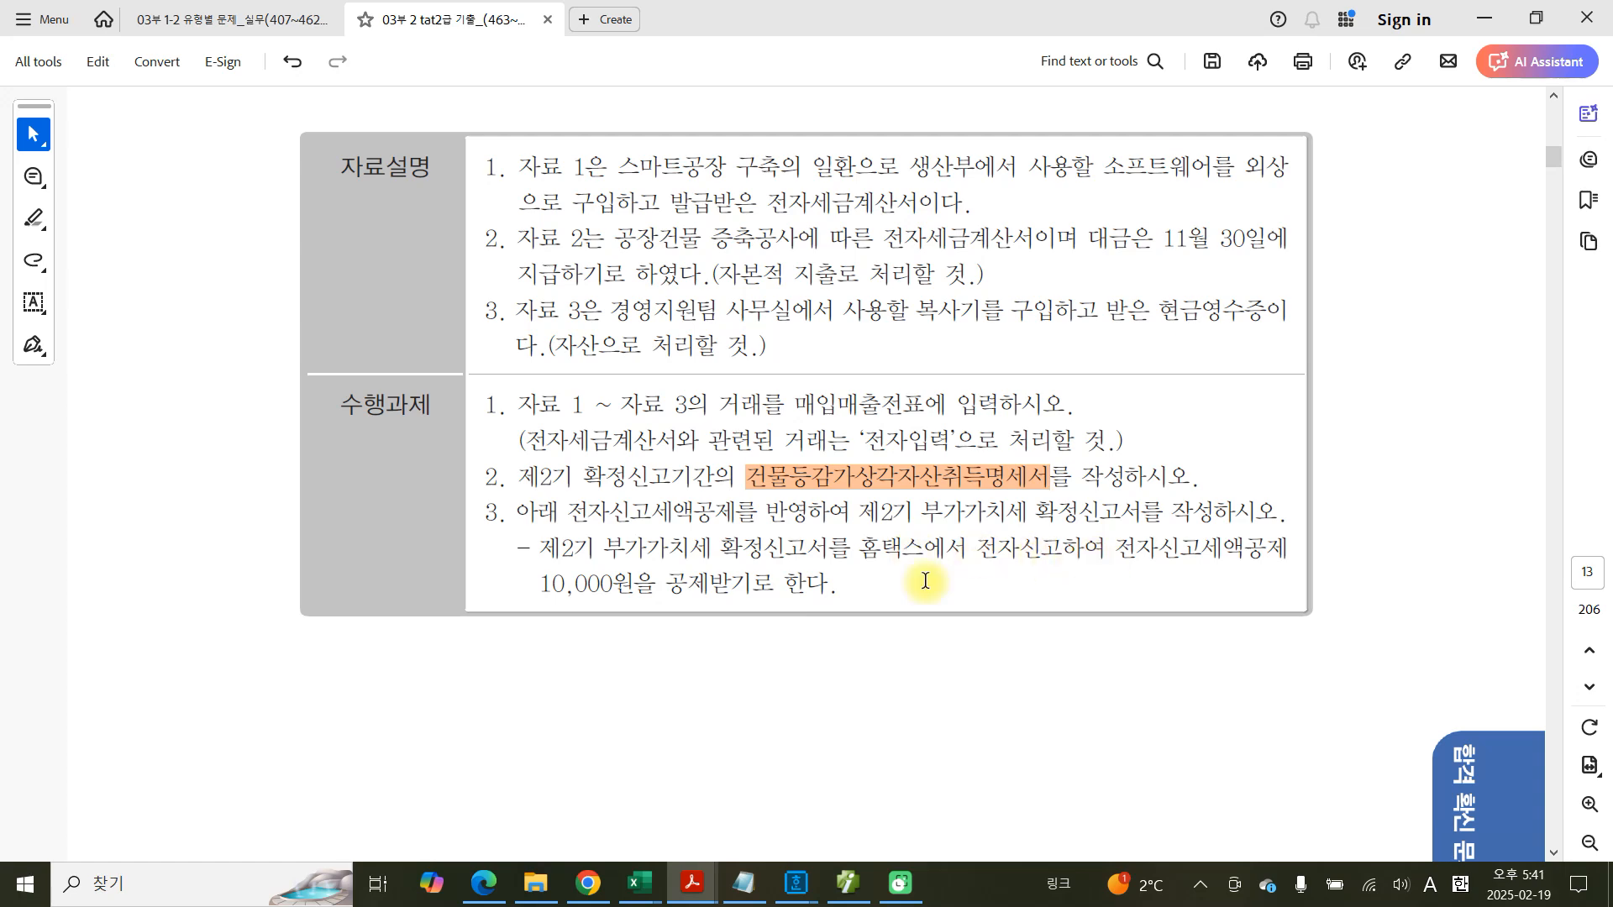
left_click_drag(538, 585, 829, 585)
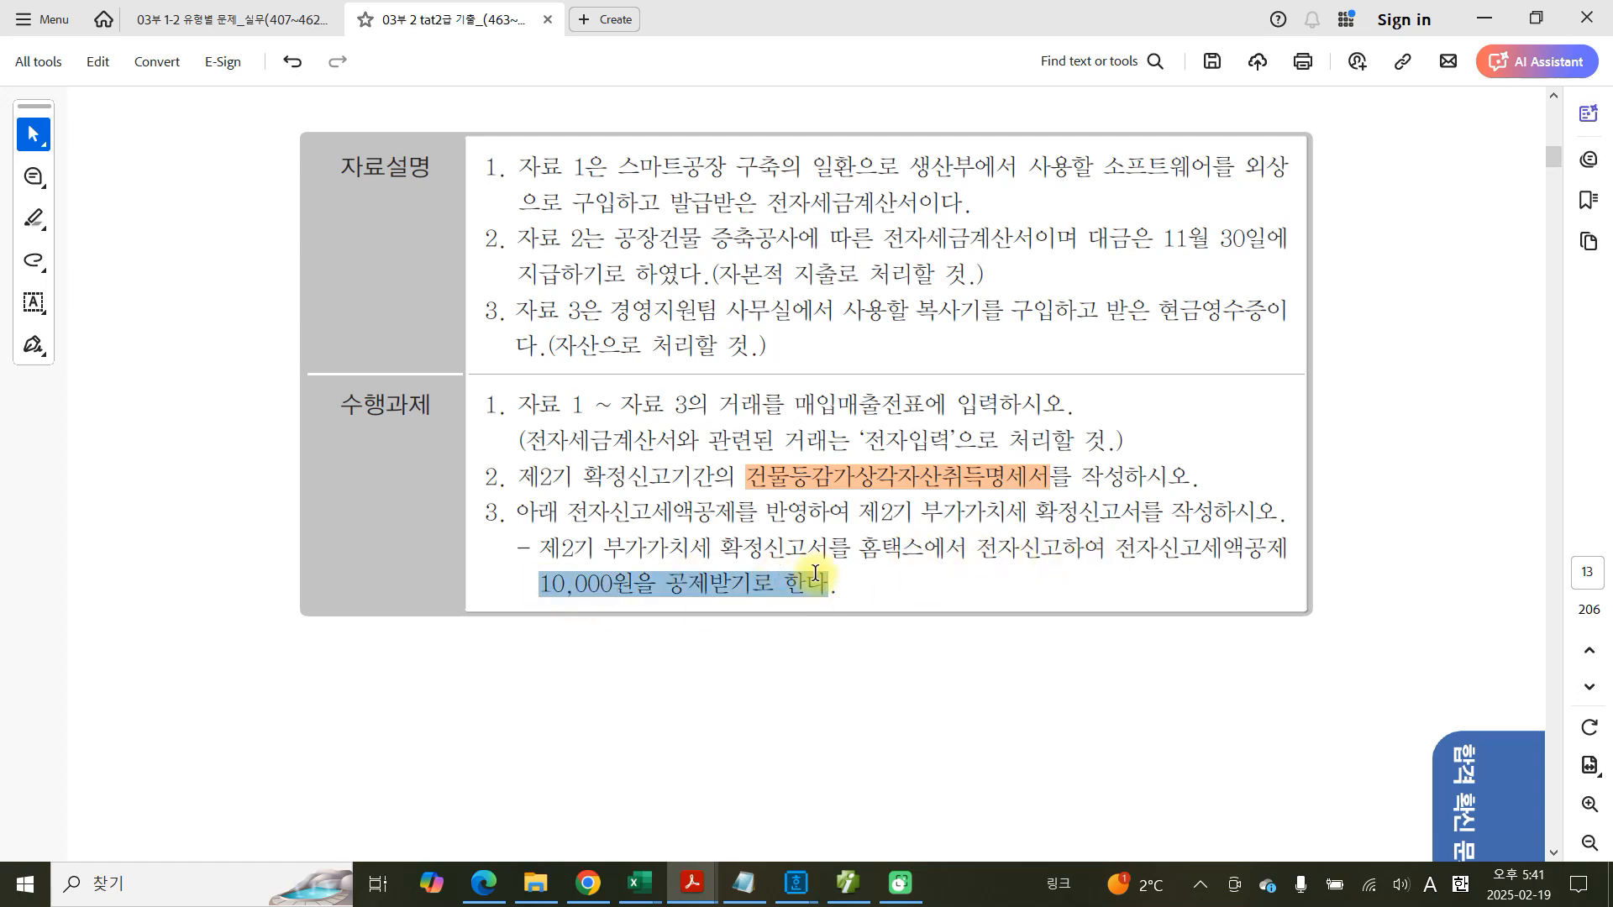
left_click(883, 623)
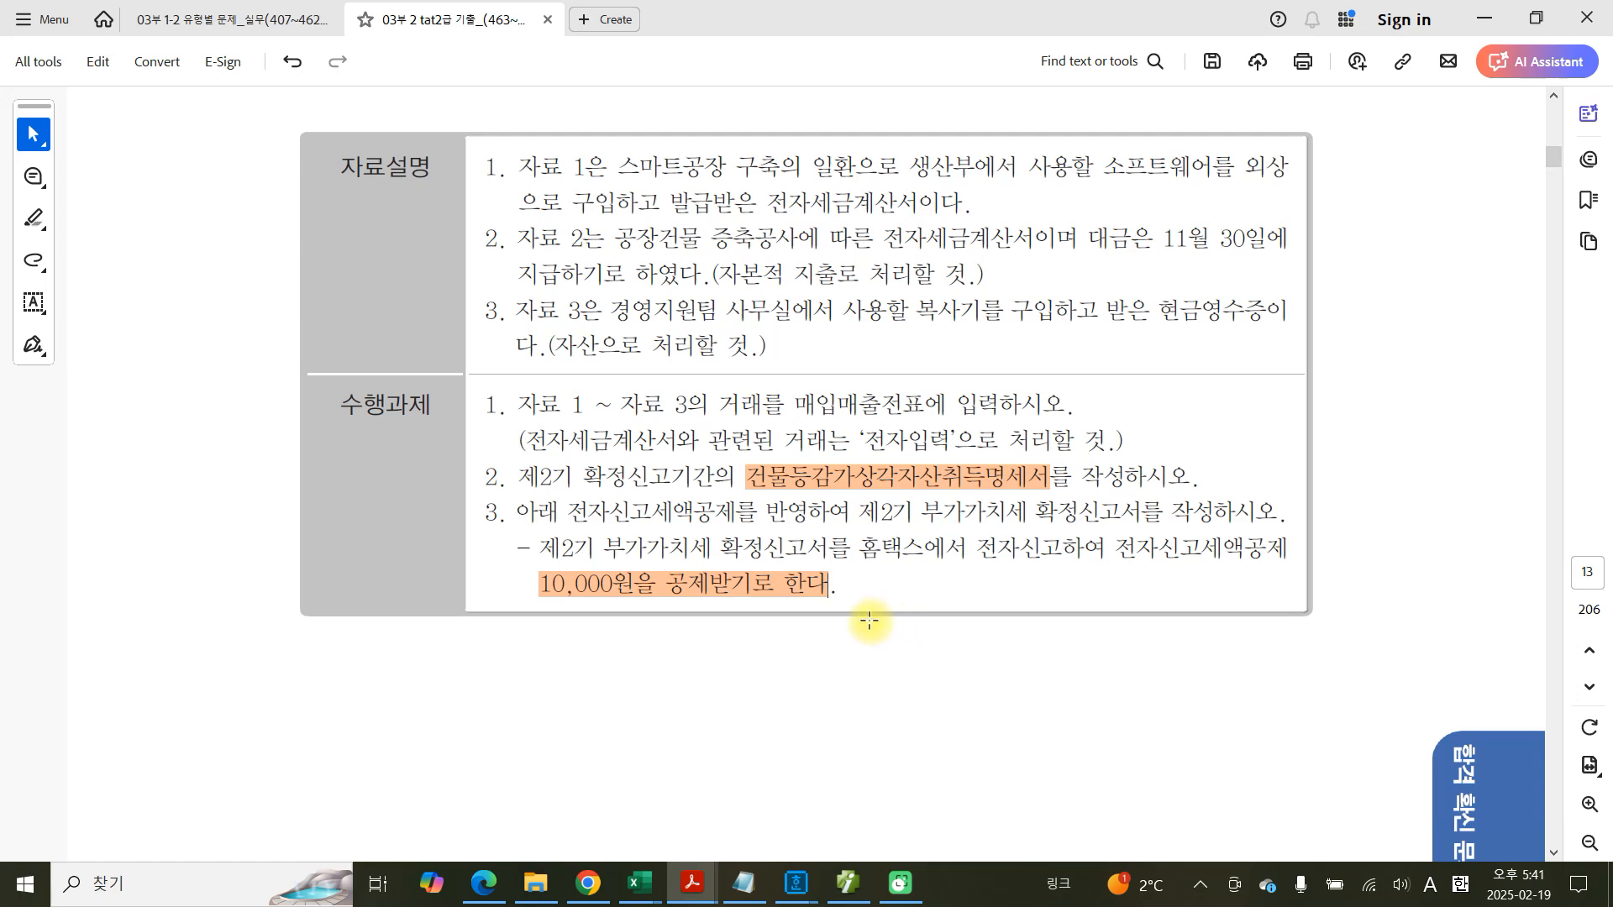
Return to the accounting program, open the 부가가치세신고서 and load it for October through December 2024 as a 정기신고.
left_click(849, 883)
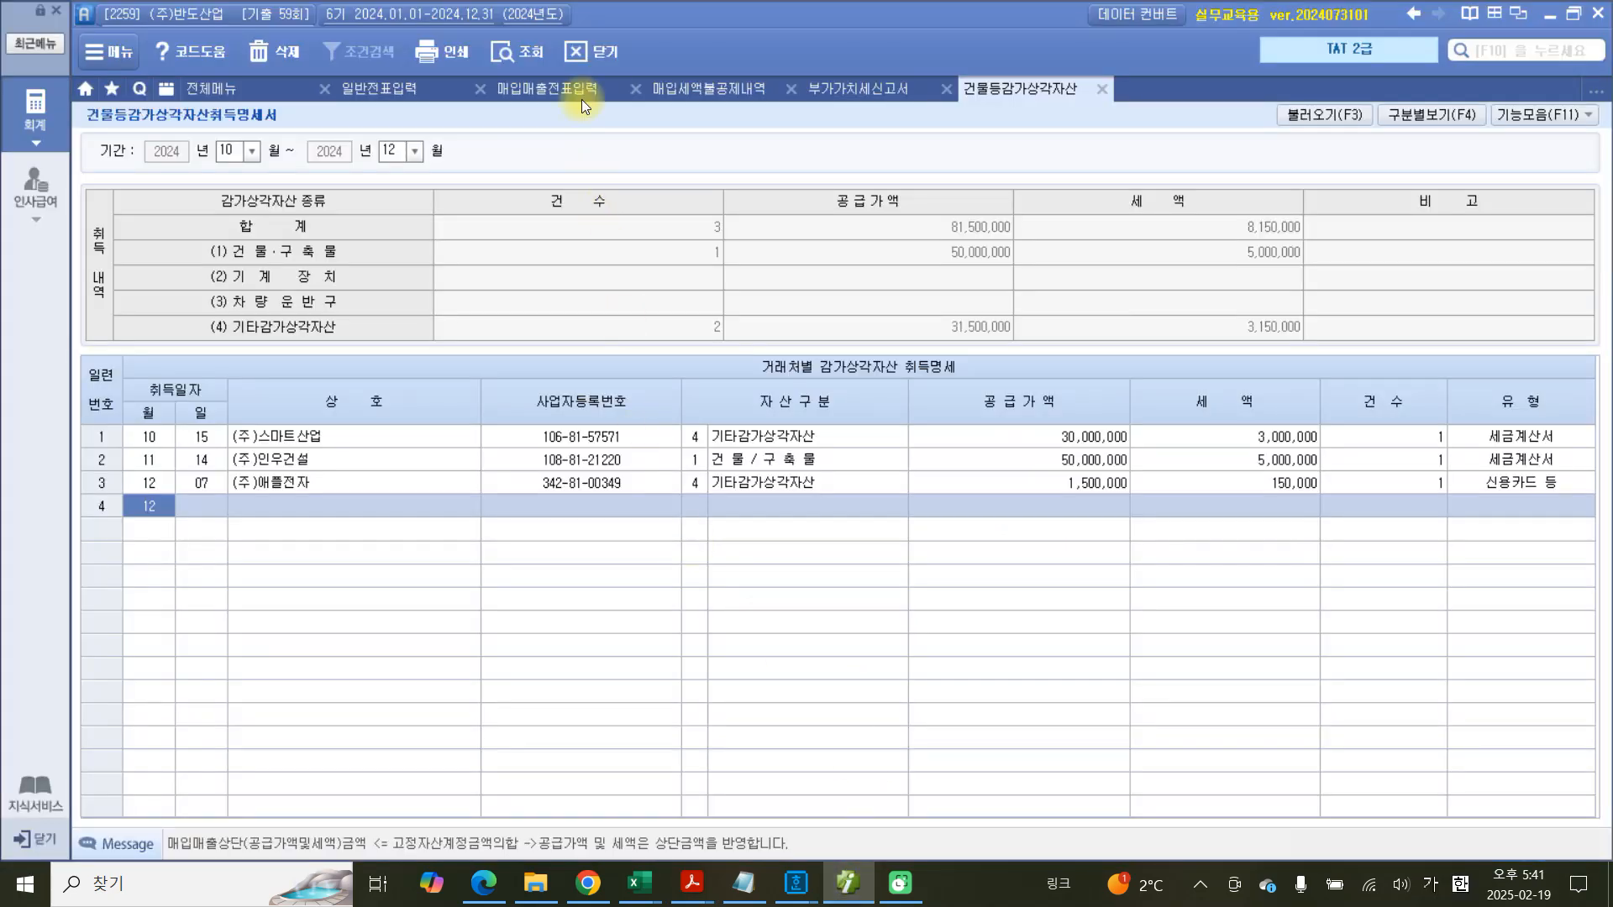
left_click(860, 93)
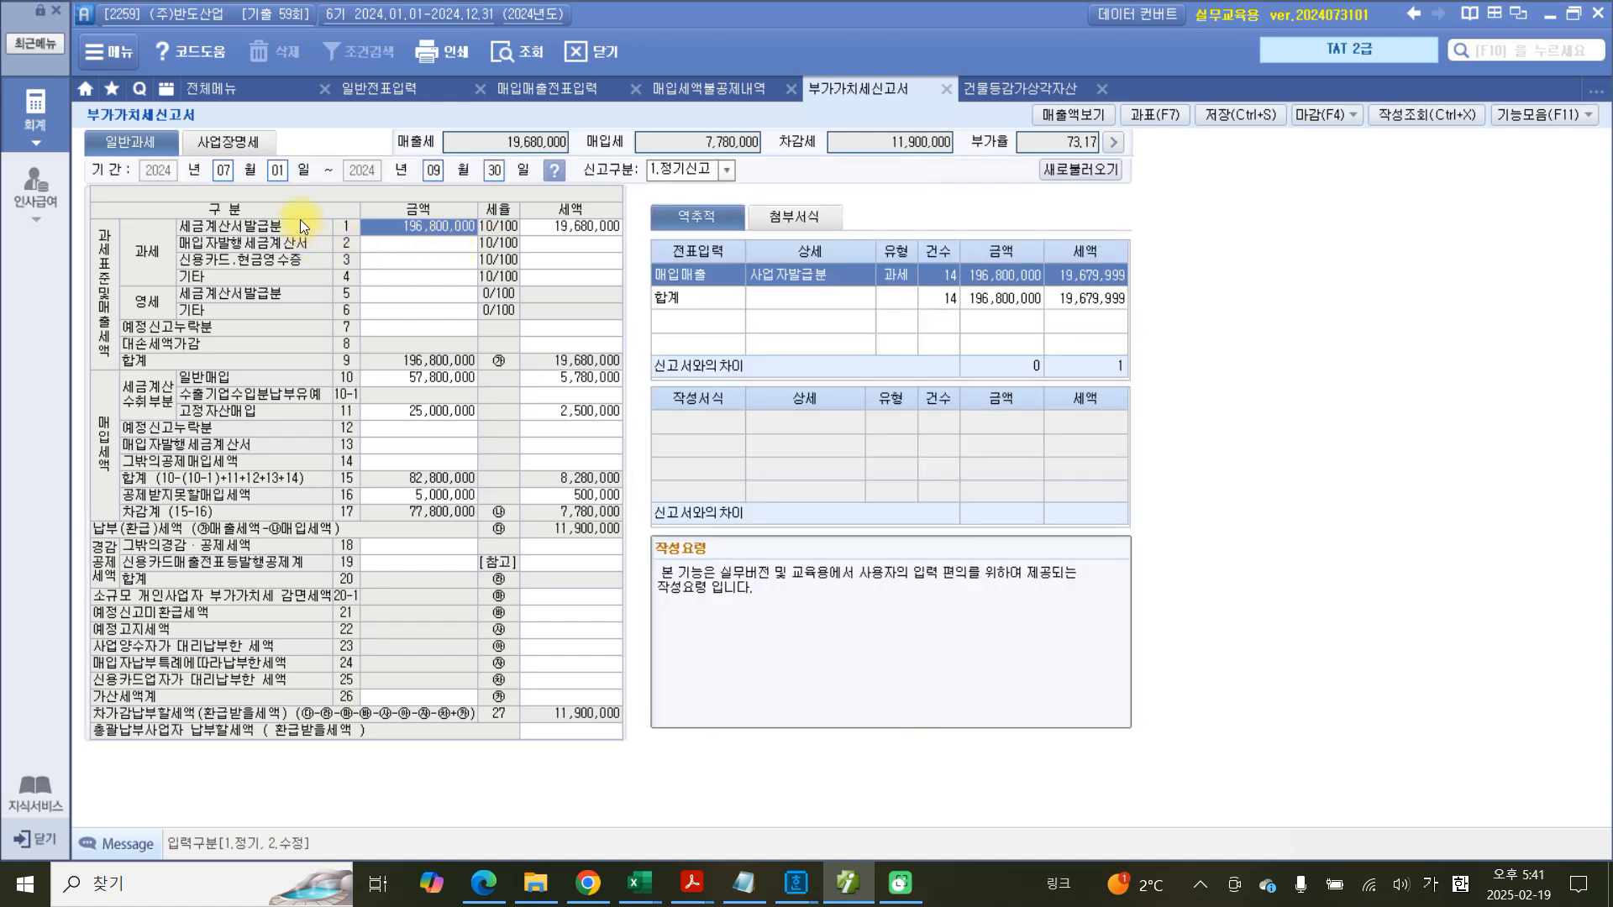
left_click(225, 171)
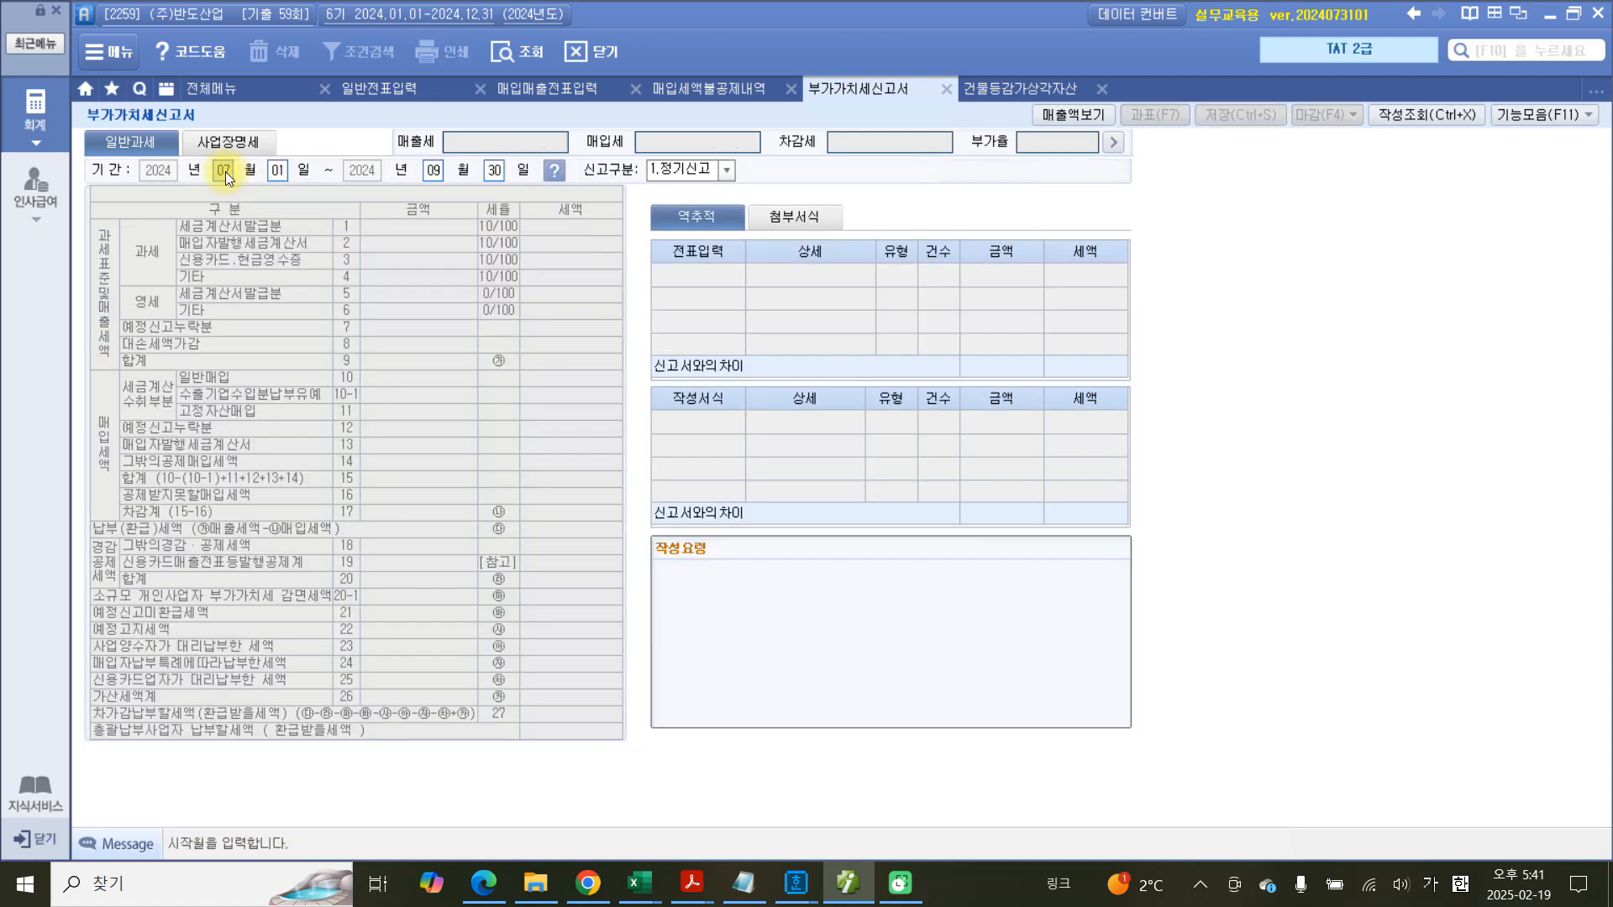
type("10")
key("Return")
type("12")
key("Return")
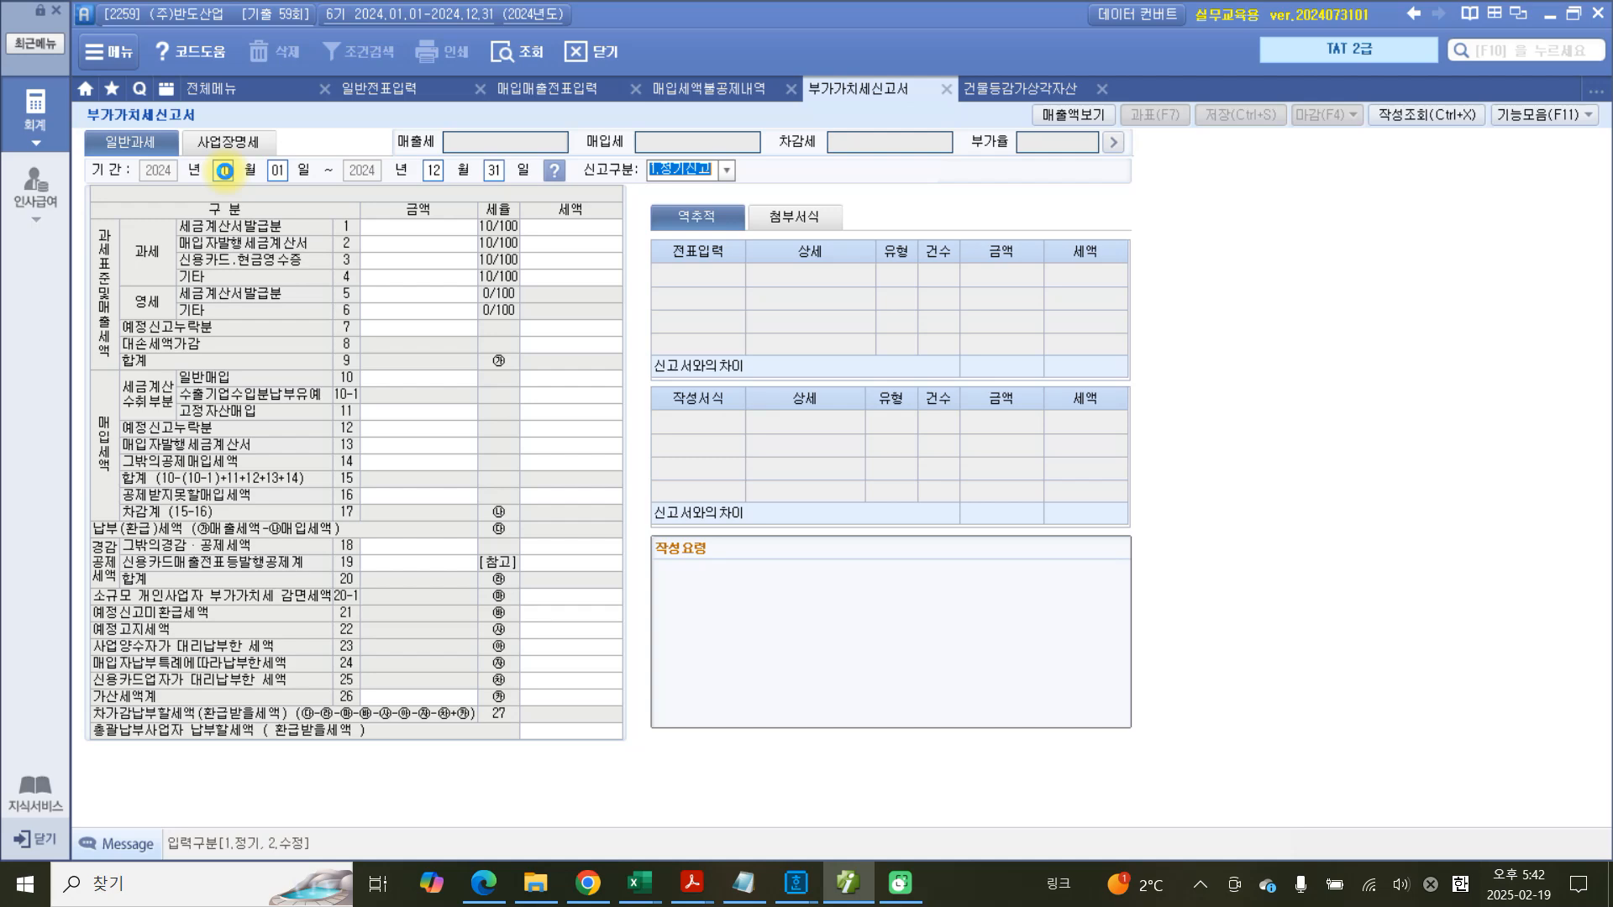
left_click(223, 170)
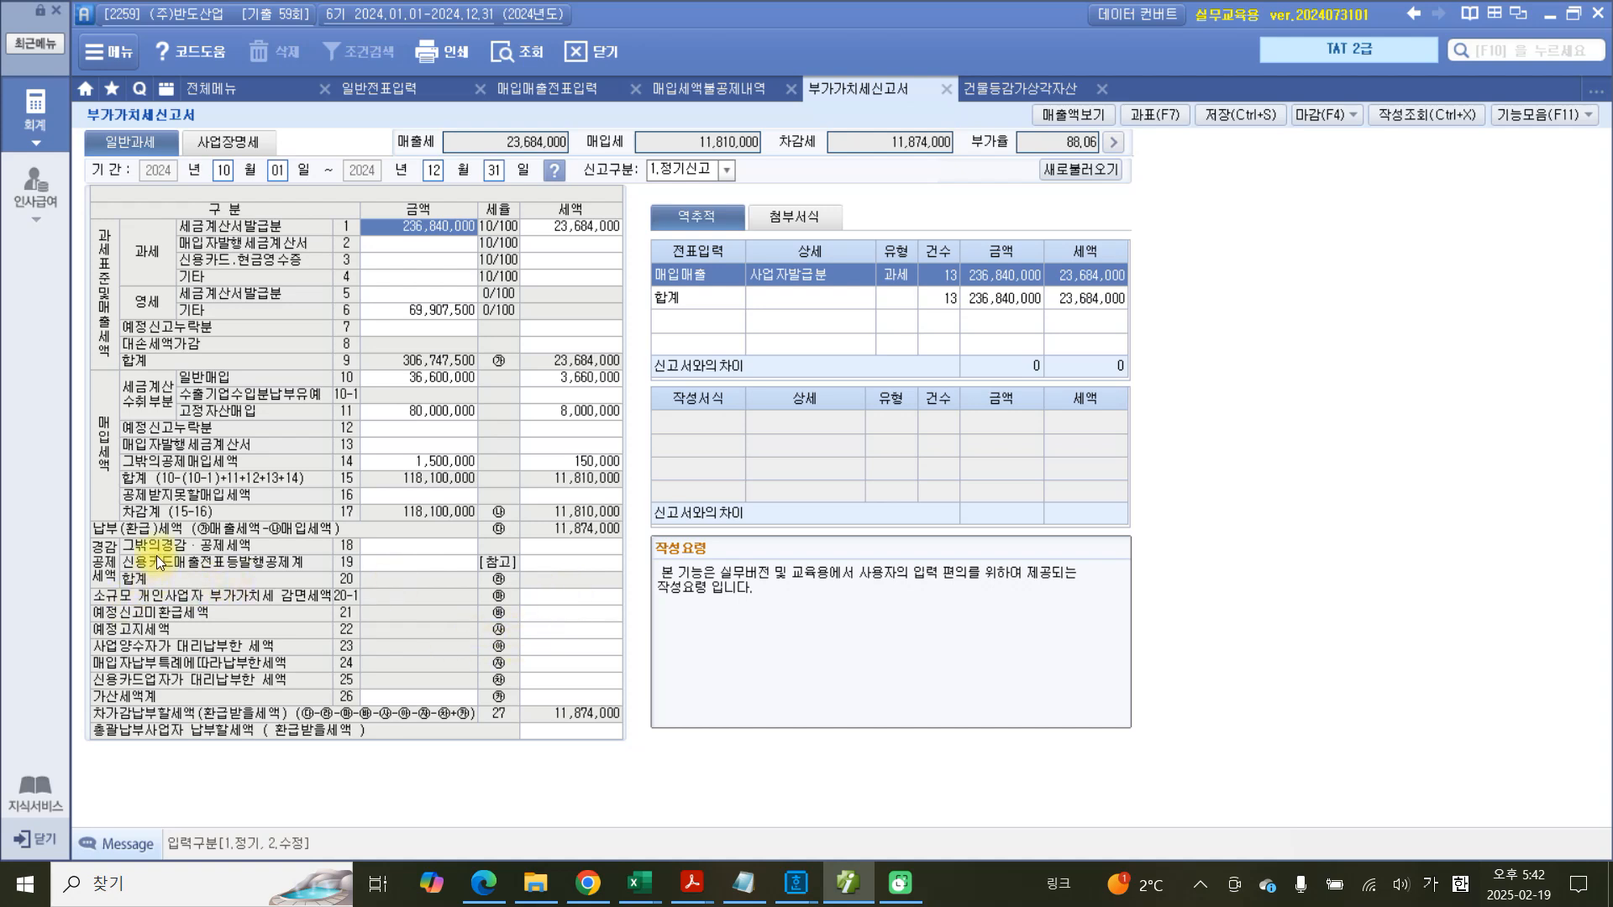
Enter 10,000 as the 전자신고및전자고지 tax credit in the return's 그 밖의 경감·공제 세액 명세 and save the VAT return.
left_click(572, 546)
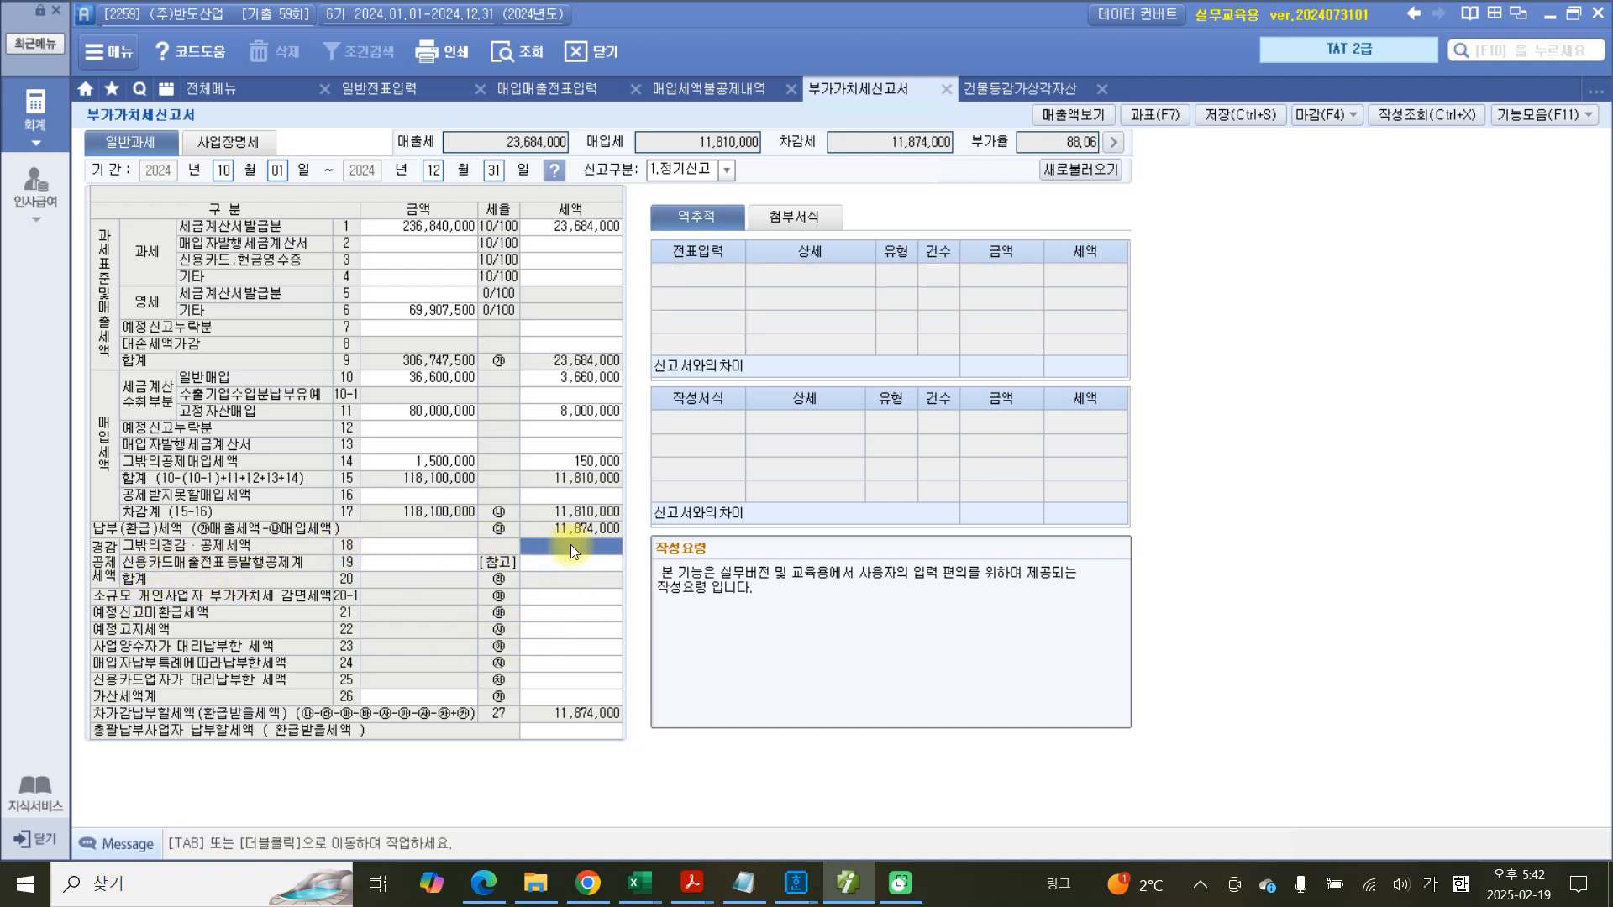
double_click(578, 546)
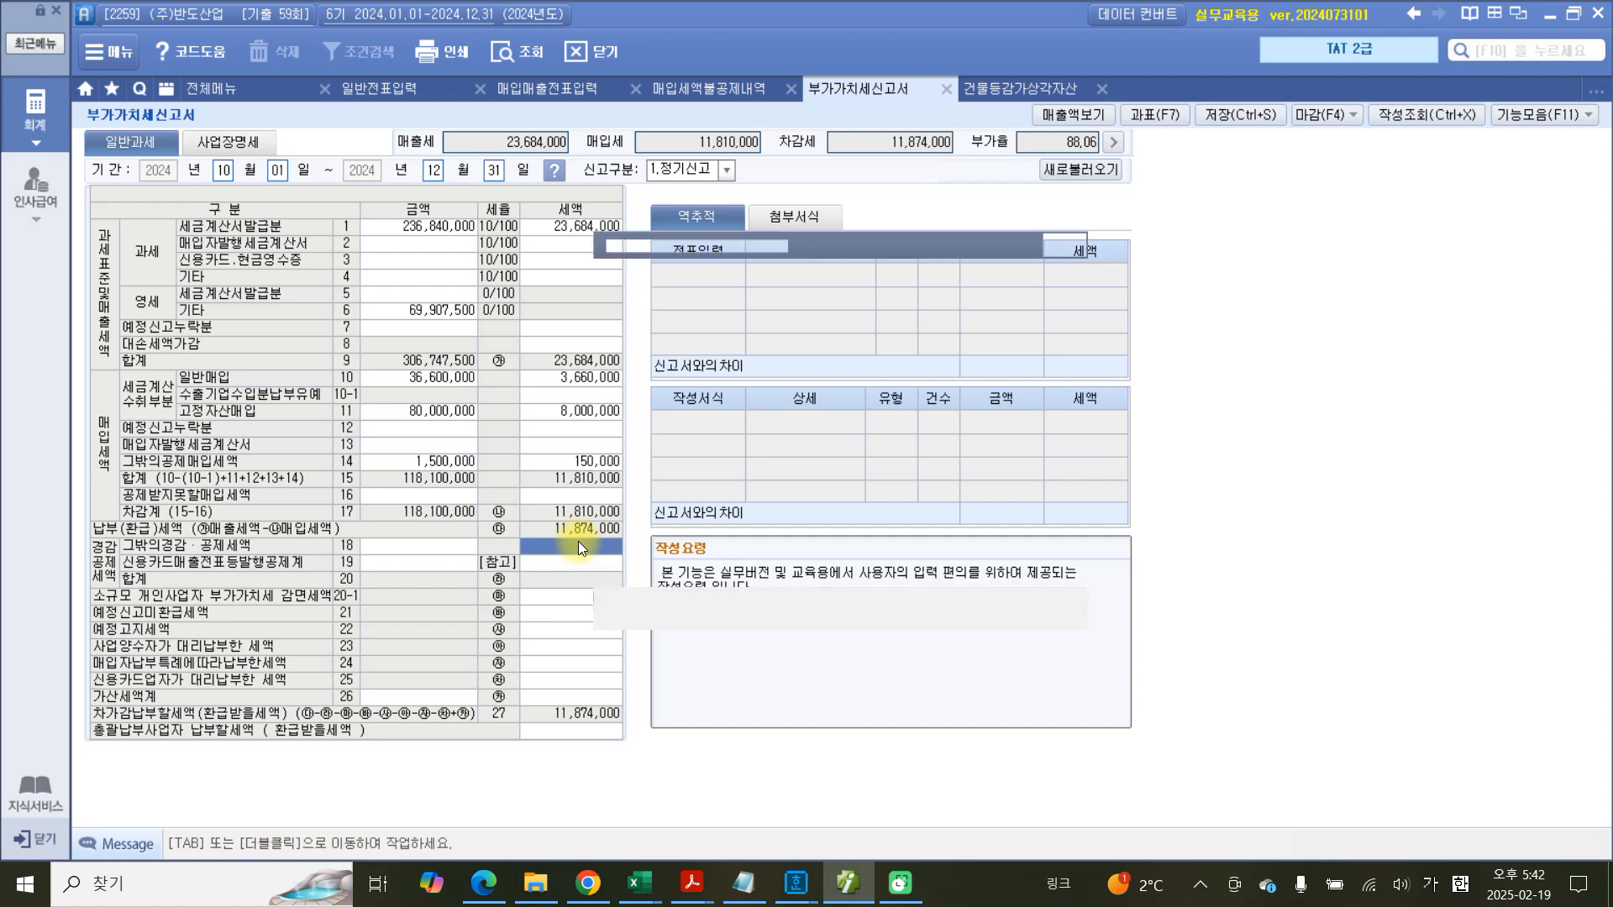
left_click_drag(830, 251, 570, 439)
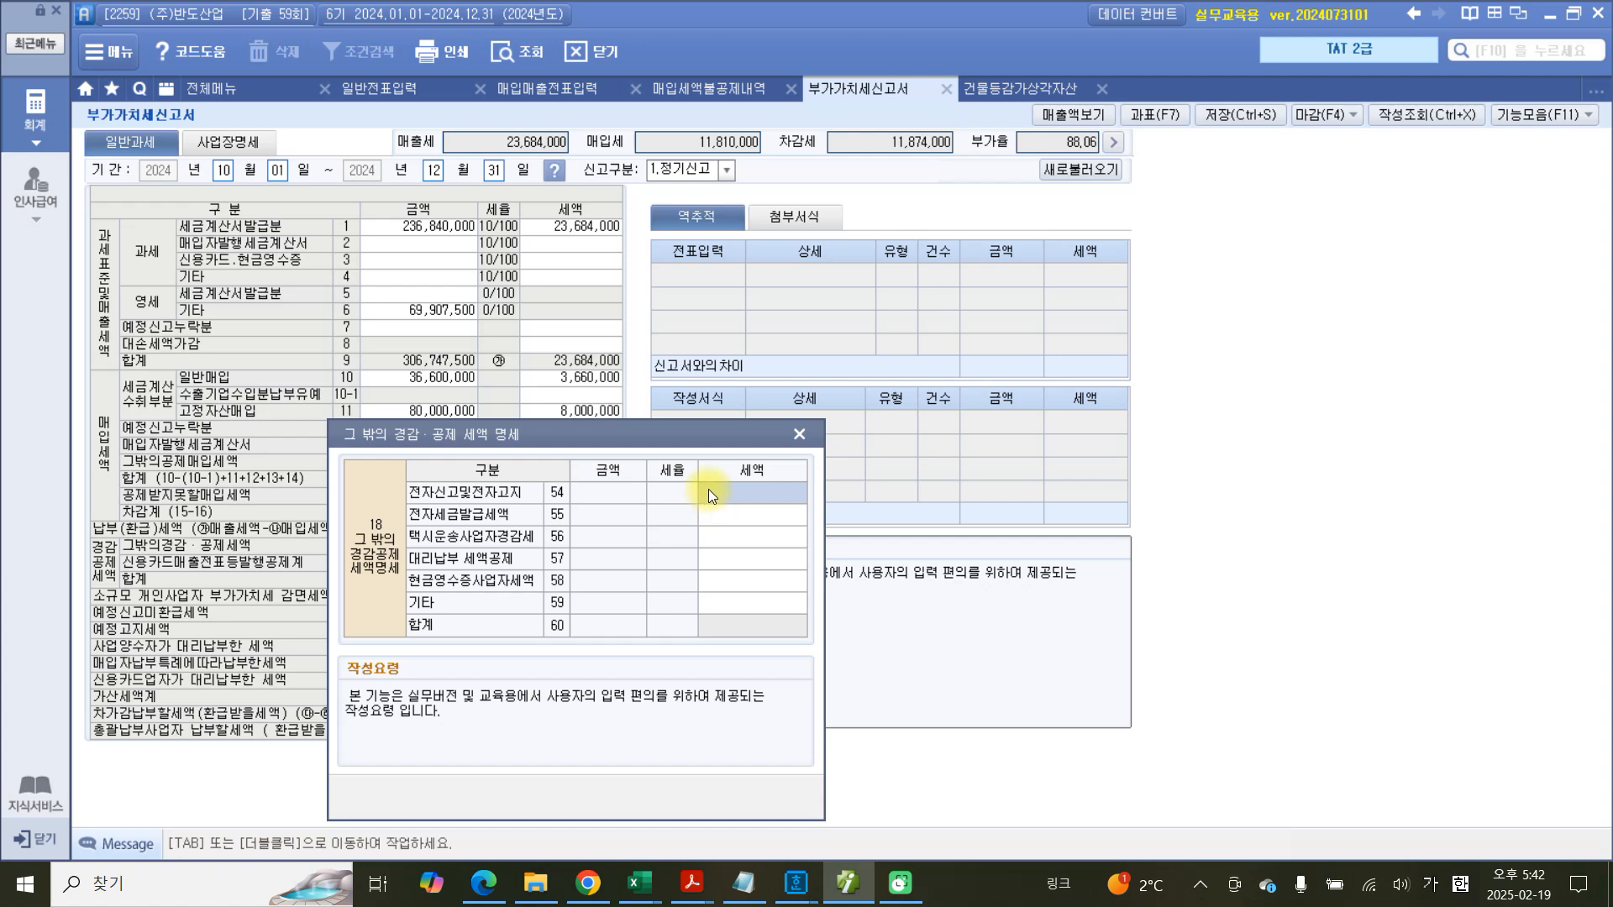
type("100000")
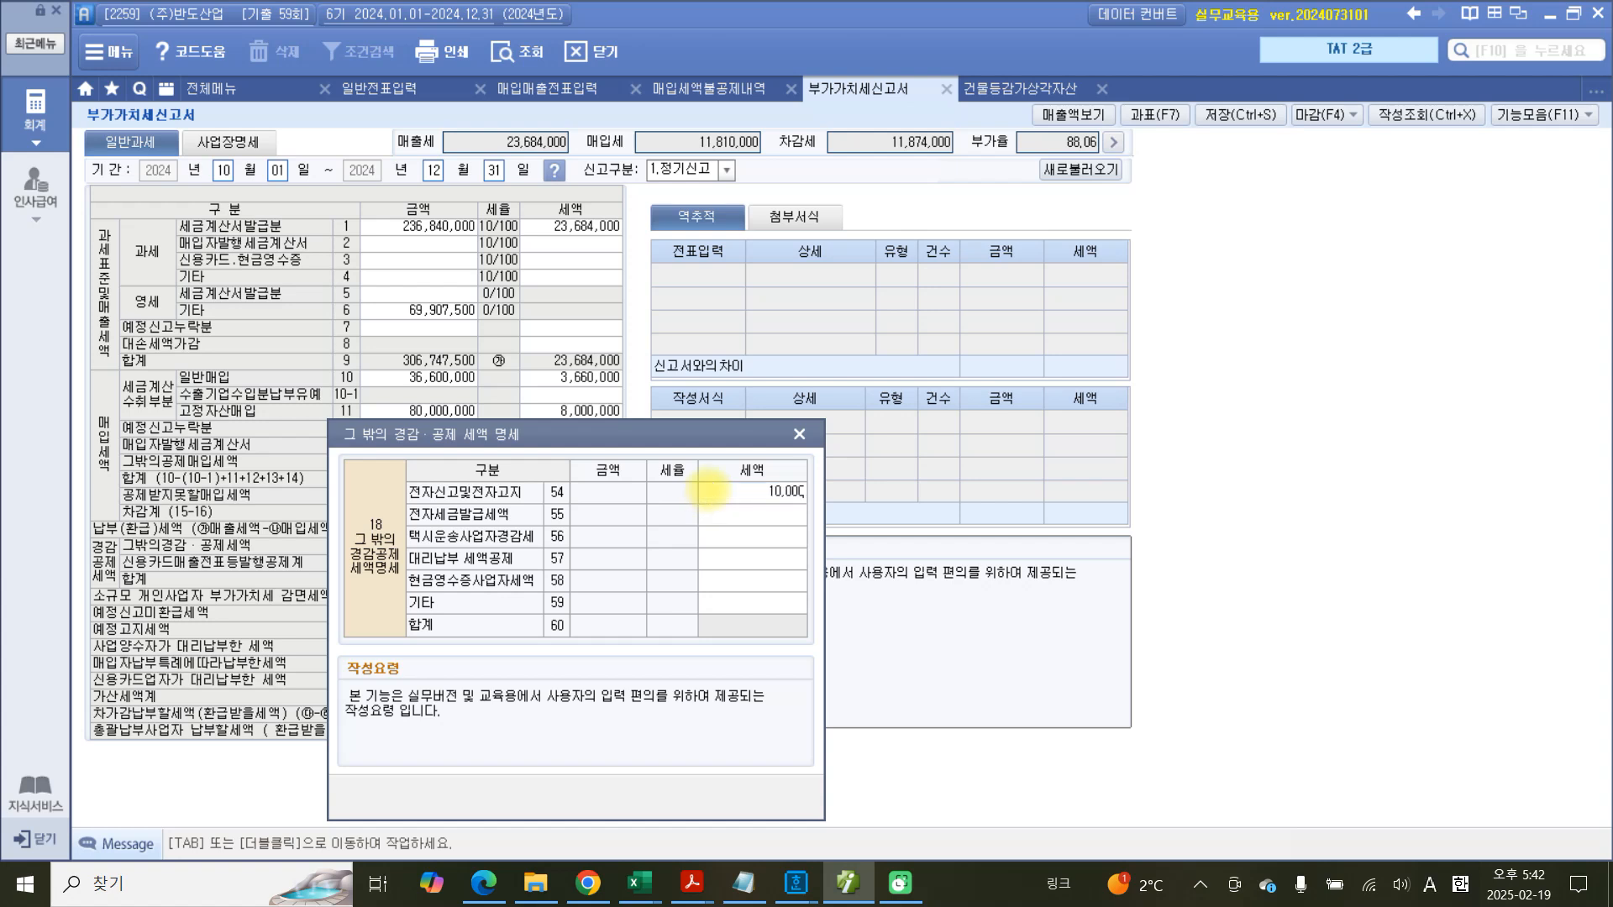
key("Return")
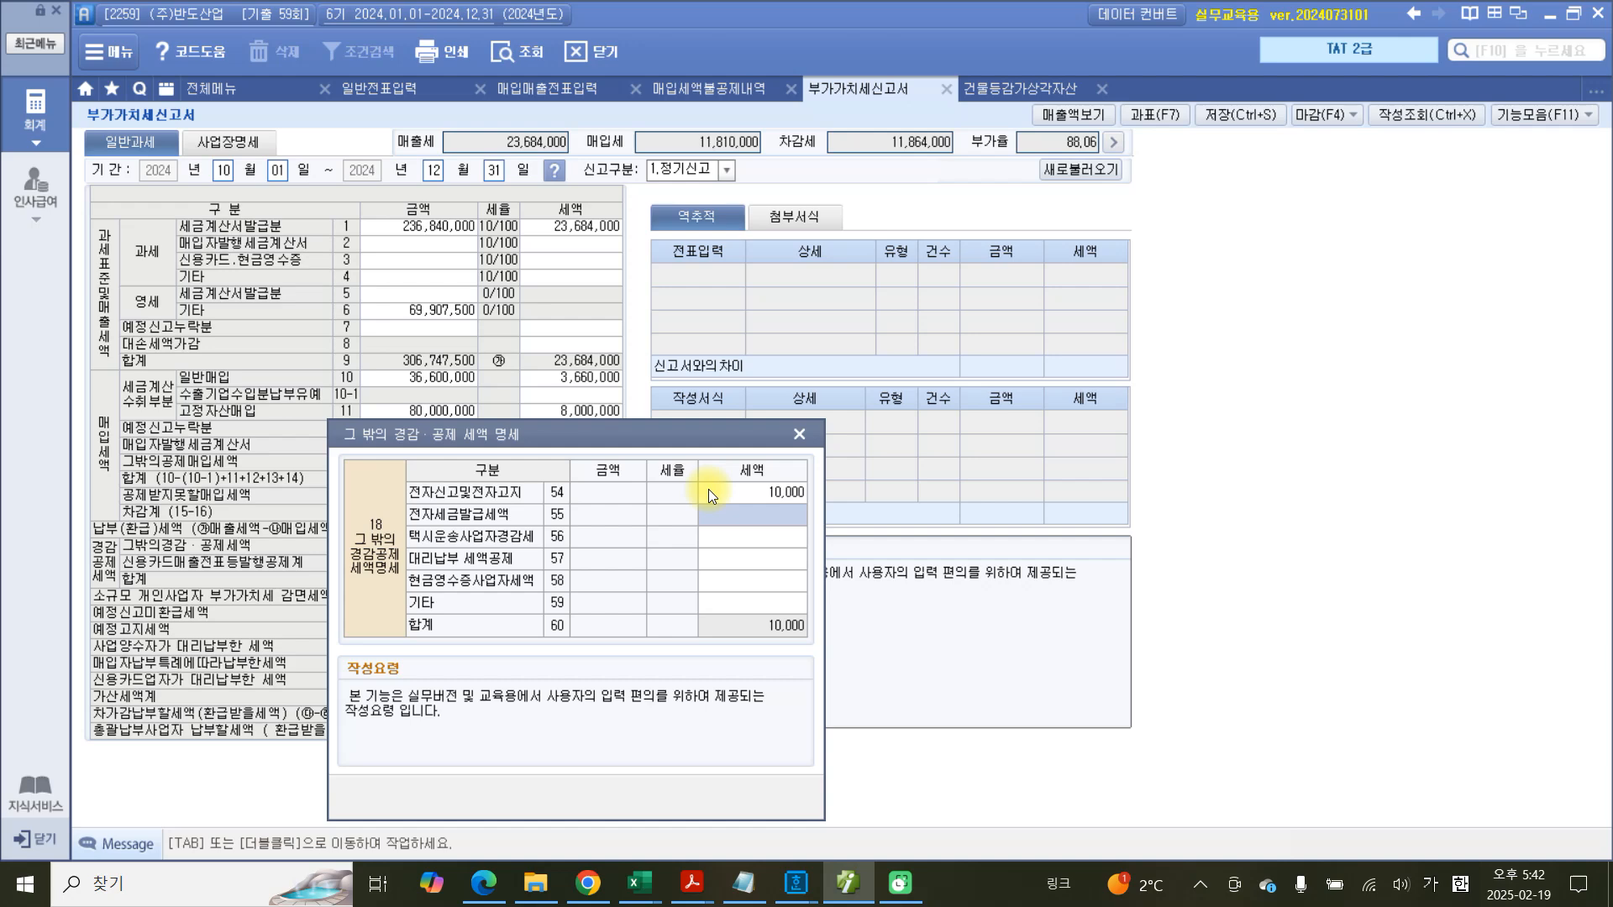
left_click_drag(634, 443, 672, 355)
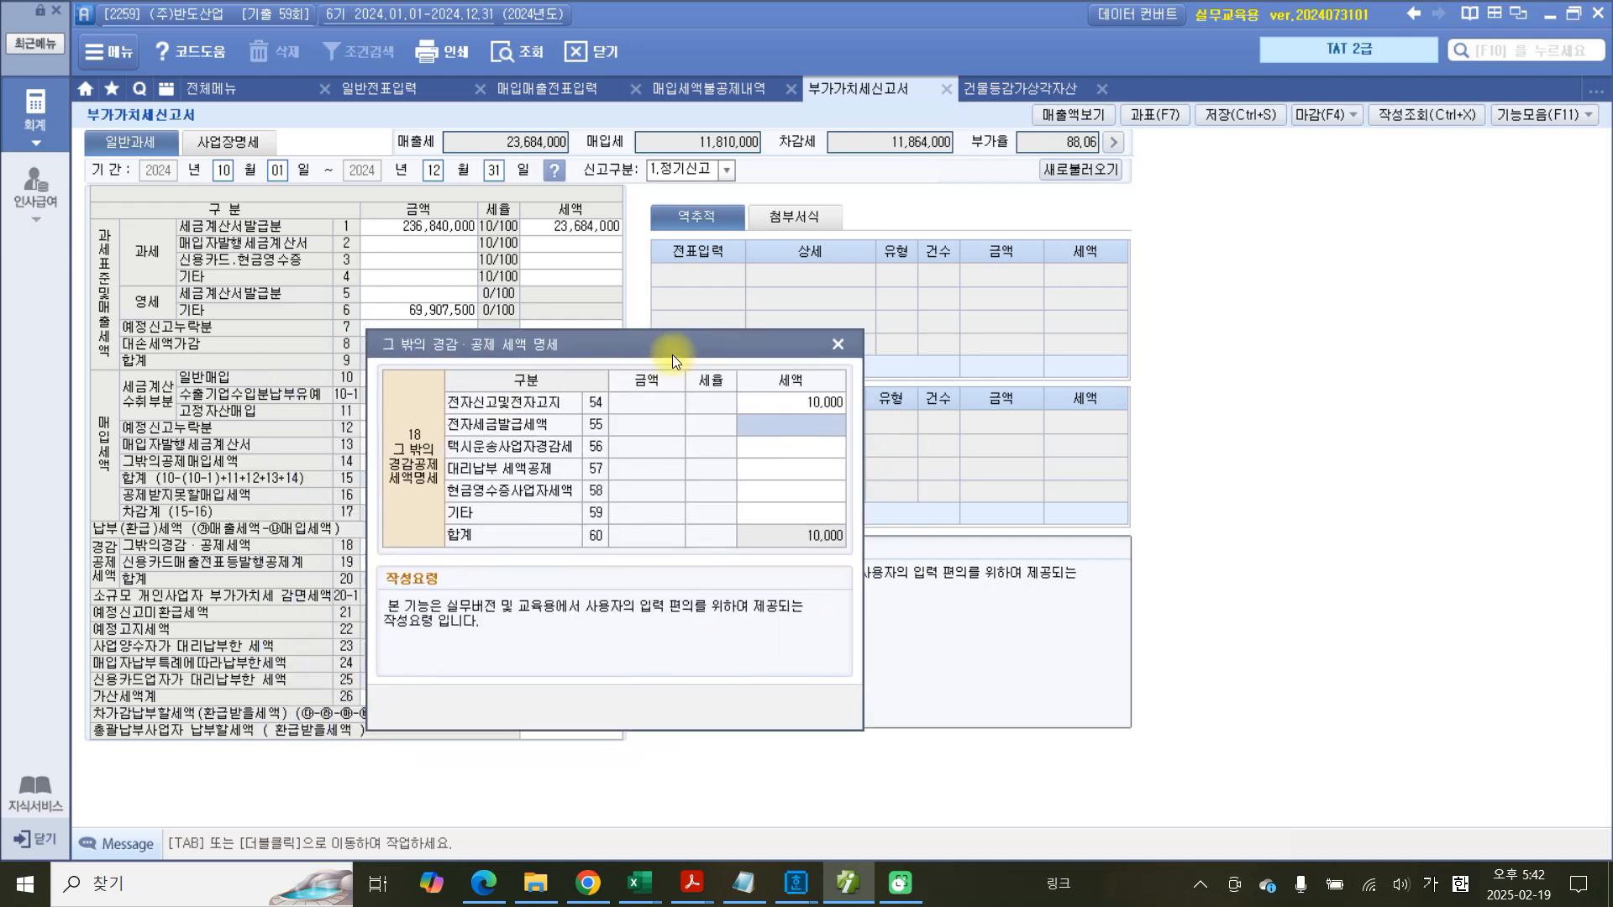
left_click(838, 345)
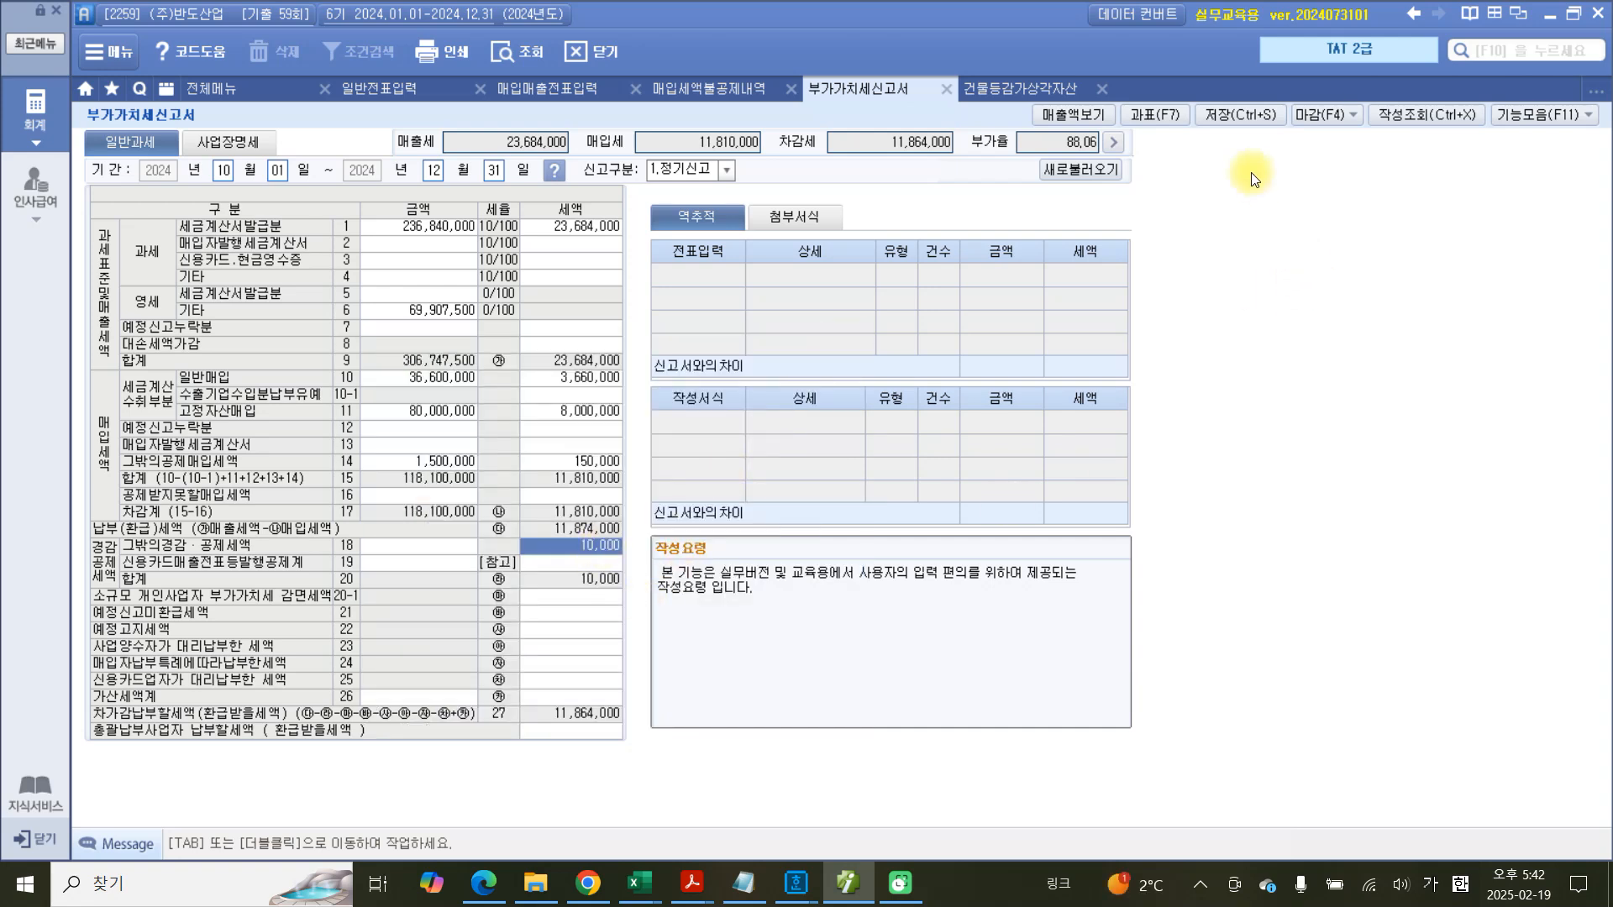
left_click(1241, 114)
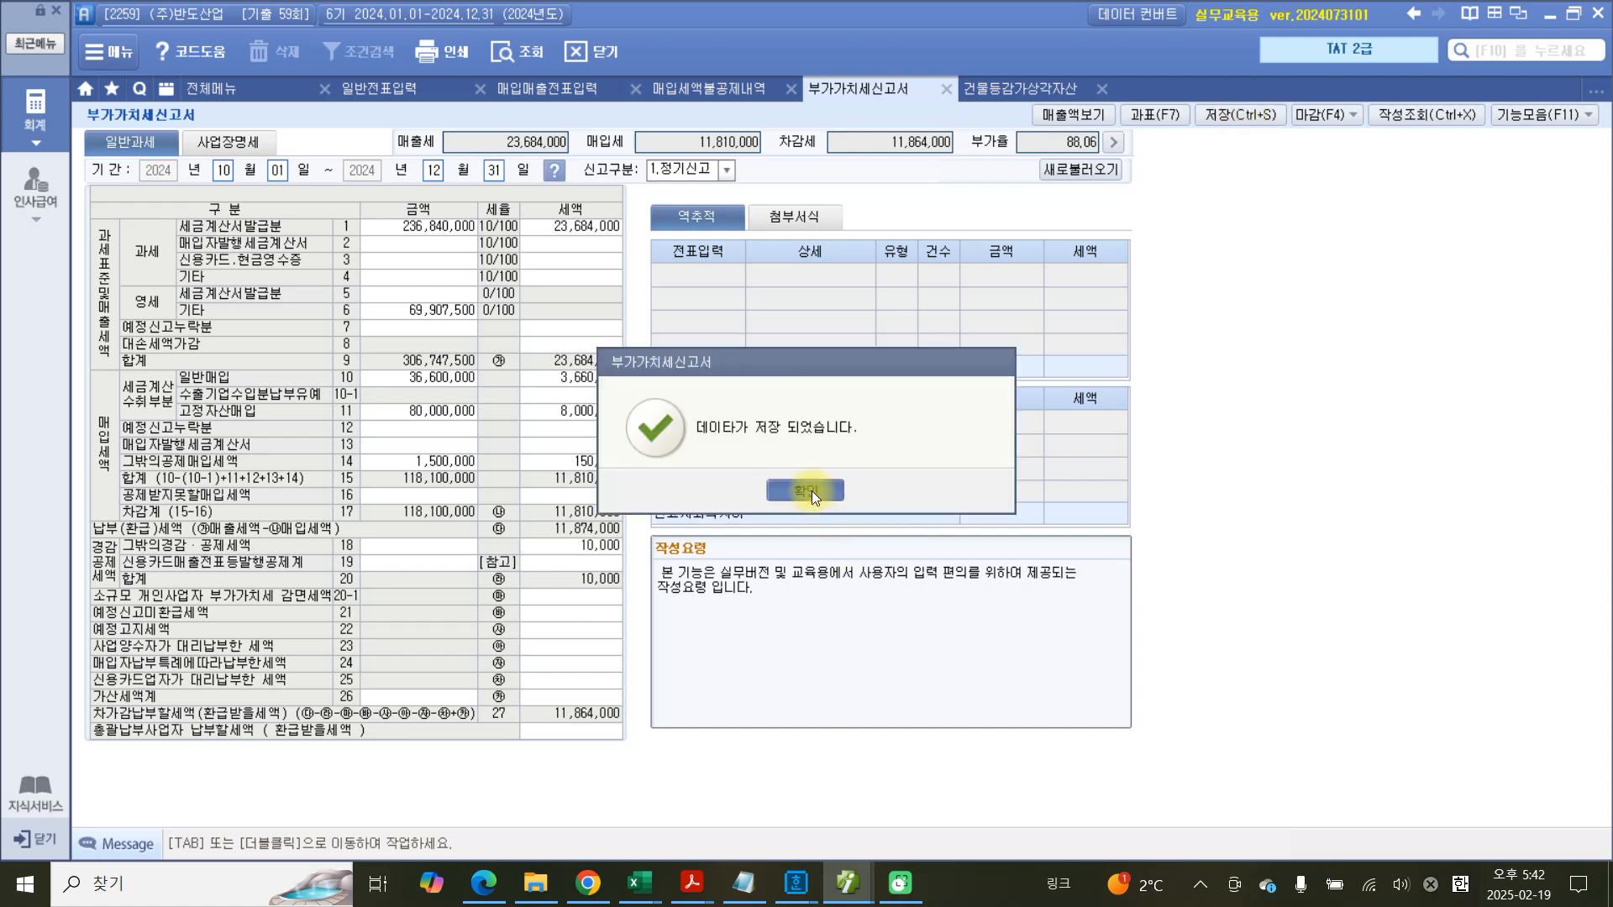
left_click(808, 491)
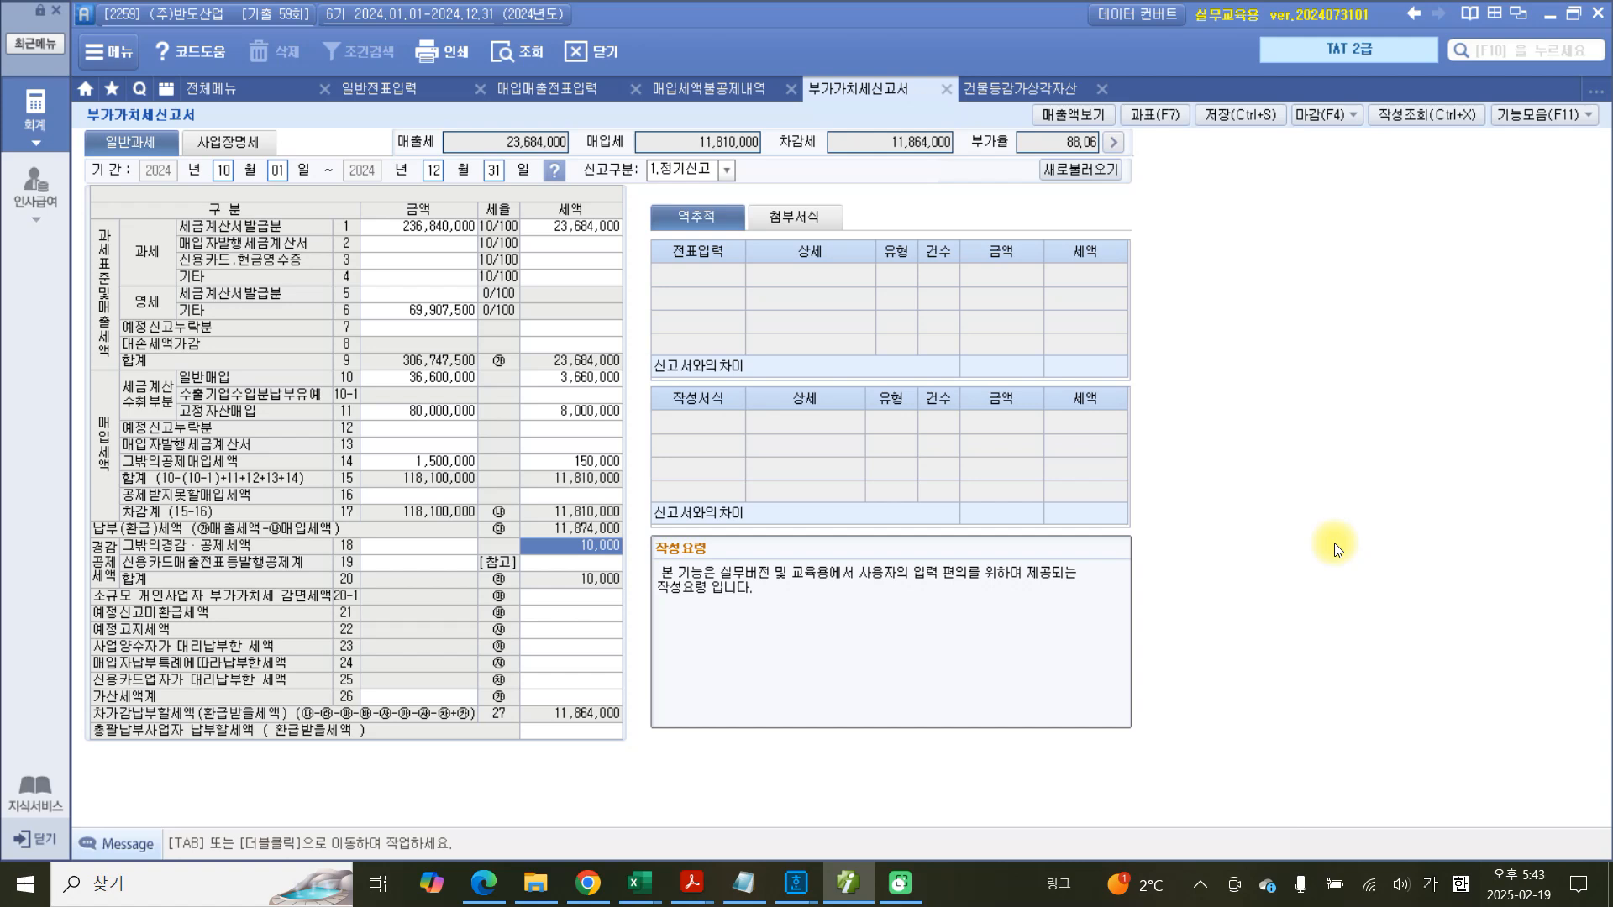
Review the 전자신고및전자고지 entry in the VAT return's 그 밖의 경감·공제 세액 명세.
double_click(581, 546)
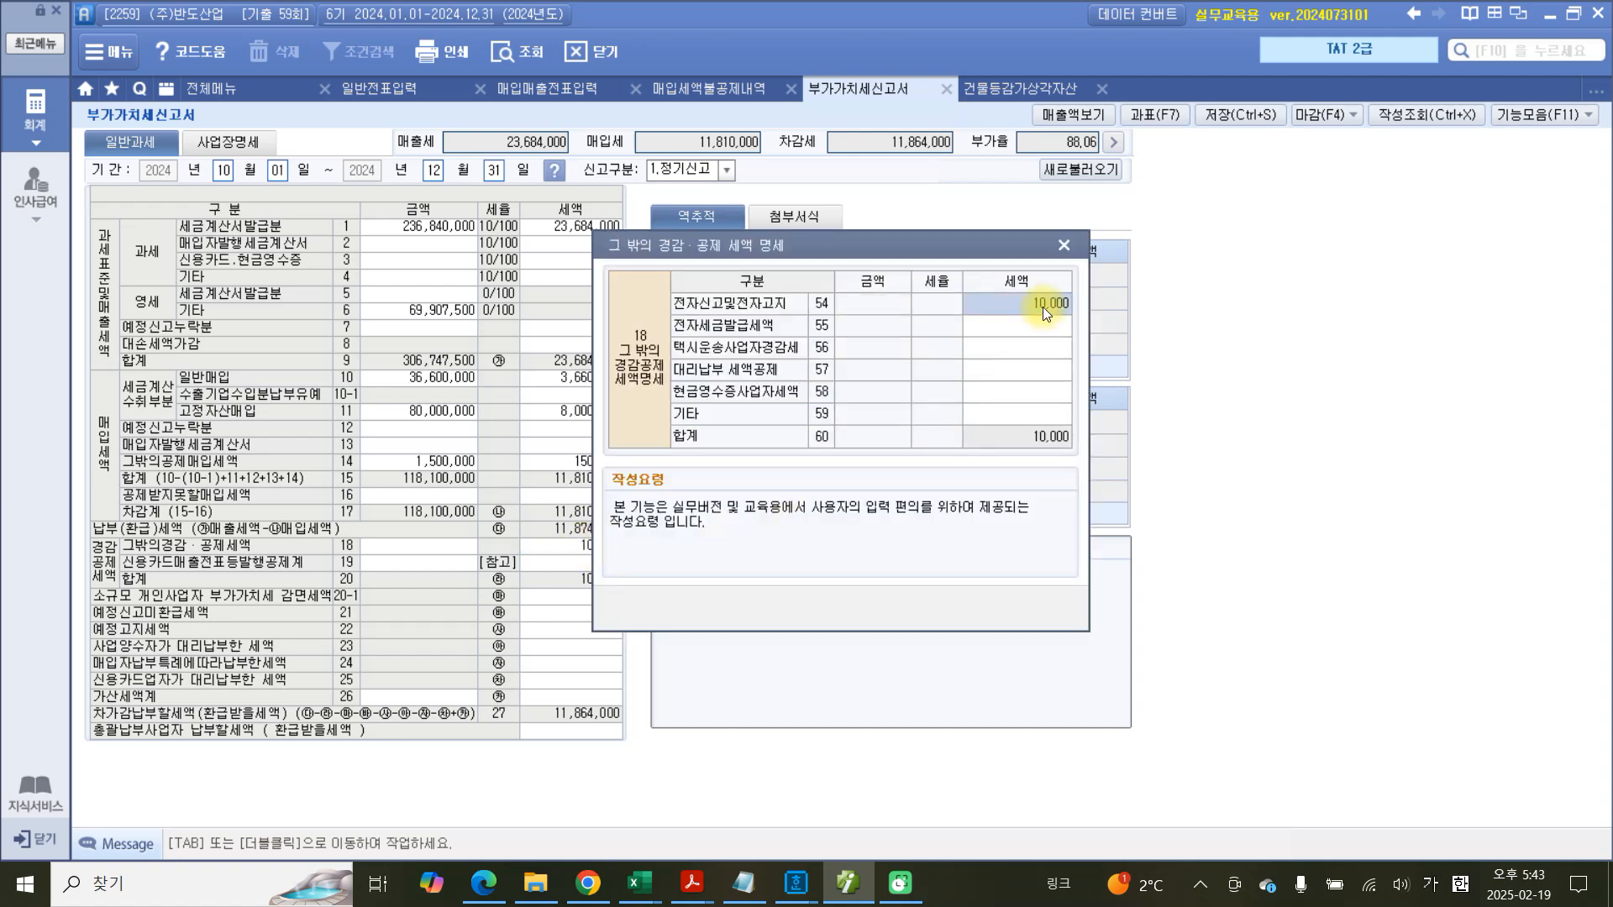
left_click(1062, 247)
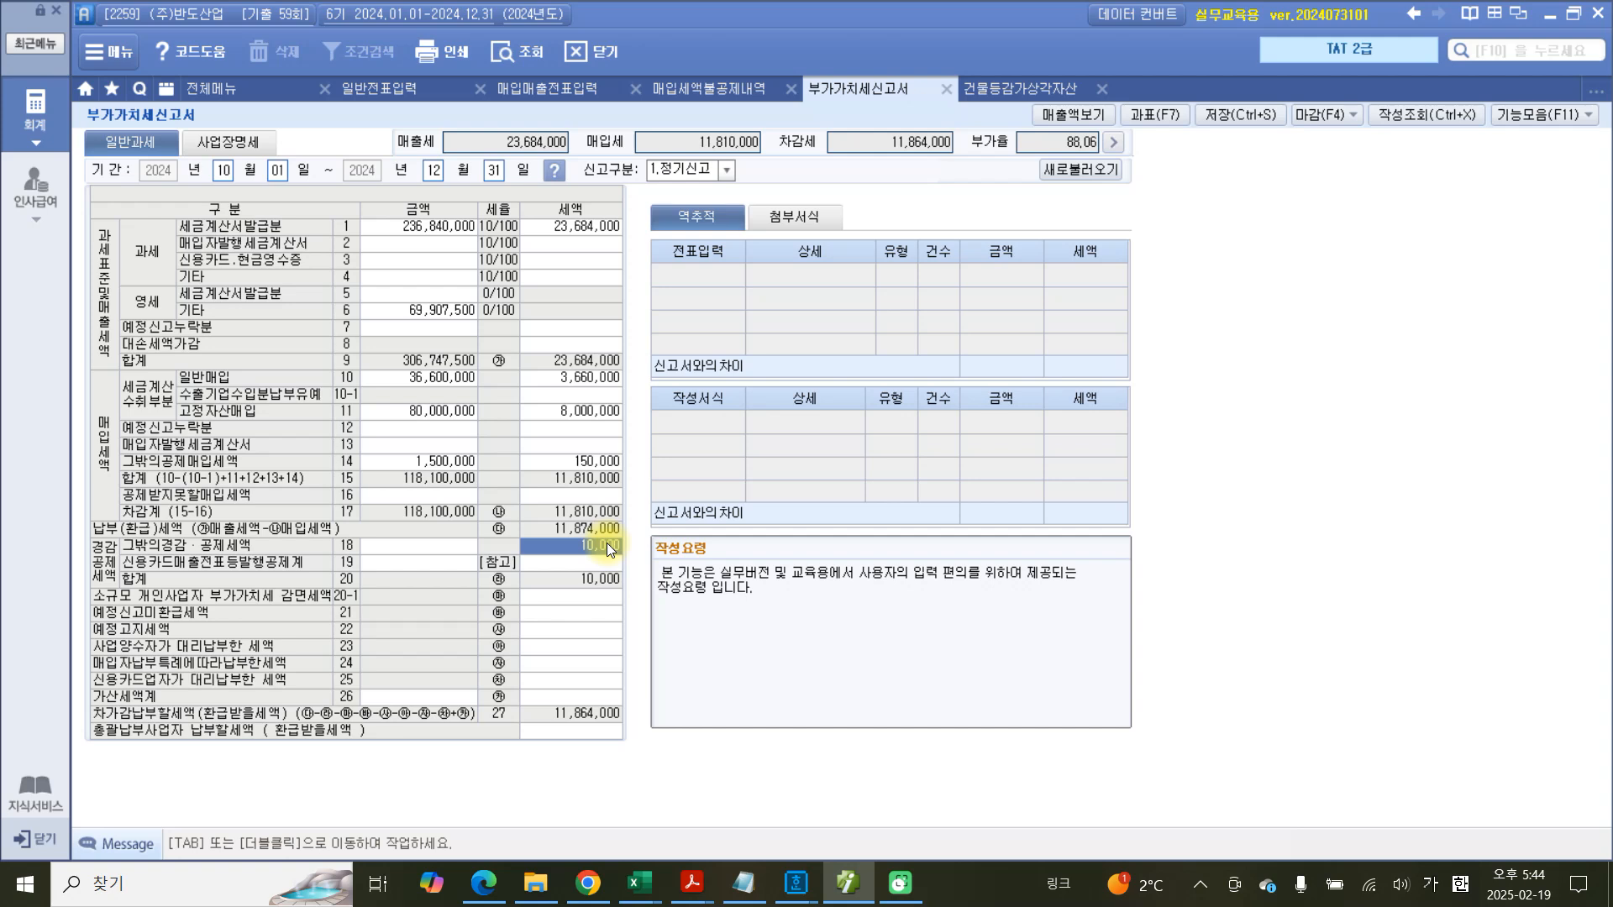
mouse_move(560, 542)
left_mouse_down()
mouse_move(531, 552)
mouse_move(537, 531)
left_mouse_up()
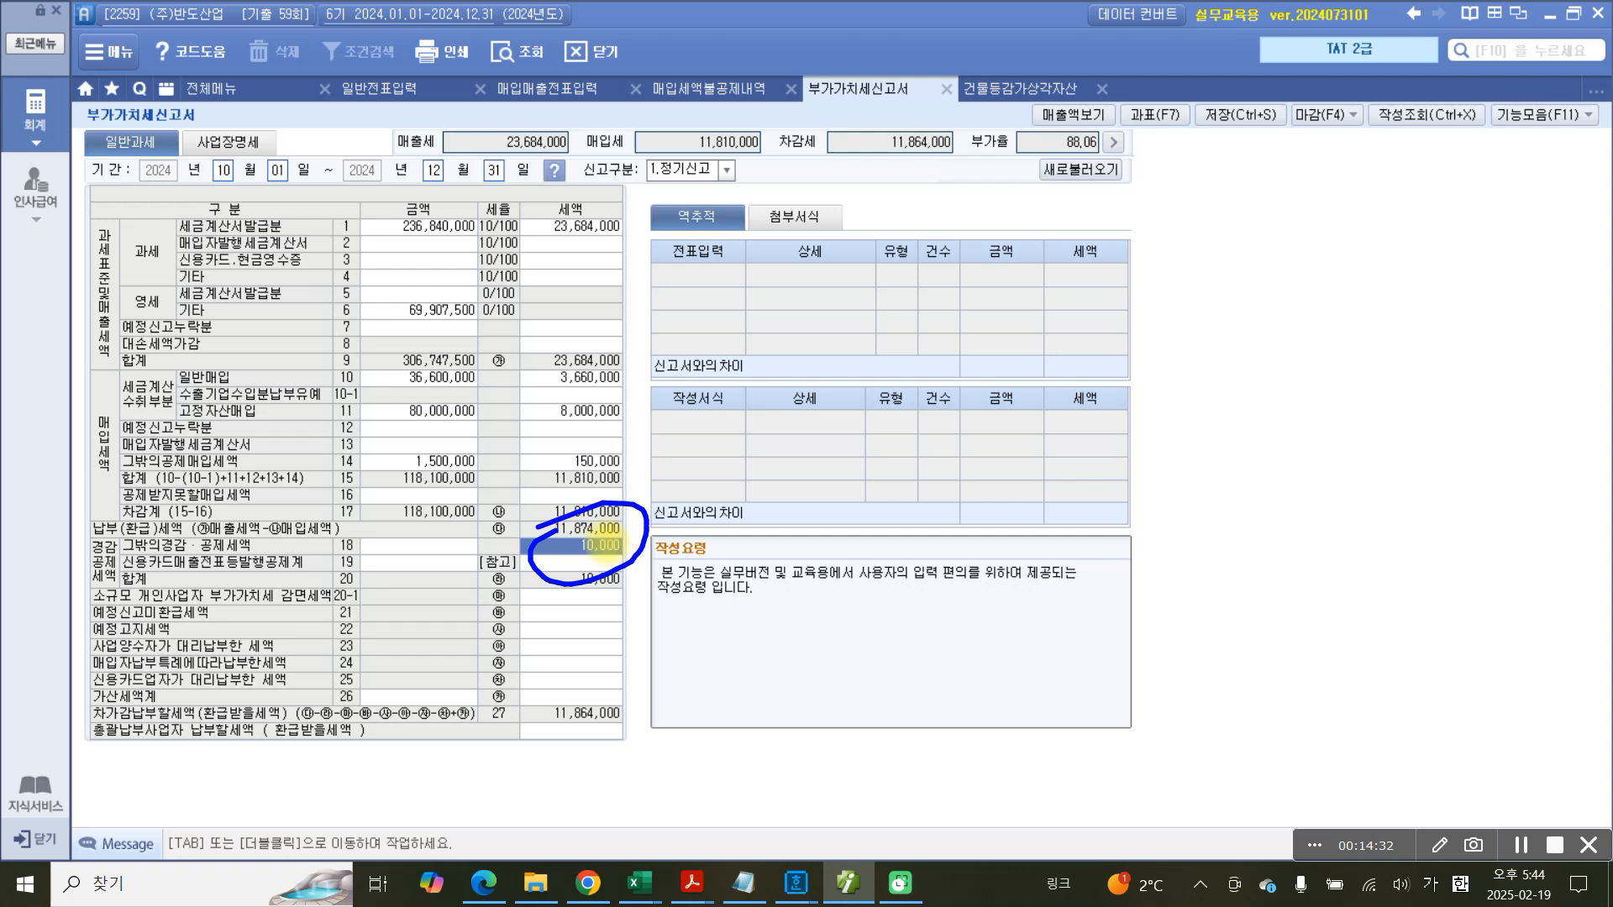
left_click_drag(628, 535, 761, 511)
mouse_move(801, 476)
left_mouse_down()
mouse_move(855, 472)
mouse_move(821, 523)
left_mouse_up()
left_click_drag(840, 499, 855, 537)
left_click_drag(901, 437, 890, 609)
mouse_move(939, 494)
left_mouse_down()
mouse_move(951, 550)
mouse_move(1012, 527)
left_mouse_up()
left_click_drag(1035, 501, 1000, 630)
mouse_move(1042, 553)
left_mouse_down()
mouse_move(1013, 615)
mouse_move(1026, 574)
left_mouse_up()
left_click_drag(1114, 514, 1064, 559)
left_click_drag(1138, 486, 1128, 552)
left_click_drag(1089, 580, 1092, 626)
left_click_drag(1142, 552, 1111, 617)
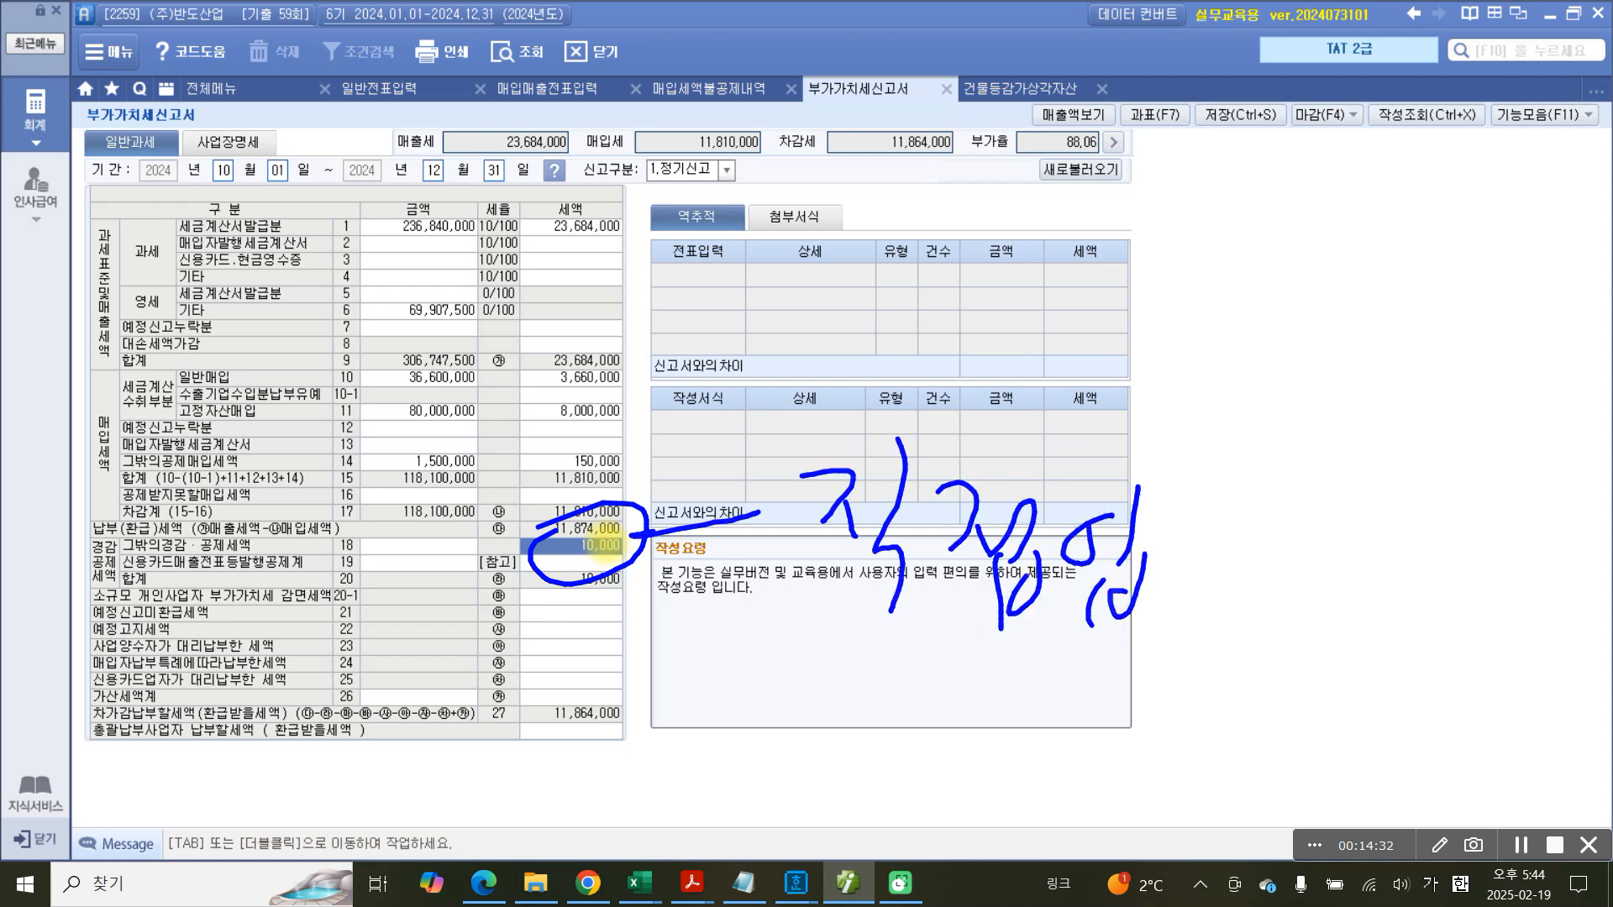
mouse_move(1180, 516)
left_mouse_down()
mouse_move(1188, 588)
mouse_move(1248, 525)
left_mouse_up()
mouse_move(1228, 537)
left_mouse_down()
mouse_move(1257, 626)
mouse_move(1222, 684)
left_mouse_up()
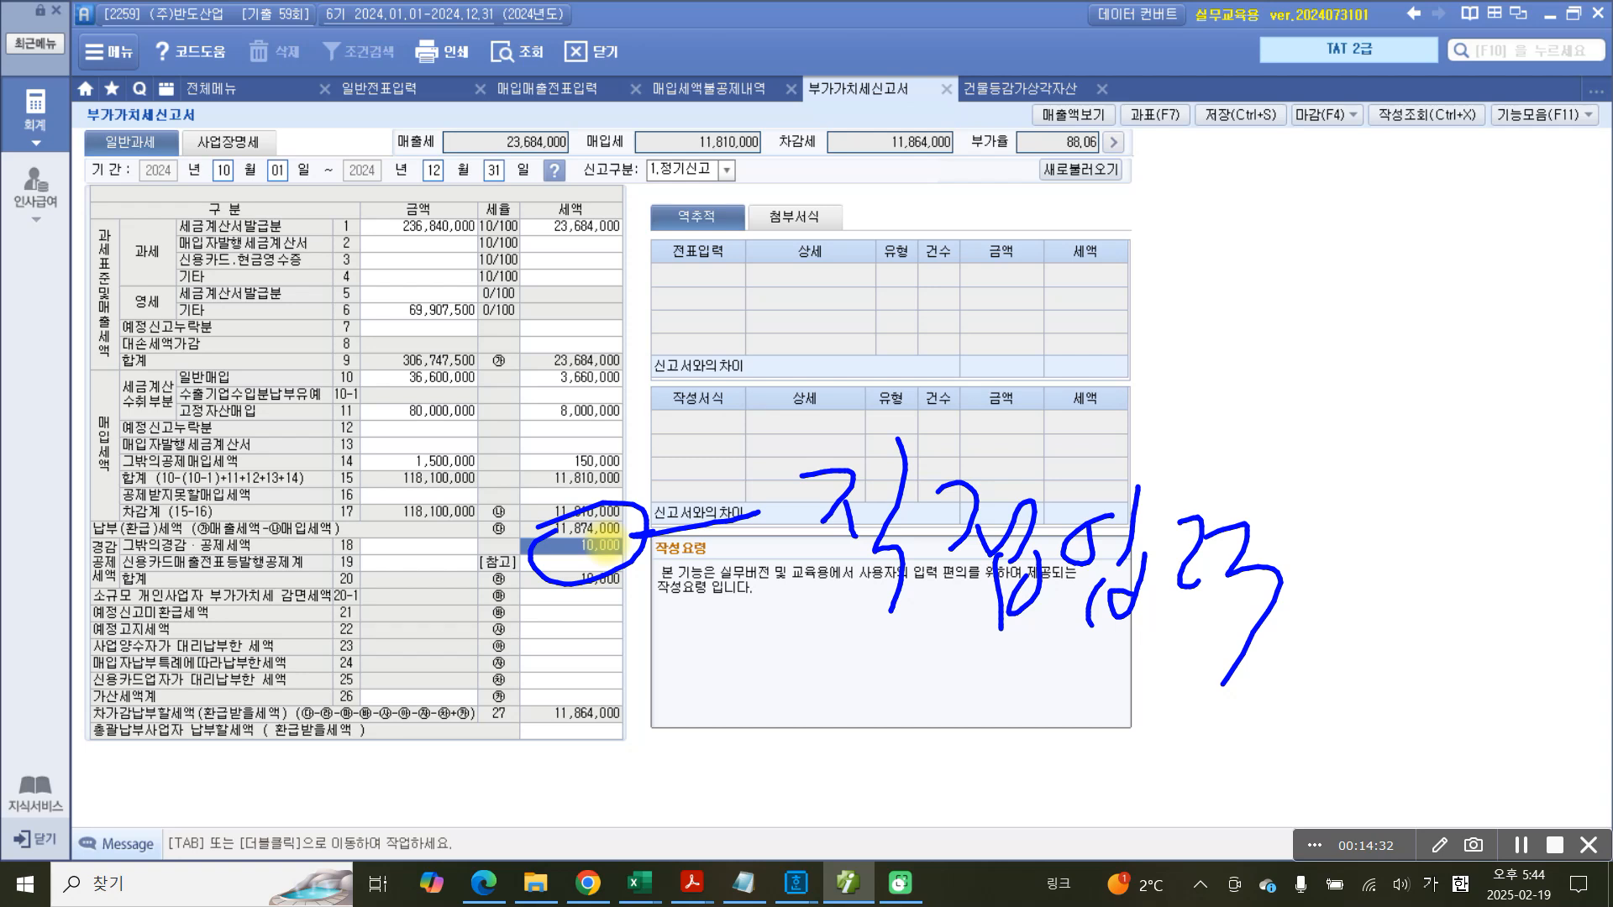
mouse_move(429, 718)
left_mouse_down()
mouse_move(386, 684)
mouse_move(683, 403)
mouse_move(487, 698)
left_mouse_up()
mouse_move(596, 330)
left_mouse_down()
mouse_move(714, 313)
mouse_move(760, 252)
left_mouse_up()
left_click_drag(879, 231, 1057, 239)
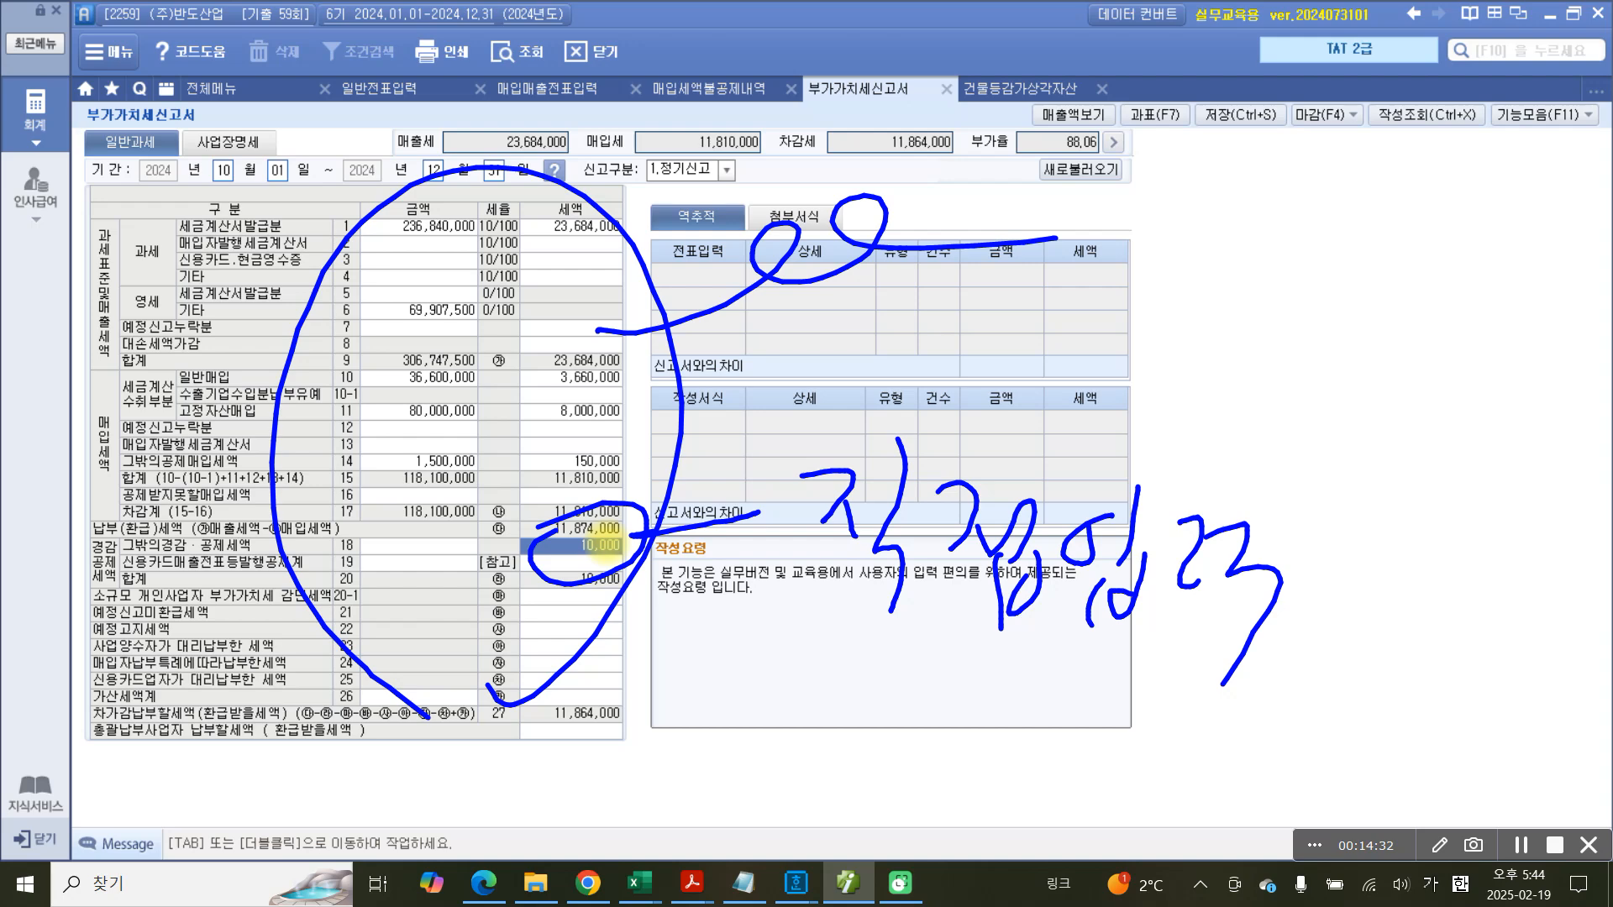
left_click_drag(531, 580, 664, 560)
key("Escape")
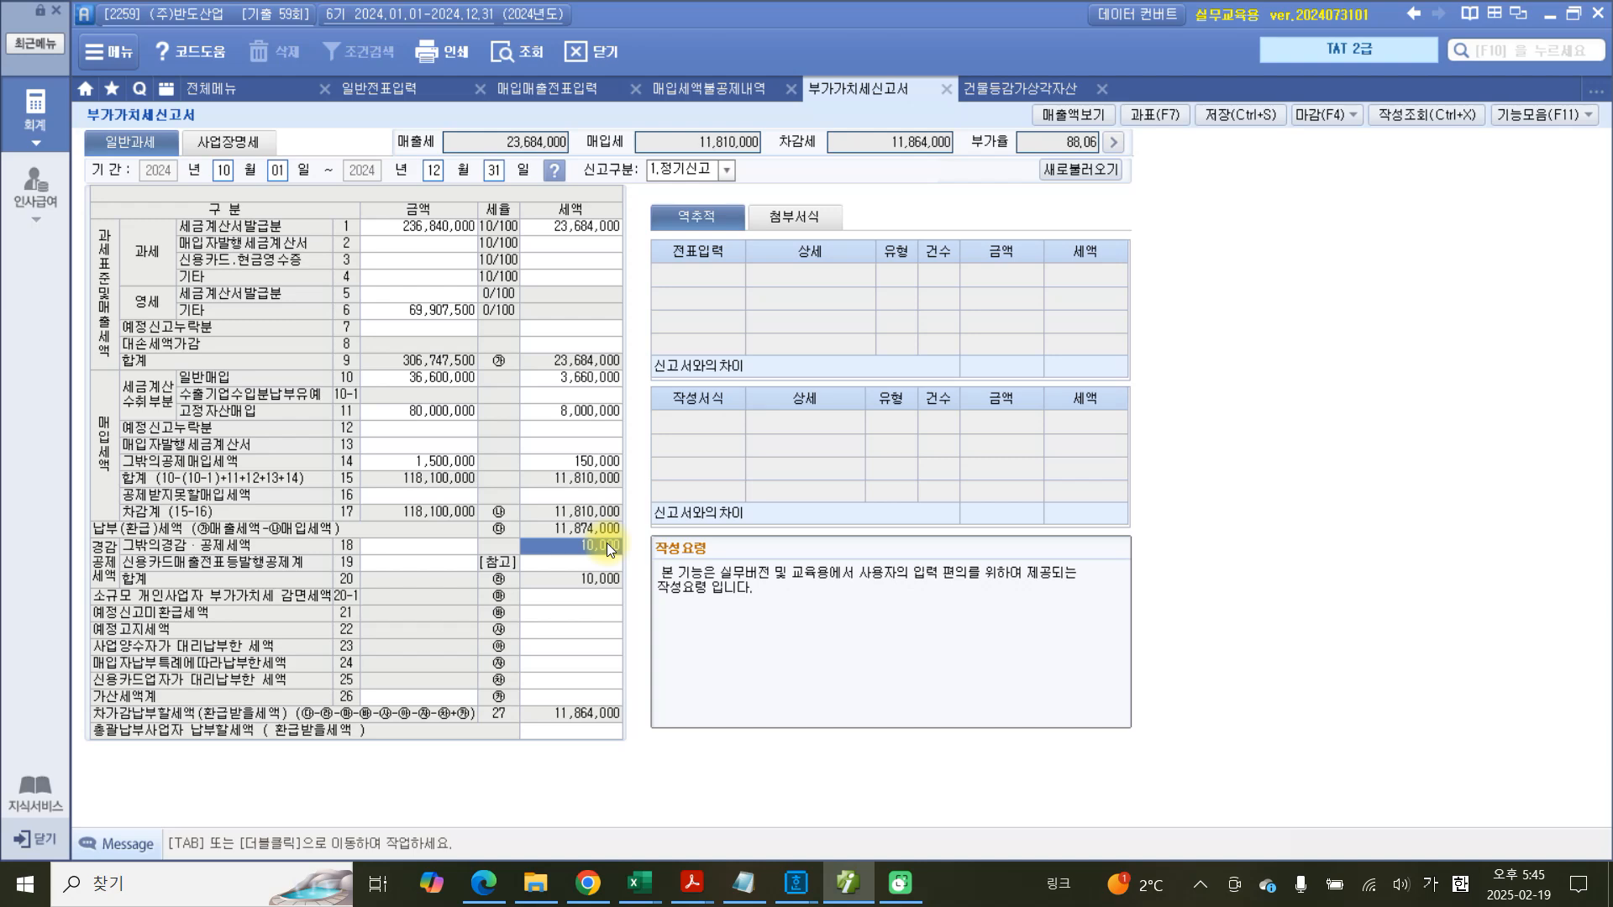
Switch to the exam PDF in Acrobat and find the 평가문제 실무수행평가 section with its answer-entry instructions.
left_click(845, 884)
scroll(701, 672, "down", 5)
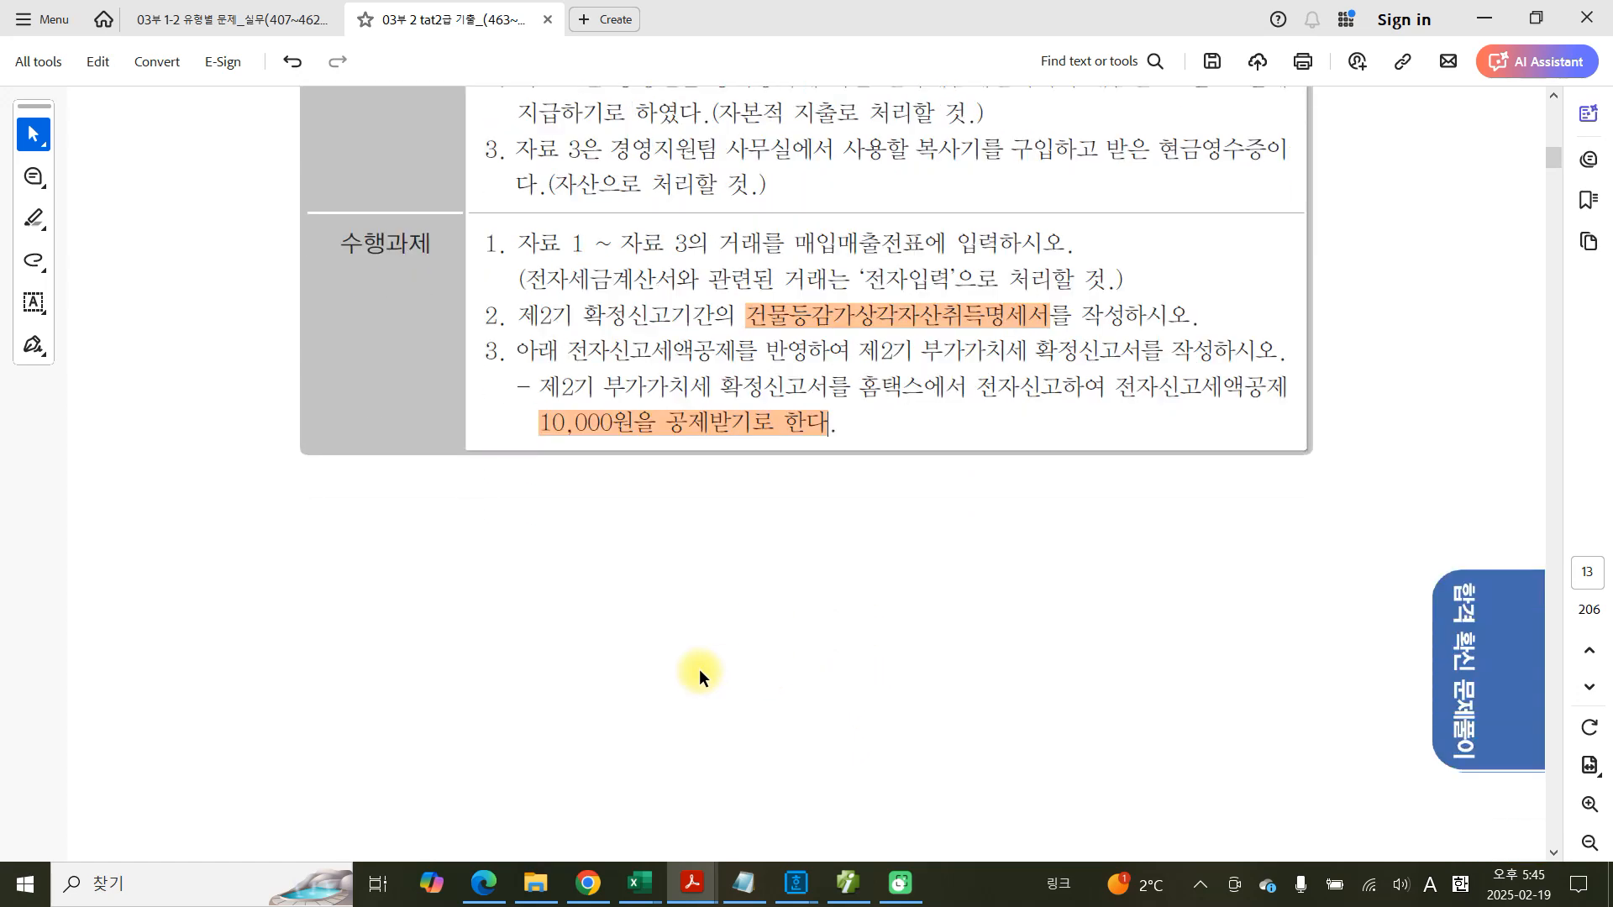
scroll(704, 672, "down", 8)
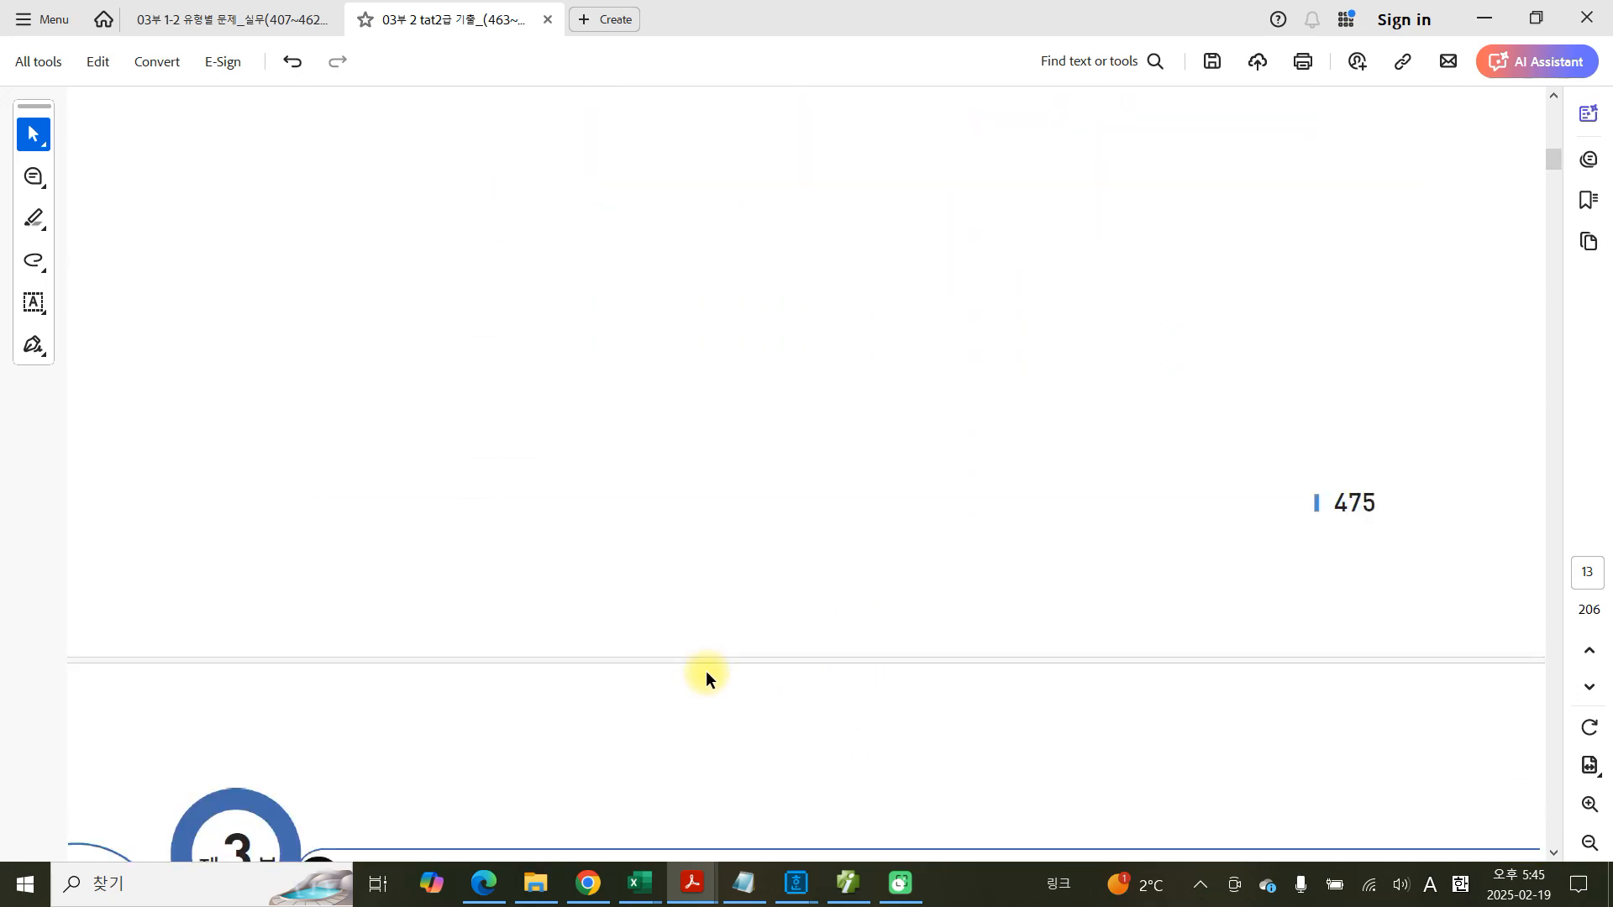
scroll(708, 672, "down", 6)
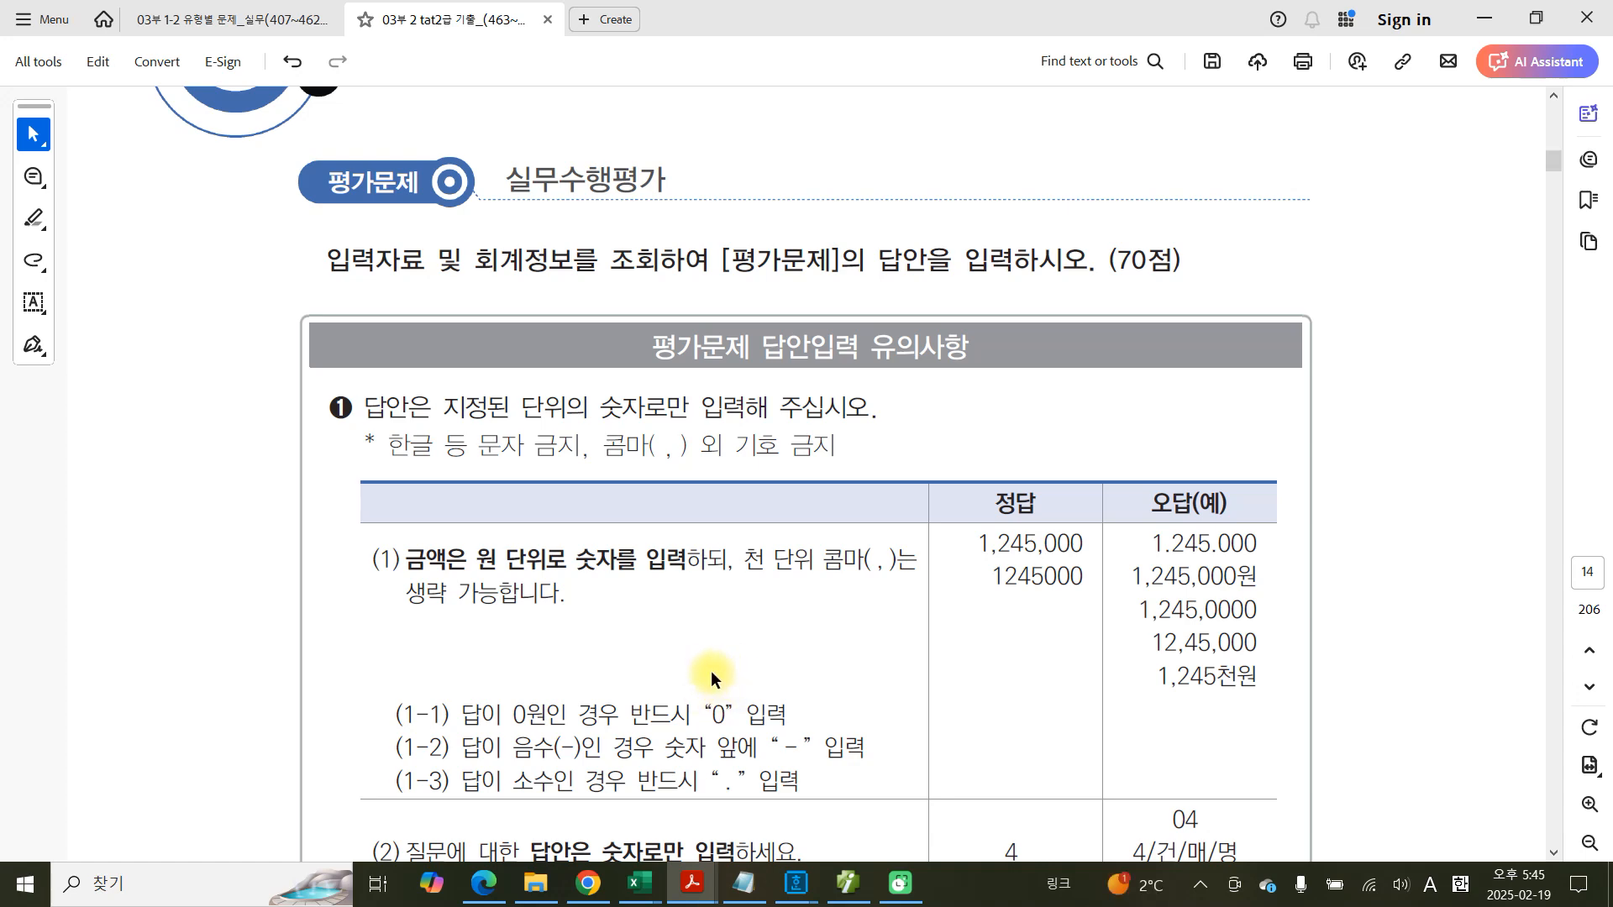
Read through the 평가문제 답안입력 유의사항, including the rules for amounts, numeric answers and five-digit 거래처 codes.
scroll(710, 670, "down", 1)
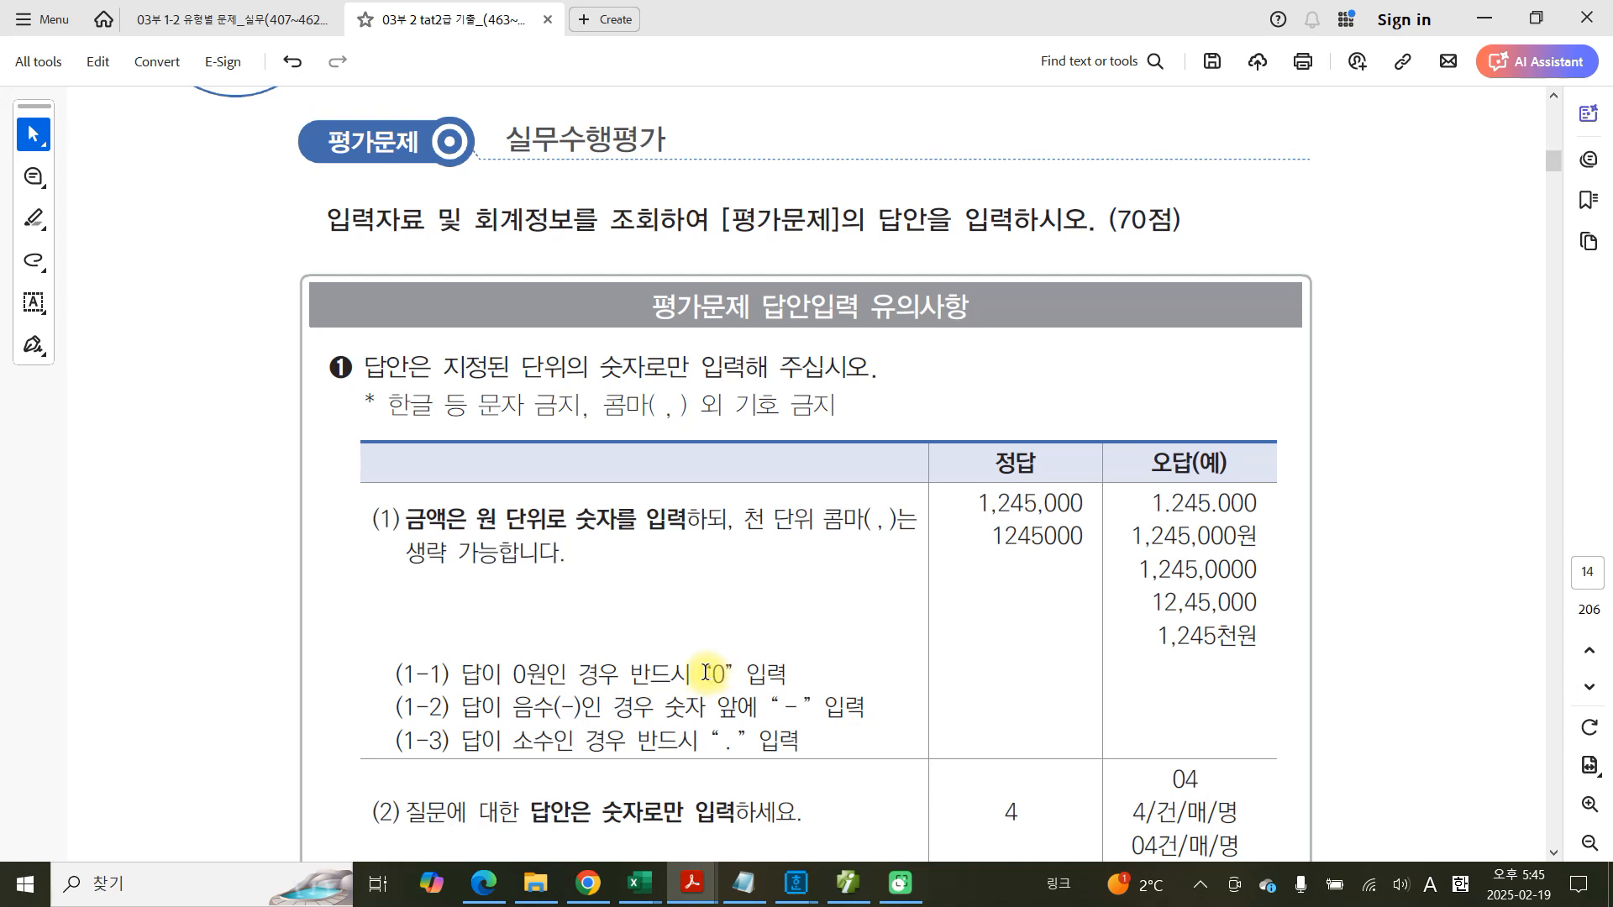
mouse_move(1141, 300)
left_mouse_down()
mouse_move(1030, 220)
mouse_move(1192, 316)
mouse_move(1179, 333)
left_mouse_up()
key("Escape")
scroll(712, 576, "down", 2)
scroll(724, 588, "up", 2)
scroll(727, 589, "down", 2)
scroll(728, 592, "down", 2)
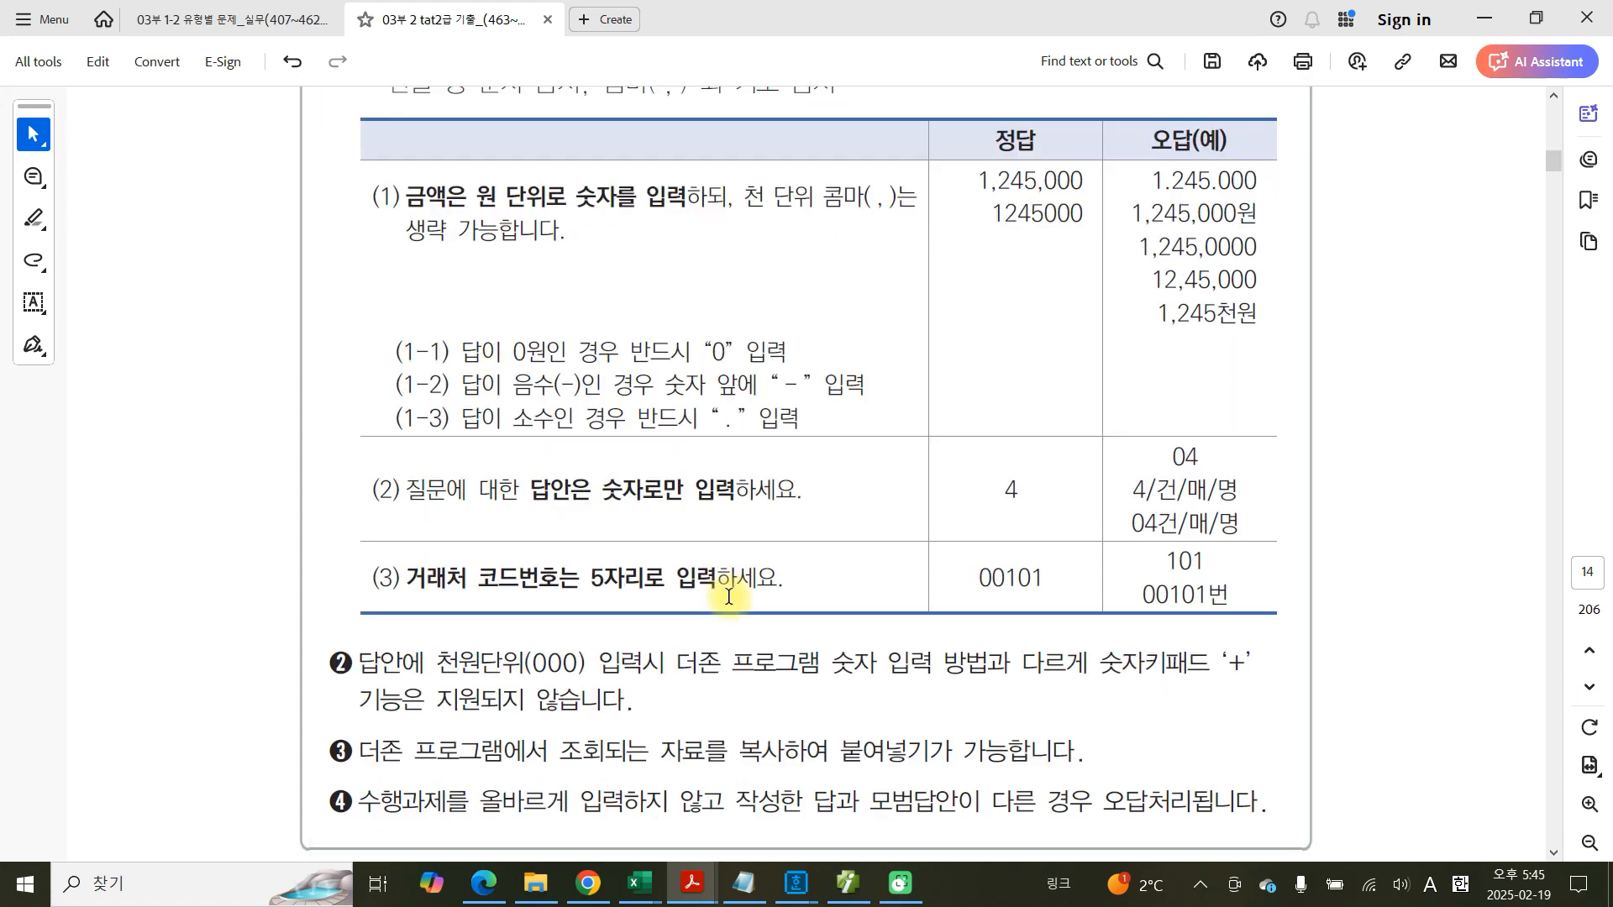
scroll(728, 596, "down", 7)
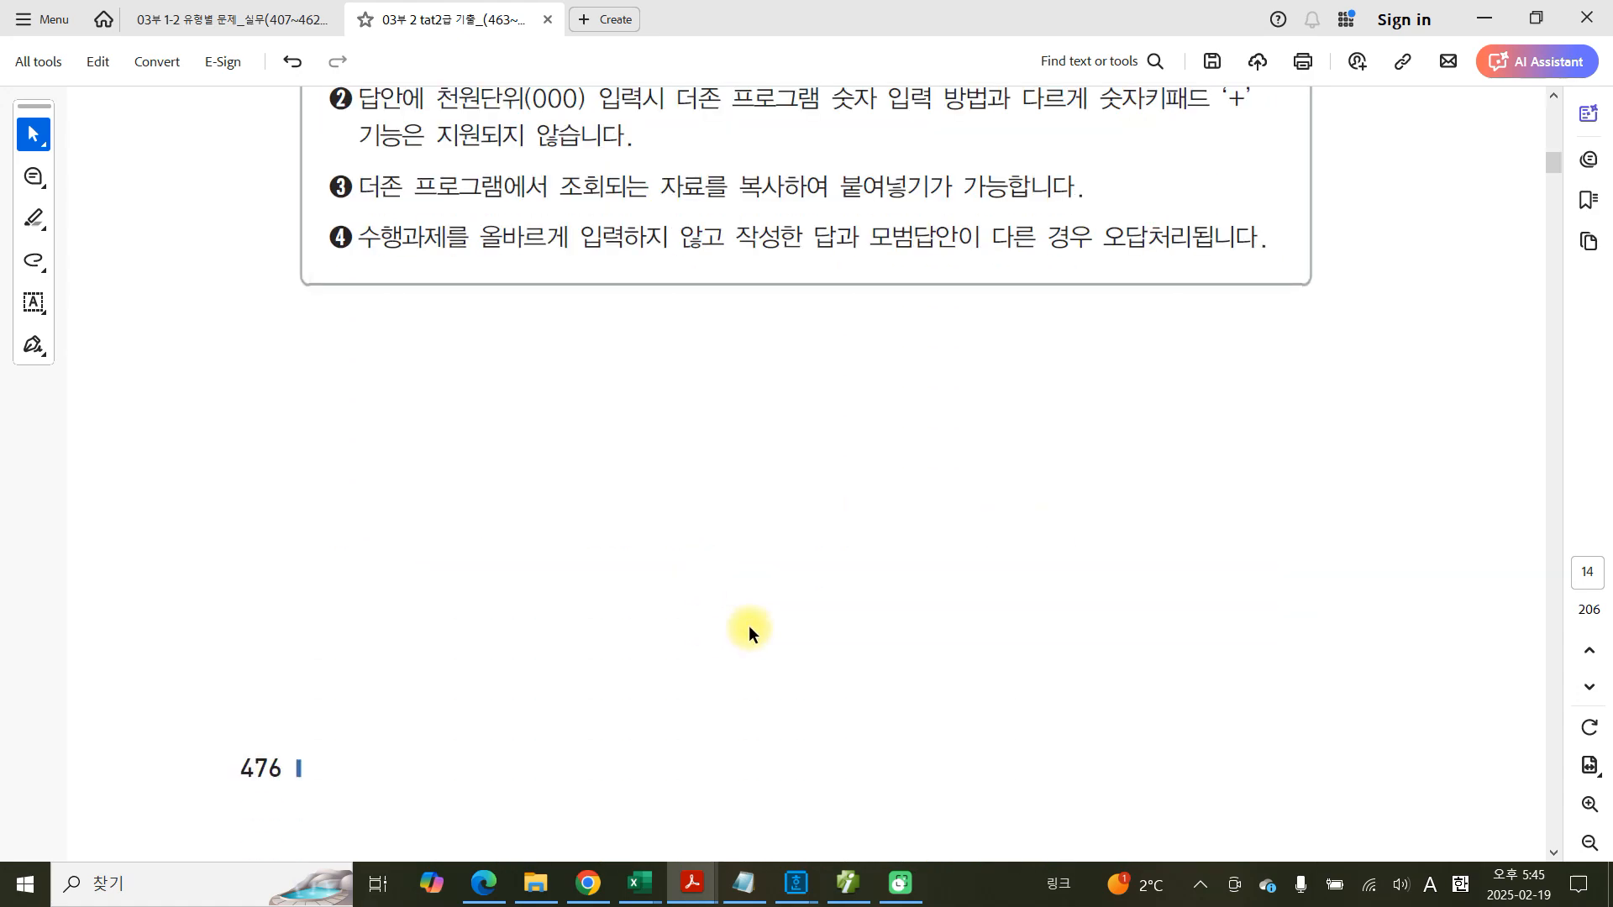
scroll(748, 630, "down", 2)
scroll(745, 635, "up", 10)
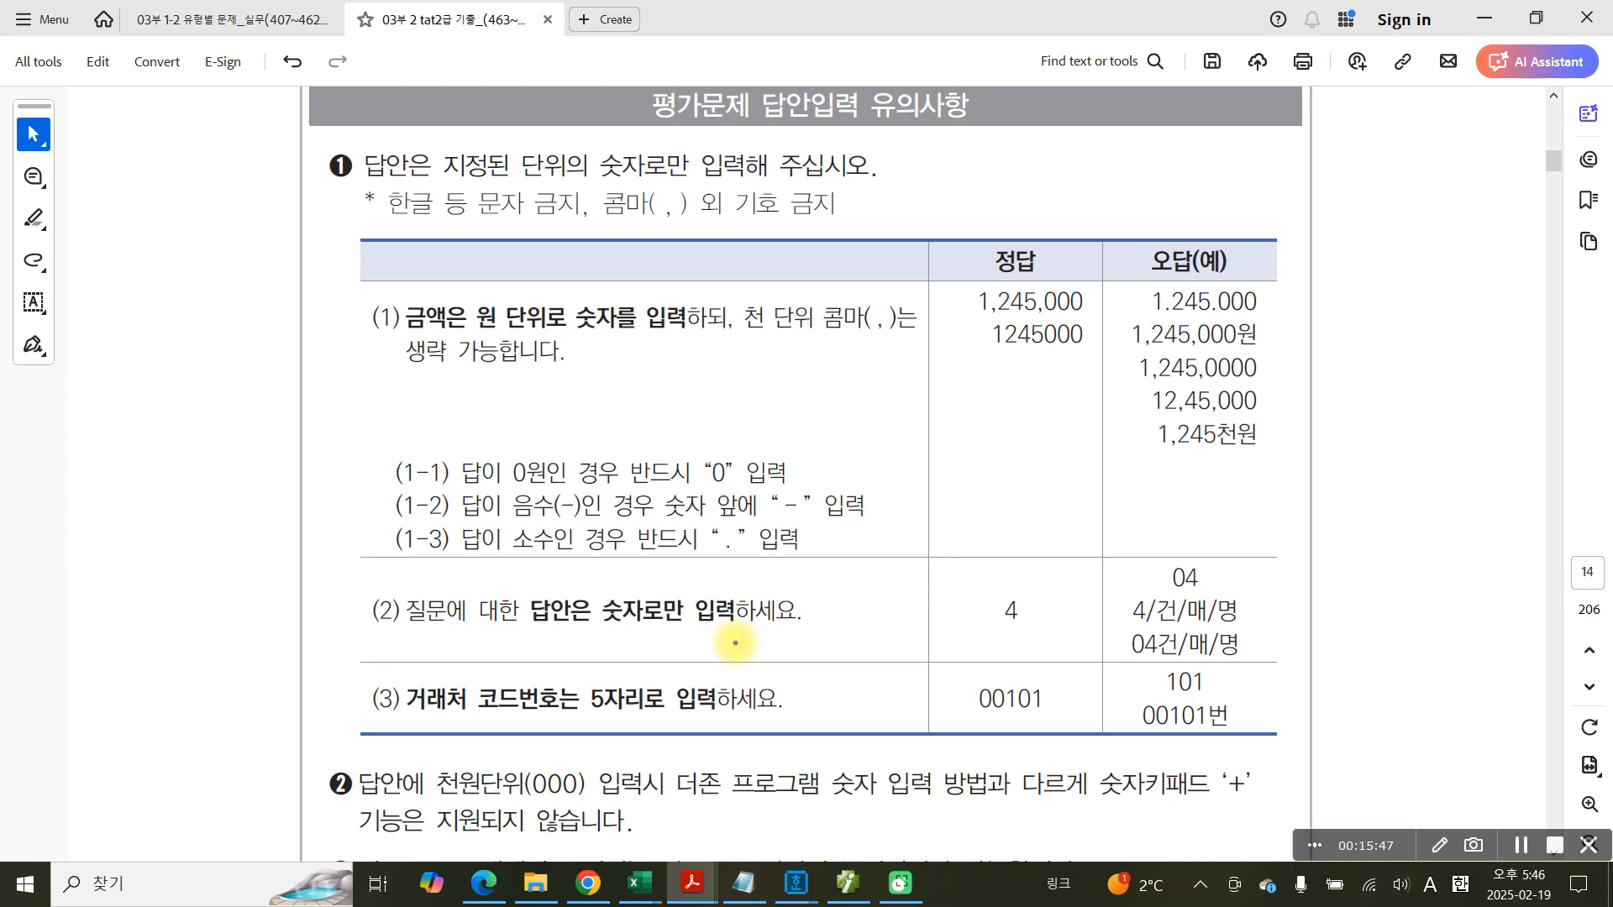
mouse_move(1117, 684)
left_mouse_down()
mouse_move(805, 724)
mouse_move(361, 257)
mouse_move(1384, 340)
mouse_move(746, 828)
left_mouse_up()
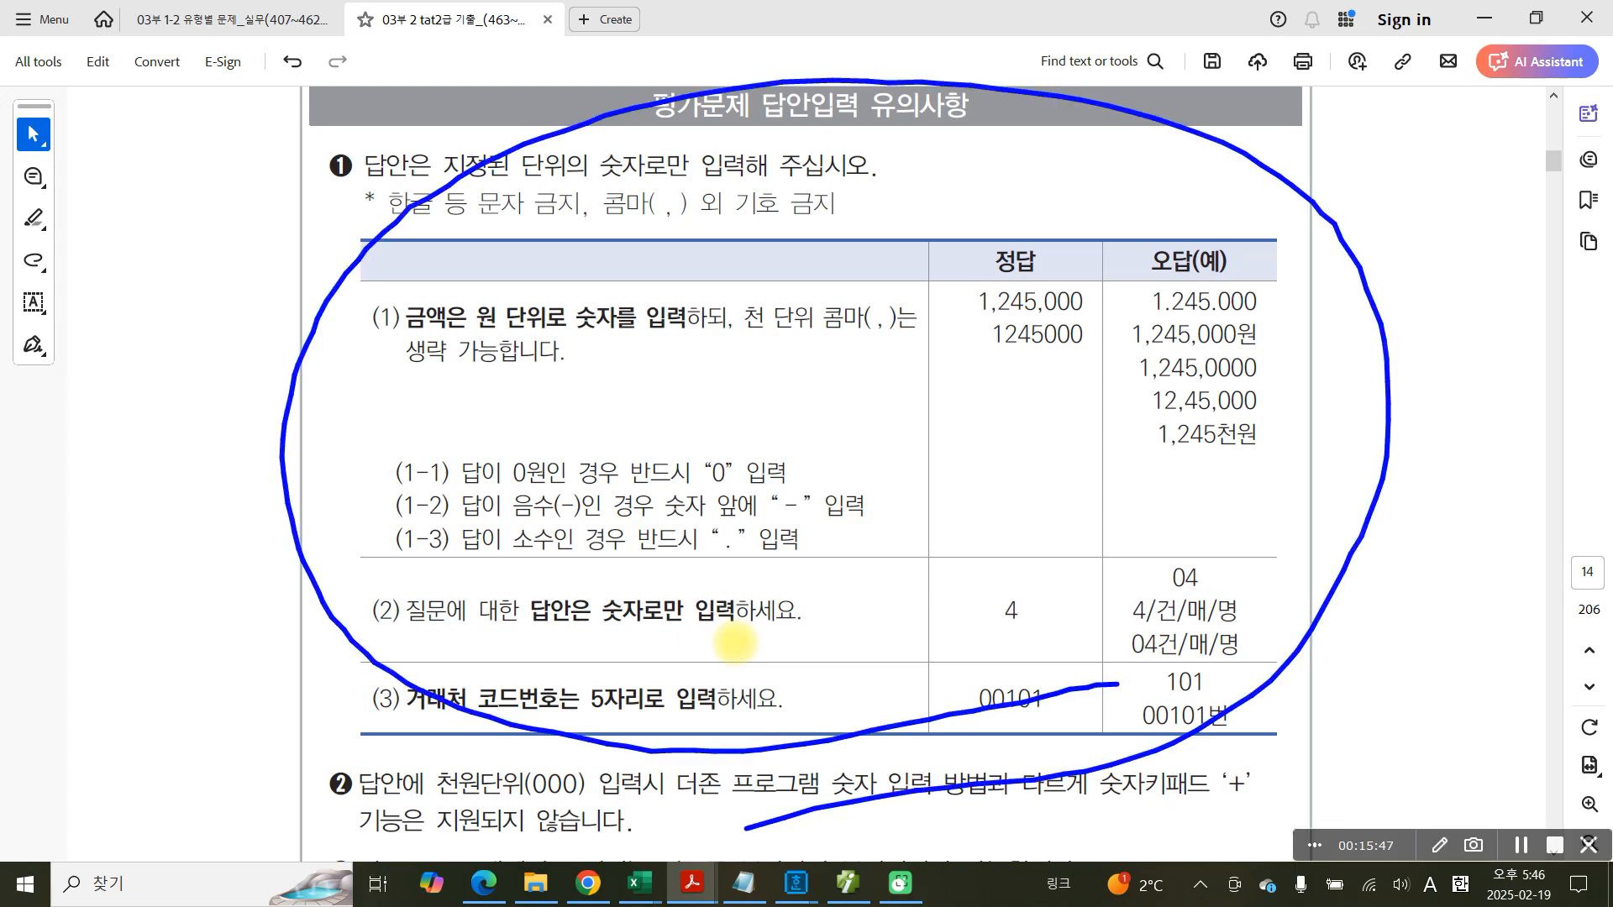
key("Escape")
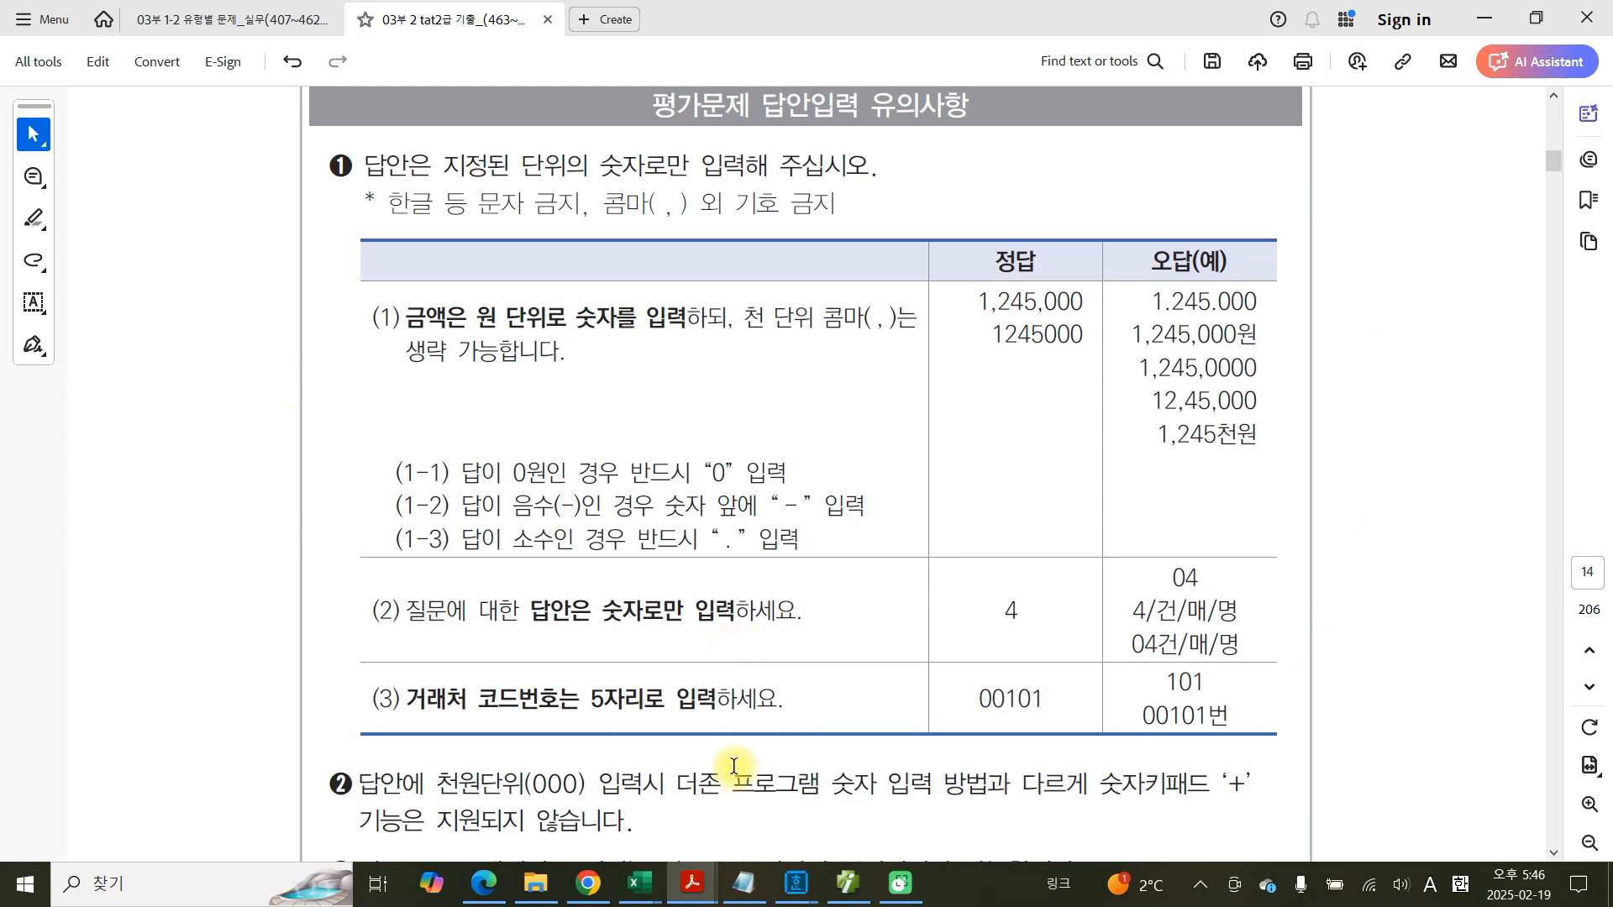
Review questions 11 to 20 of the [실무수행평가] 부가가치세관리 section and return to question 11.
scroll(756, 764, "down", 8)
scroll(765, 750, "down", 8)
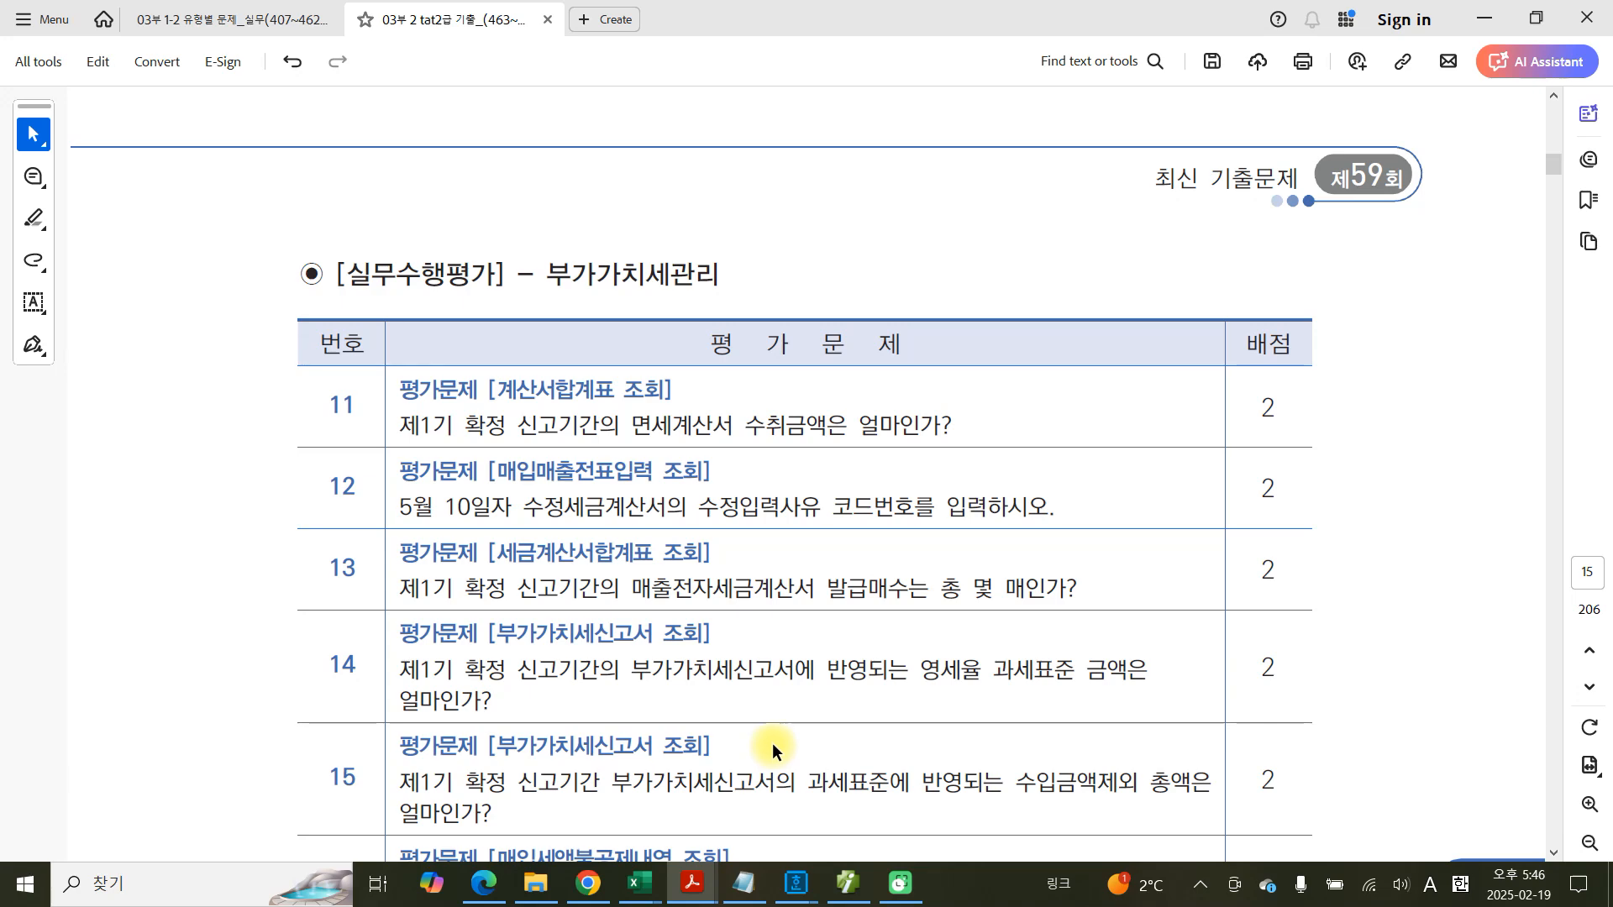
scroll(773, 748, "down", 3)
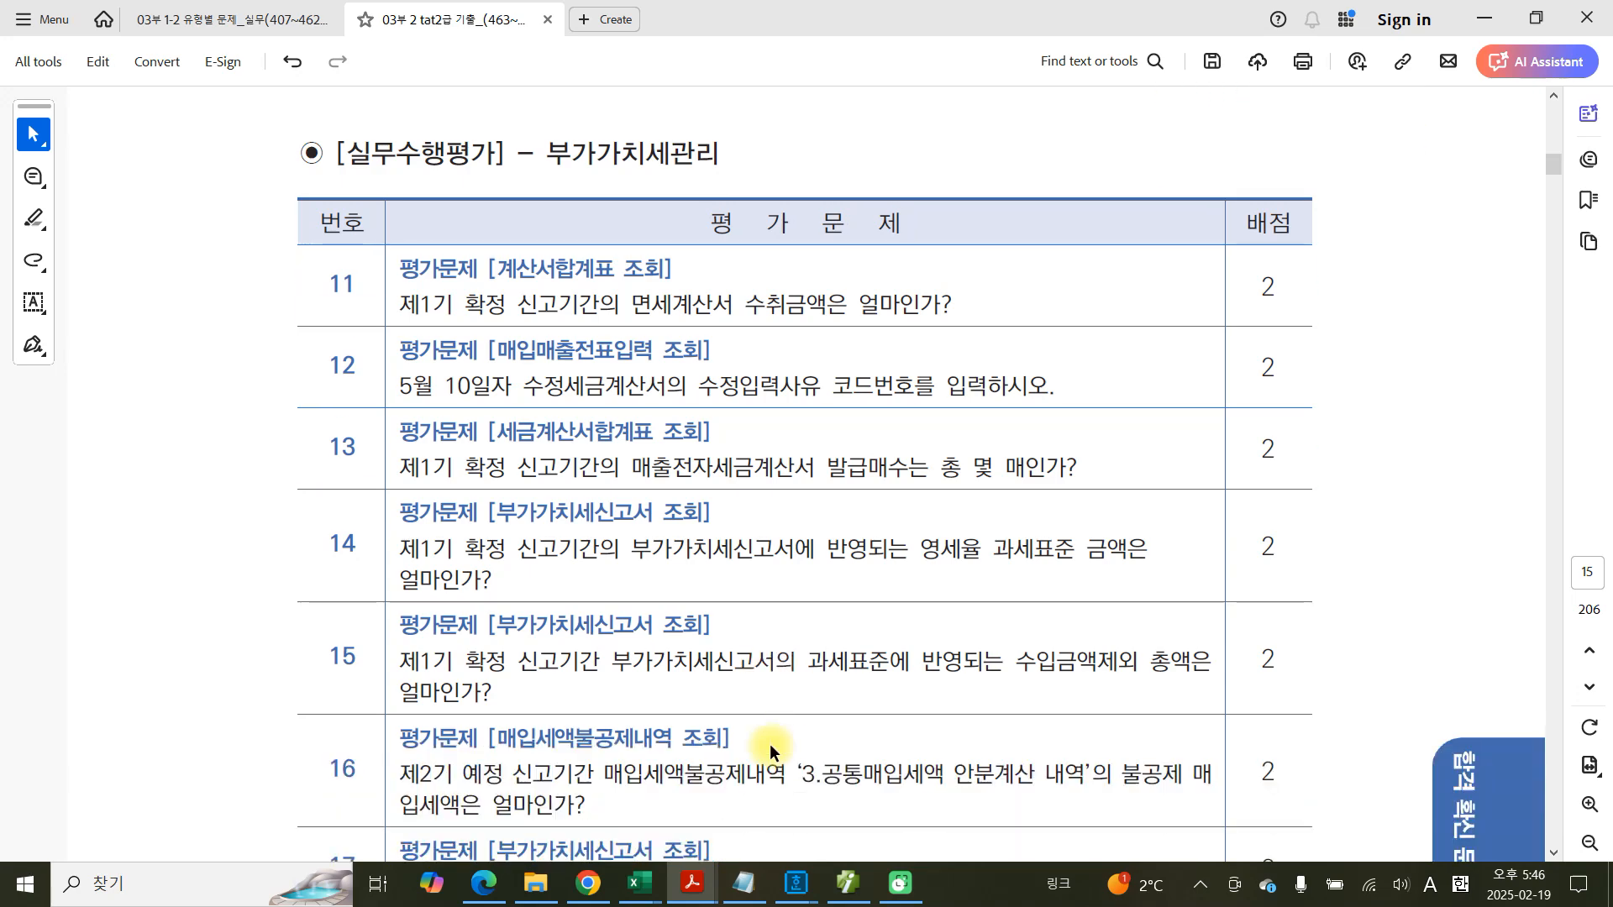
scroll(770, 744, "down", 7)
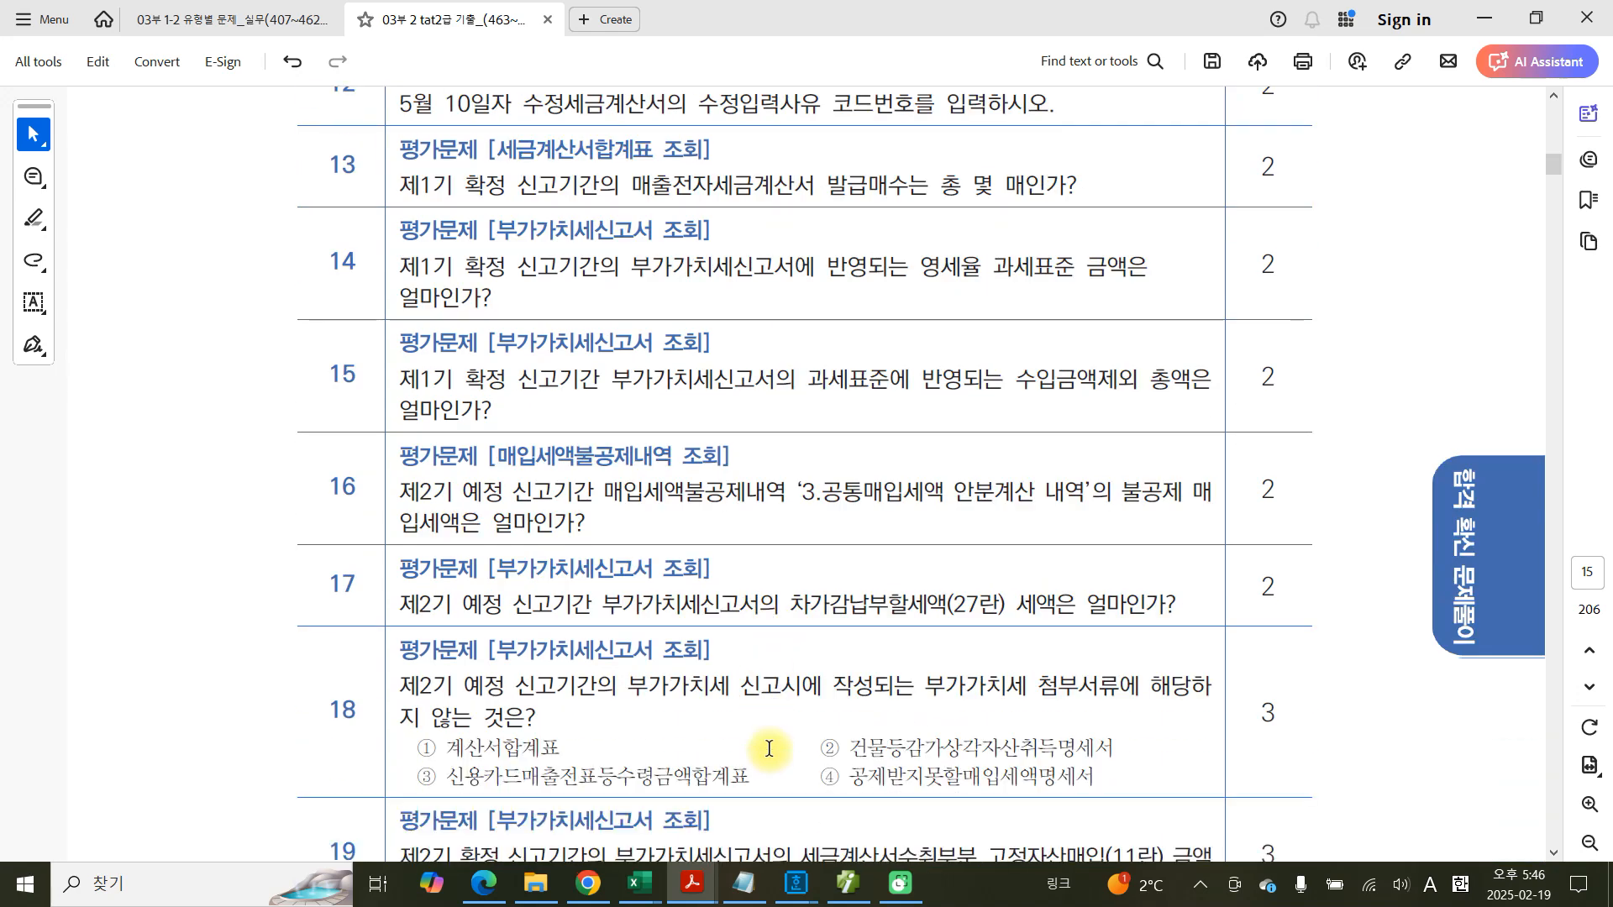
scroll(767, 747, "down", 7)
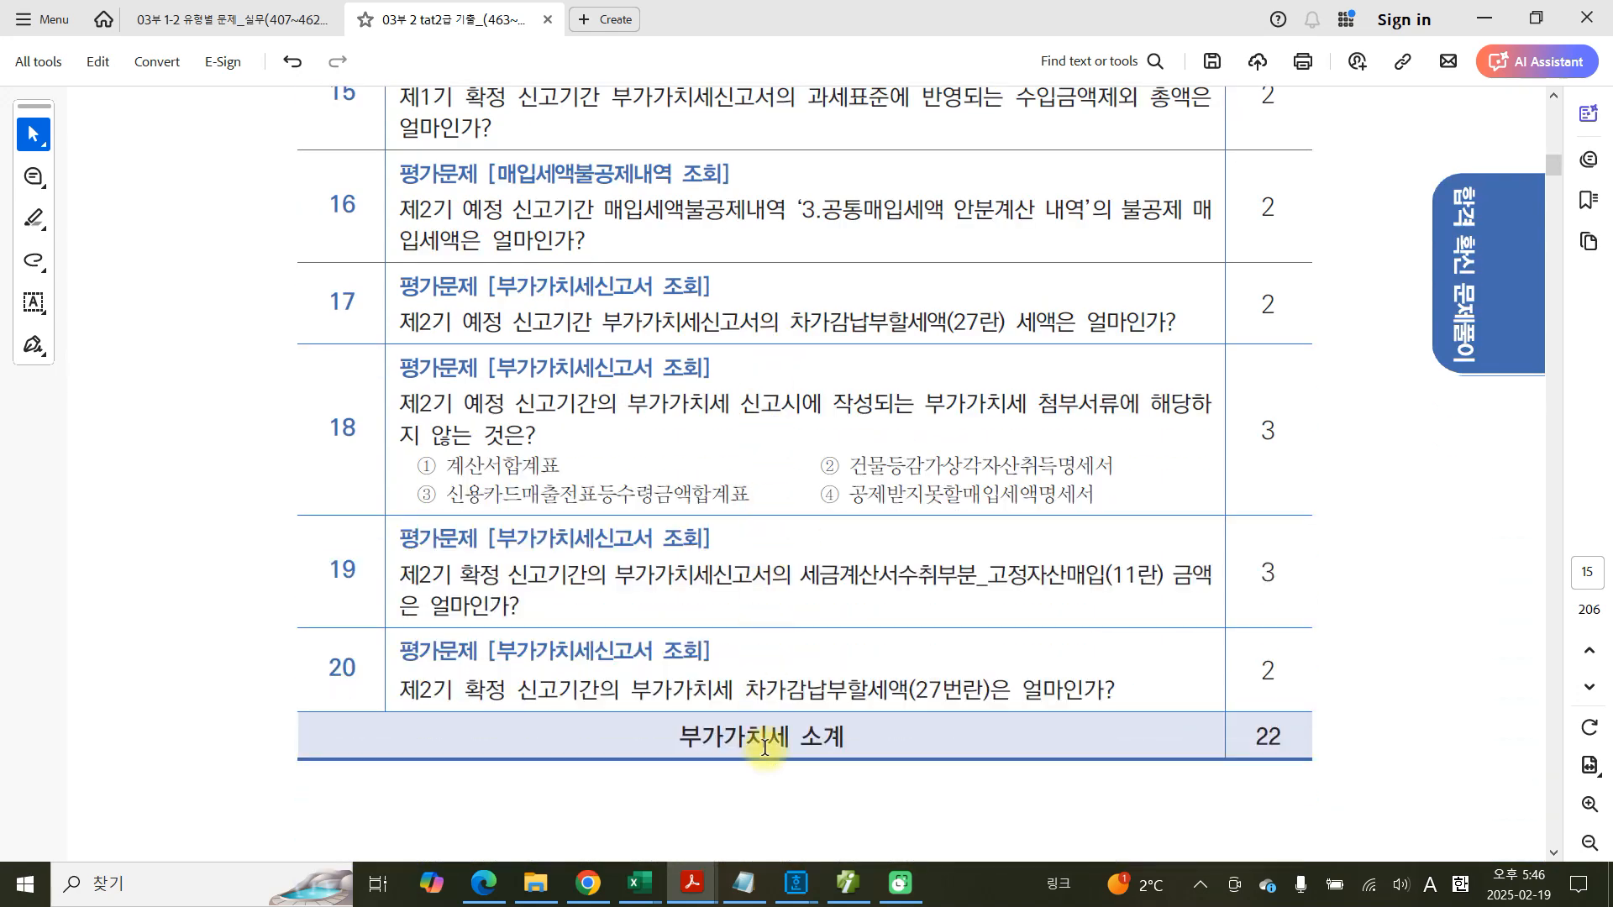
scroll(521, 732, "up", 15)
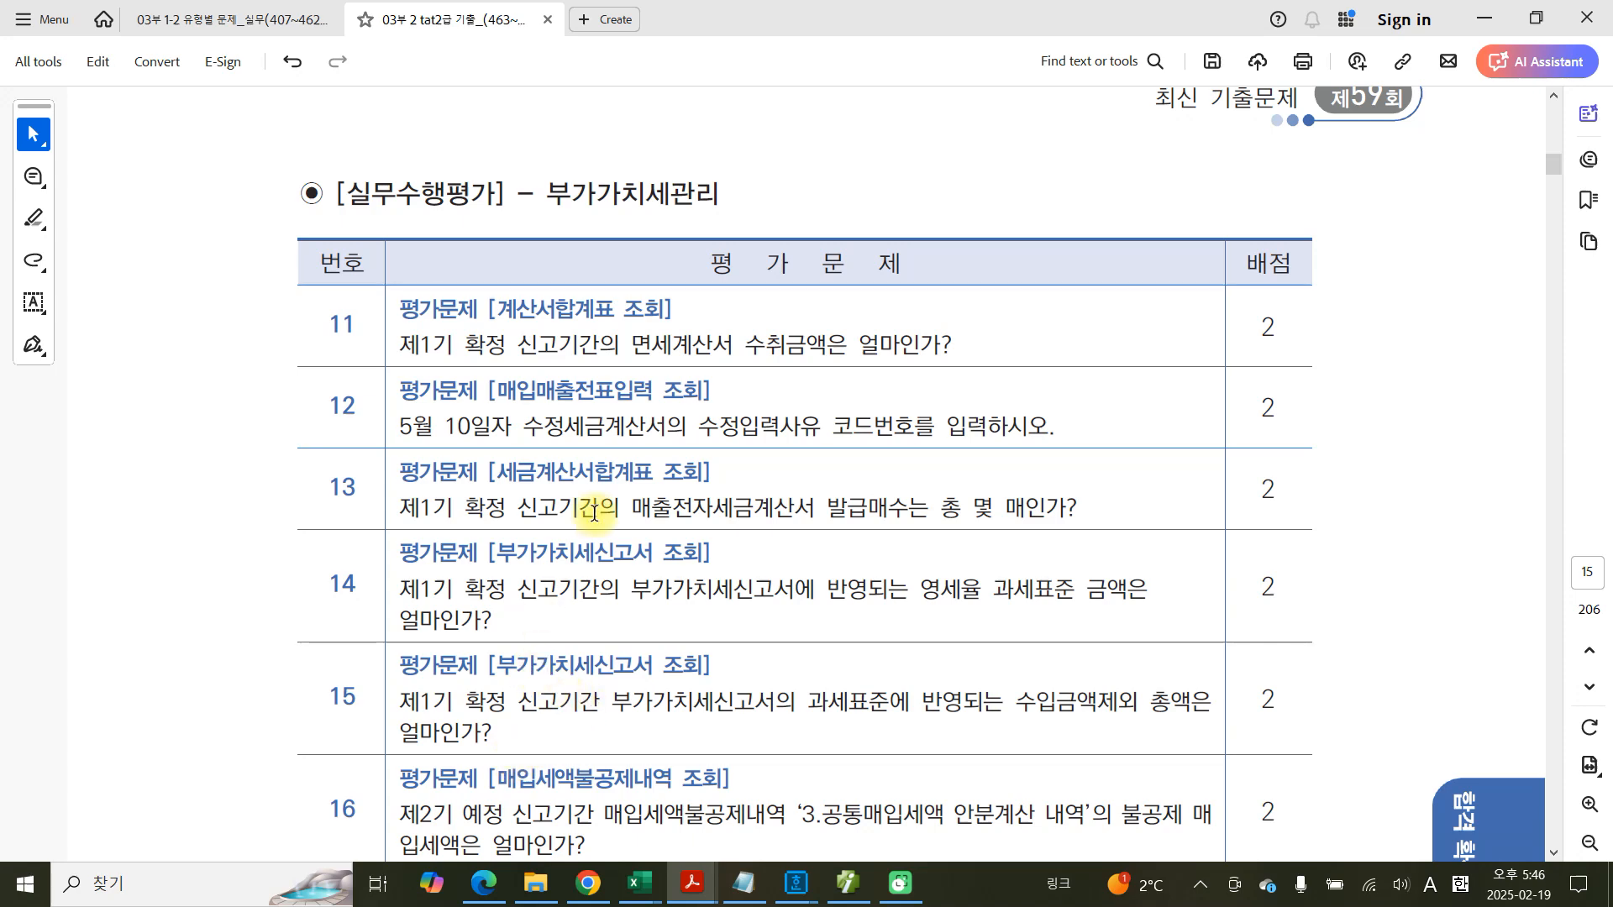
Return to the accounting program, open the 계산서합계표 and load it for April through June 2024 as 정기.
left_click(848, 882)
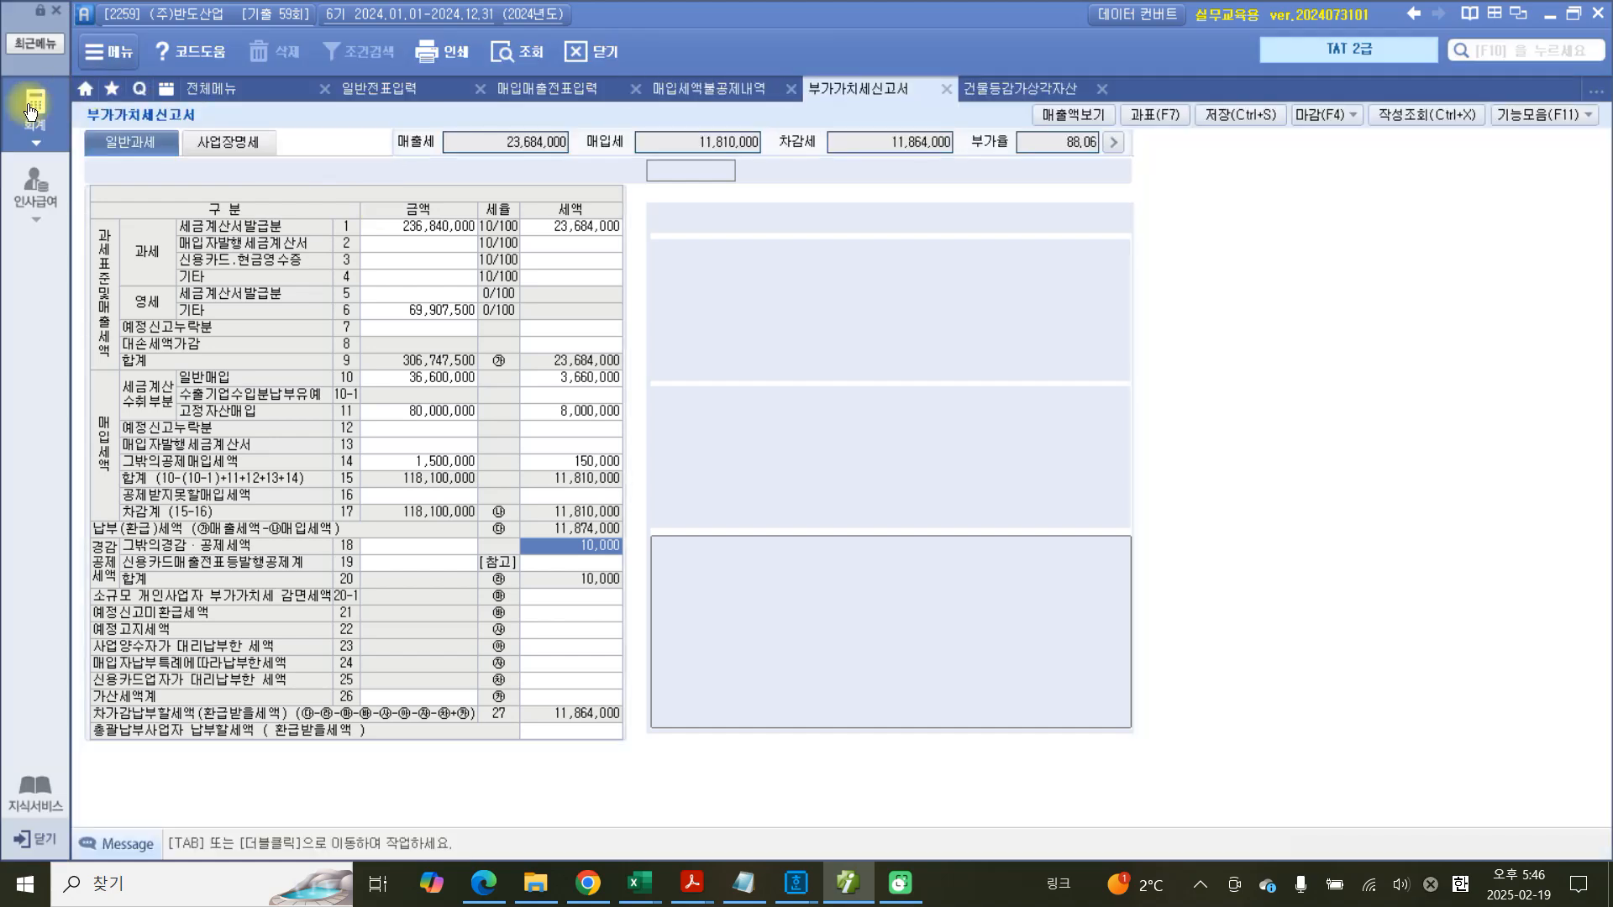
left_click(29, 109)
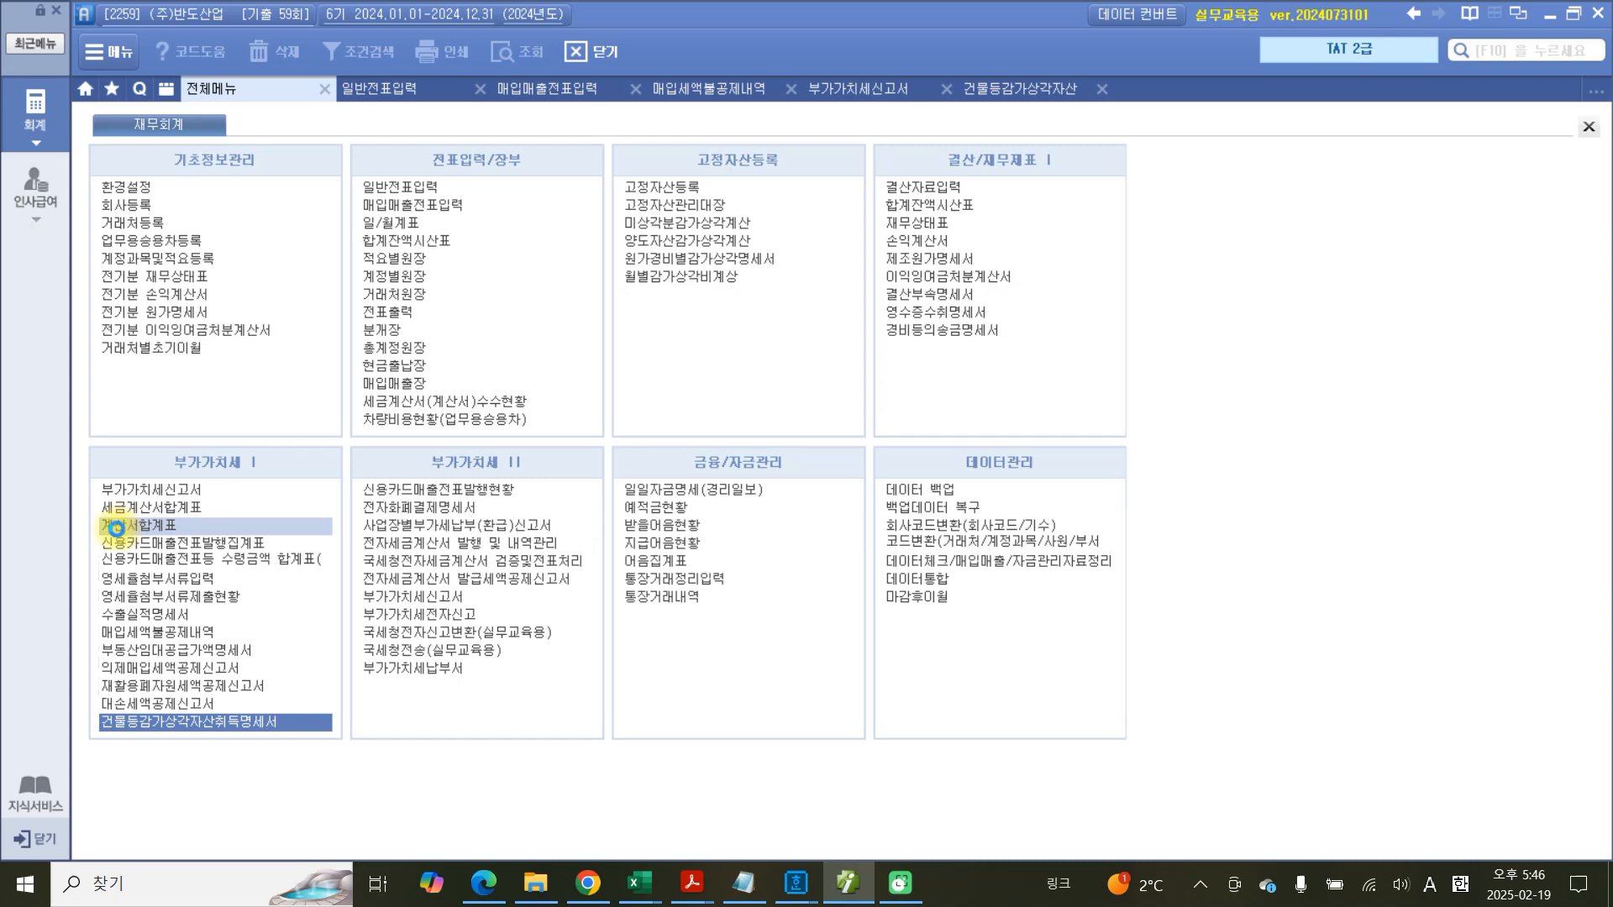
left_click(118, 527)
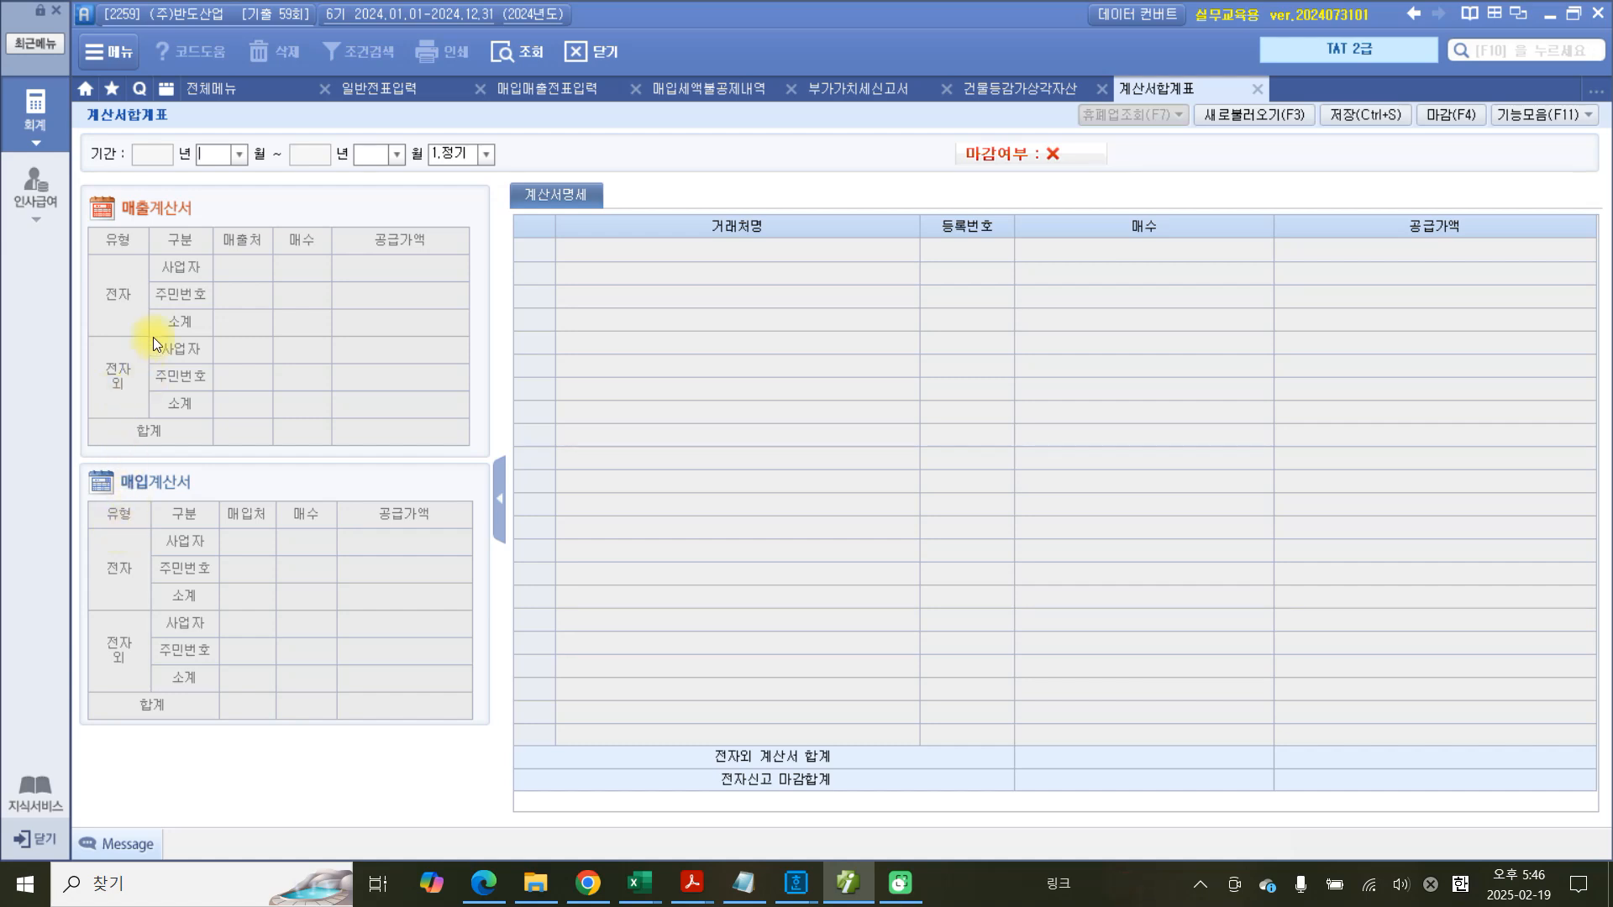
type("04")
key("Return")
type("06")
key("Return")
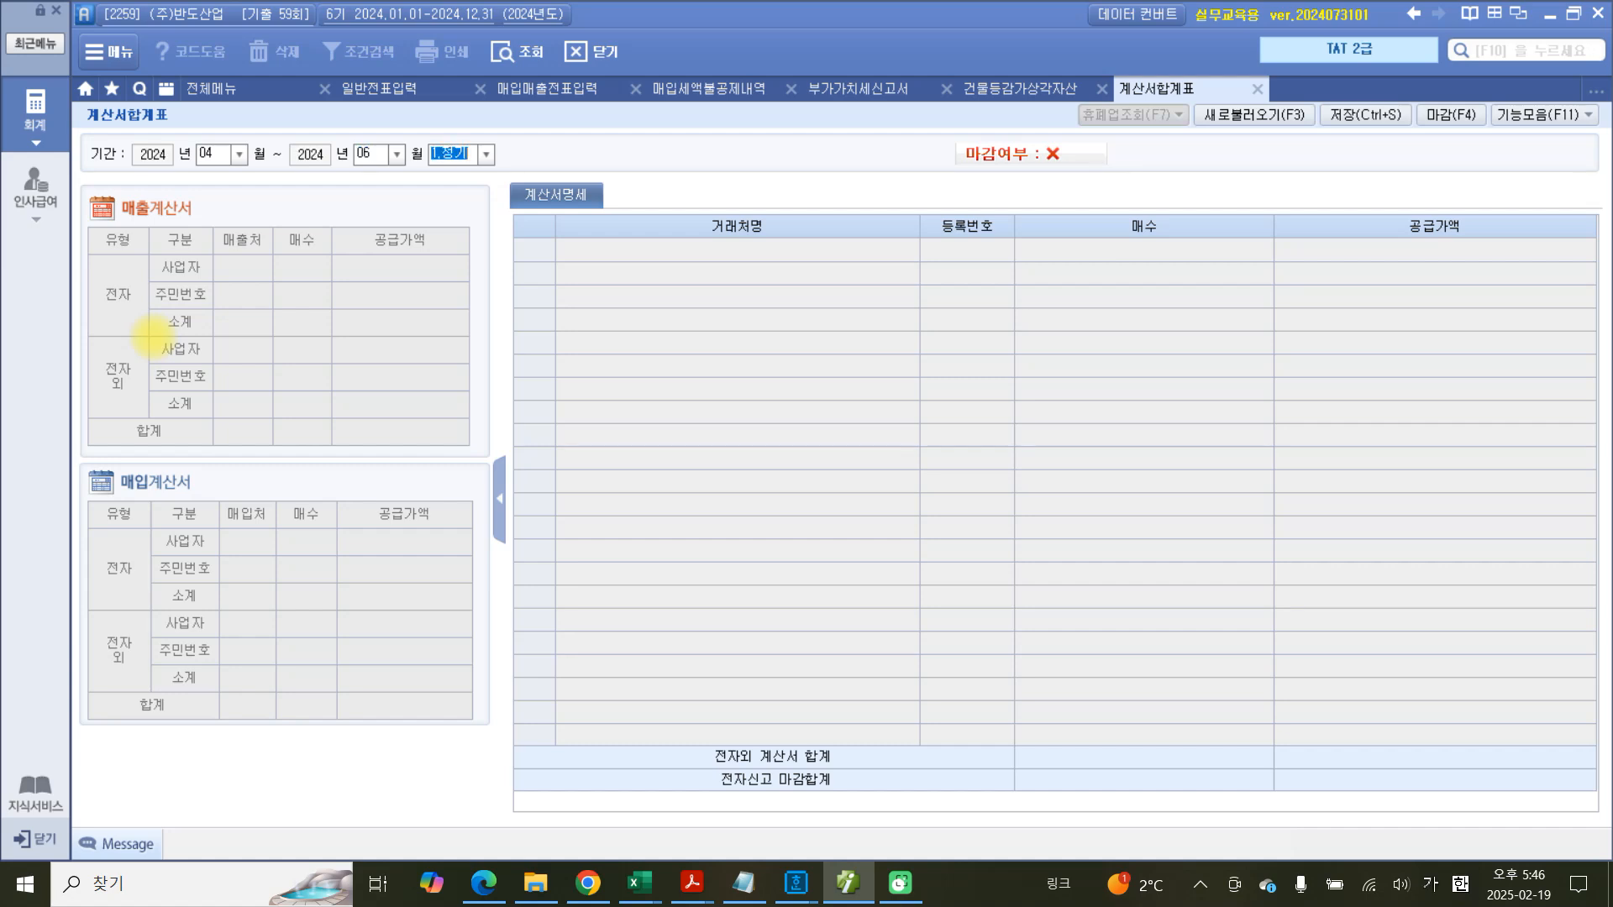
key("Return")
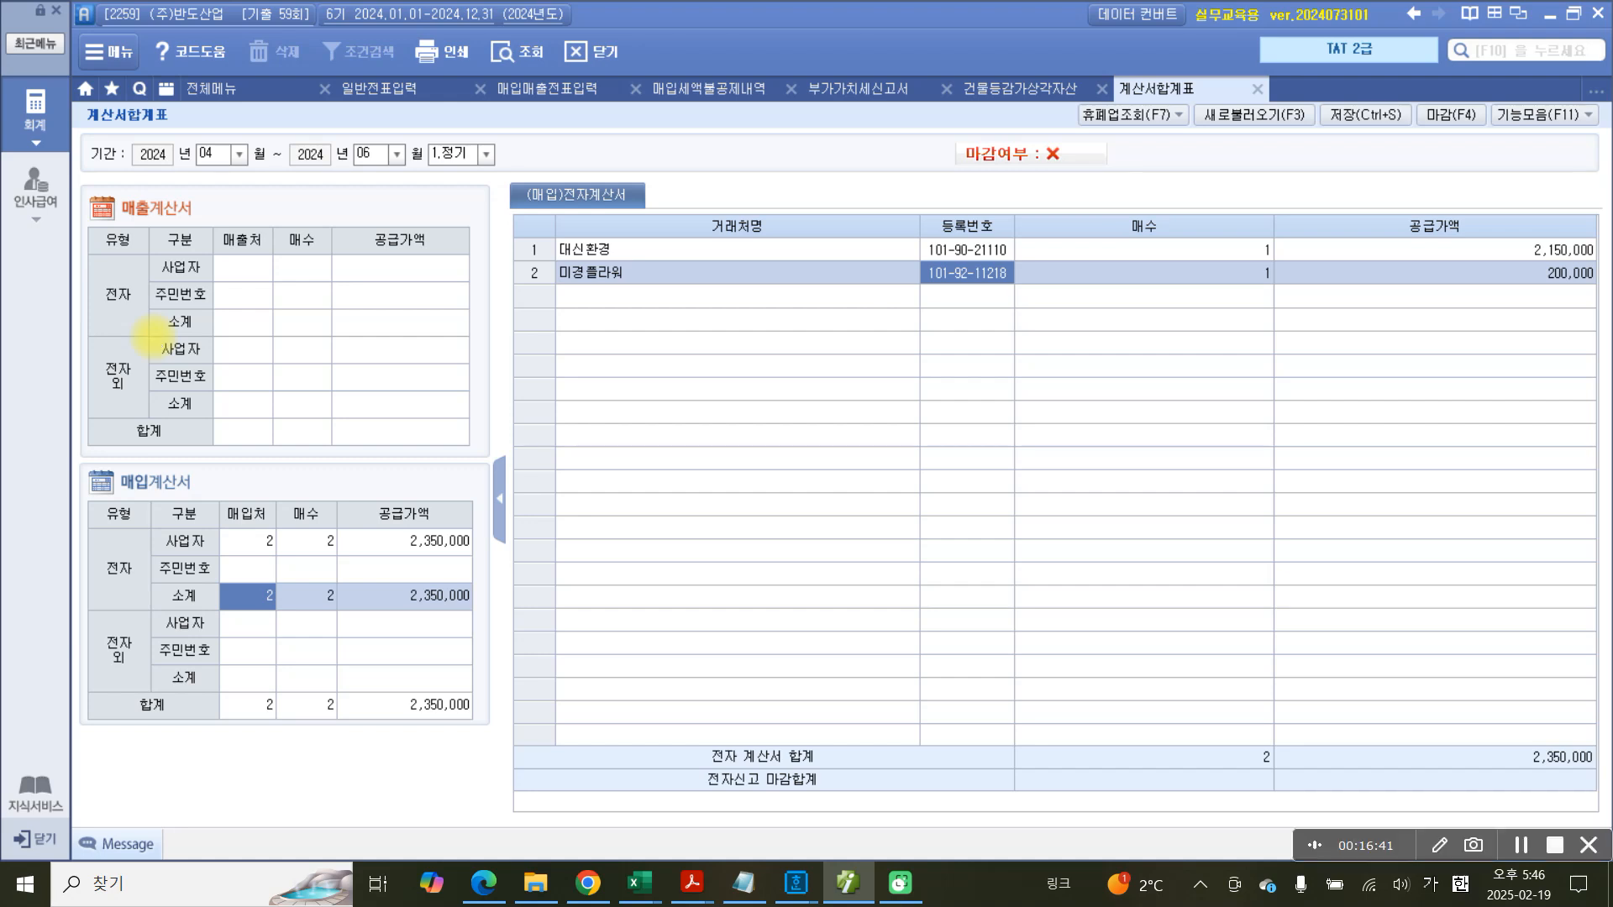
Check the total 공급가액 of the 매입계산서 section in the 계산서합계표 for question 11.
mouse_move(139, 450)
left_mouse_down()
mouse_move(239, 474)
mouse_move(210, 509)
mouse_move(105, 450)
left_mouse_up()
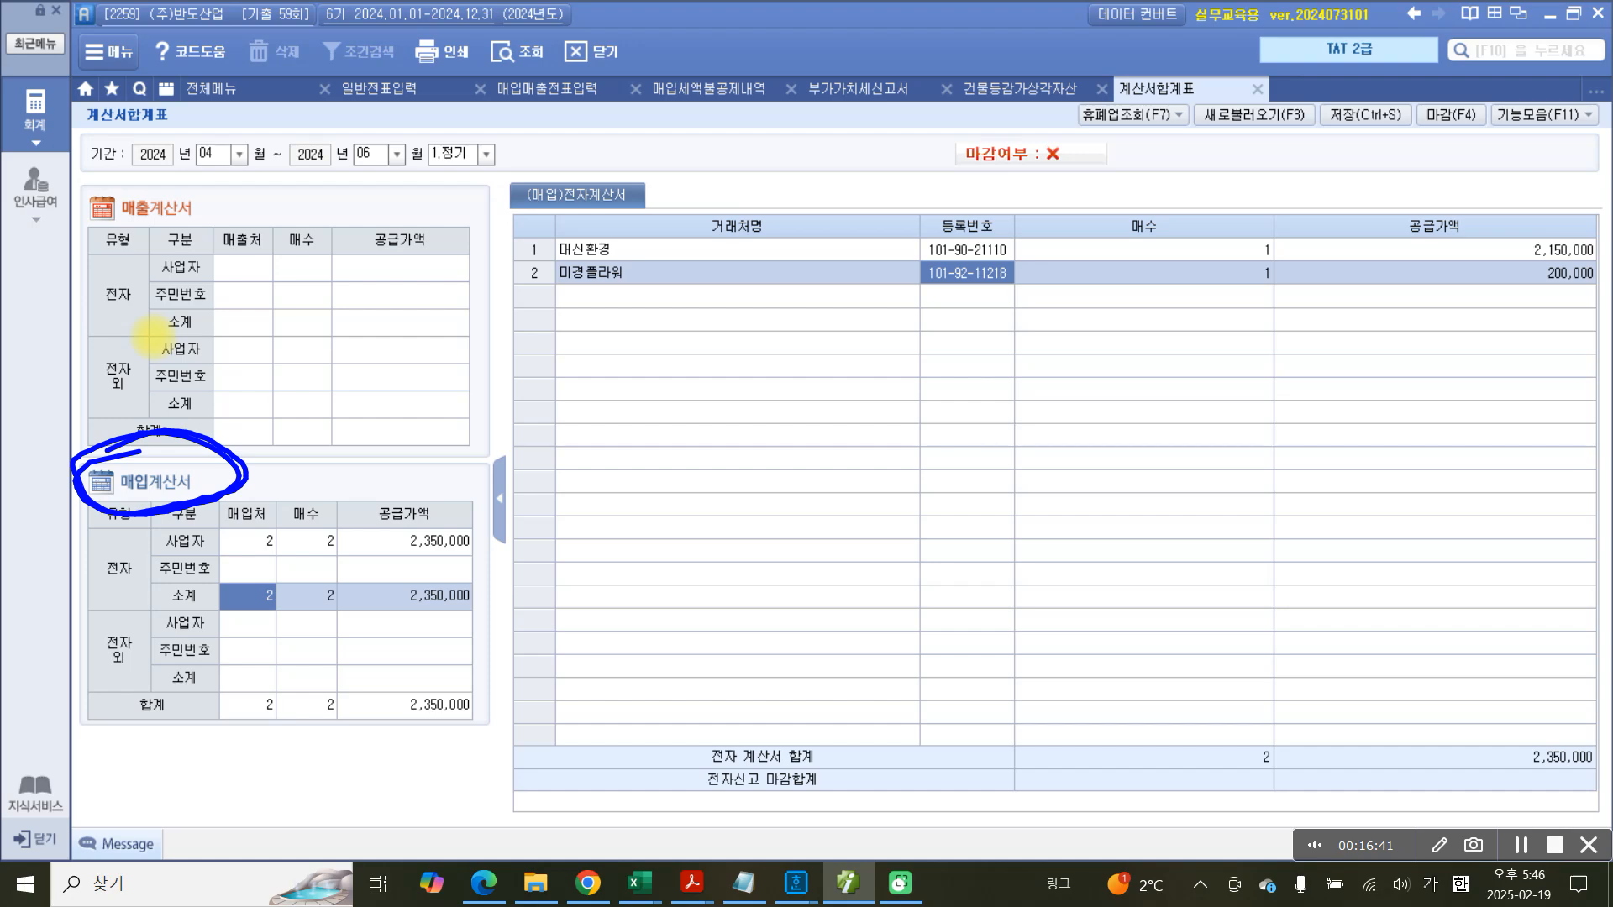
mouse_move(382, 690)
left_mouse_down()
mouse_move(381, 738)
mouse_move(509, 688)
mouse_move(344, 714)
left_mouse_up()
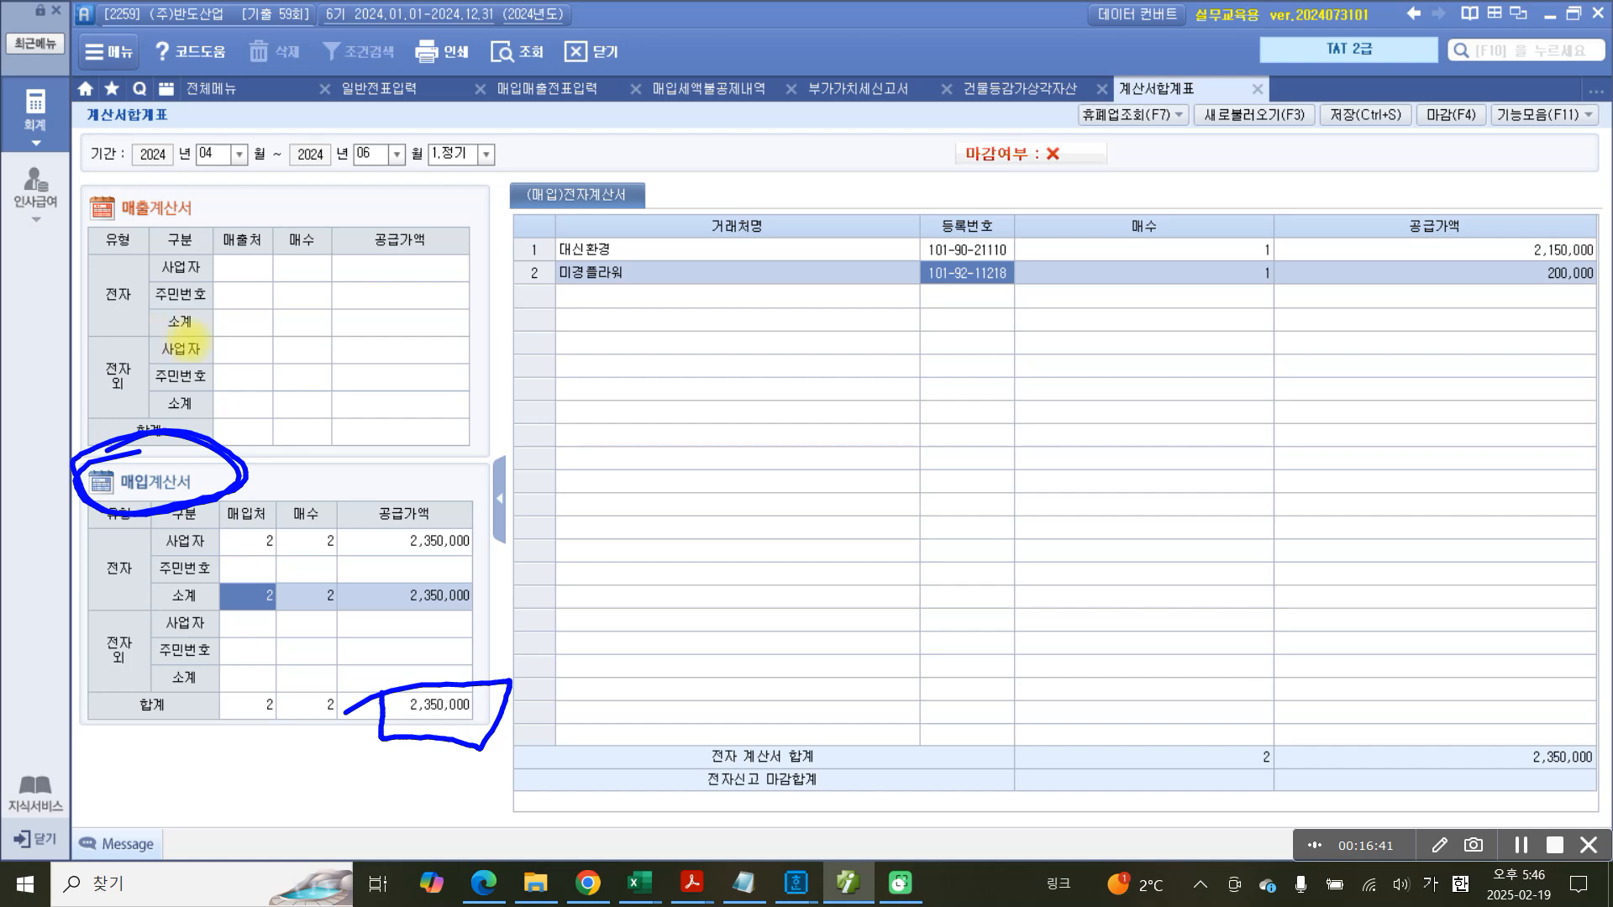
key("Escape")
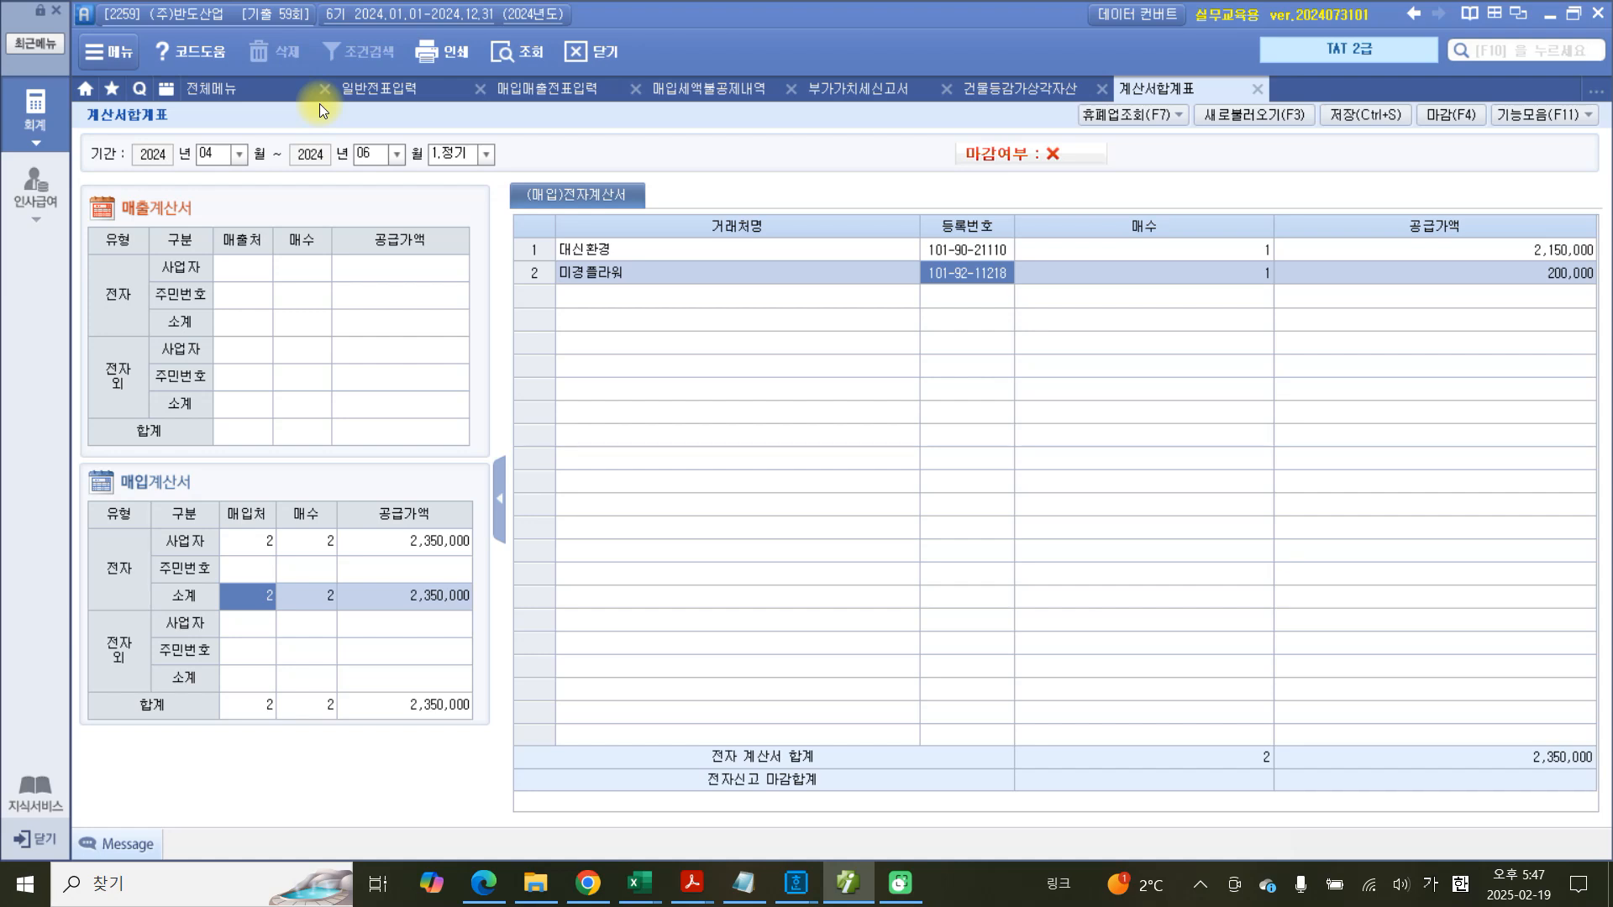
mouse_move(936, 386)
left_mouse_down()
mouse_move(911, 525)
mouse_move(846, 553)
left_mouse_up()
left_click_drag(885, 438, 980, 431)
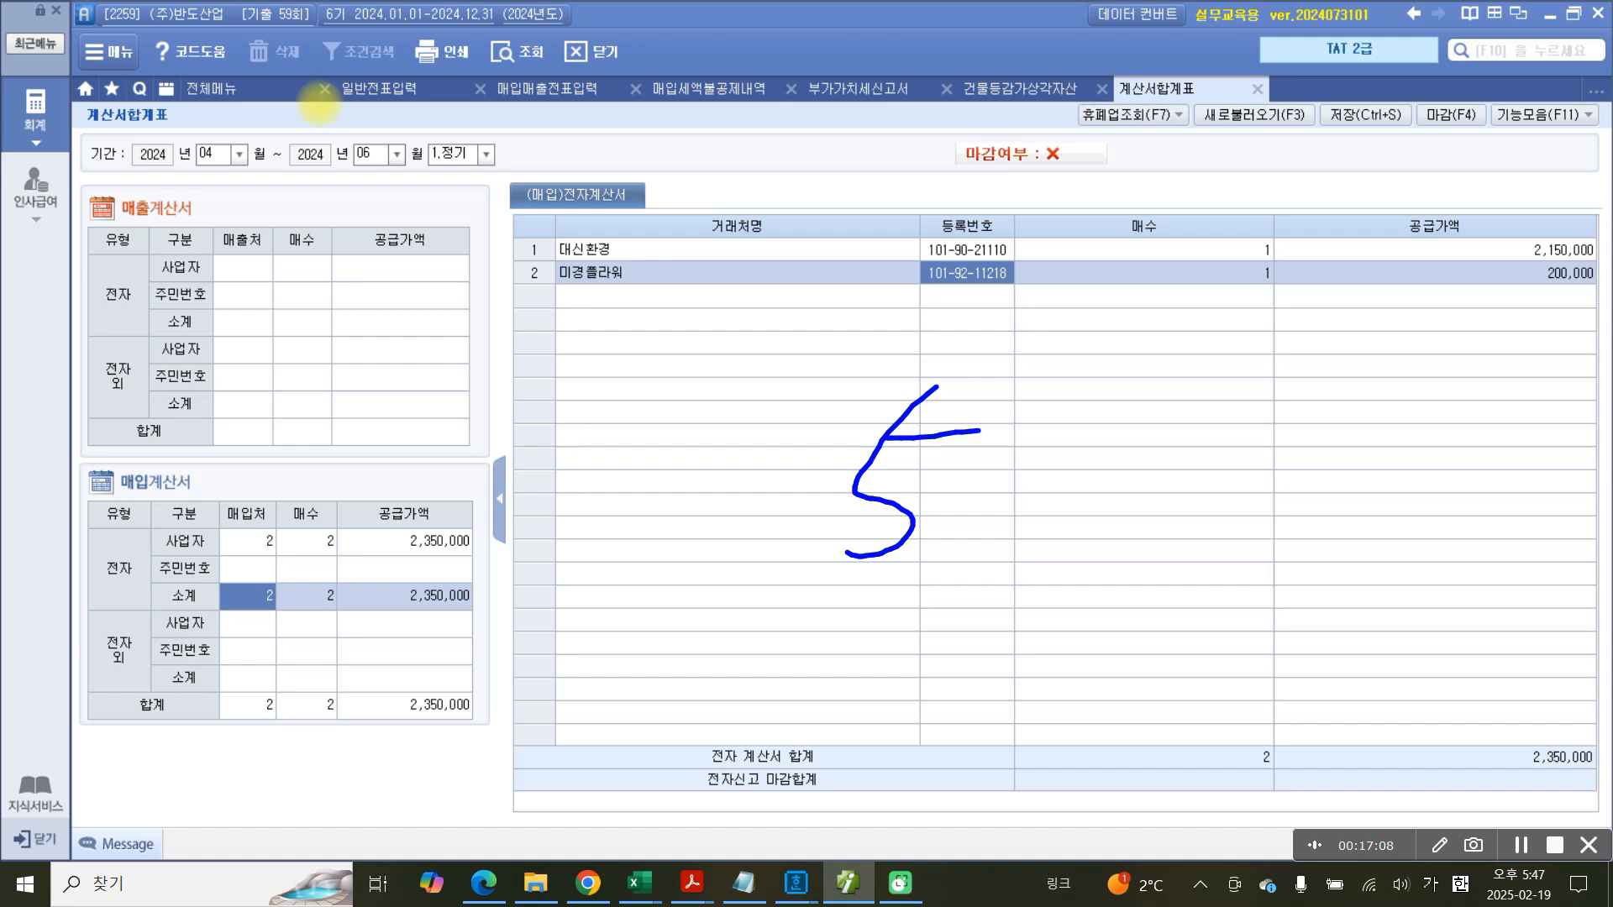
key("Escape")
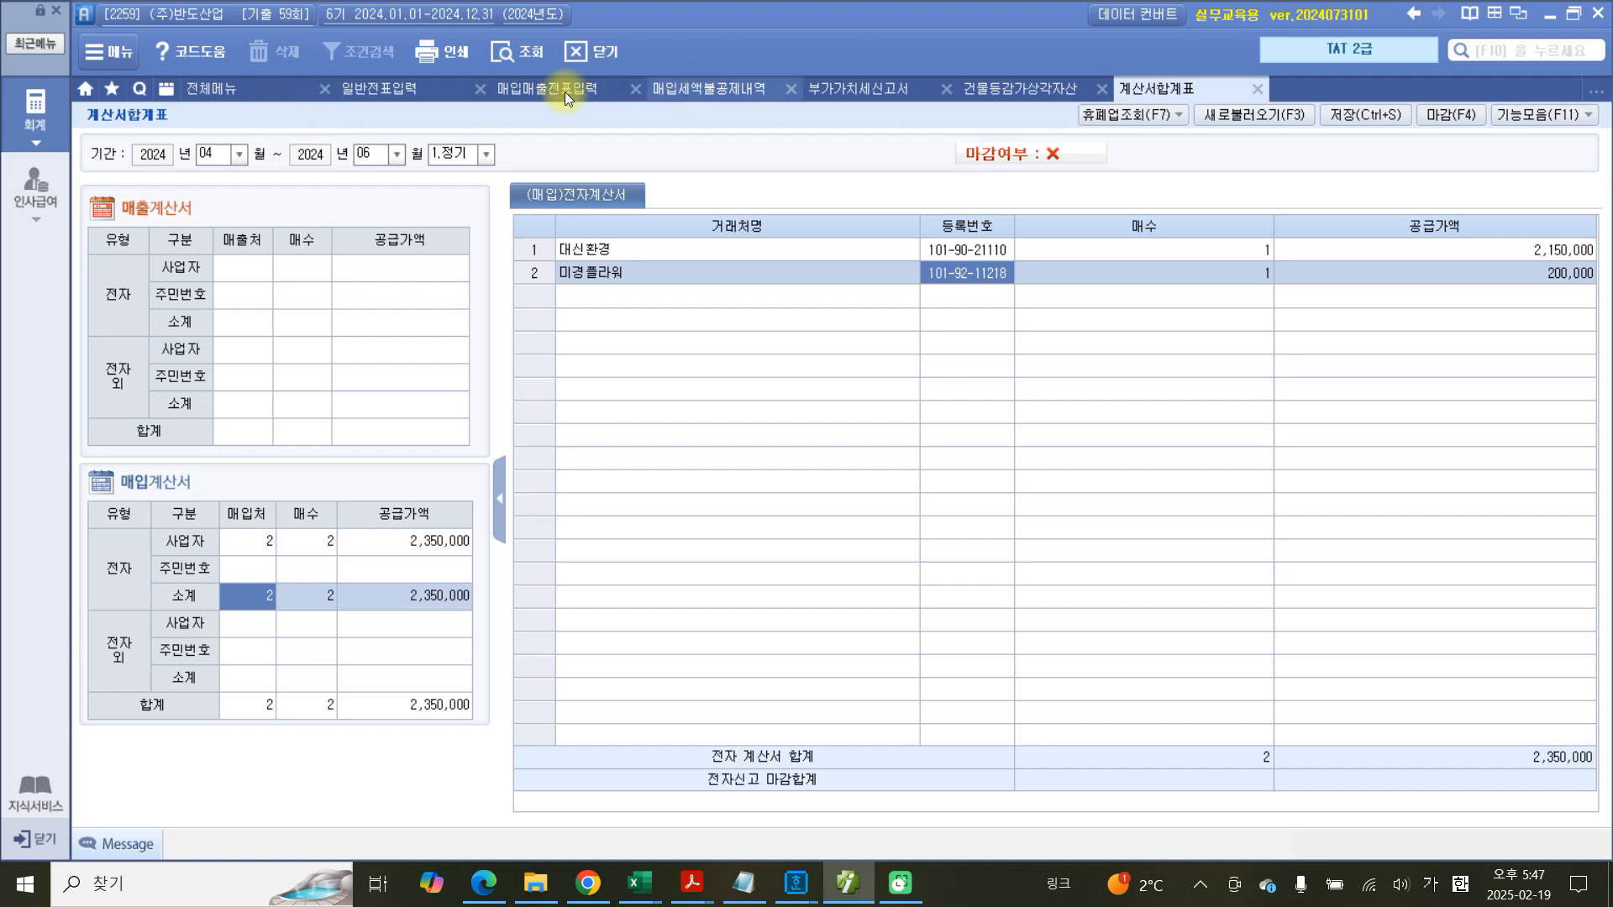
Switch to 매입매출전표입력 and load the vouchers dated May 10, 2024.
left_click(538, 90)
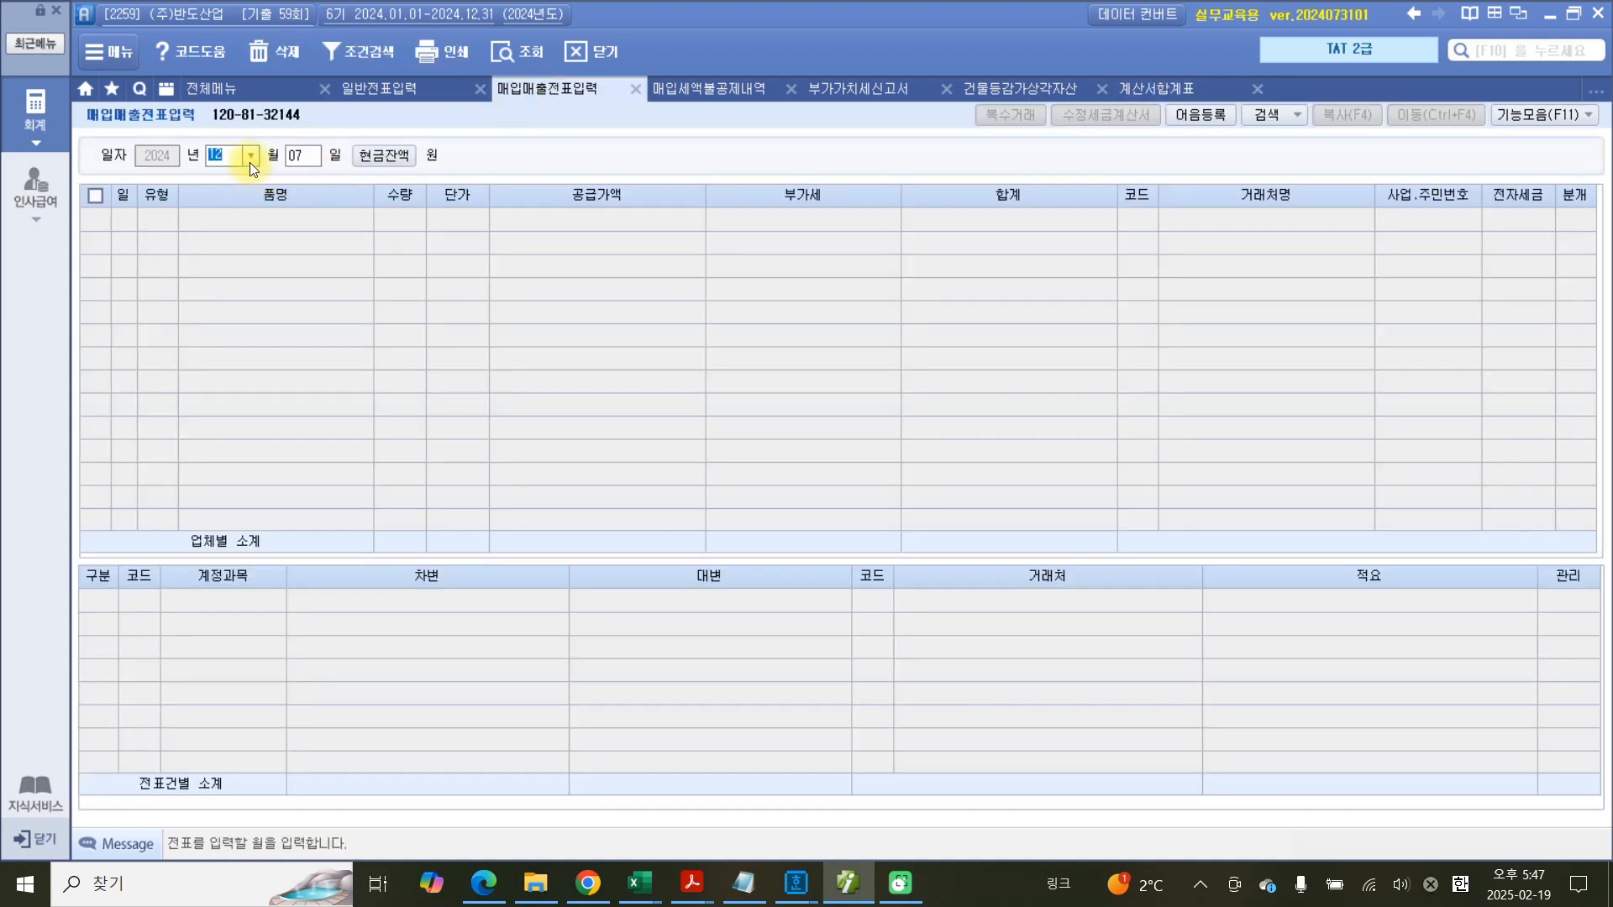
left_click(250, 157)
left_click(228, 239)
type("10")
key("Return")
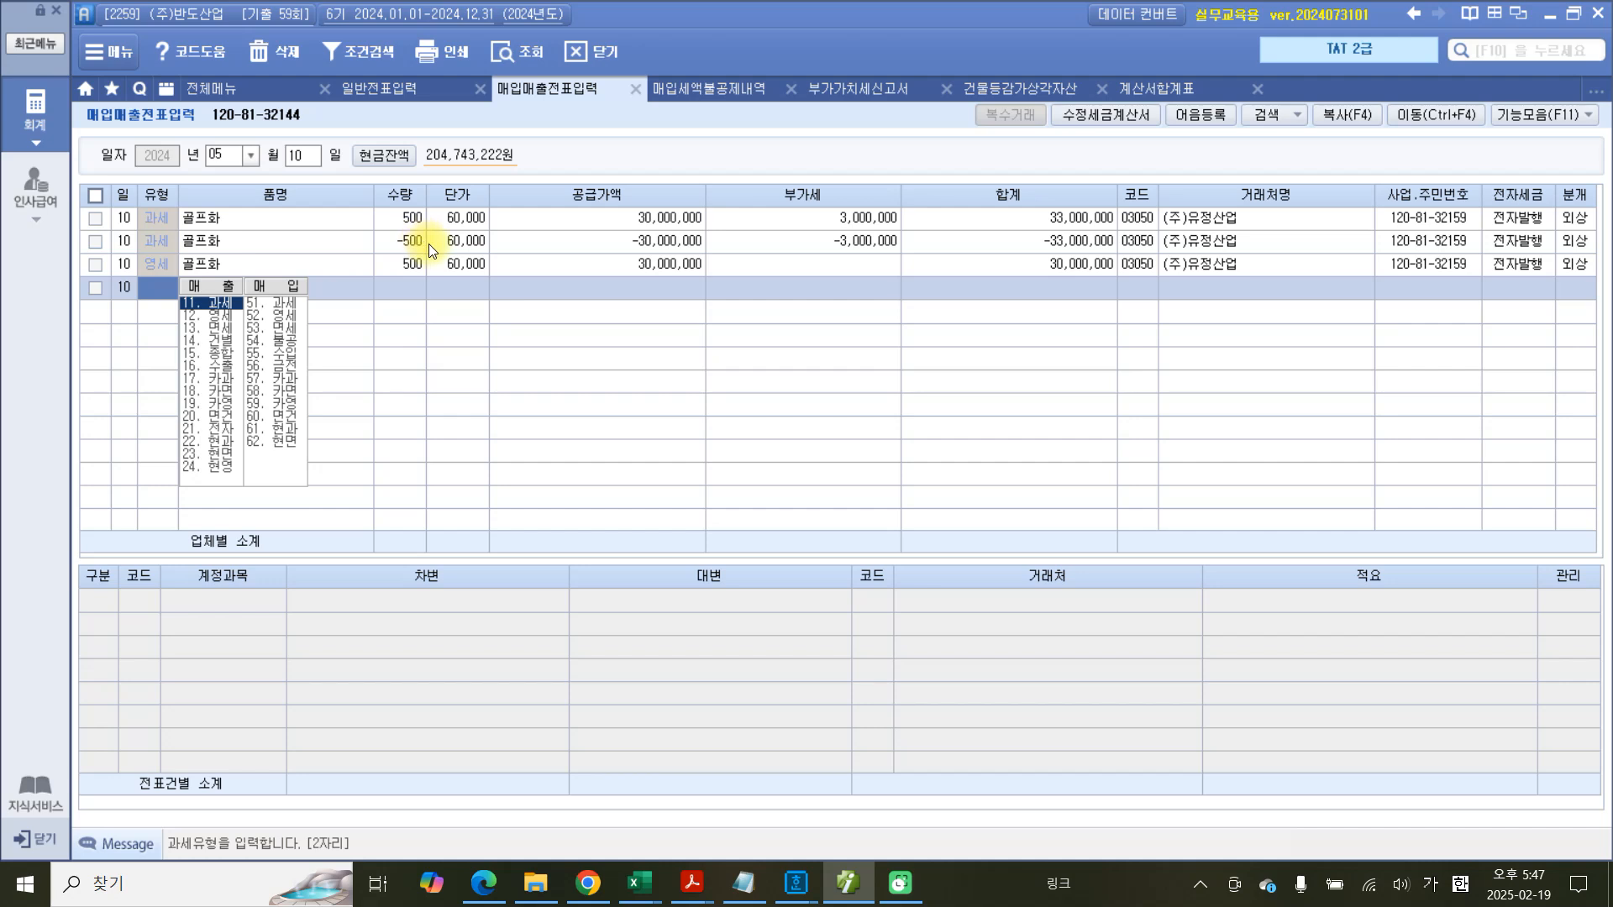
Select the 골프화 voucher with quantity -500, check the 수정입력사유 code in its 수정세금계산서 details, and close them.
left_click(154, 226)
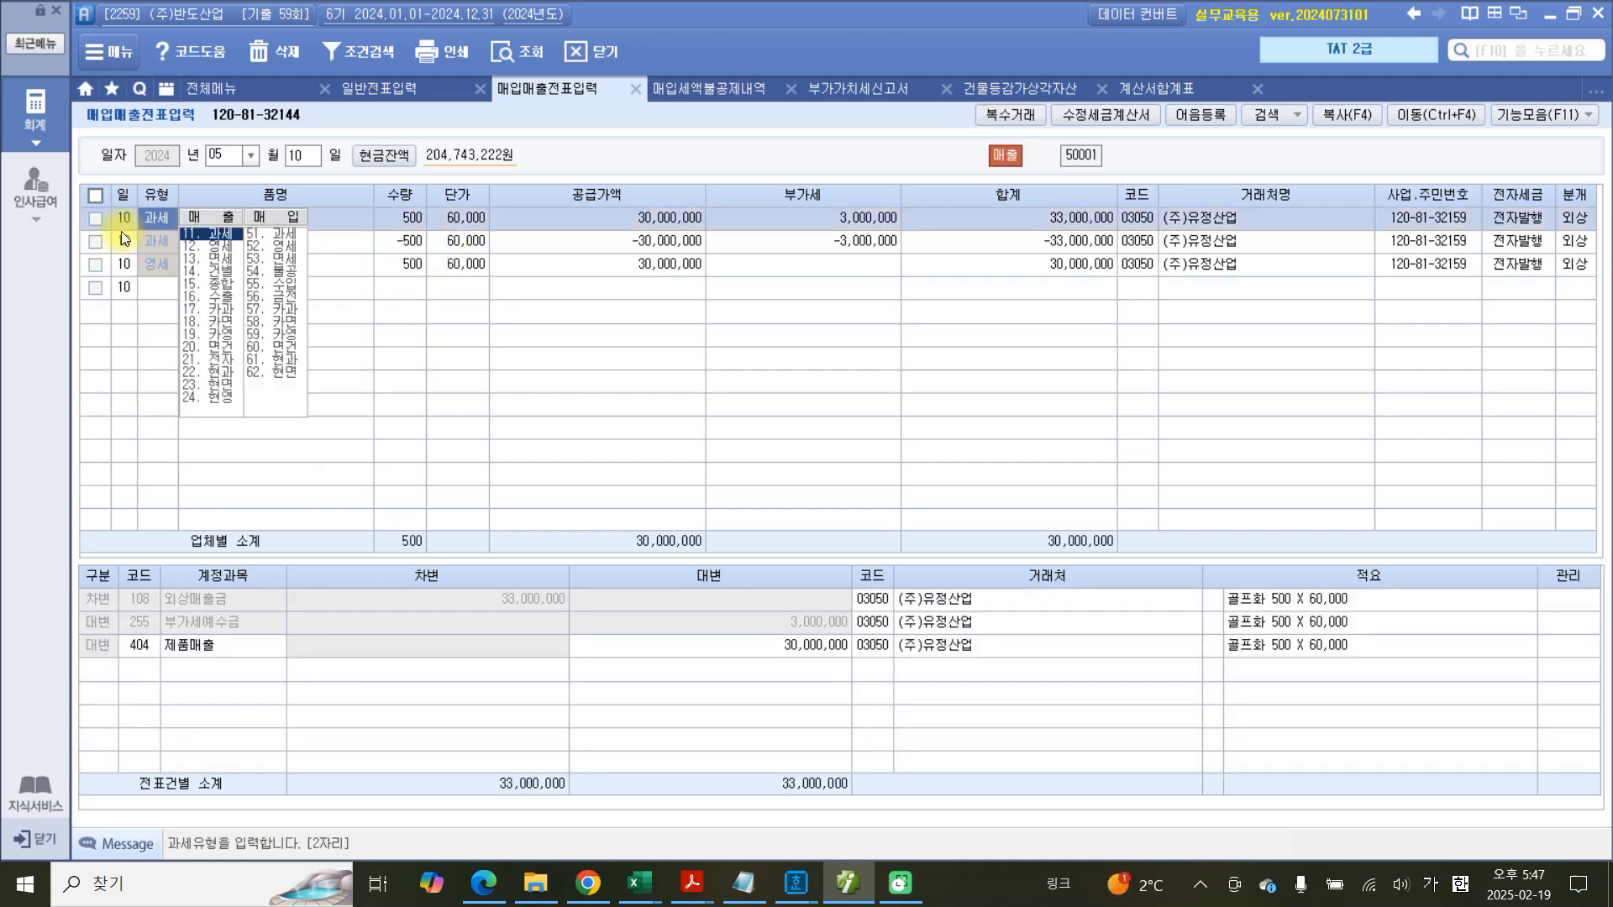
left_click(96, 243)
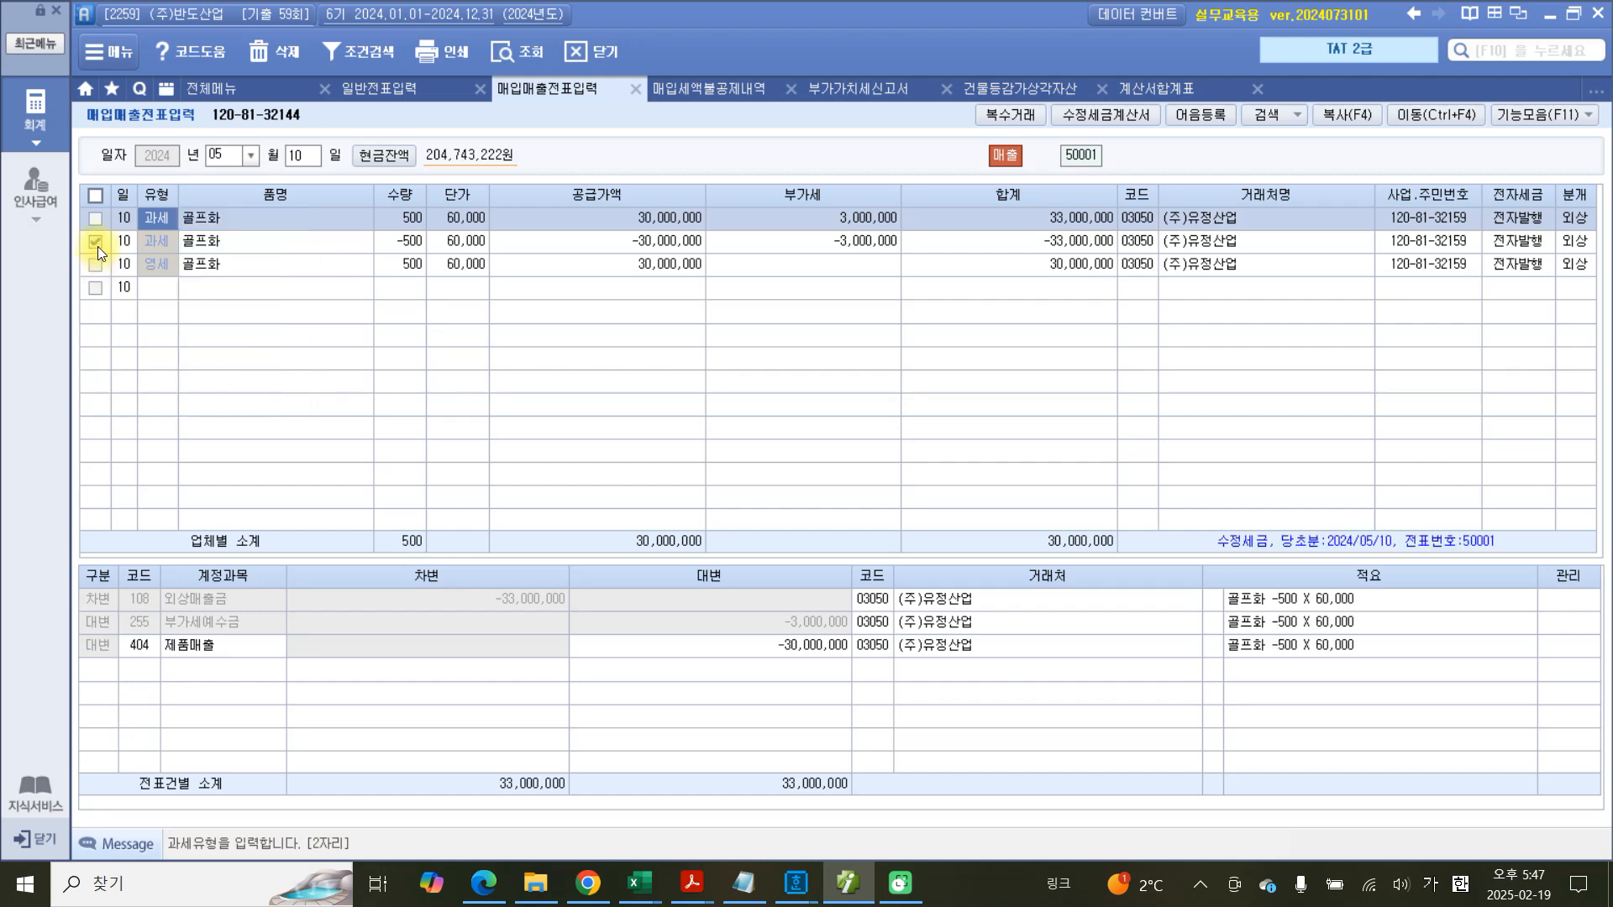
left_click(1110, 113)
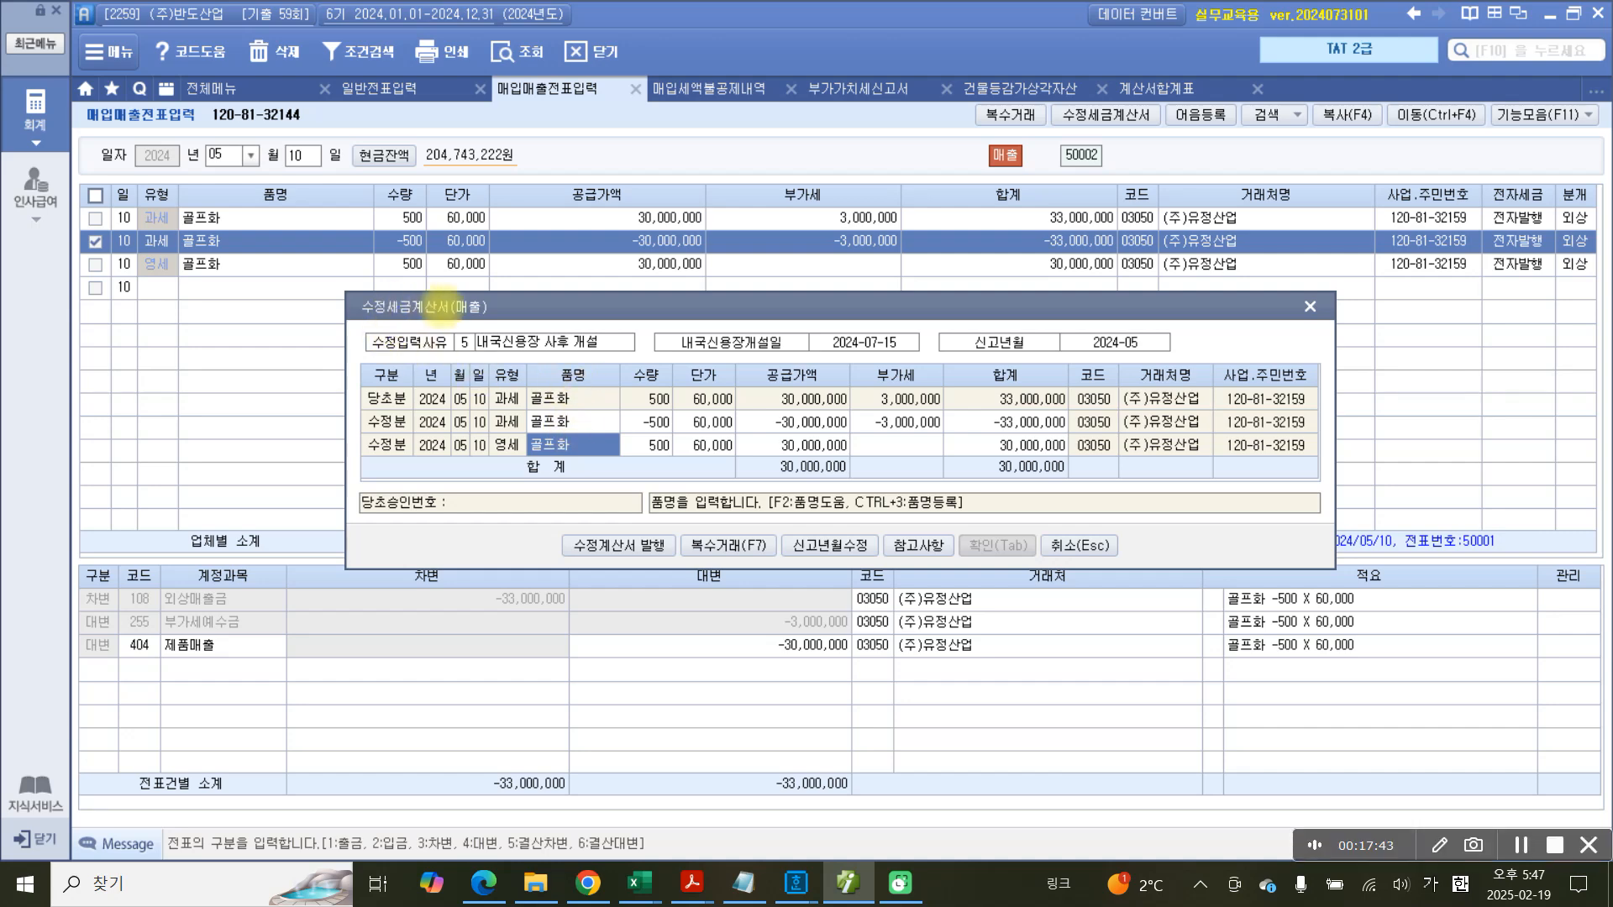
mouse_move(451, 309)
left_mouse_down()
mouse_move(488, 368)
mouse_move(477, 355)
left_mouse_up()
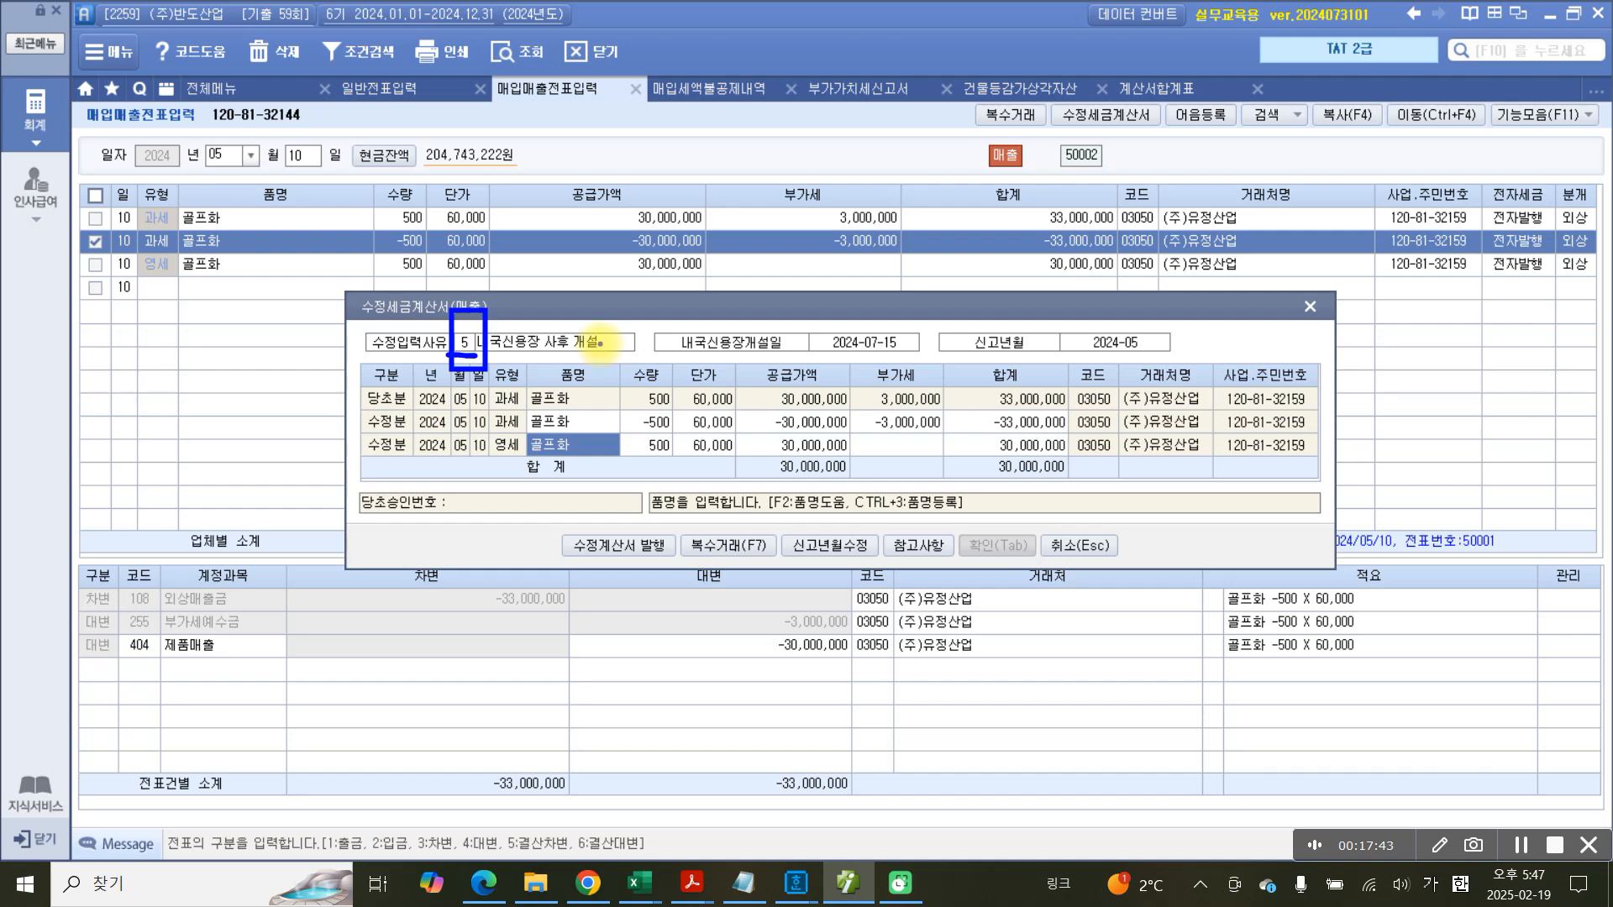
key("Escape")
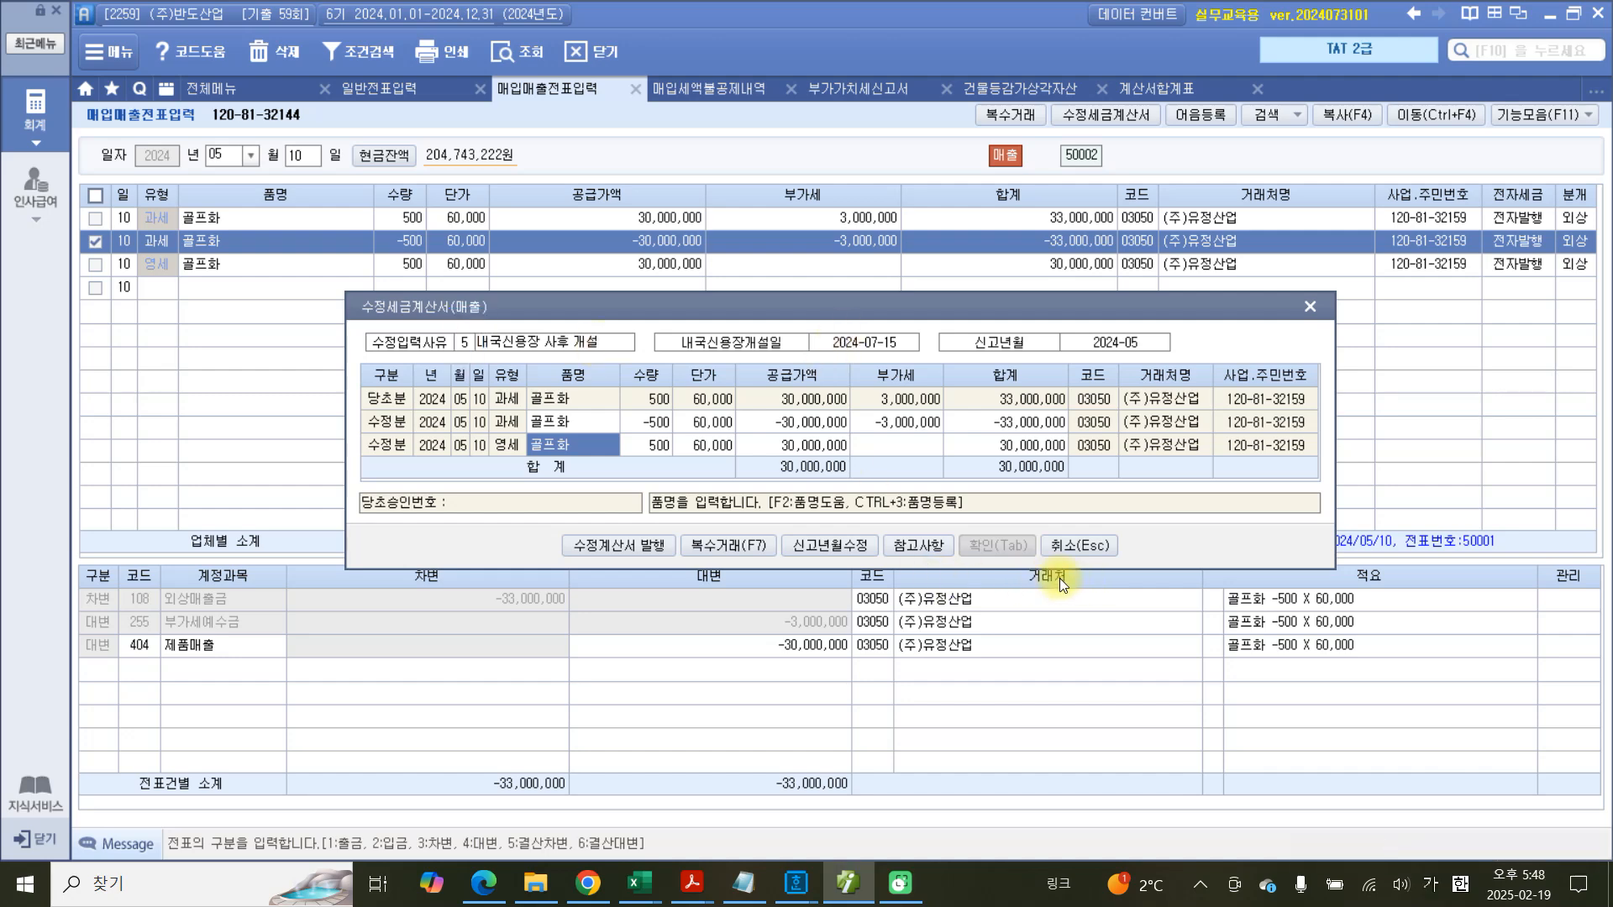
left_click(1310, 308)
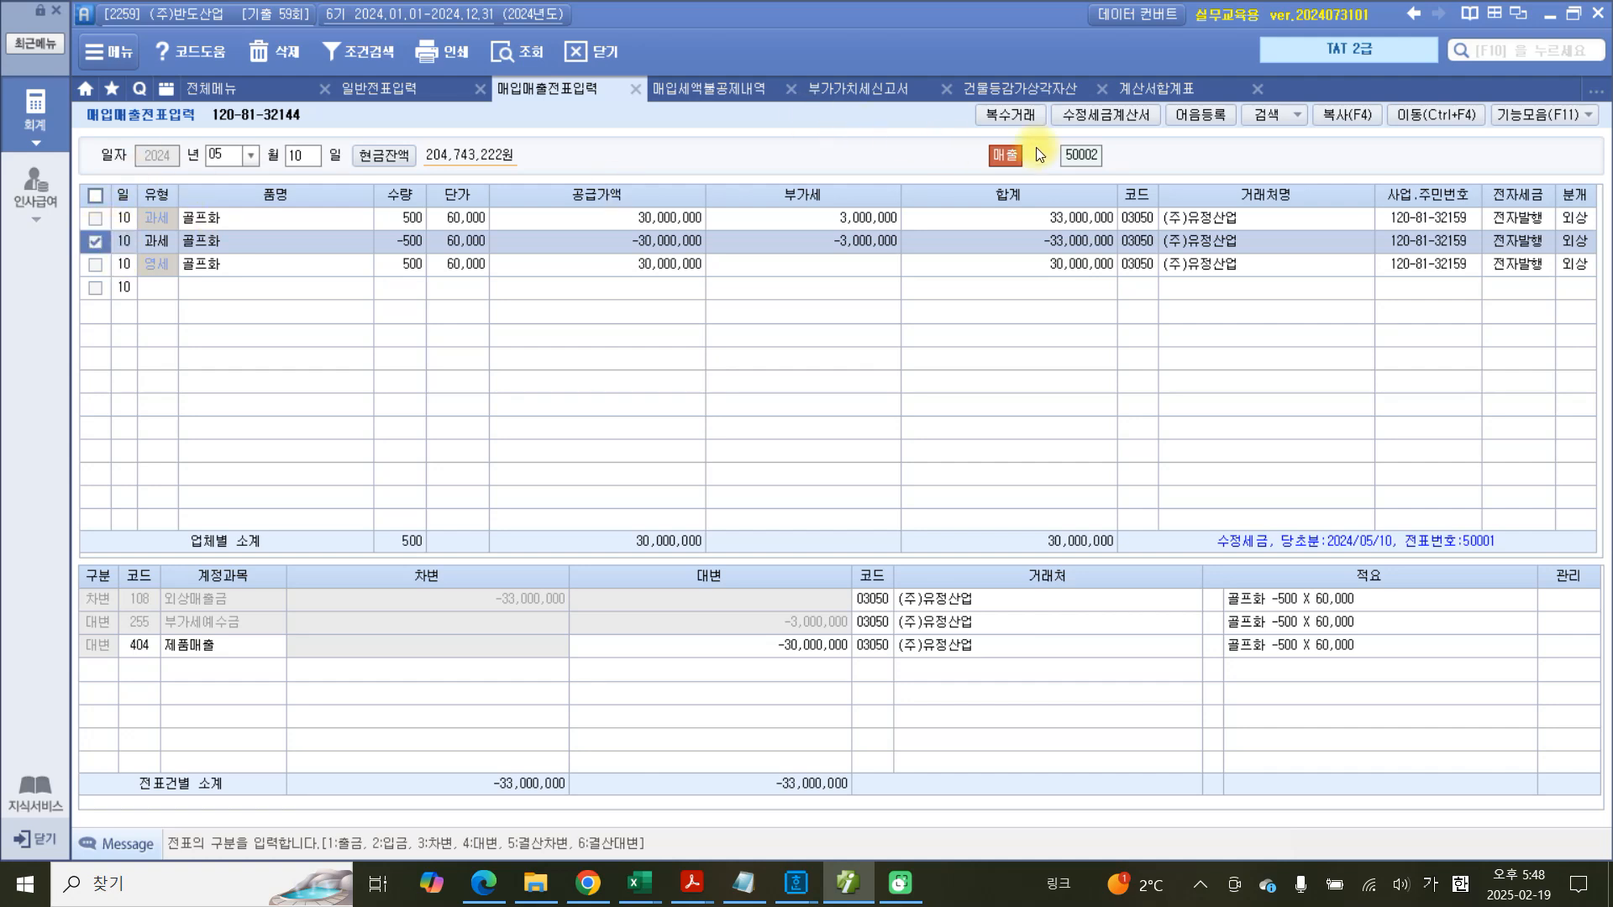
Reopen the 수정세금계산서 details to recheck the 수정입력사유 code, close them, and switch back to the exam PDF in Acrobat.
left_click(1138, 119)
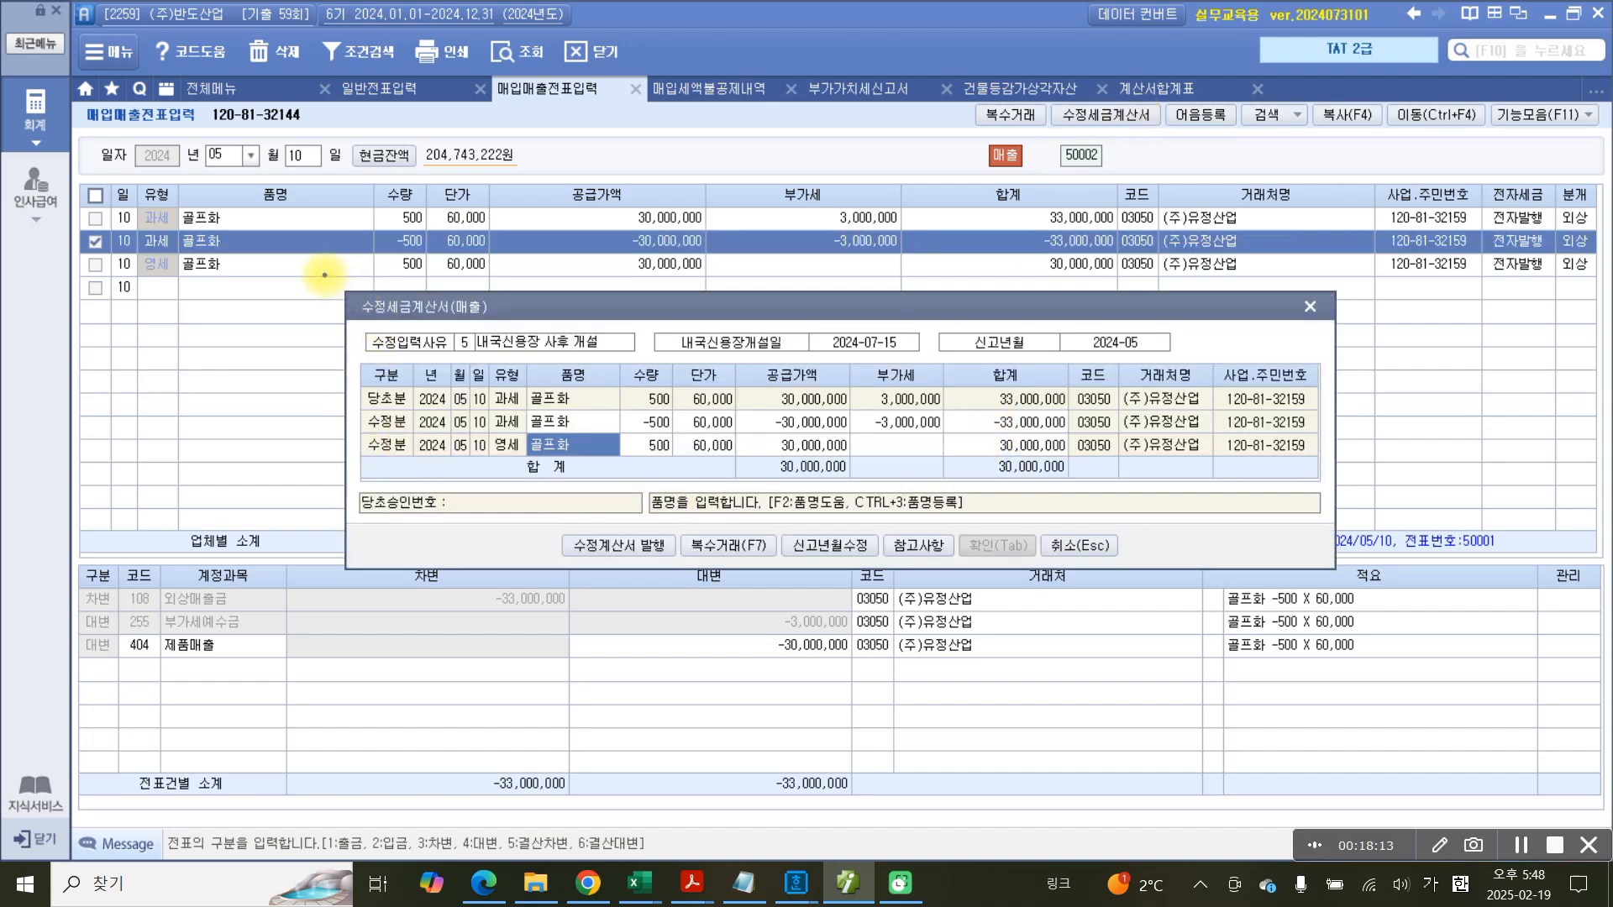
mouse_move(325, 275)
left_mouse_down()
mouse_move(813, 516)
mouse_move(1315, 571)
left_mouse_up()
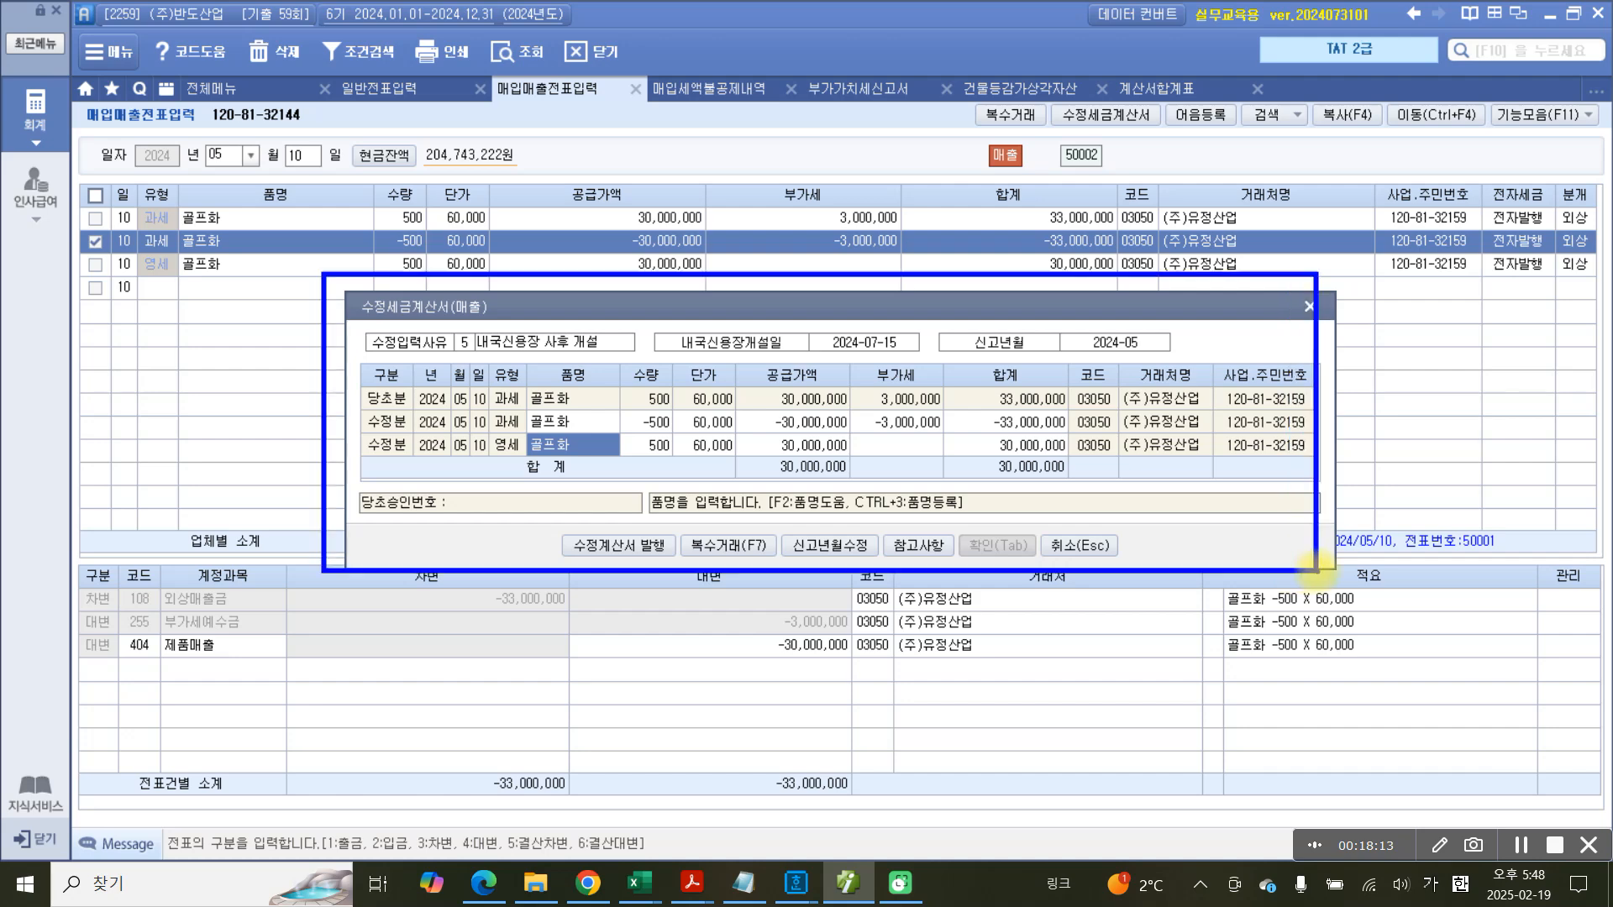
mouse_move(479, 363)
left_mouse_down()
mouse_move(452, 367)
mouse_move(485, 344)
left_mouse_up()
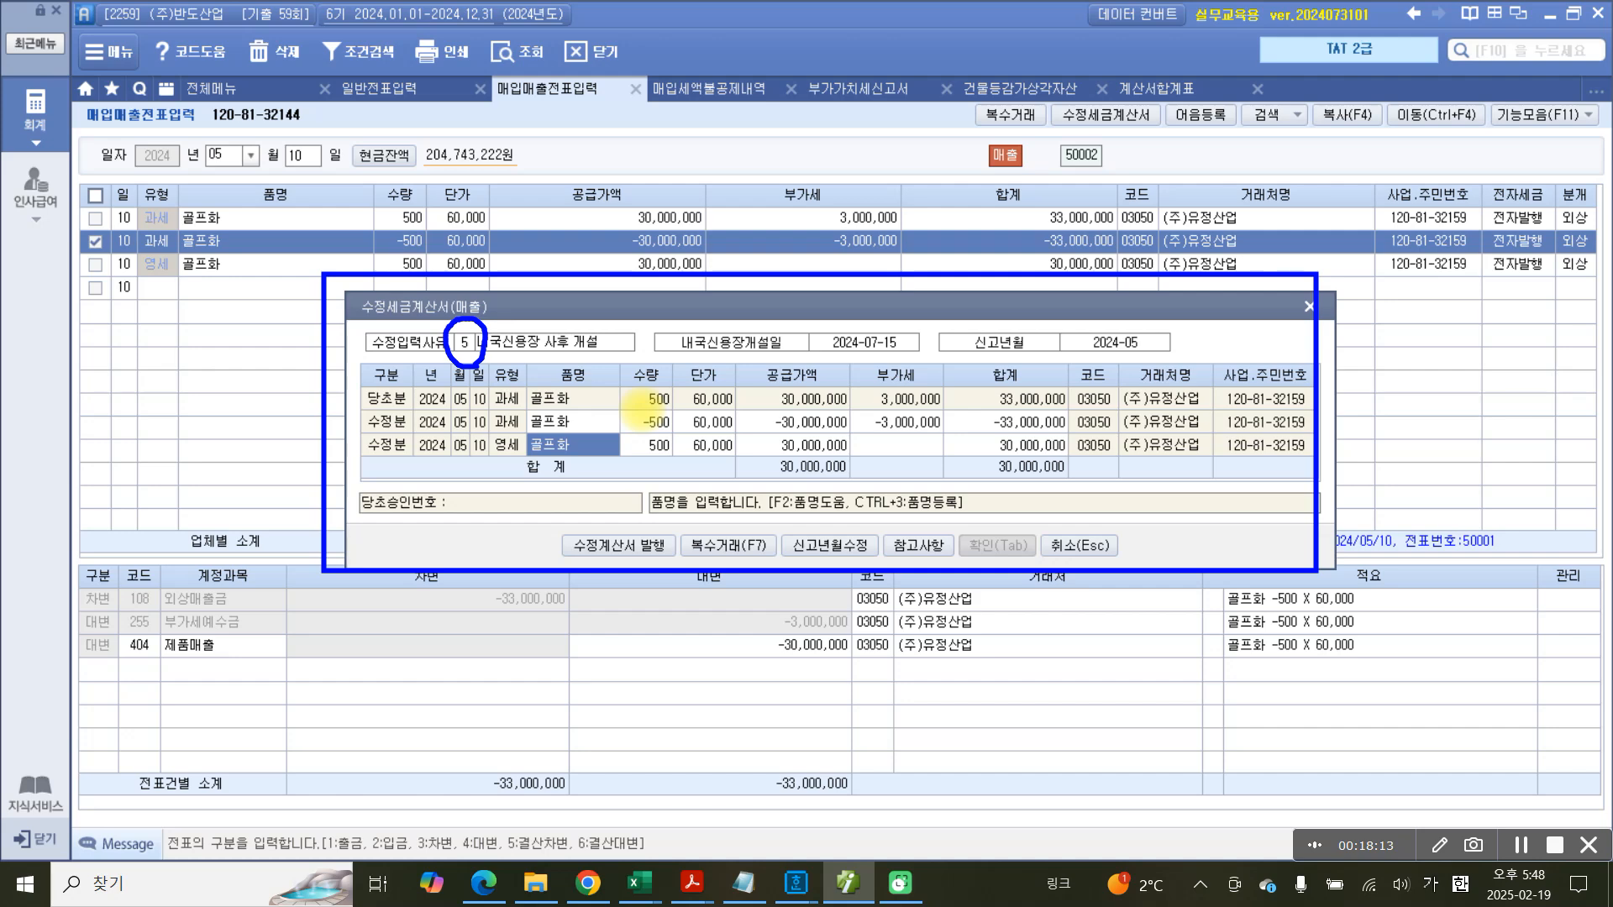
mouse_move(228, 336)
left_mouse_down()
mouse_move(201, 386)
mouse_move(207, 430)
mouse_move(256, 357)
left_mouse_up()
key("Escape")
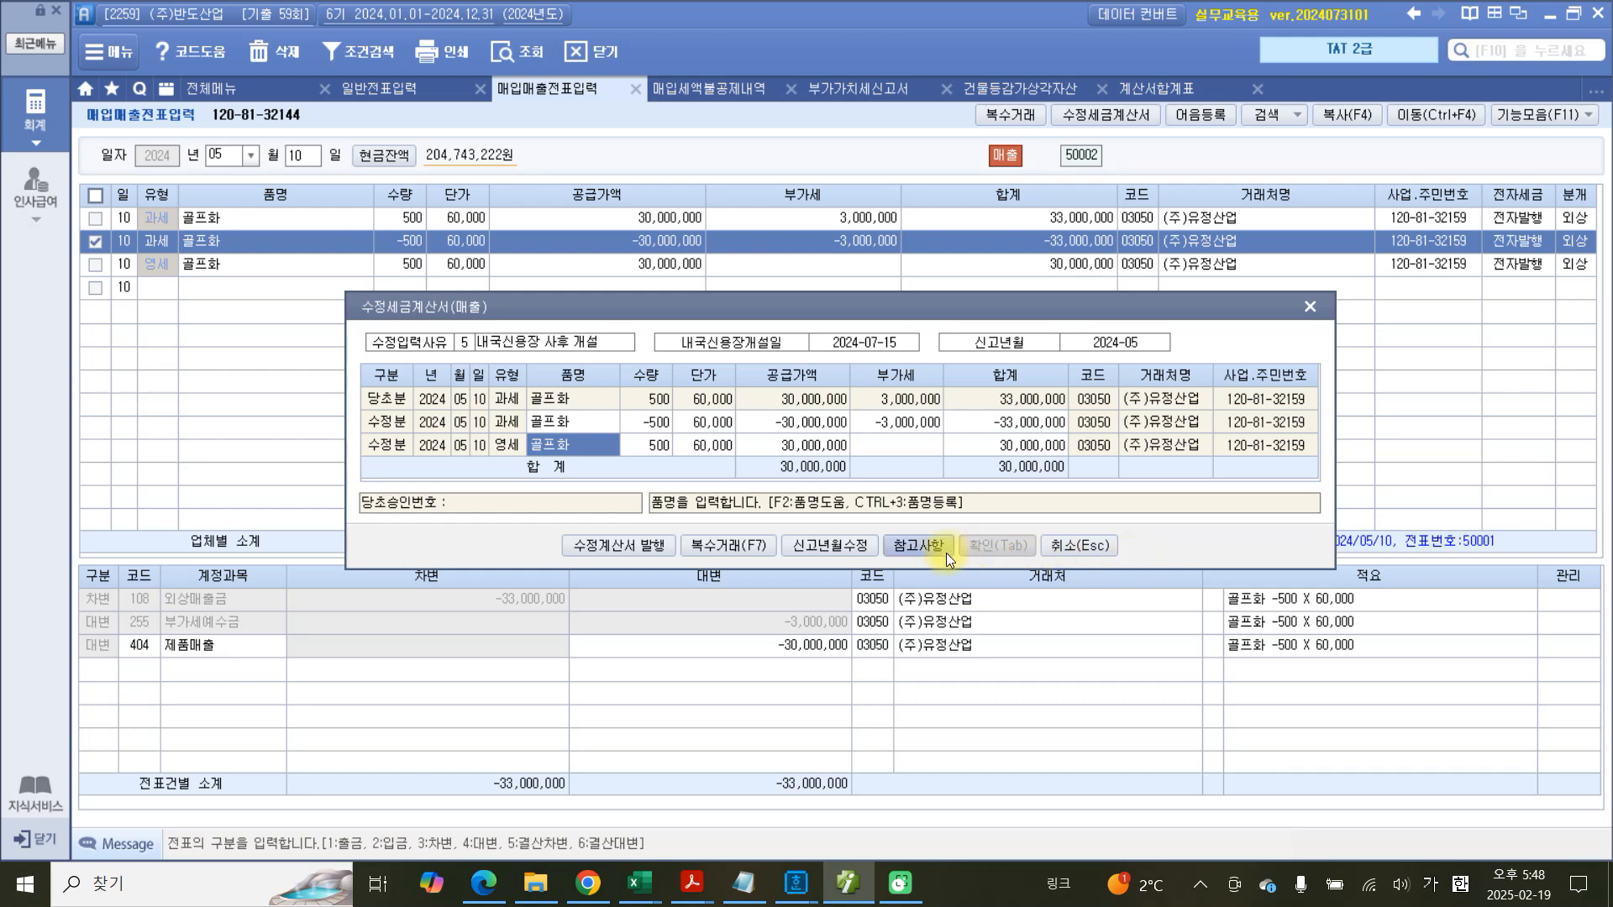
left_click(1310, 307)
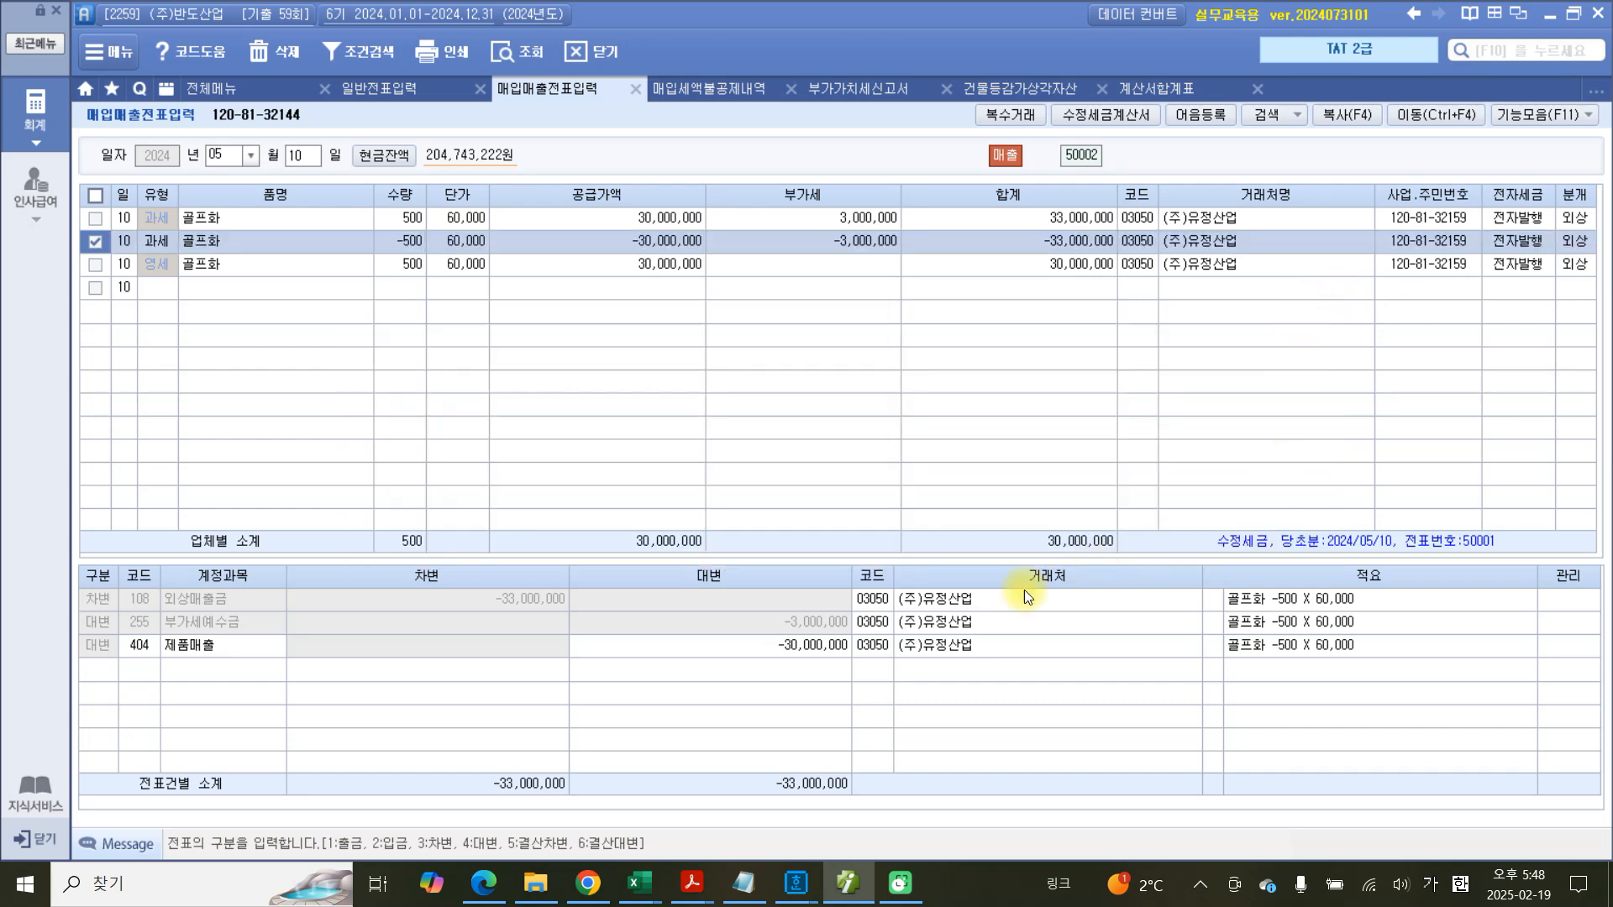
left_click(692, 882)
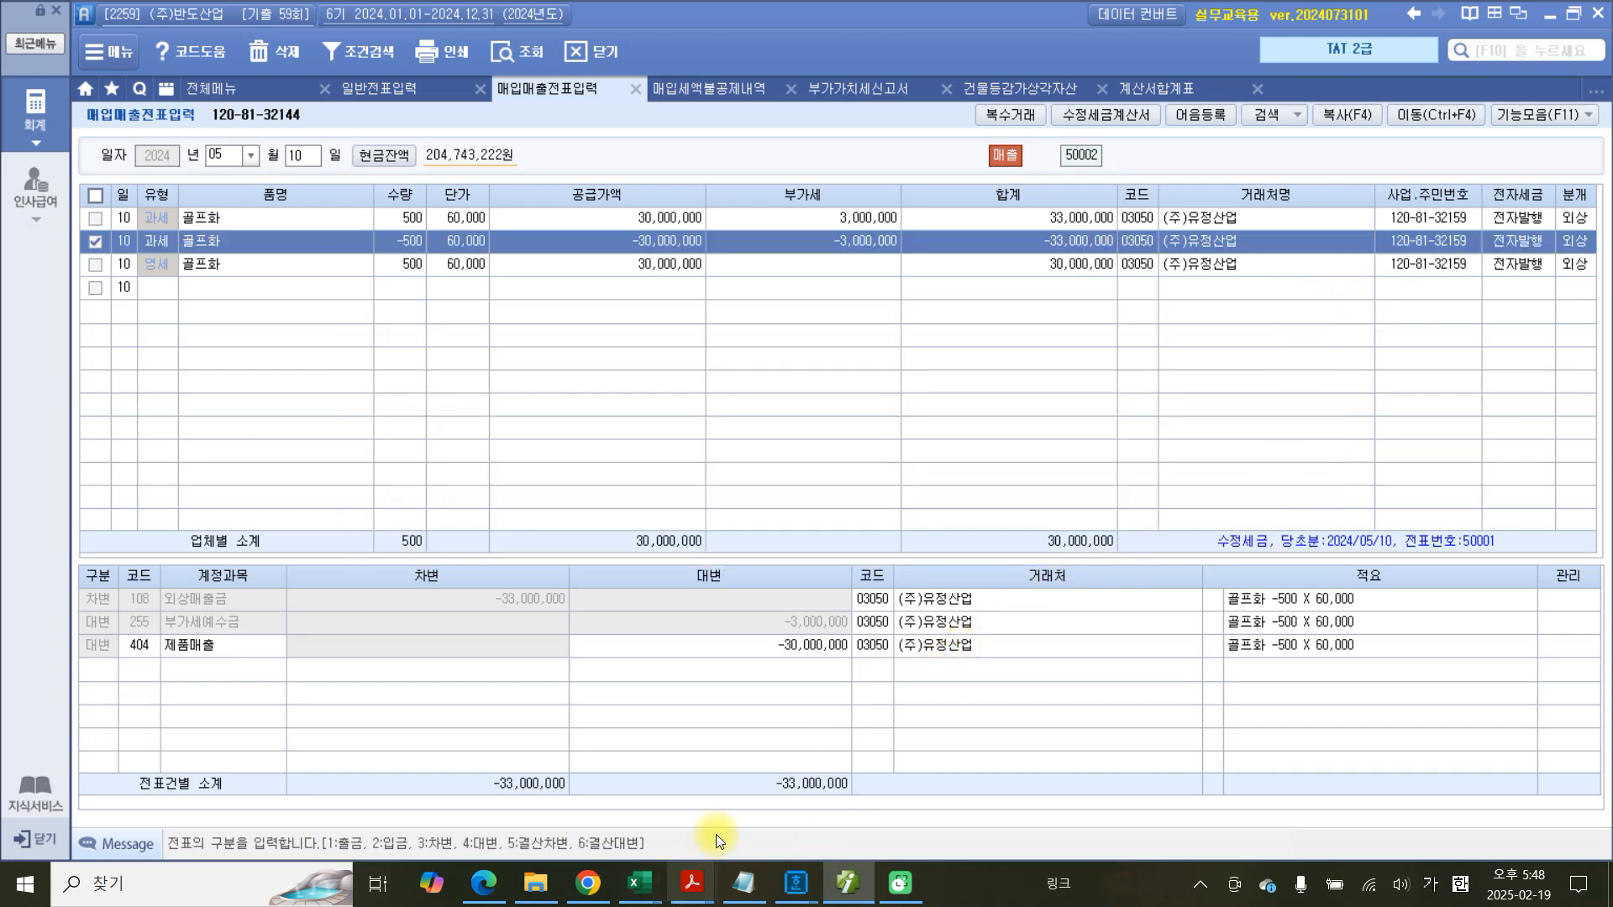
Read question 13 in the exam PDF, switch back to the accounting program, and open the 세금계산서합계표.
left_click(759, 774)
scroll(639, 445, "down", 3)
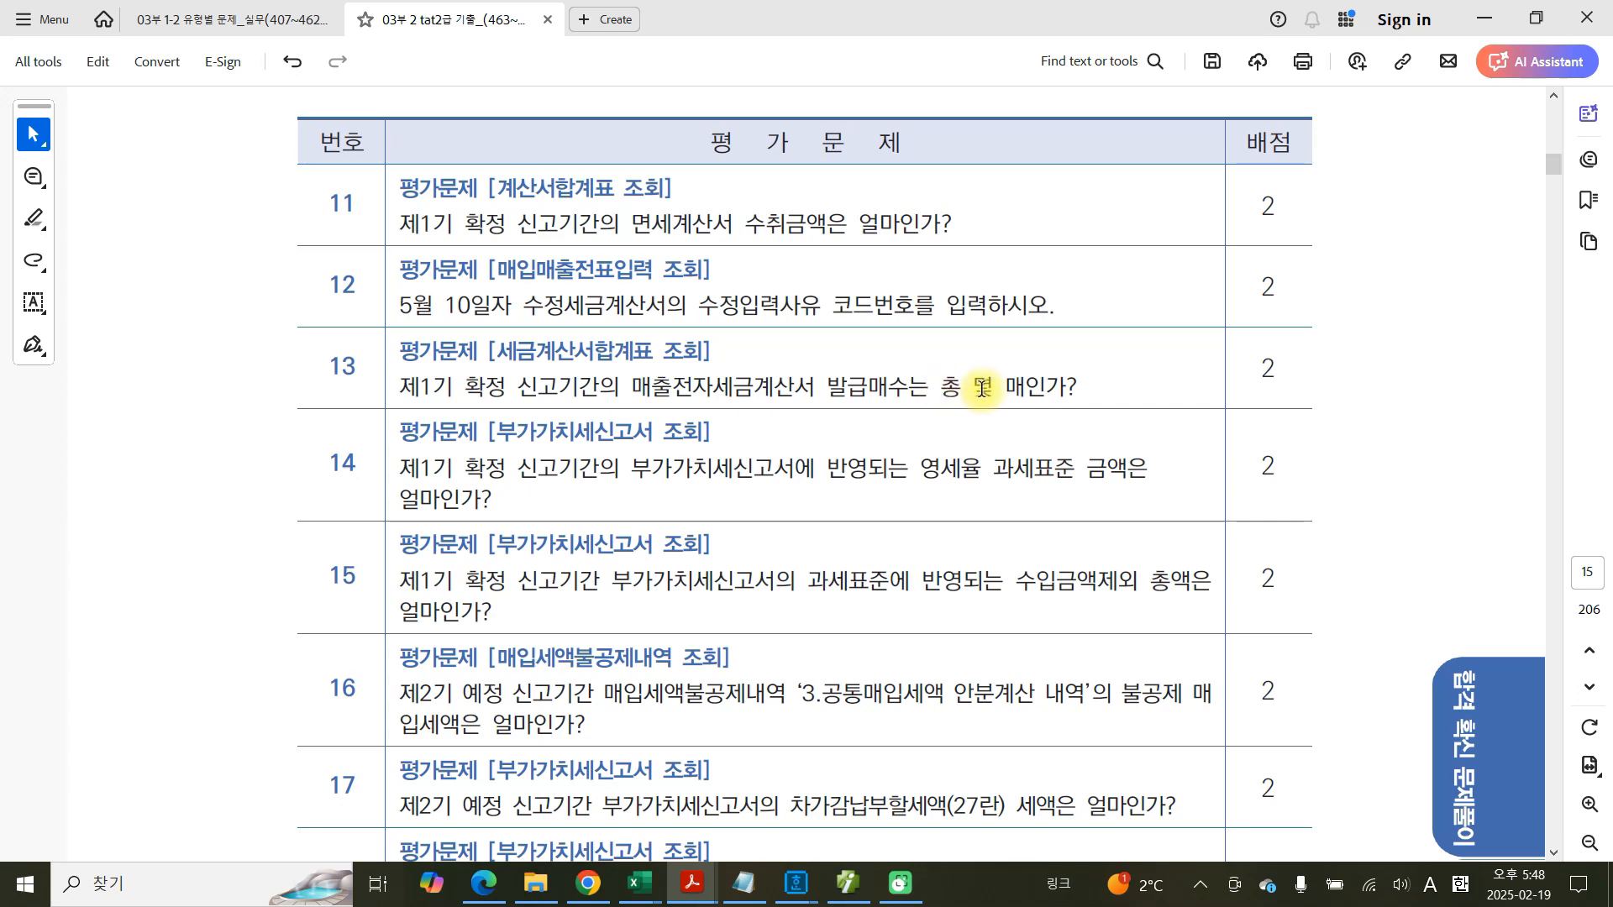
left_click(847, 882)
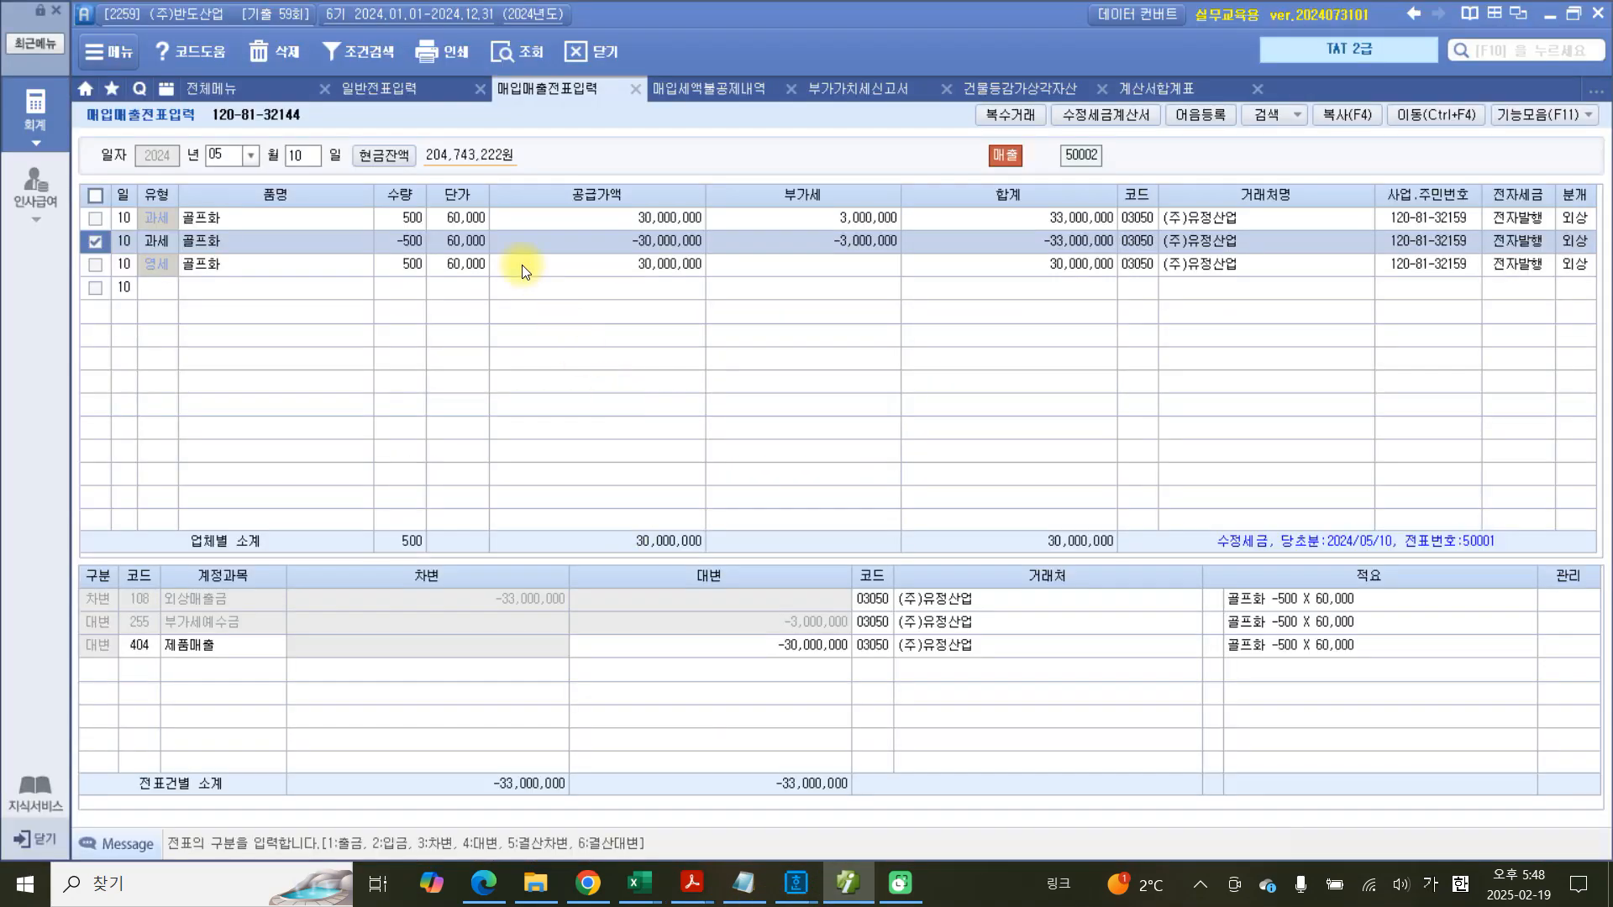
left_click(230, 96)
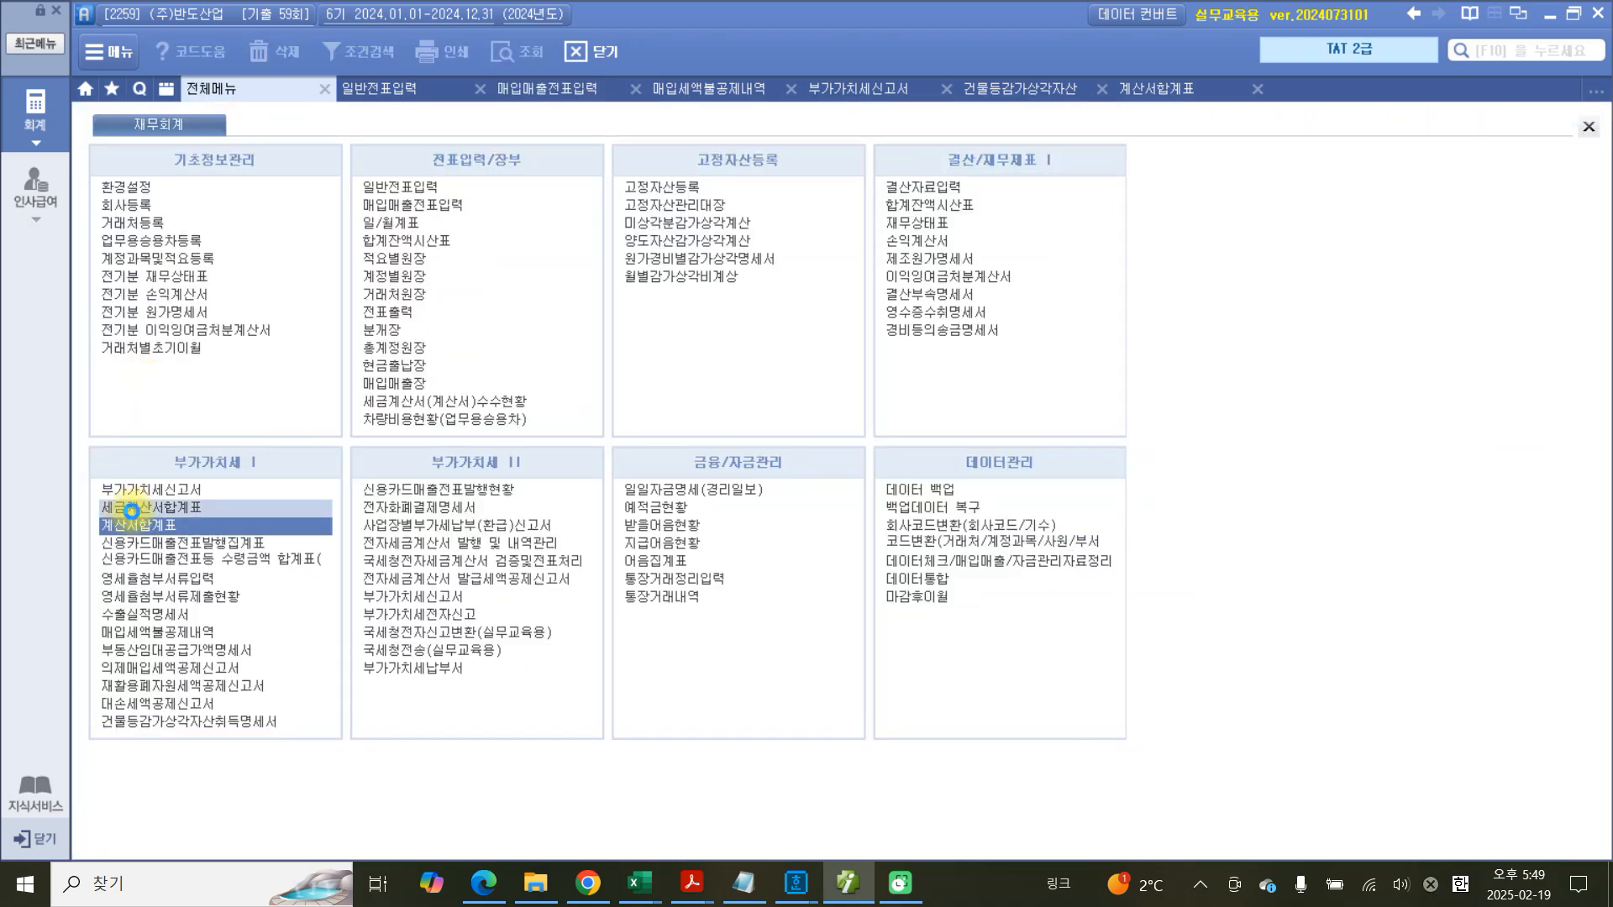
left_click(132, 507)
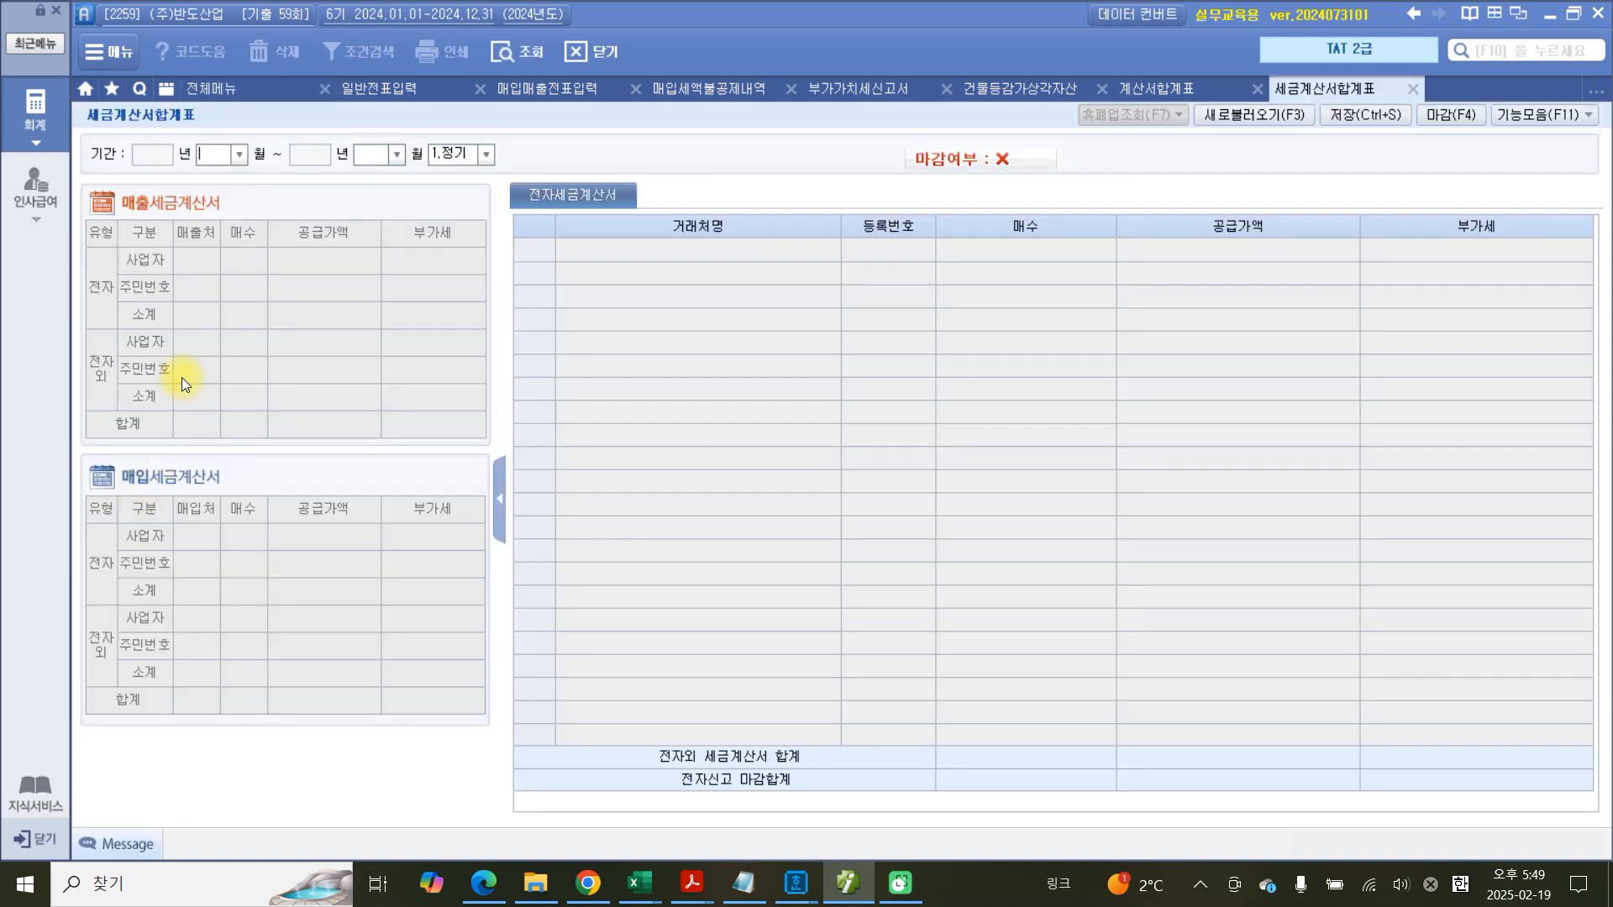
Load the 세금계산서합계표 for the 정기 period from April (04) to June (06) 2024.
type("04")
type("7")
key("BackSpace")
type("06")
key("Return")
key("Return")
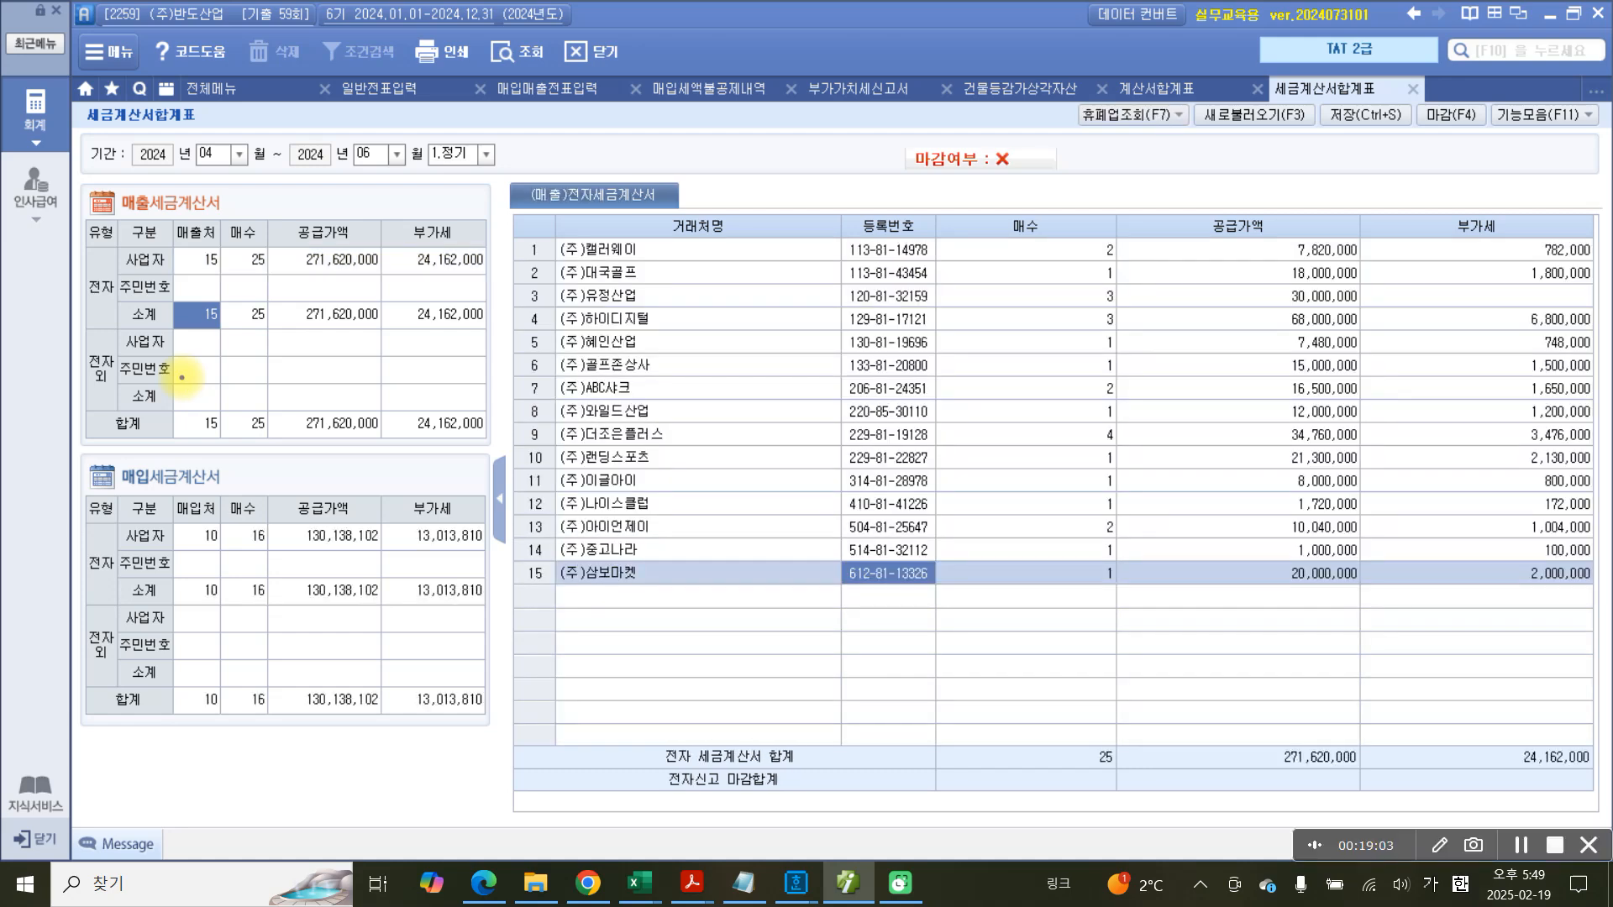
Check the 매수 in the 전자 소계 row of the 매출세금계산서 section for question 13.
mouse_move(176, 222)
left_mouse_down()
mouse_move(84, 190)
mouse_move(178, 221)
left_mouse_up()
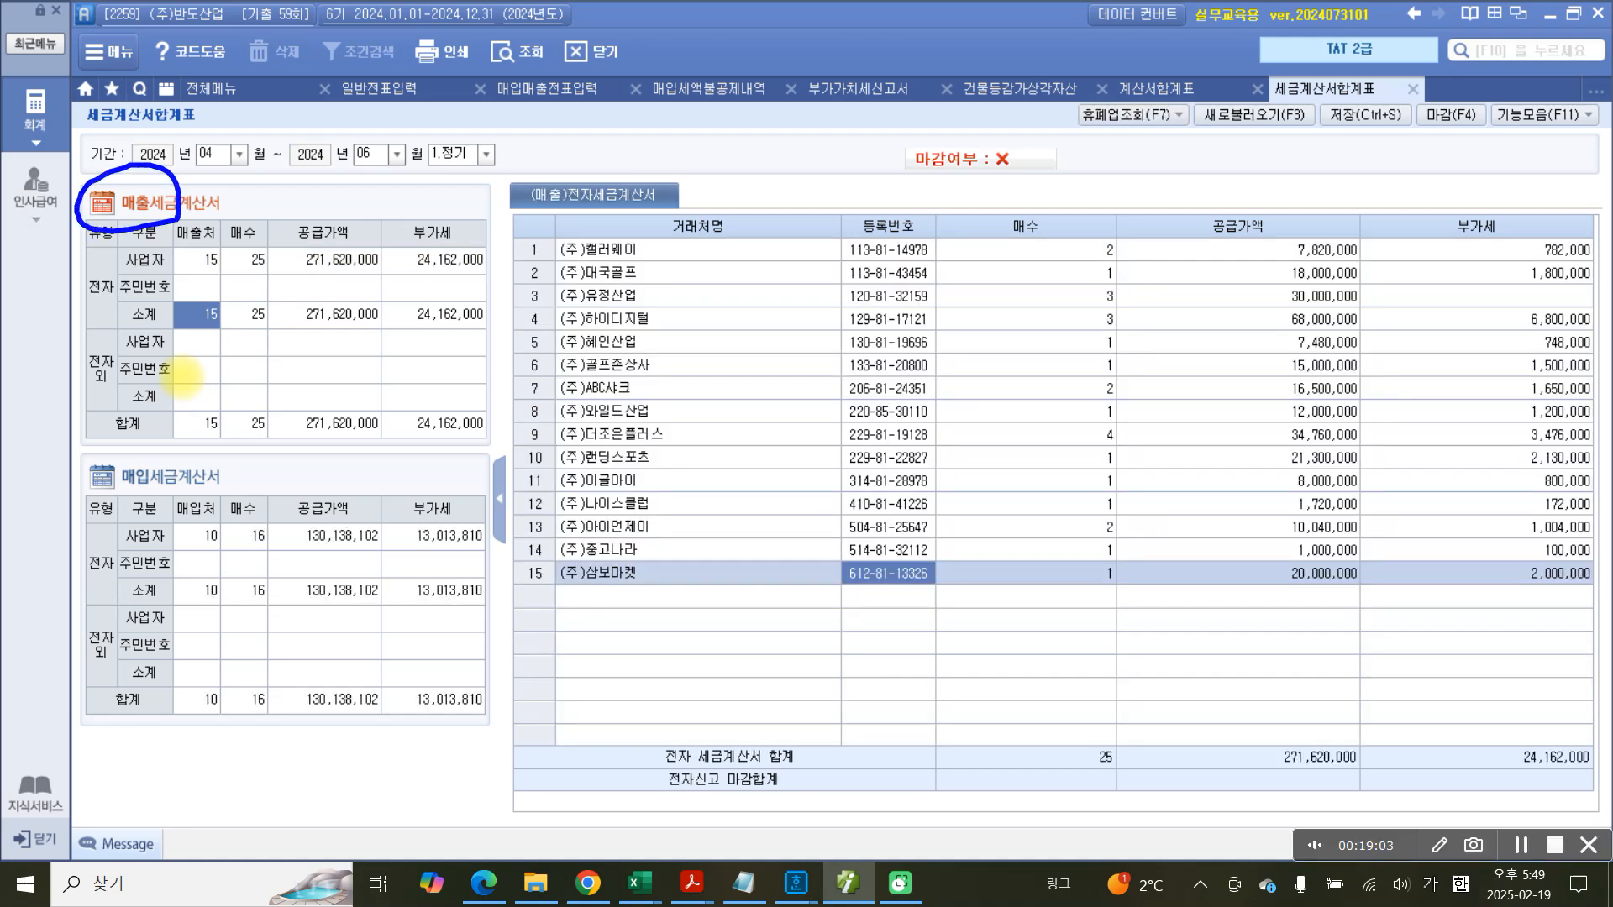
mouse_move(119, 320)
left_mouse_down()
mouse_move(75, 268)
mouse_move(116, 318)
left_mouse_up()
mouse_move(228, 294)
left_mouse_down()
mouse_move(259, 351)
mouse_move(246, 292)
mouse_move(269, 294)
left_mouse_up()
left_click_drag(335, 361, 391, 371)
left_click_drag(408, 316, 395, 411)
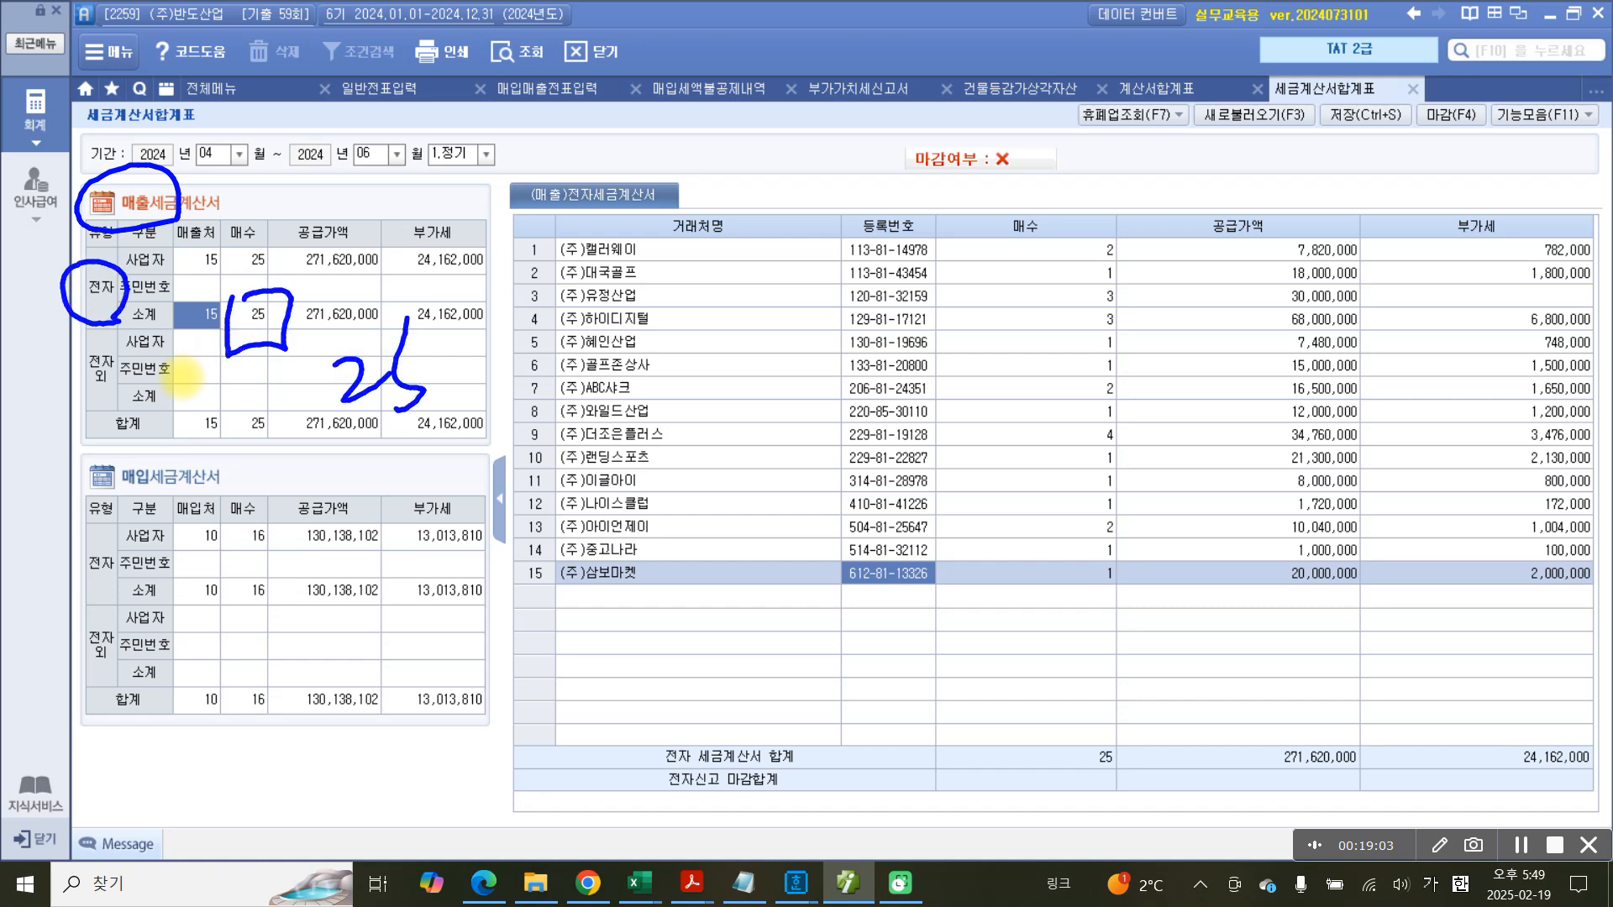
left_click_drag(392, 357, 439, 337)
key("Escape")
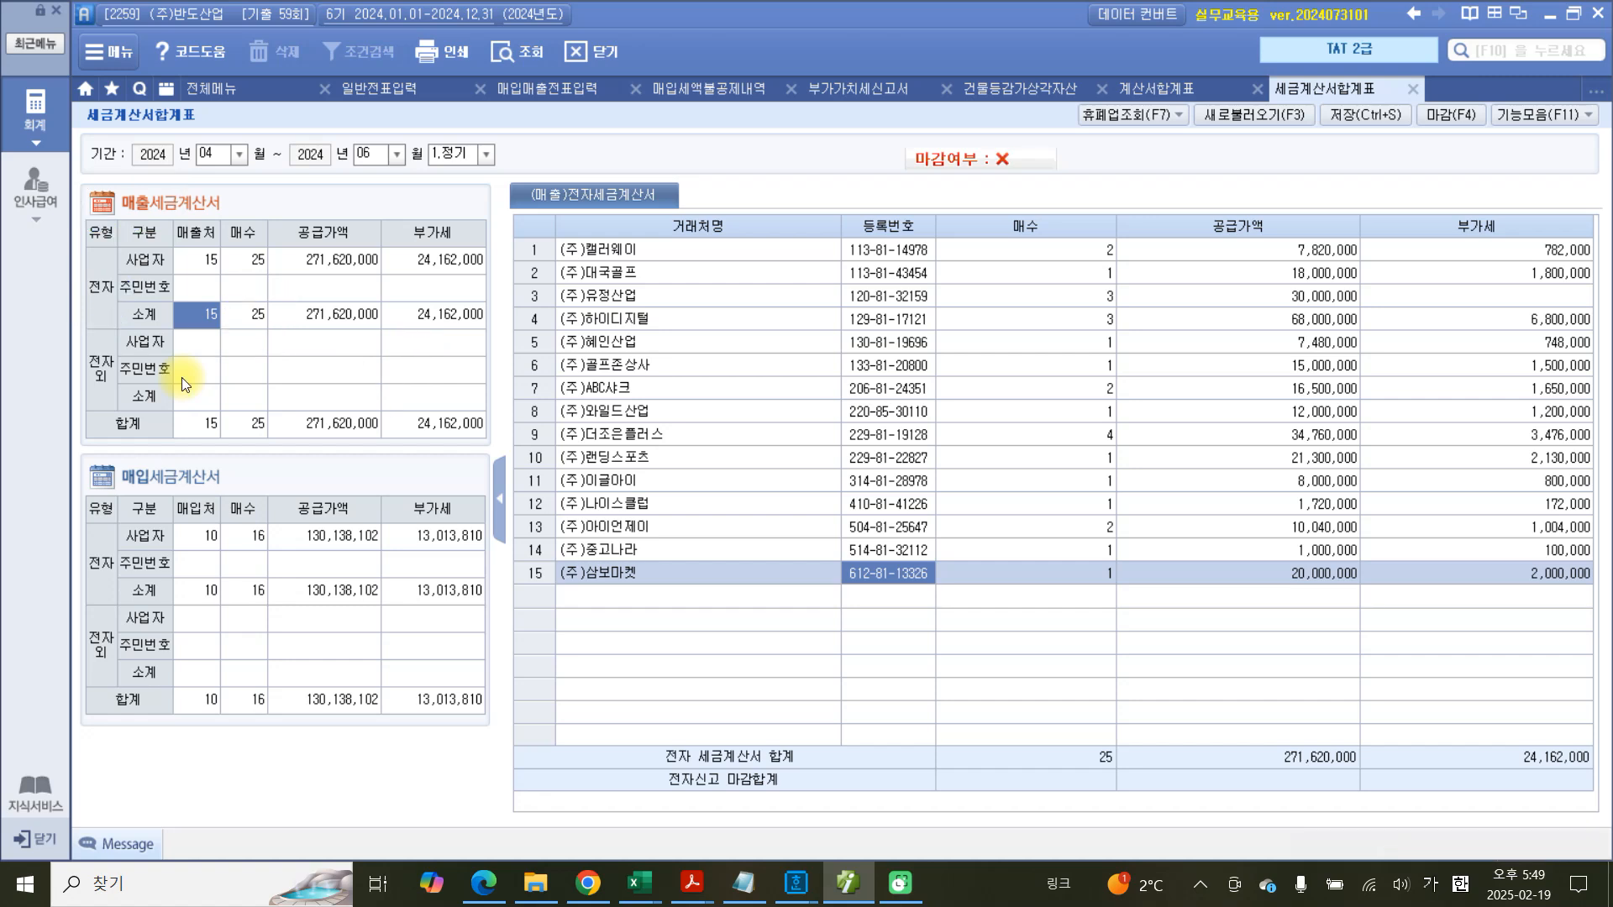